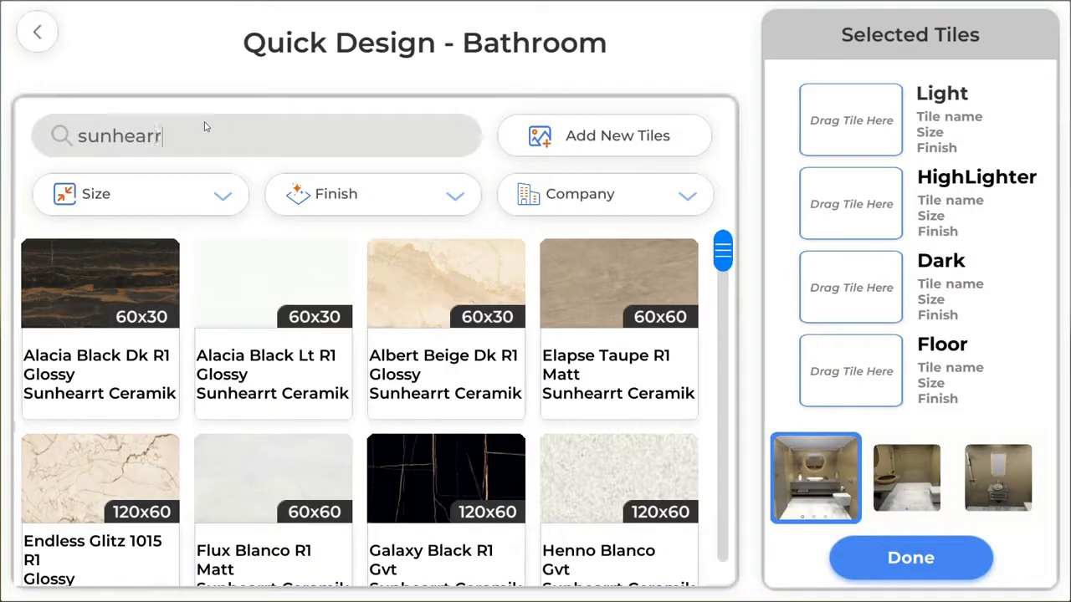
Search the tile library for 'sunhearrt' and filter it to 60X30 tiles.
{"action": "key", "text": "Return"}
{"action": "mouse_move", "coordinate": [722, 251]}
{"action": "left_mouse_down"}
{"action": "mouse_move", "coordinate": [721, 555]}
{"action": "mouse_move", "coordinate": [721, 250]}
{"action": "left_mouse_up"}
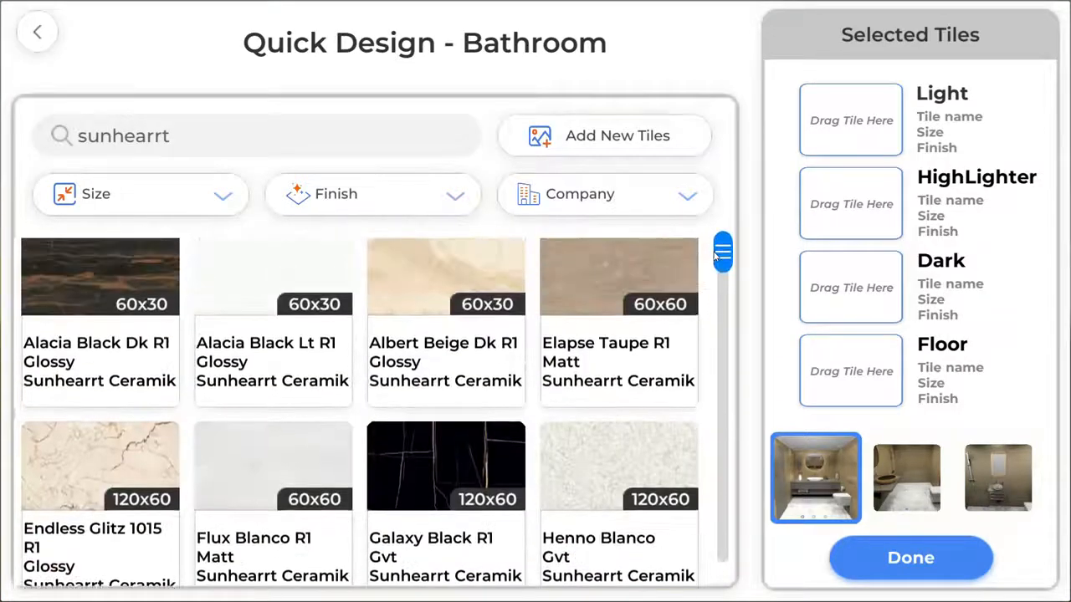
{"action": "left_click", "coordinate": [199, 203]}
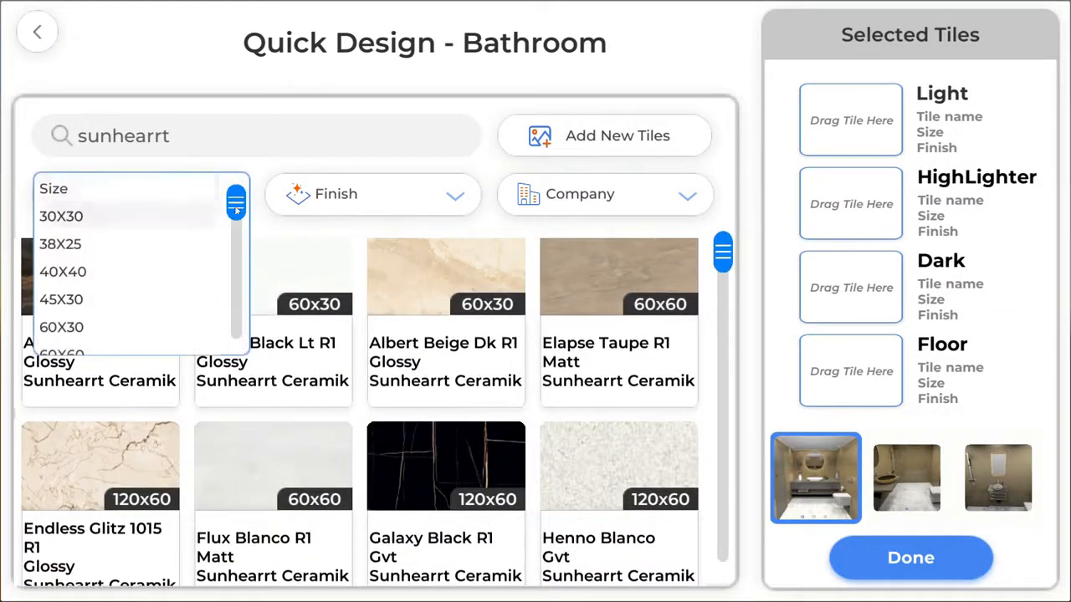
{"action": "left_click_drag", "start_coordinate": [237, 210], "coordinate": [237, 230]}
{"action": "left_click", "coordinate": [120, 270]}
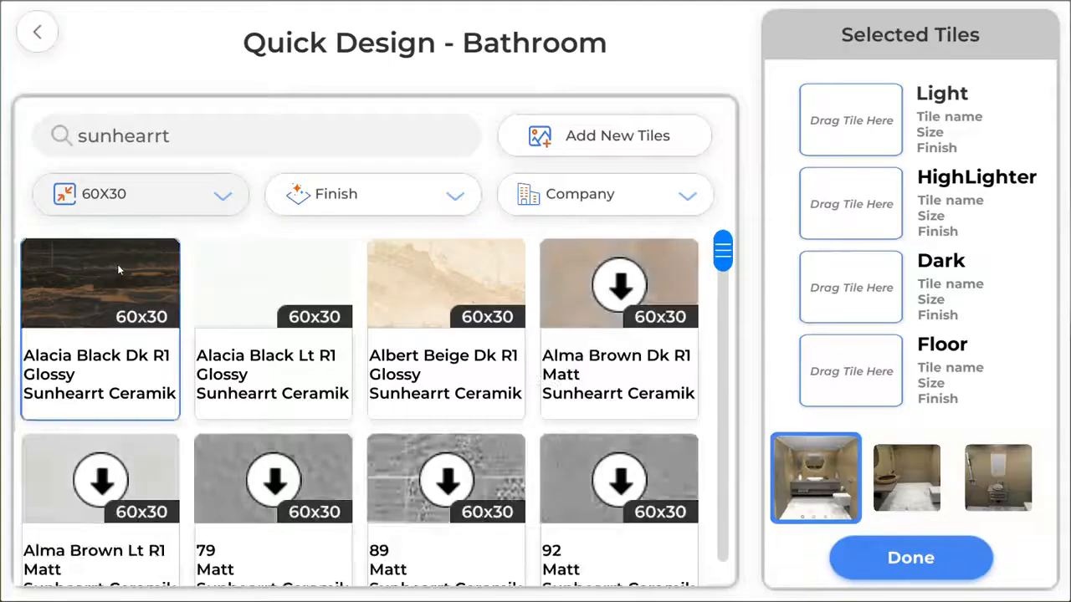
{"action": "mouse_move", "coordinate": [722, 252]}
{"action": "left_mouse_down"}
{"action": "mouse_move", "coordinate": [722, 519]}
{"action": "mouse_move", "coordinate": [709, 590]}
{"action": "mouse_move", "coordinate": [722, 246]}
{"action": "left_mouse_up"}
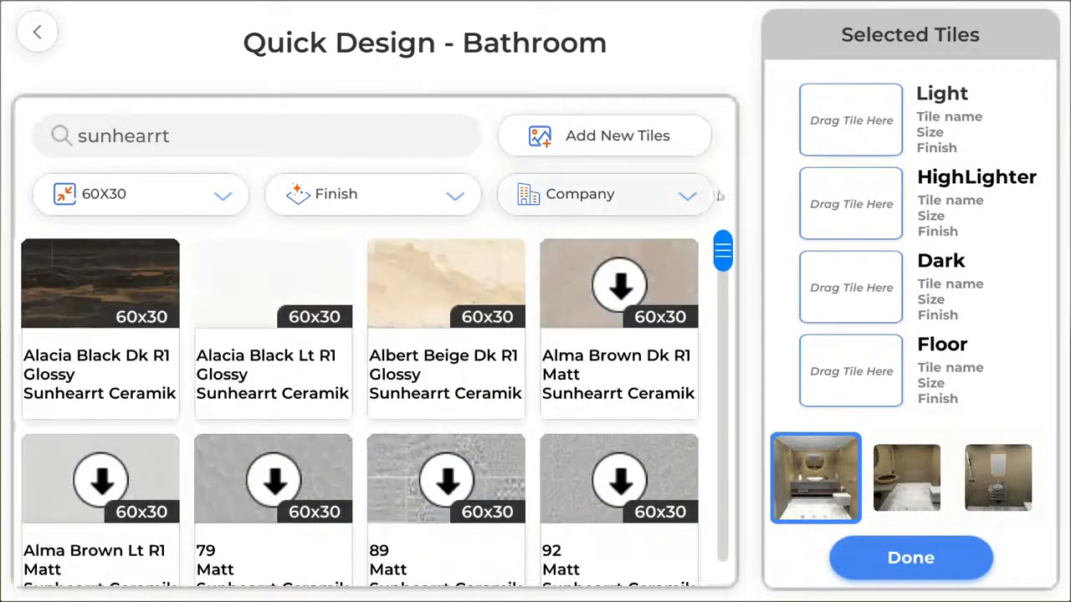
Search 'heza', download Heza Grey R 1, Hl 6 Copy and Dk R 1, then clear the search.
{"action": "double_click", "coordinate": [245, 135]}
{"action": "type", "text": "heza"}
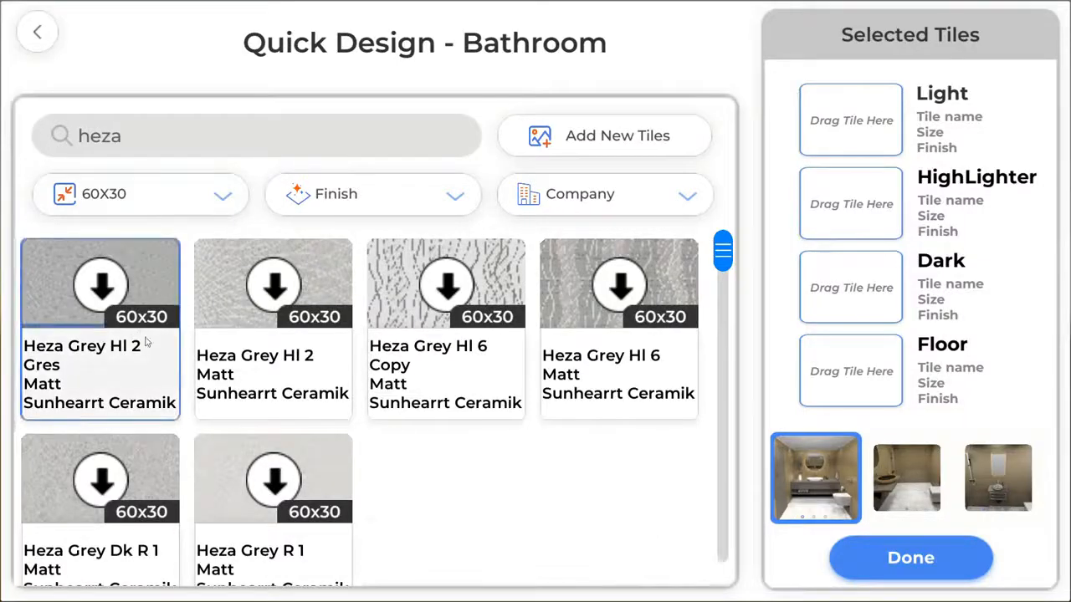
{"action": "left_click", "coordinate": [270, 494]}
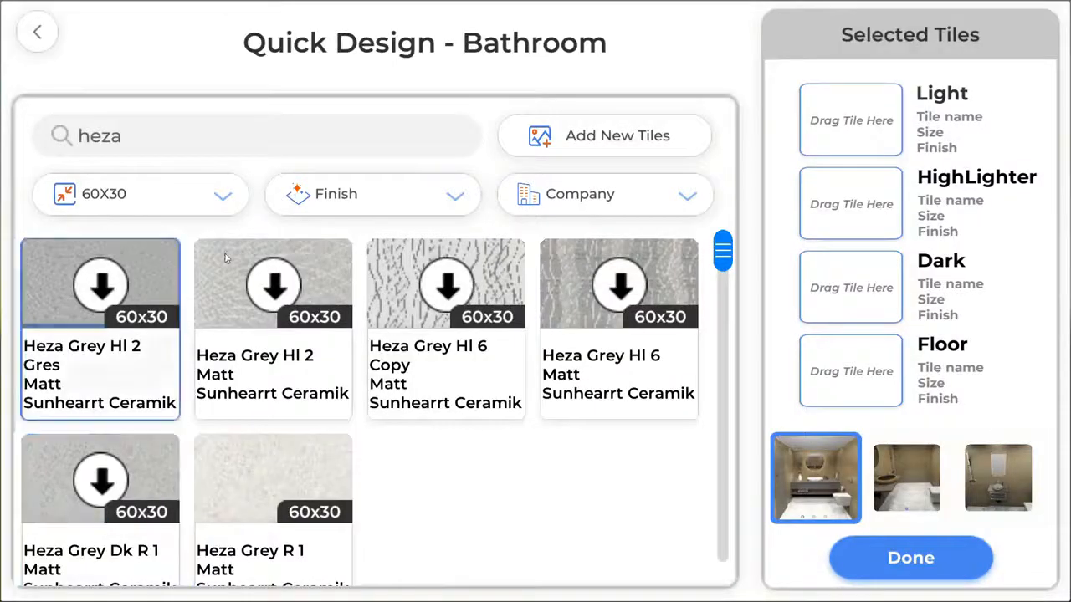
{"action": "left_click", "coordinate": [459, 288]}
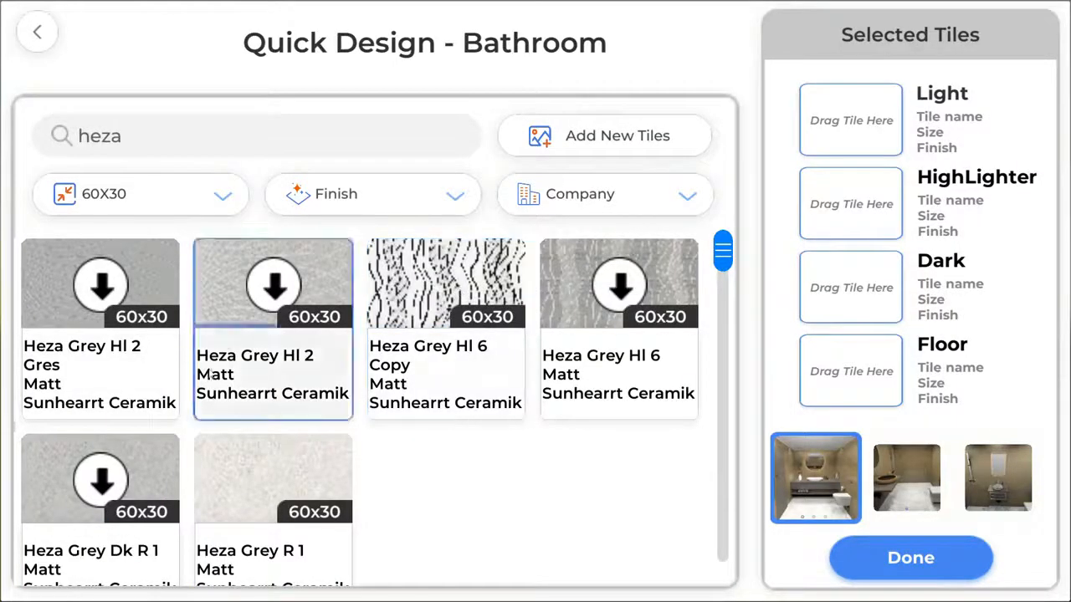
{"action": "left_click", "coordinate": [98, 472]}
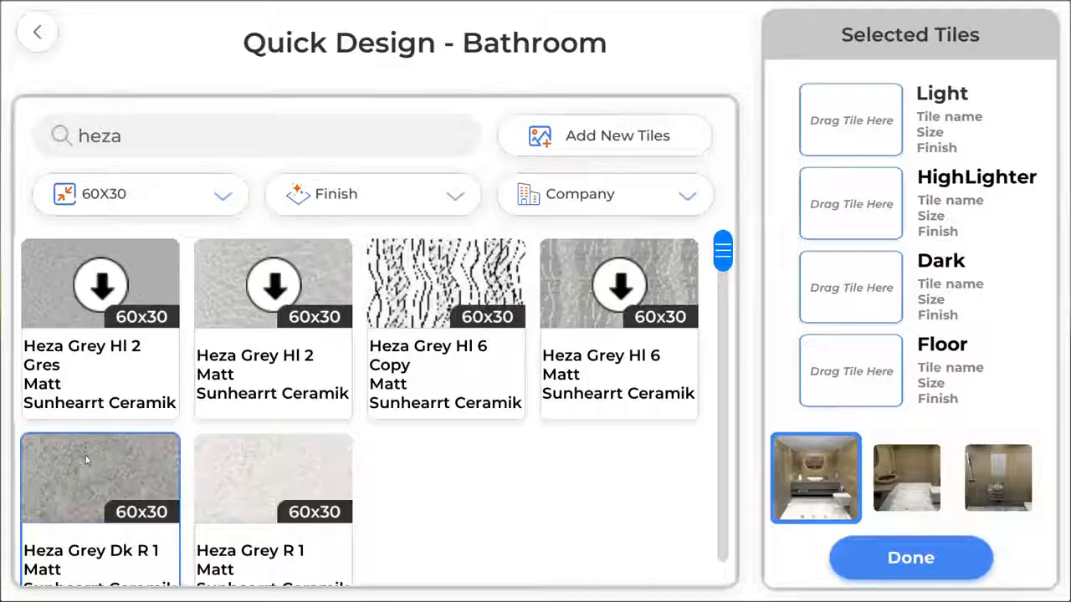
{"action": "double_click", "coordinate": [175, 127]}
{"action": "key", "text": "BackSpace"}
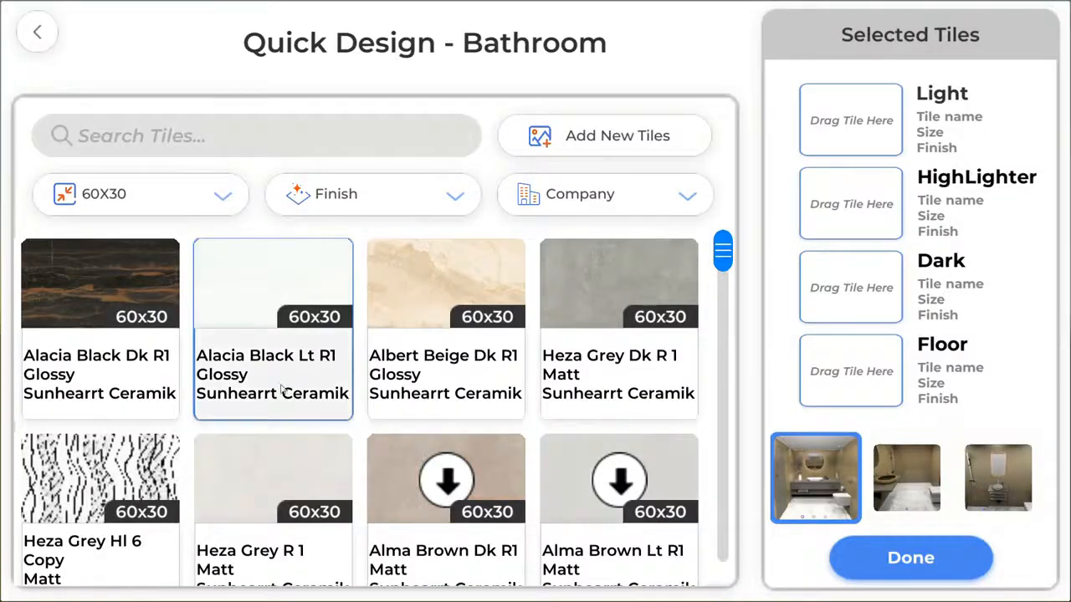
Put Albert Beige Dk R1 in the Light slot and Alacia Black Dk R1 in HighLighter.
{"action": "left_click_drag", "start_coordinate": [311, 280], "coordinate": [849, 131]}
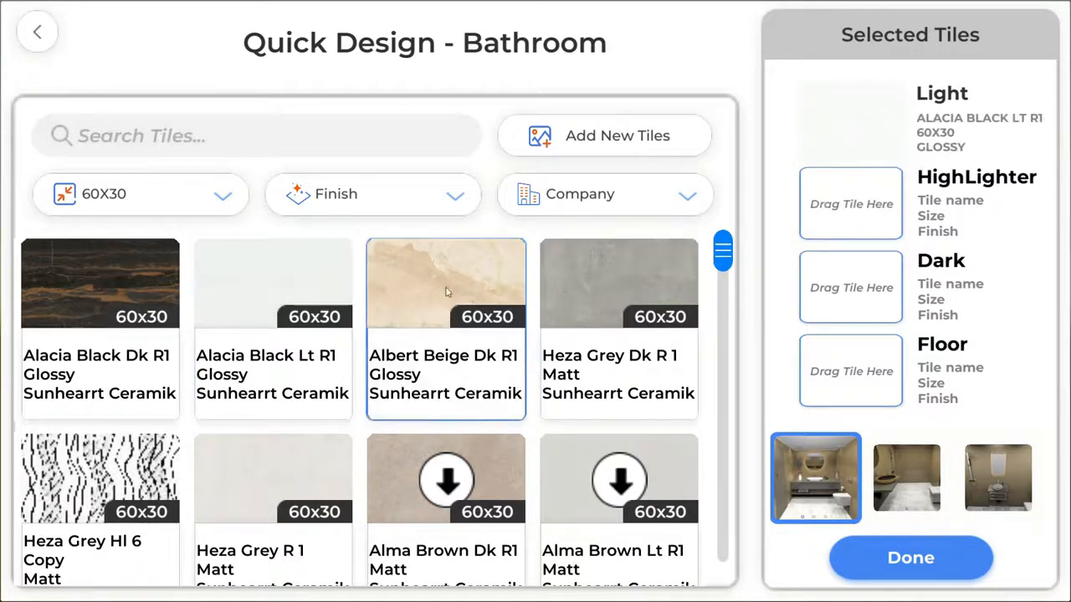
{"action": "left_click_drag", "start_coordinate": [446, 285], "coordinate": [853, 125]}
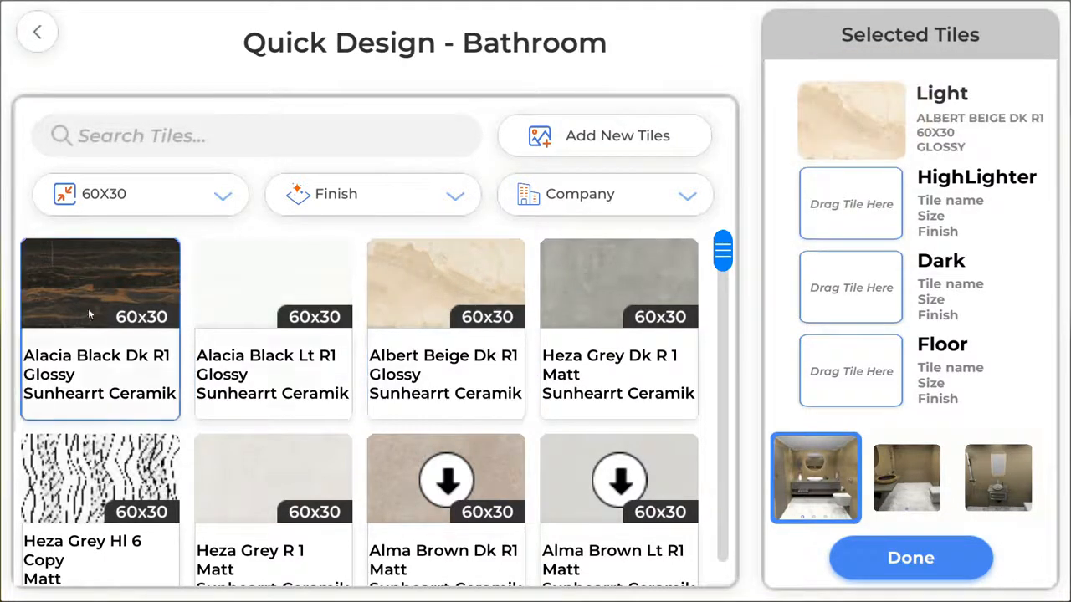
{"action": "mouse_move", "coordinate": [91, 286]}
{"action": "left_mouse_down"}
{"action": "mouse_move", "coordinate": [318, 226]}
{"action": "mouse_move", "coordinate": [833, 220]}
{"action": "left_mouse_up"}
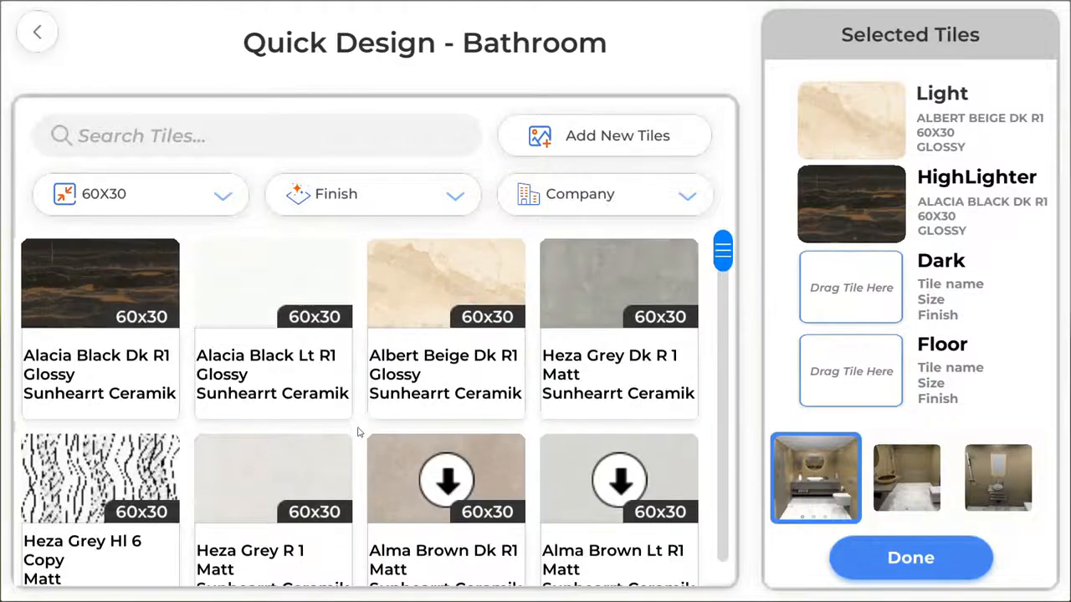
Remove the size filter, use Elapse Taupe R1 as the Floor tile, and generate the bathroom.
{"action": "left_click", "coordinate": [113, 197]}
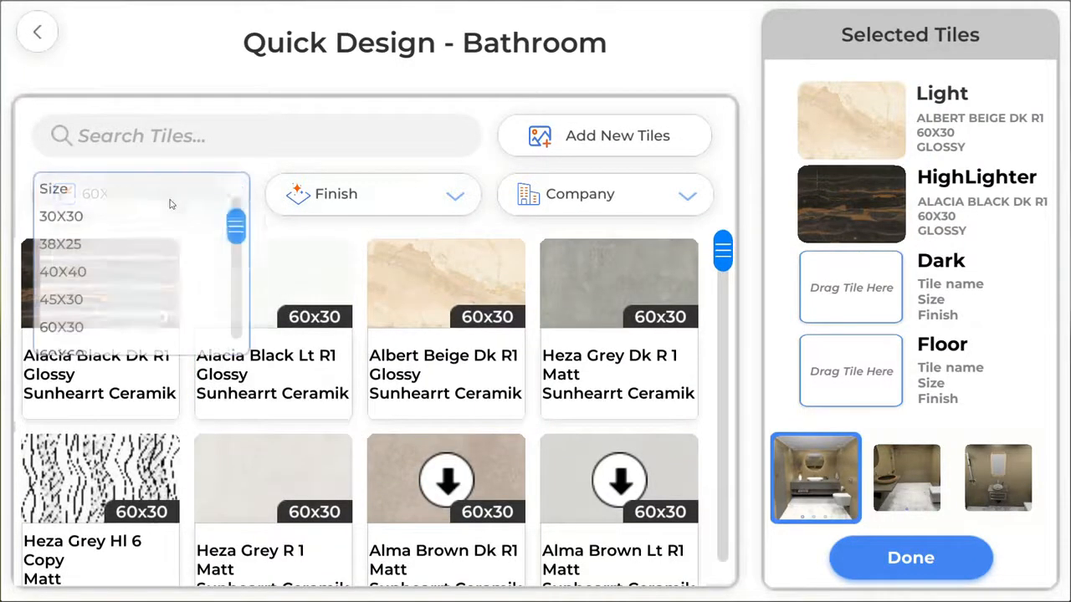
{"action": "left_click", "coordinate": [108, 197]}
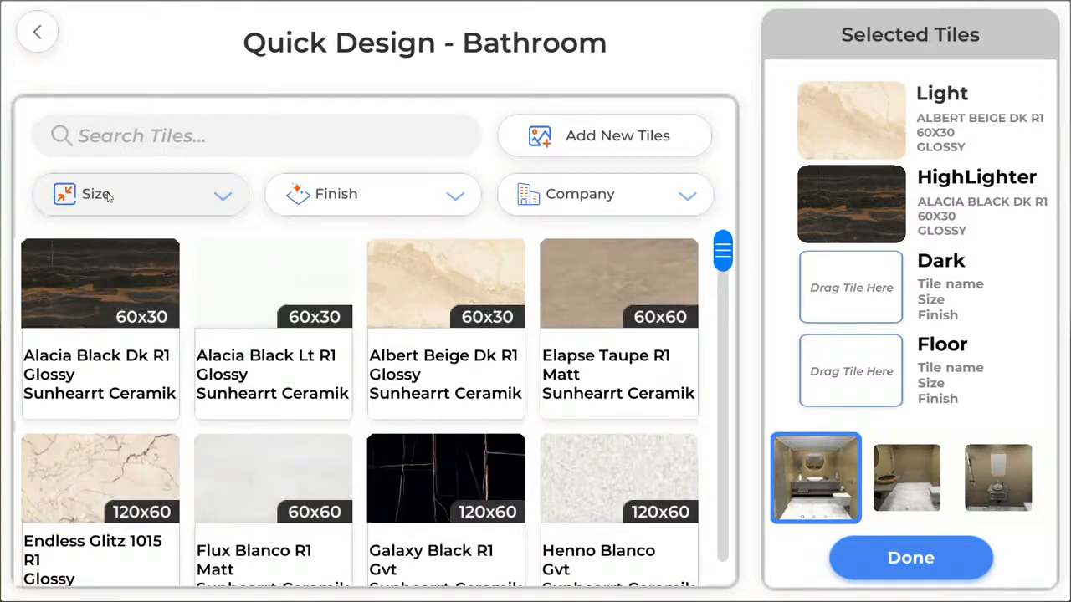
{"action": "left_click_drag", "start_coordinate": [723, 251], "coordinate": [721, 221]}
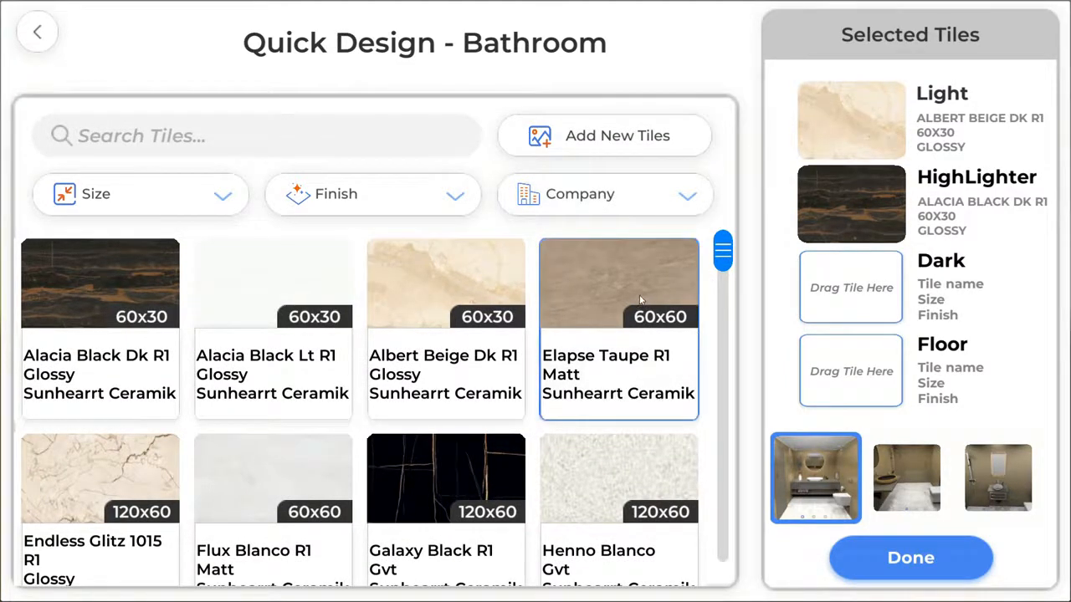
{"action": "left_click_drag", "start_coordinate": [640, 299], "coordinate": [831, 372]}
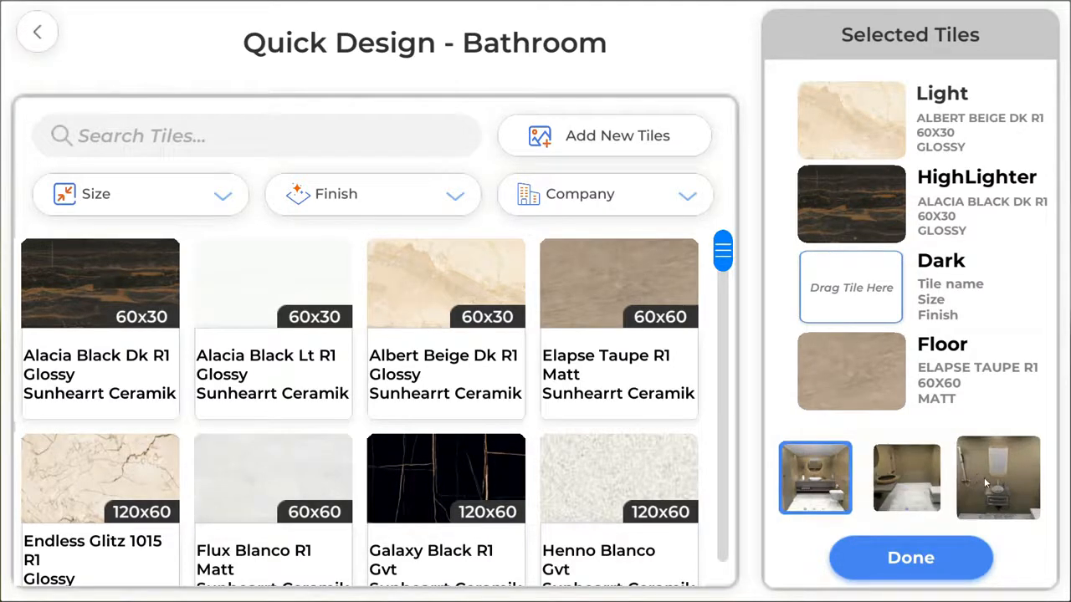
{"action": "left_click_drag", "start_coordinate": [966, 492], "coordinate": [819, 499]}
{"action": "left_click_drag", "start_coordinate": [1016, 502], "coordinate": [1035, 485]}
{"action": "left_click_drag", "start_coordinate": [828, 469], "coordinate": [891, 450]}
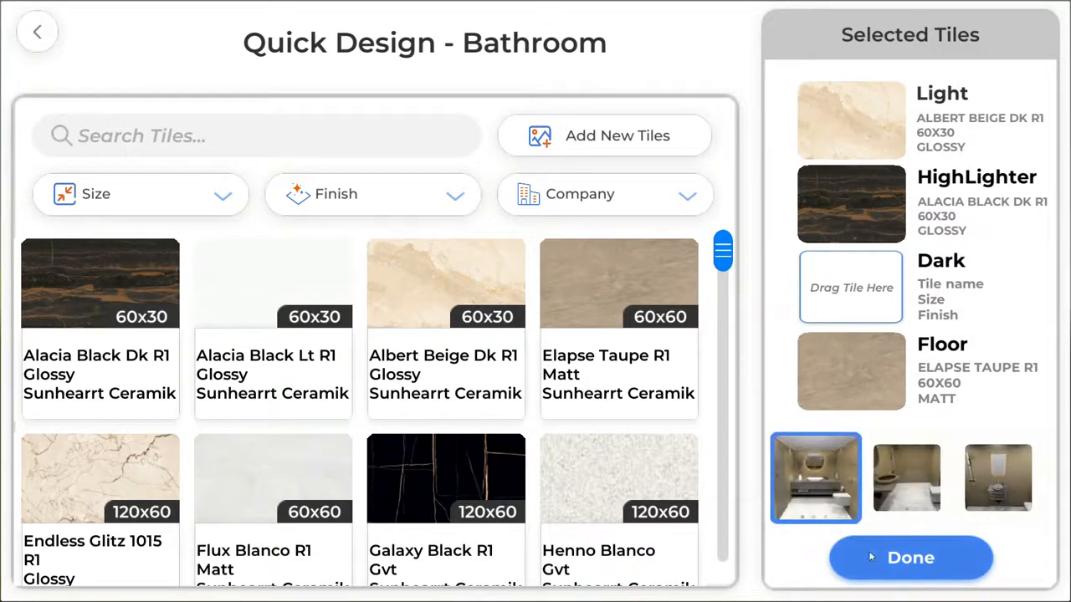
{"action": "left_click", "coordinate": [896, 558]}
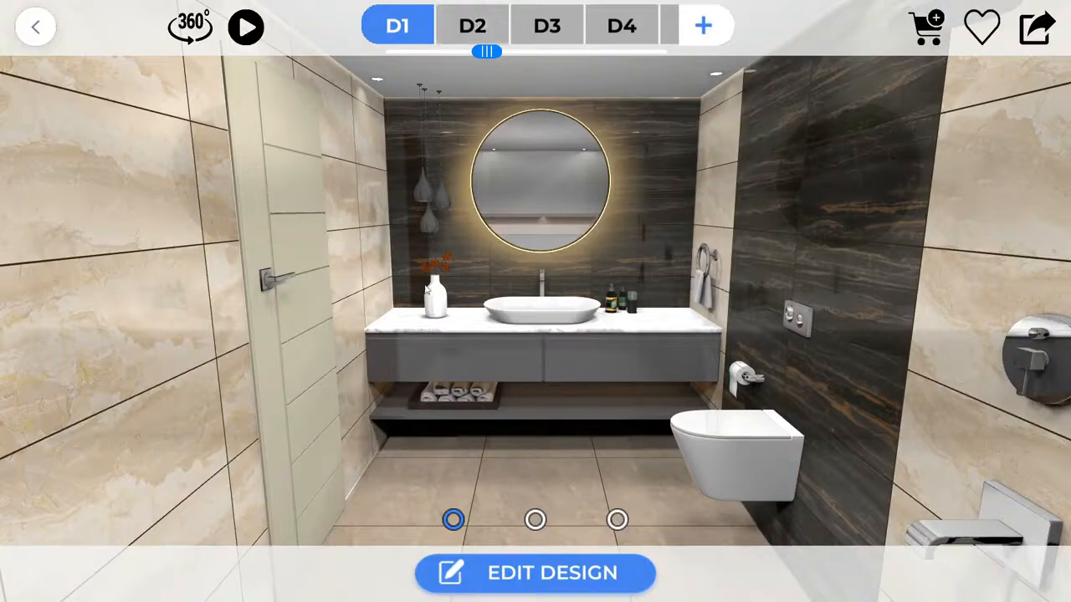
Compare design variants D2, D3 and D4, return to D1, and play its walkthrough.
{"action": "left_click", "coordinate": [471, 18]}
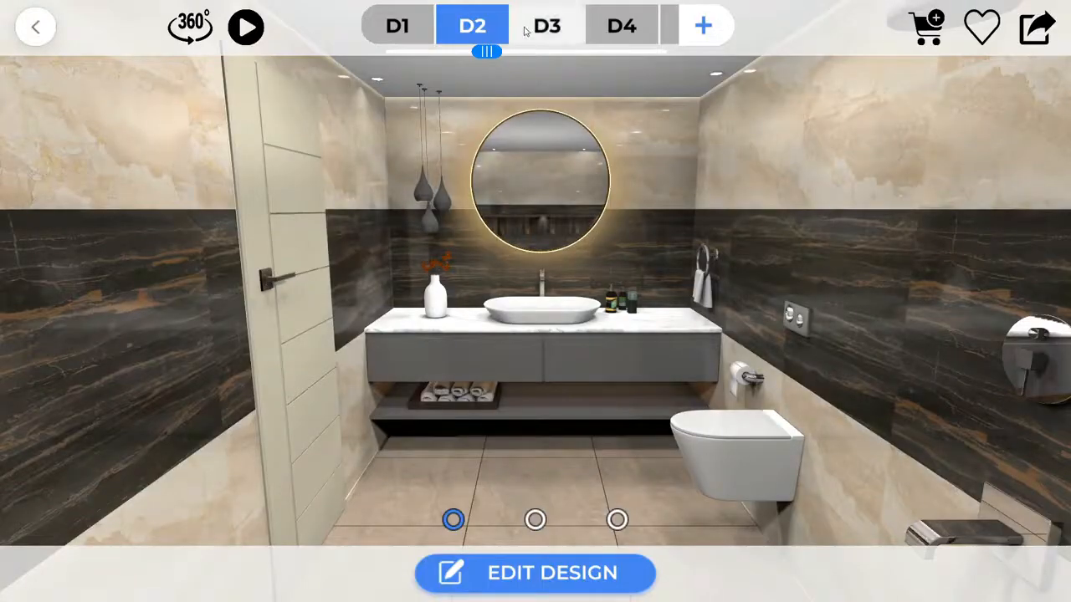
{"action": "left_click", "coordinate": [525, 30]}
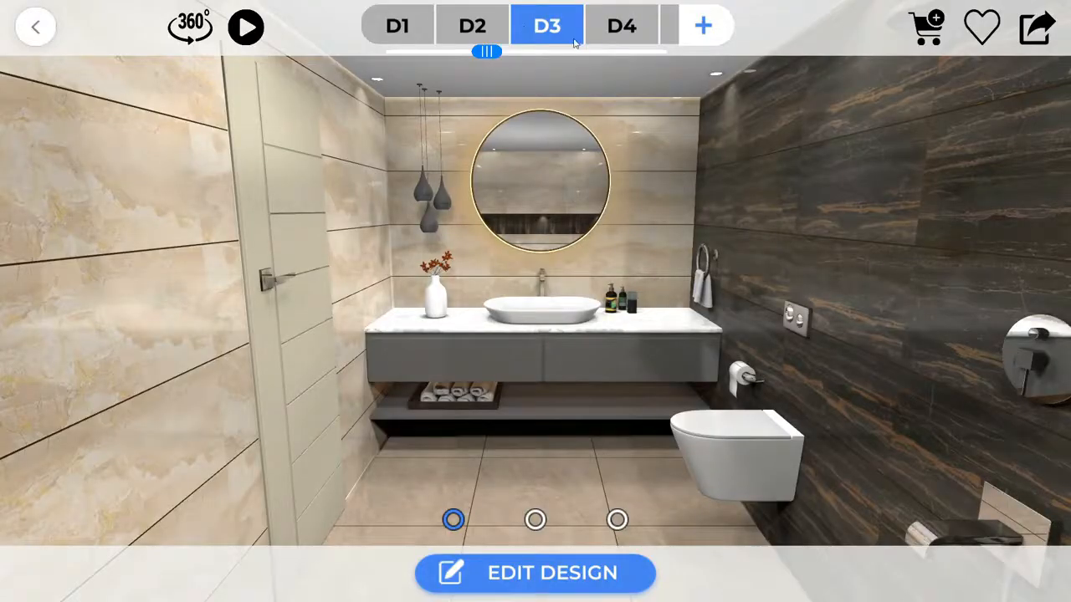
{"action": "left_click", "coordinate": [615, 30]}
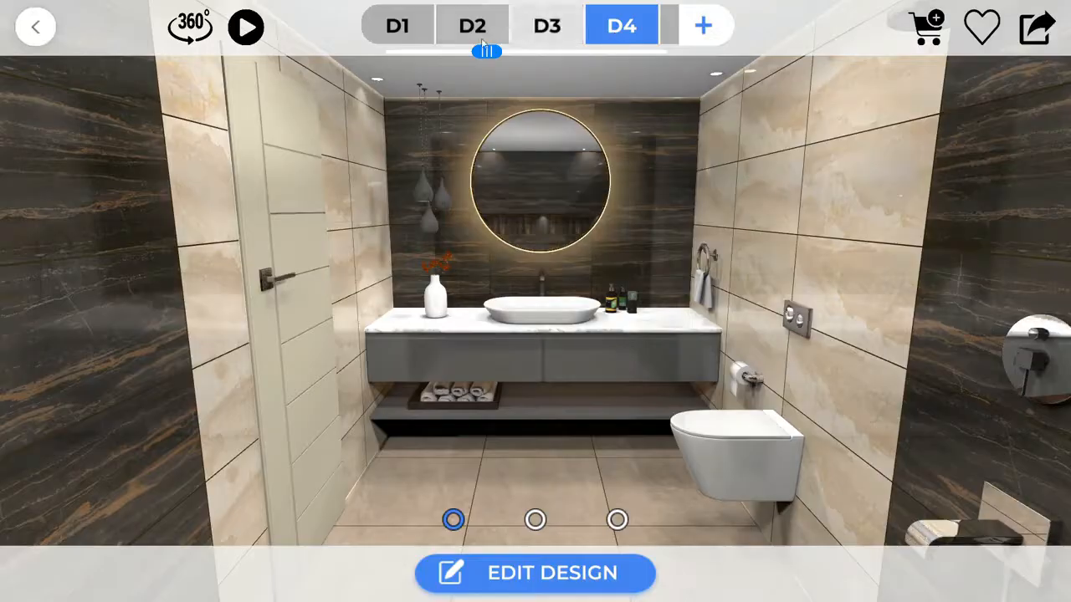
{"action": "left_click", "coordinate": [405, 39]}
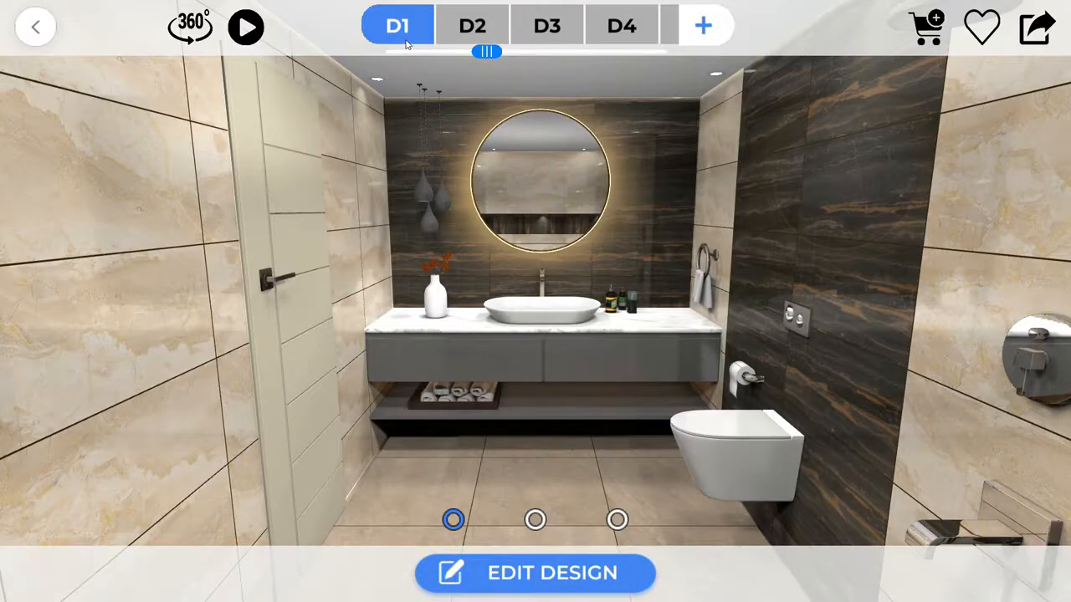
{"action": "left_click", "coordinate": [245, 28]}
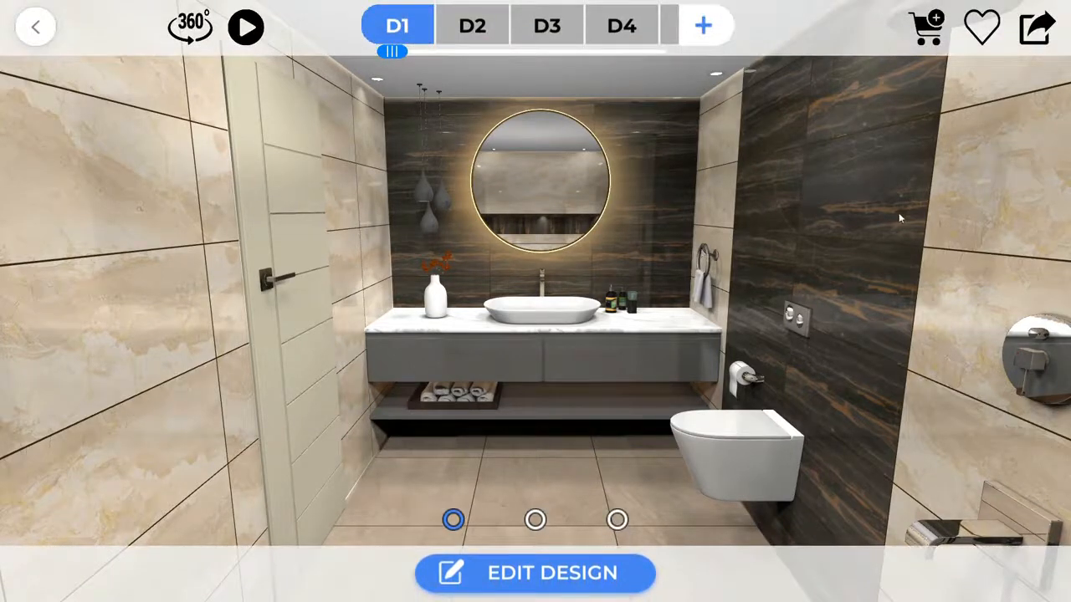
{"action": "left_click", "coordinate": [1038, 30]}
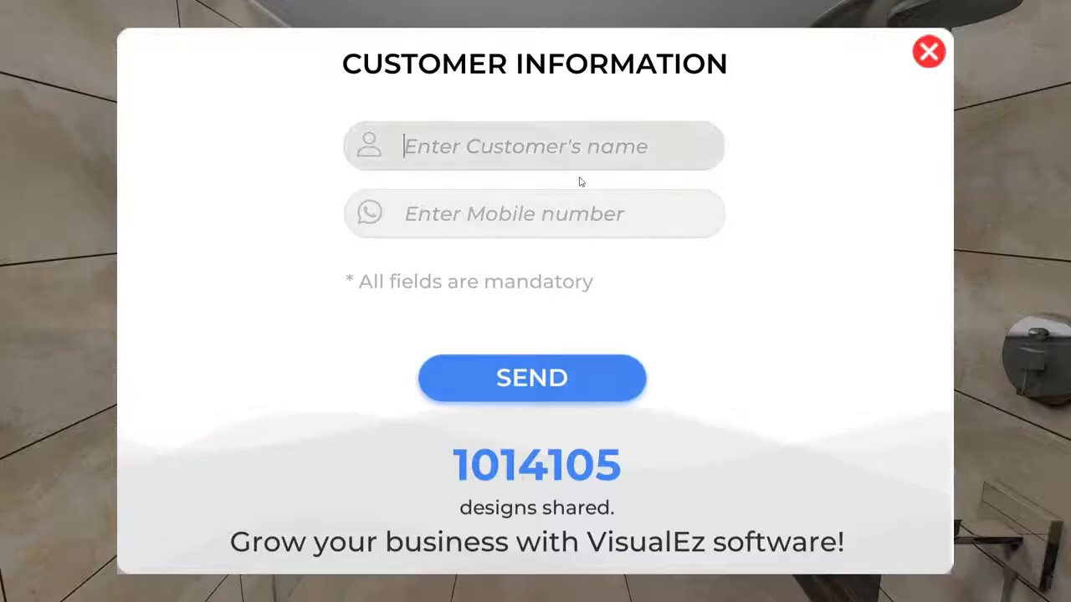
Enter the customer's name and mobile number in Customer Information and send the design.
{"action": "type", "text": "Aman"}
{"action": "key", "text": "Tab"}
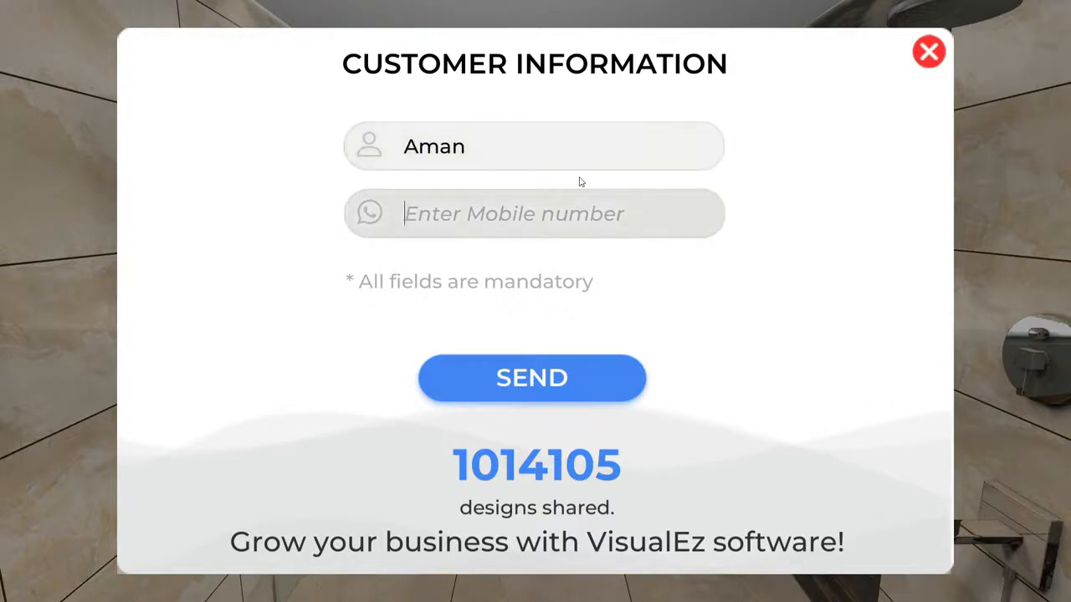
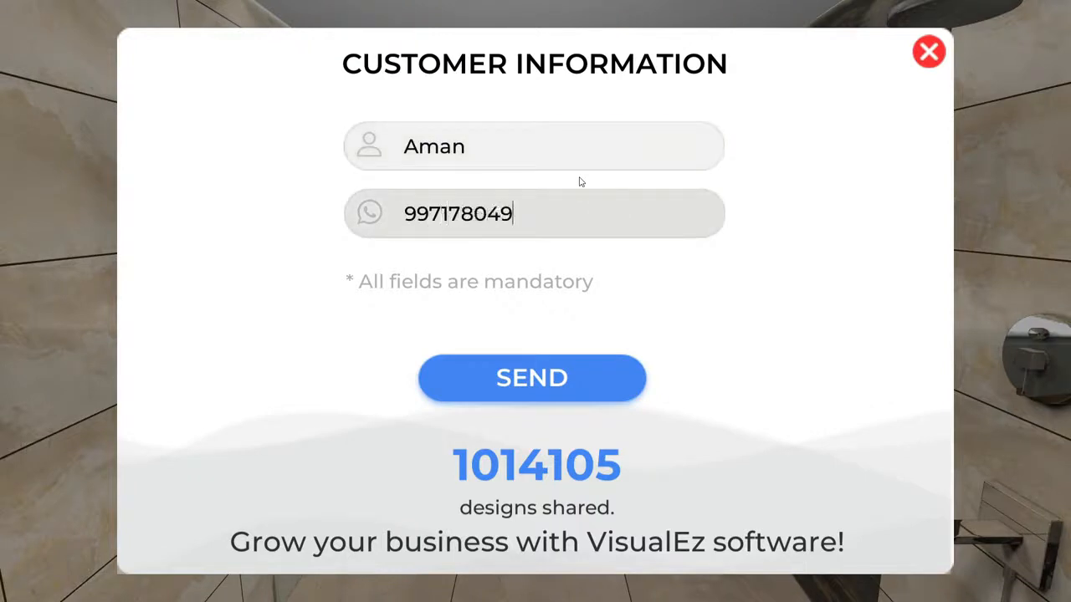
{"action": "left_click", "coordinate": [534, 386]}
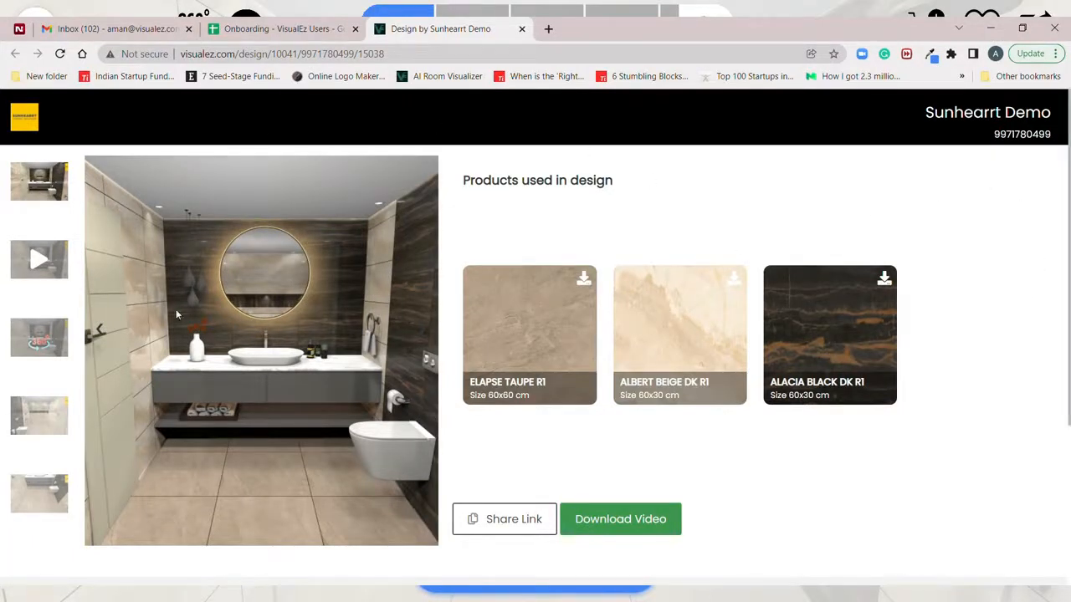
Replay the design's walkthrough video unmuted, then view the 360°, shower and vanity shots.
{"action": "left_click", "coordinate": [27, 264]}
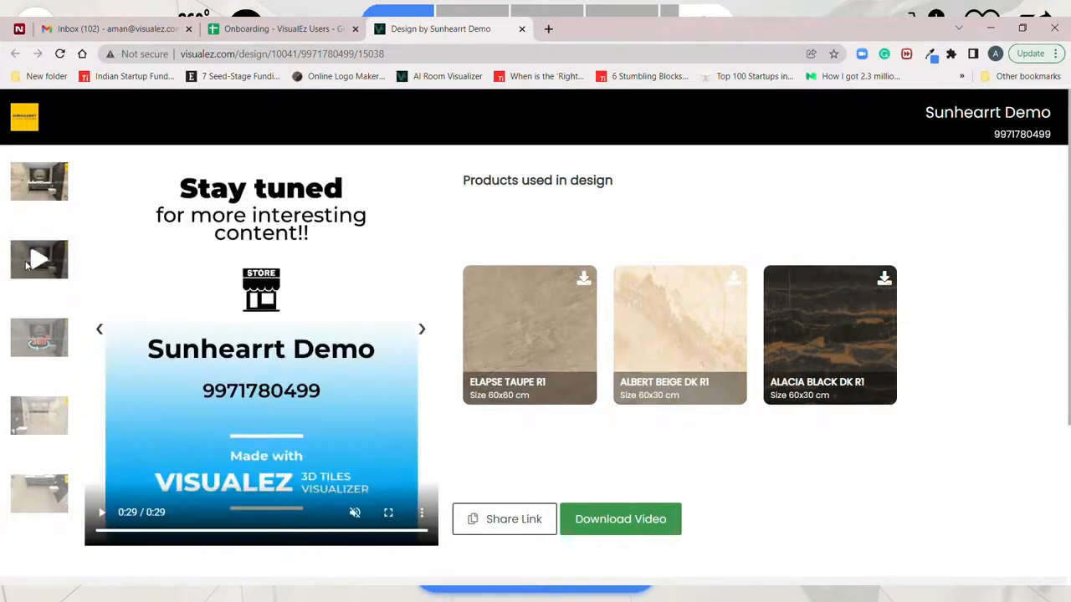
{"action": "left_click", "coordinate": [101, 513]}
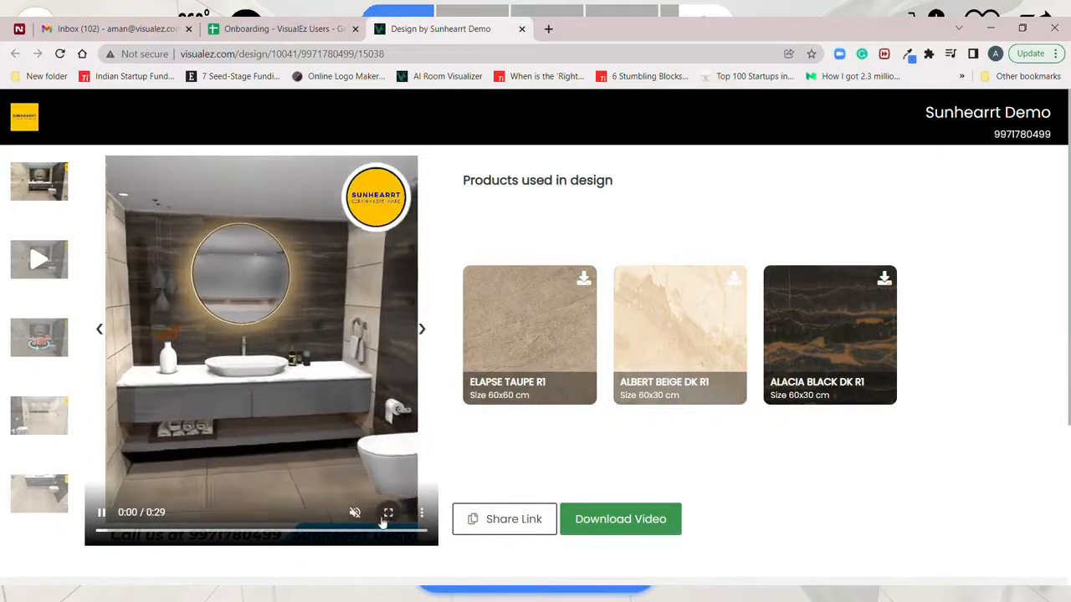
{"action": "left_click", "coordinate": [355, 513]}
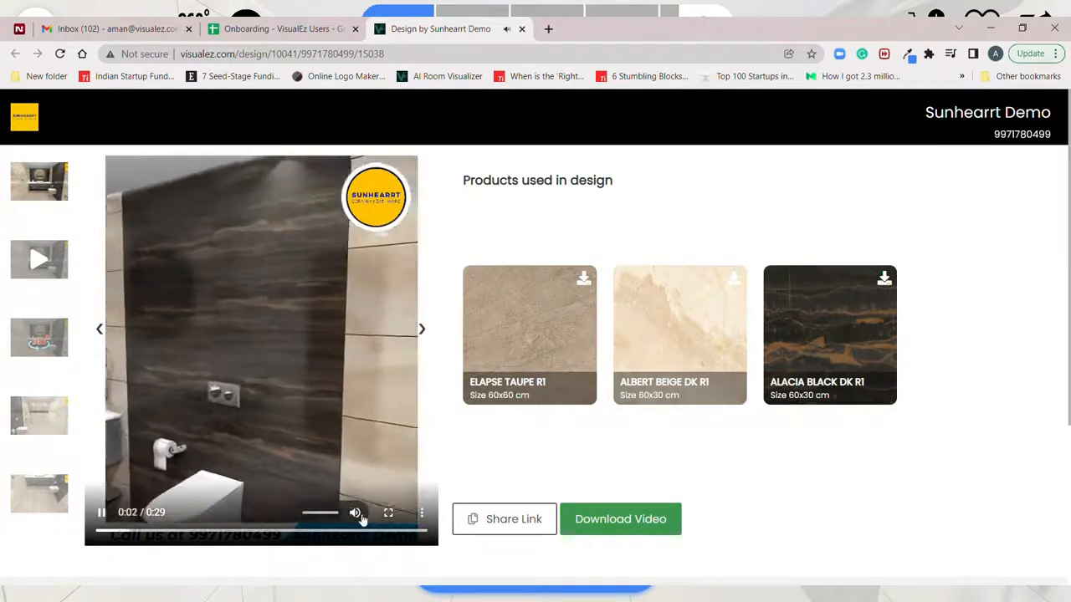
{"action": "left_click", "coordinate": [38, 335]}
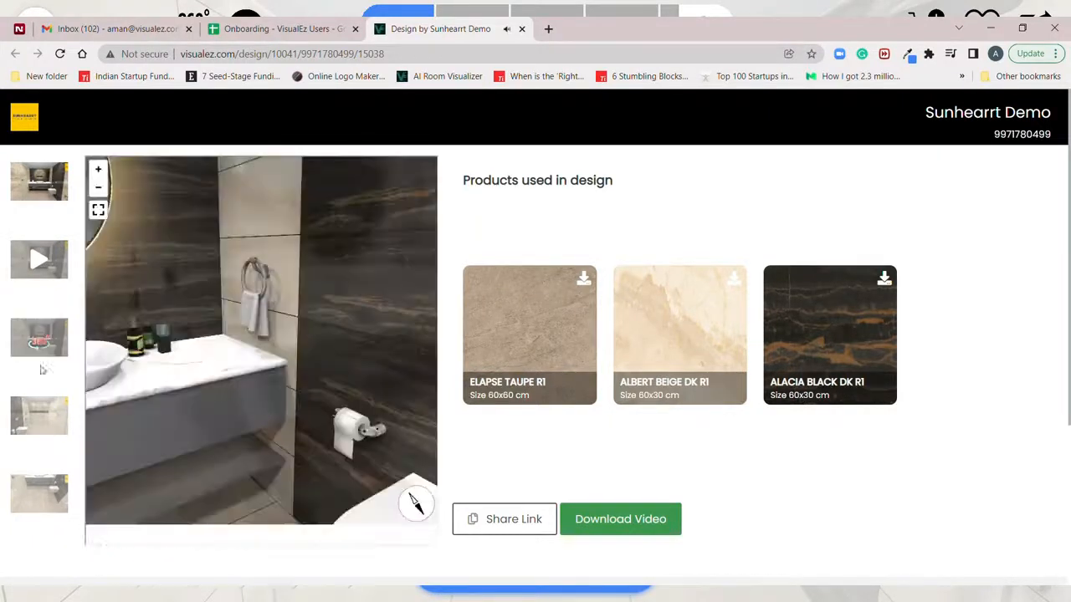
{"action": "left_click", "coordinate": [41, 423]}
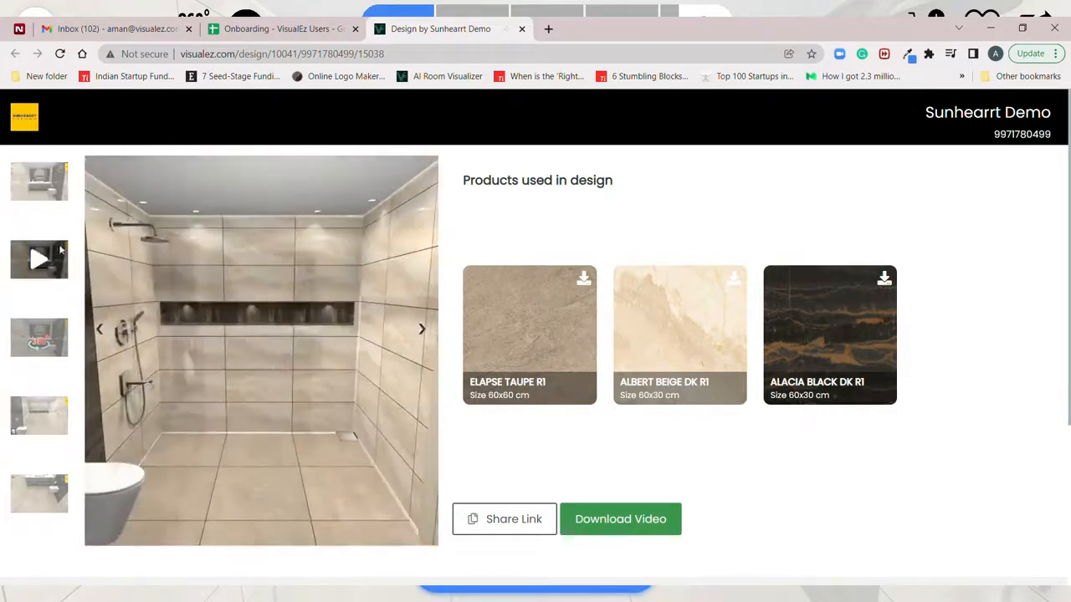
{"action": "left_click", "coordinate": [56, 189]}
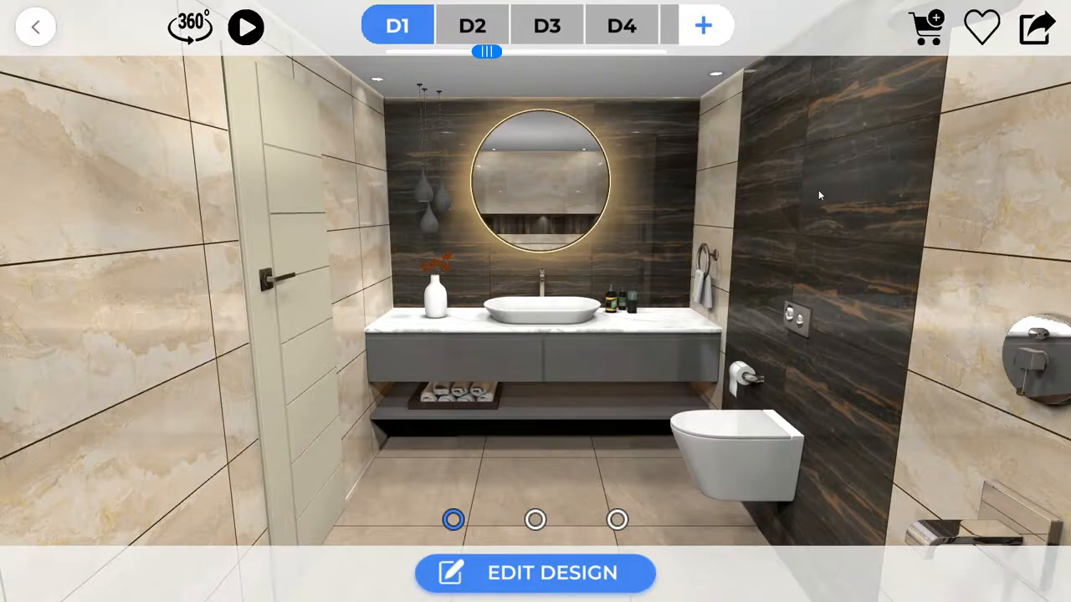
Open the D1 design in edit mode and look around toward the toilet wall and shower.
{"action": "left_click", "coordinate": [527, 573]}
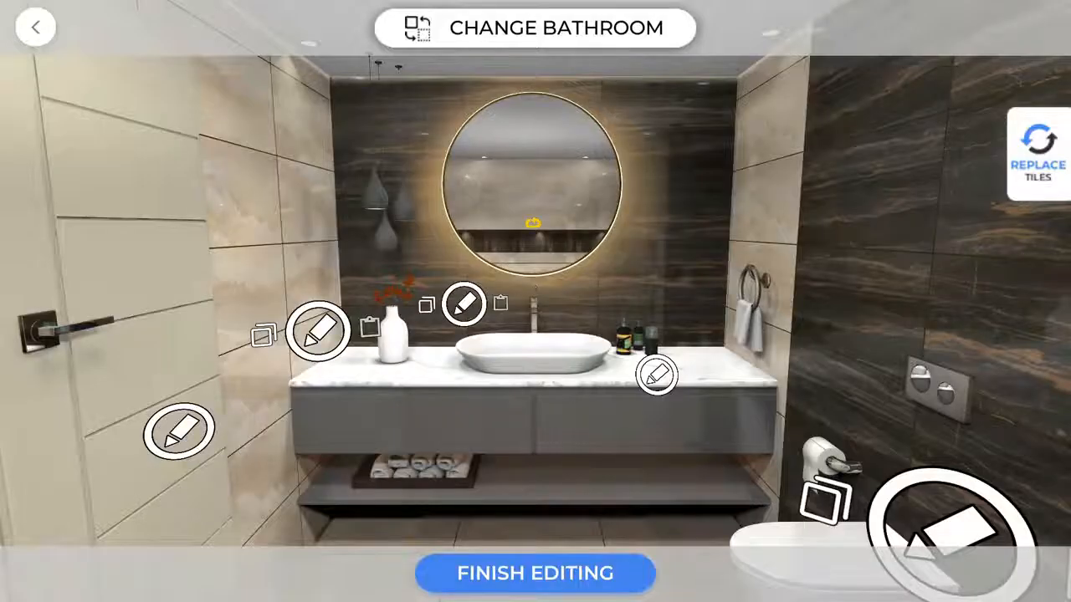
{"action": "left_click_drag", "start_coordinate": [533, 222], "coordinate": [811, 118]}
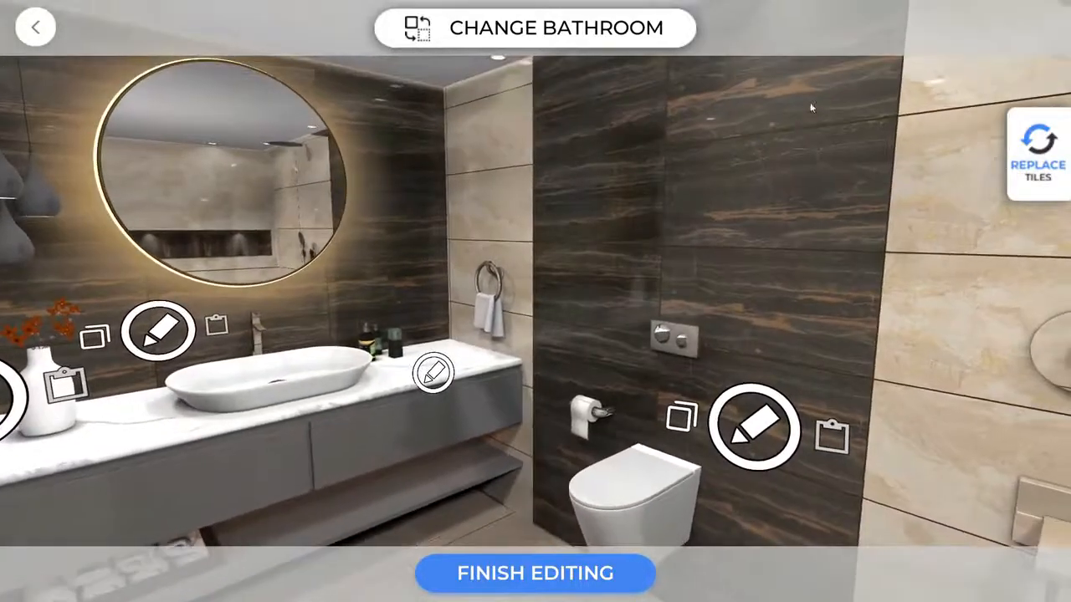
{"action": "left_click_drag", "start_coordinate": [669, 262], "coordinate": [381, 236]}
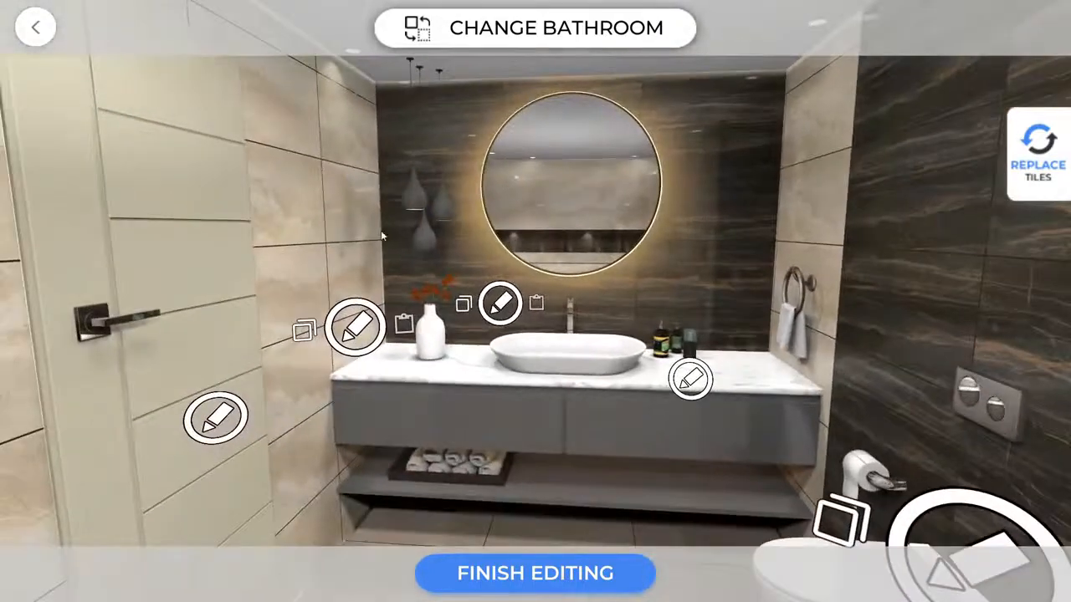
{"action": "left_click_drag", "start_coordinate": [593, 247], "coordinate": [466, 268]}
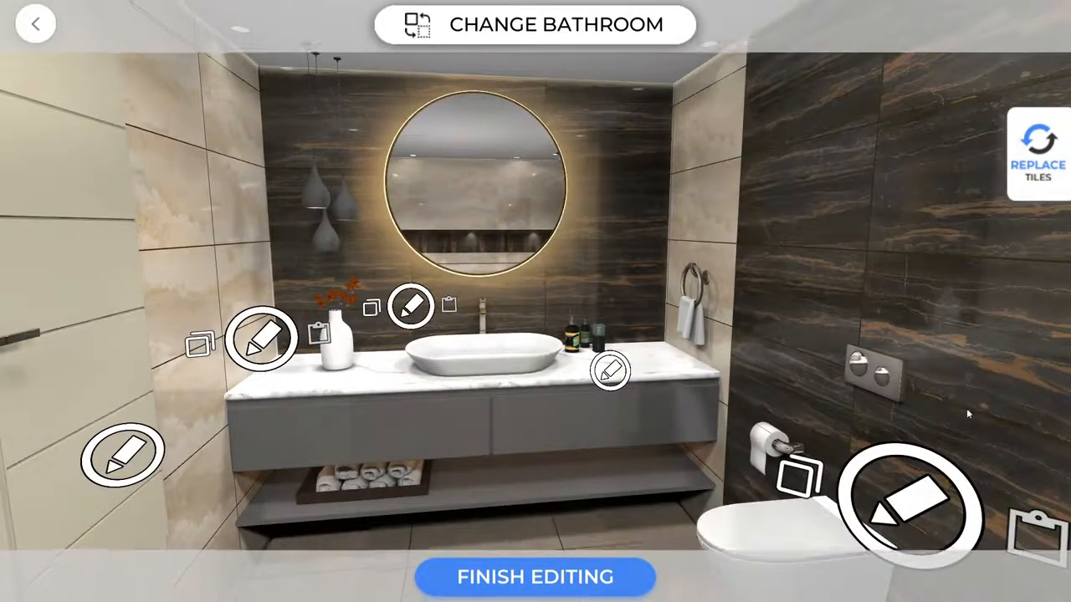
{"action": "left_click_drag", "start_coordinate": [755, 140], "coordinate": [491, 196]}
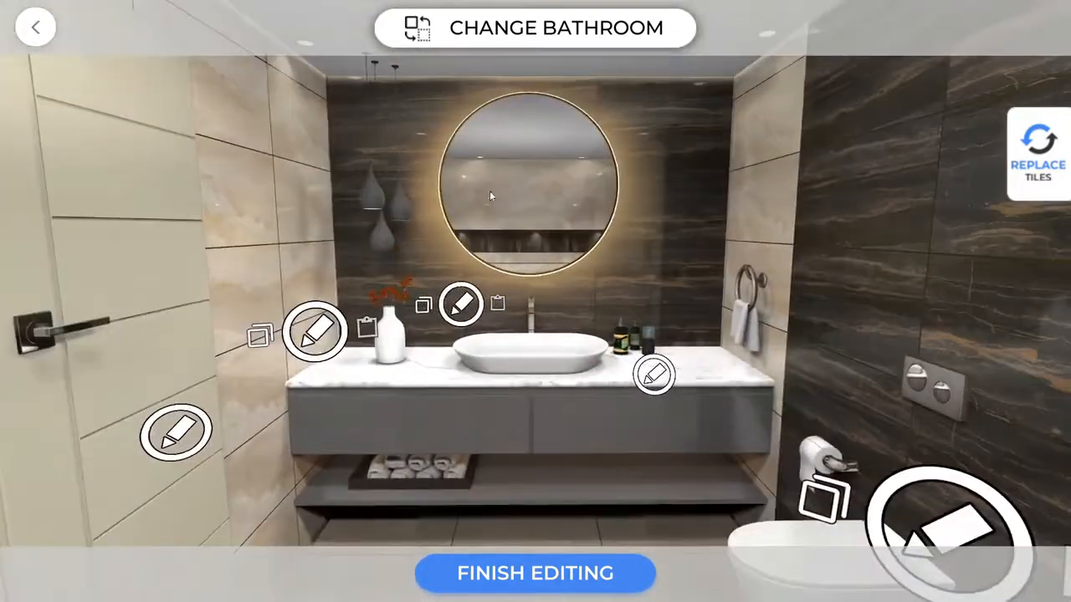
Copy the back wall's dark marble tiling onto the beige strip beside the vanity.
{"action": "left_click", "coordinate": [425, 310]}
{"action": "left_click_drag", "start_coordinate": [569, 230], "coordinate": [429, 202]}
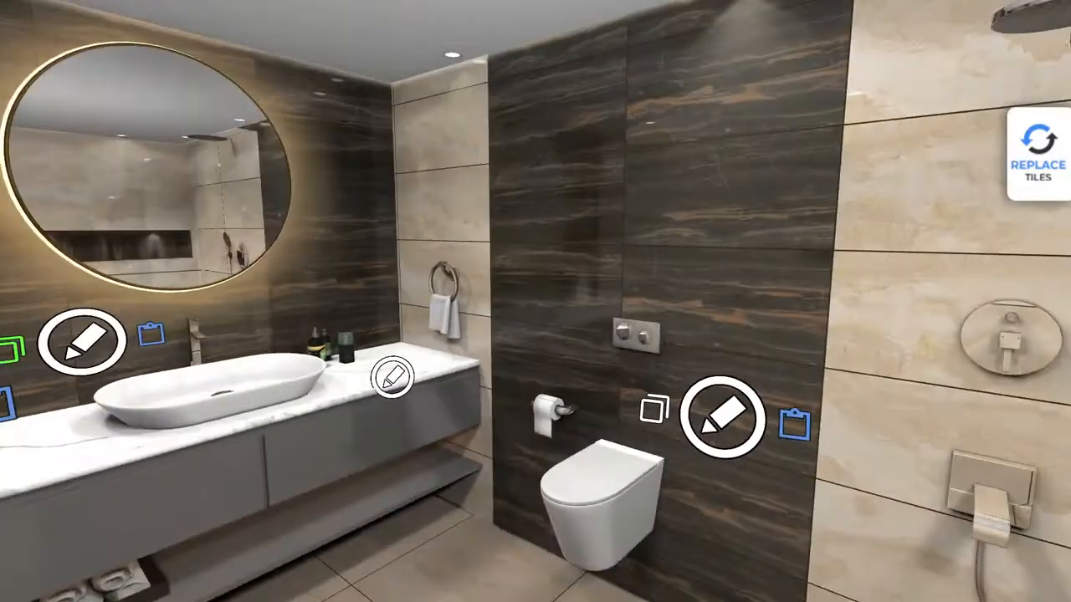
{"action": "left_click", "coordinate": [794, 425]}
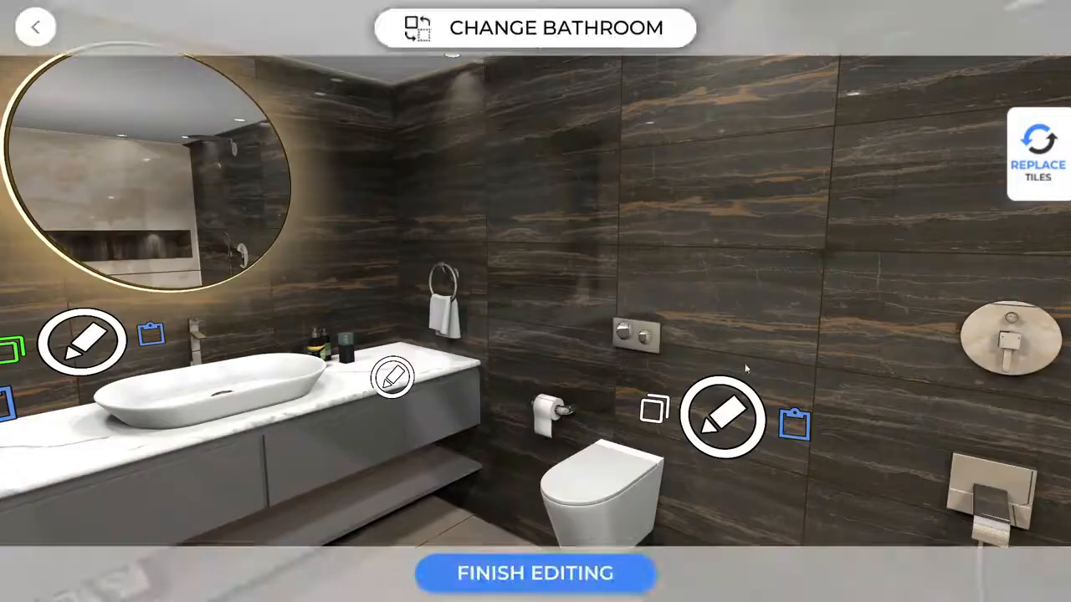
{"action": "left_click_drag", "start_coordinate": [725, 284], "coordinate": [582, 285]}
{"action": "left_click_drag", "start_coordinate": [937, 108], "coordinate": [365, 77]}
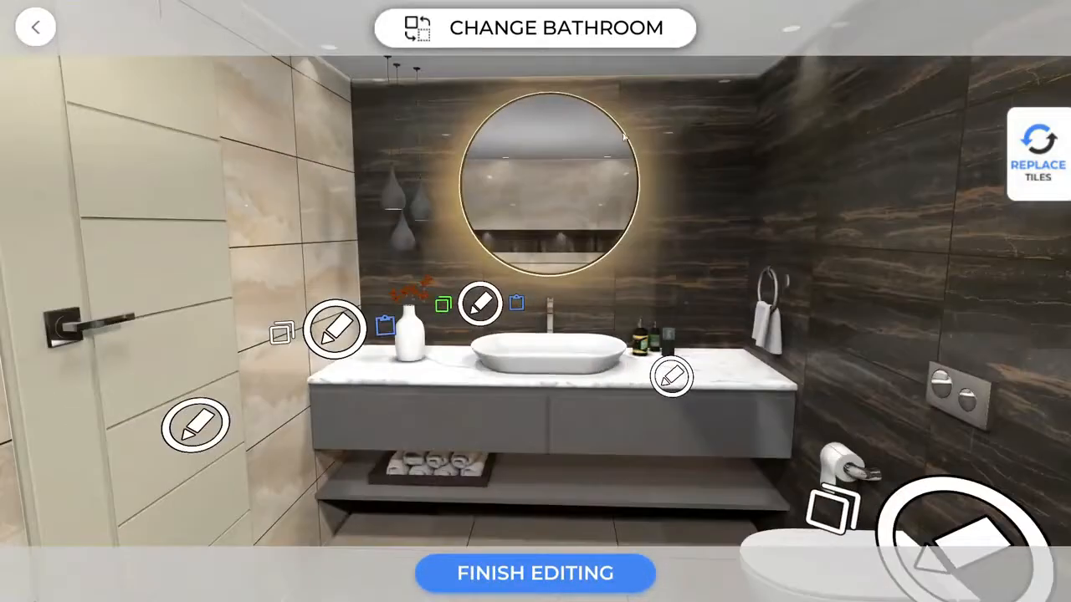
{"action": "left_click_drag", "start_coordinate": [579, 173], "coordinate": [259, 183]}
{"action": "left_click_drag", "start_coordinate": [654, 170], "coordinate": [586, 186]}
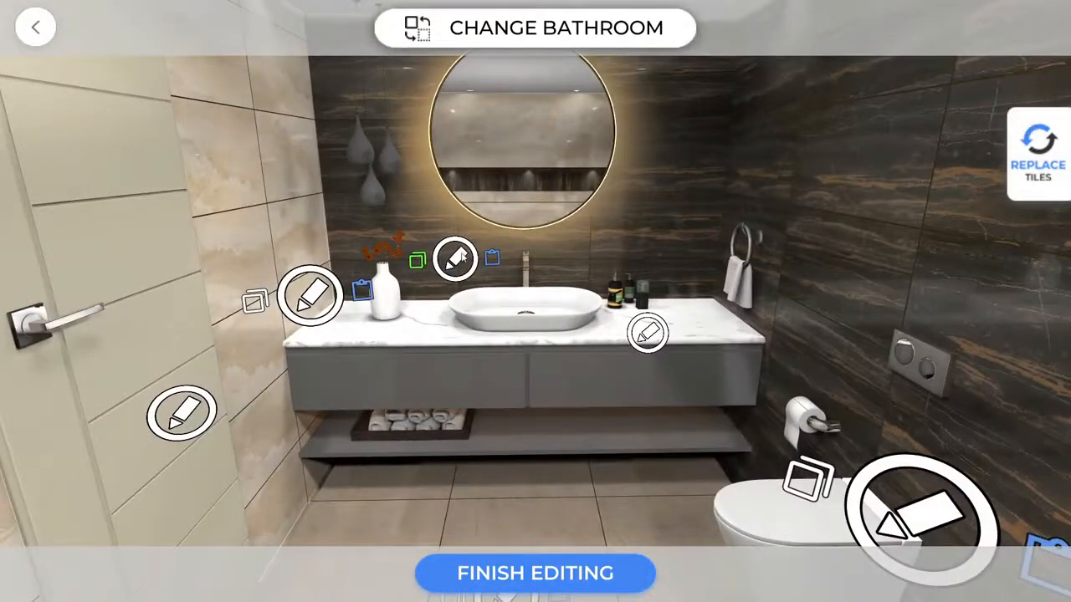
Retile the back wall with Albert Beige Dk R1 in a plain single-tile grid layout.
{"action": "left_click", "coordinate": [456, 259]}
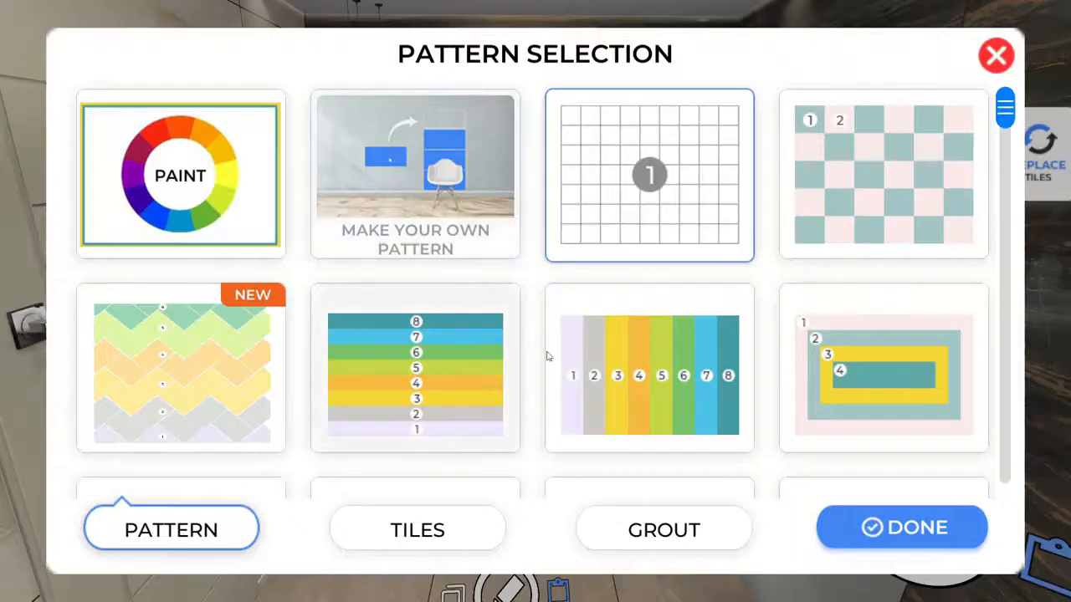
{"action": "mouse_move", "coordinate": [1008, 125]}
{"action": "left_mouse_down"}
{"action": "mouse_move", "coordinate": [1006, 322]}
{"action": "mouse_move", "coordinate": [1012, 108]}
{"action": "mouse_move", "coordinate": [1006, 279]}
{"action": "mouse_move", "coordinate": [982, 397]}
{"action": "mouse_move", "coordinate": [982, 123]}
{"action": "left_mouse_up"}
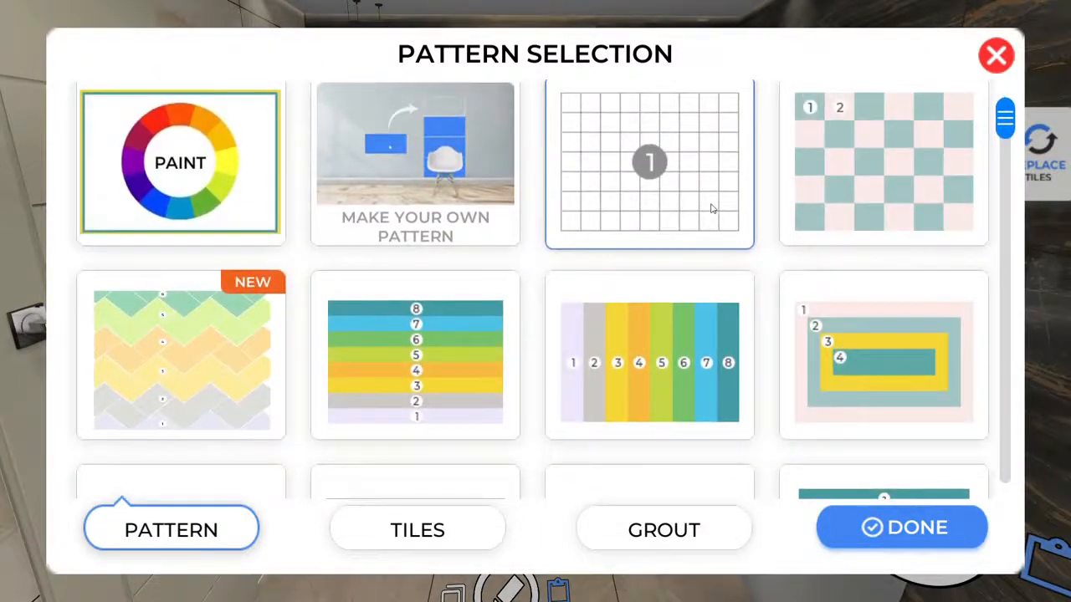
{"action": "left_click", "coordinate": [646, 180]}
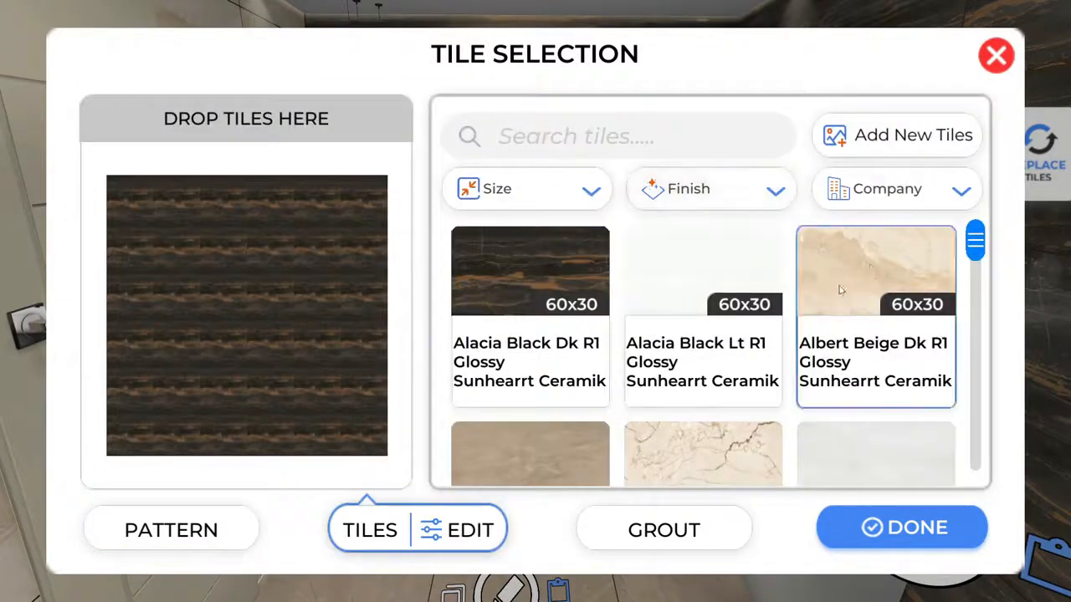
{"action": "left_click", "coordinate": [871, 266]}
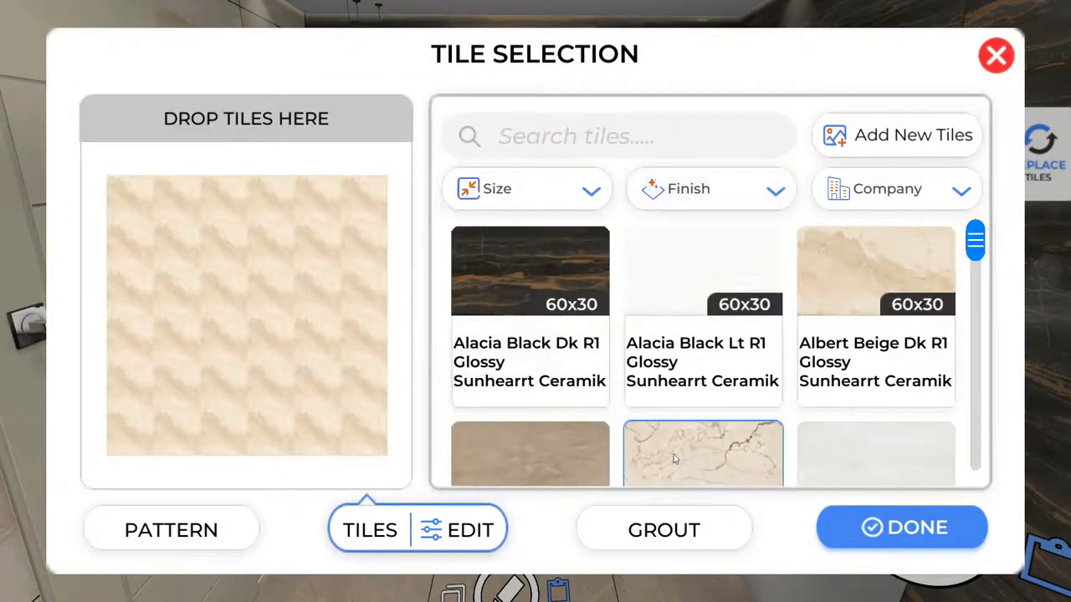
Set the grout to colour 5E5952, size 2, horizontal lines only, and apply it.
{"action": "left_click", "coordinate": [646, 527]}
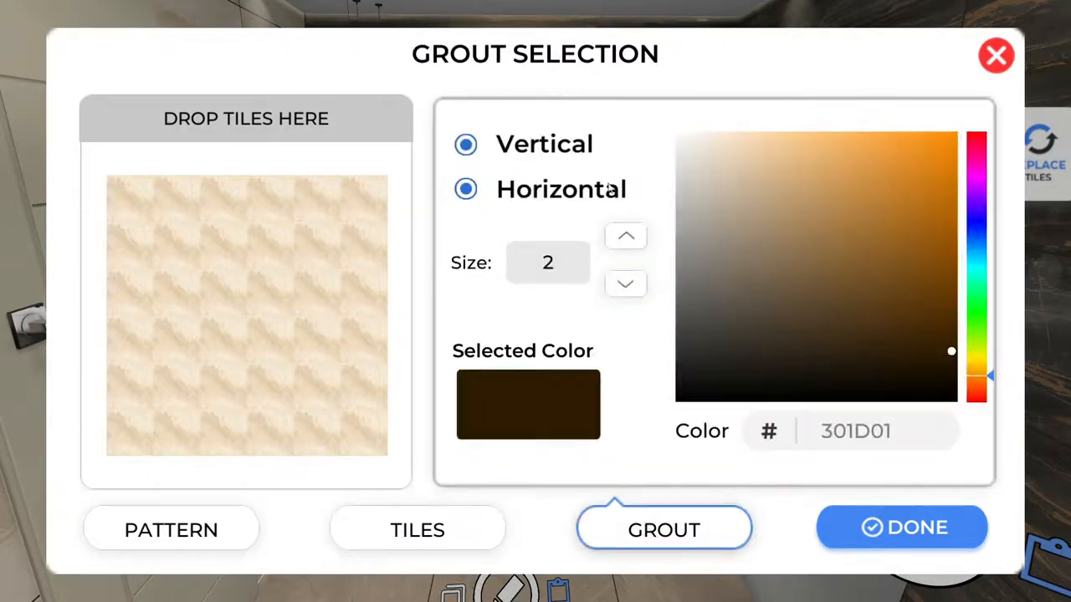
{"action": "left_click_drag", "start_coordinate": [713, 248], "coordinate": [712, 302]}
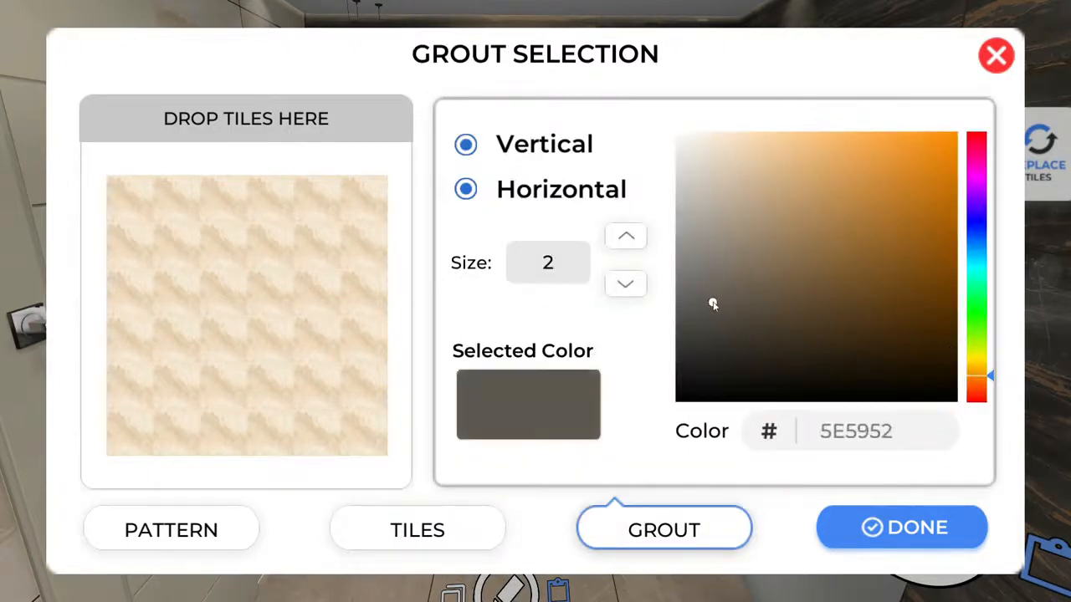
{"action": "left_click", "coordinate": [625, 283]}
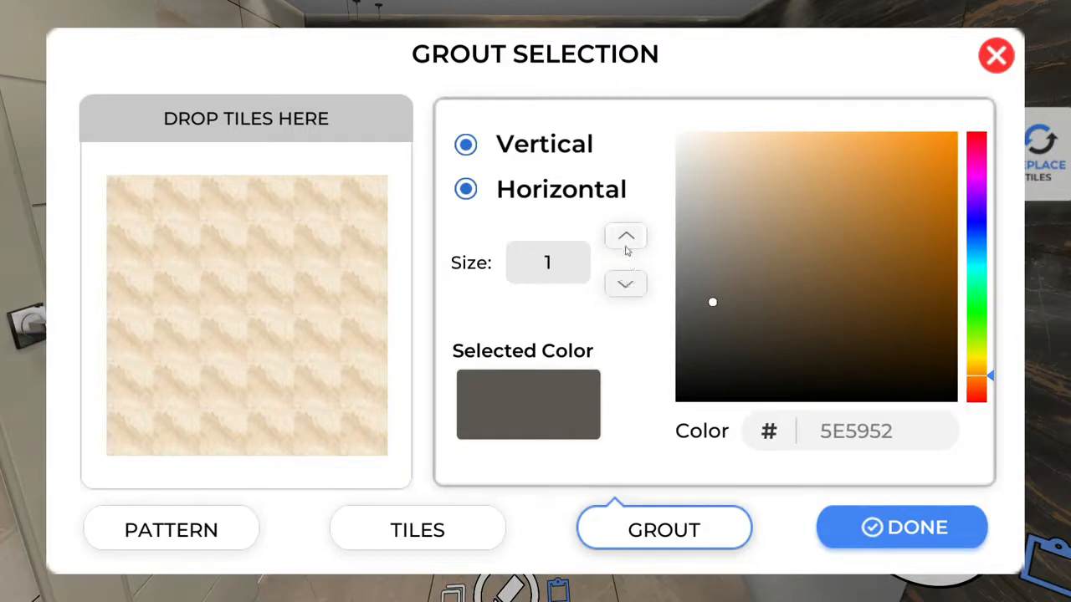
{"action": "left_click", "coordinate": [624, 243]}
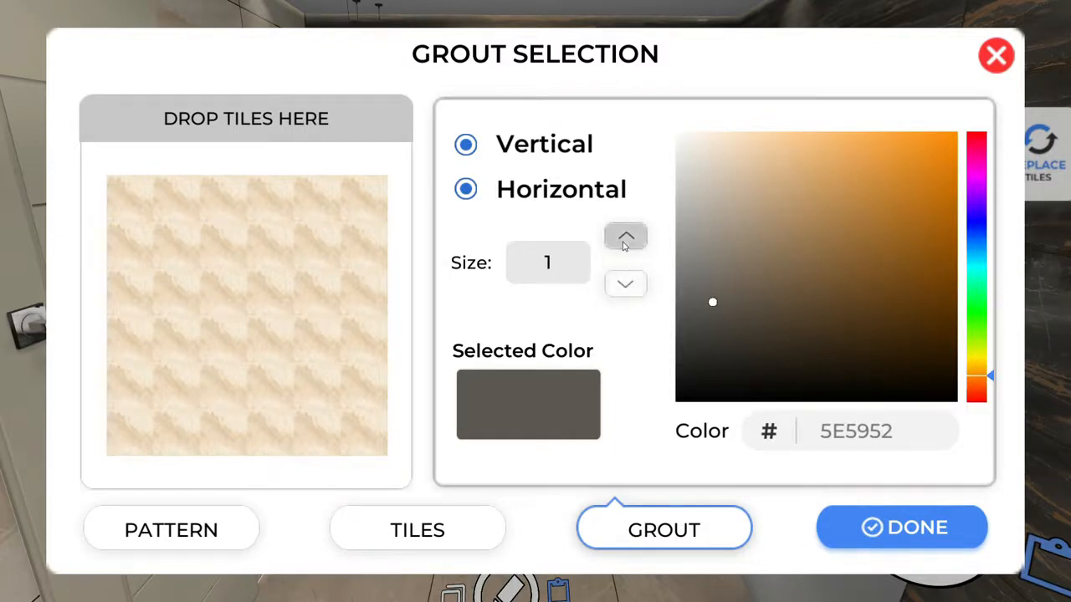
{"action": "left_click", "coordinate": [507, 148]}
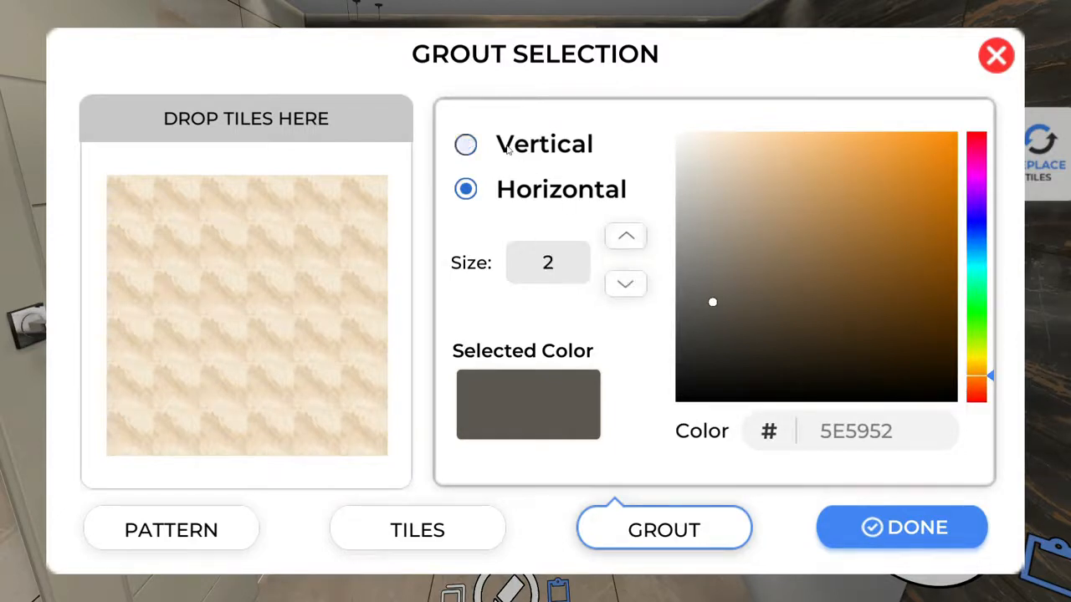
{"action": "left_click", "coordinate": [912, 535]}
{"action": "left_click_drag", "start_coordinate": [711, 234], "coordinate": [700, 123]}
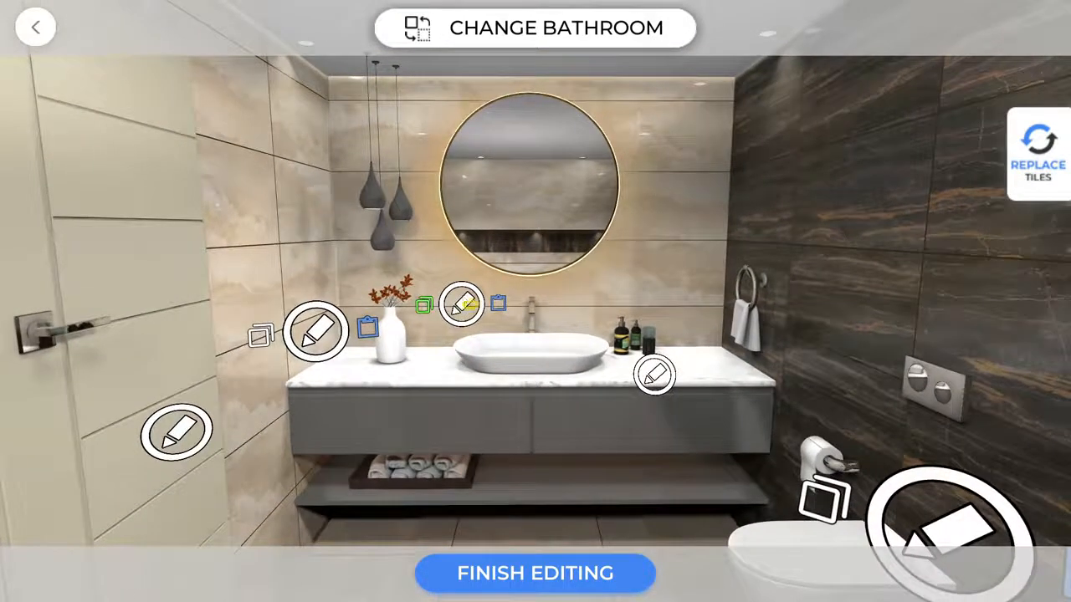
Lay the back wall in horizontal eight-stripe layout of Alacia Black Dk and Albert Beige Dk.
{"action": "left_click", "coordinate": [463, 299]}
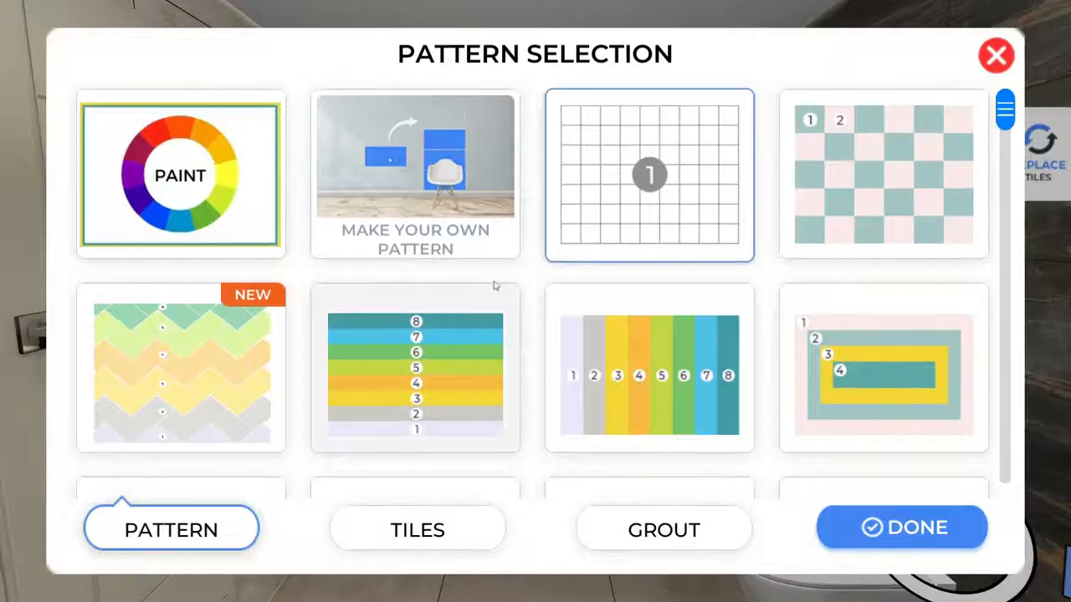
{"action": "left_click", "coordinate": [477, 354]}
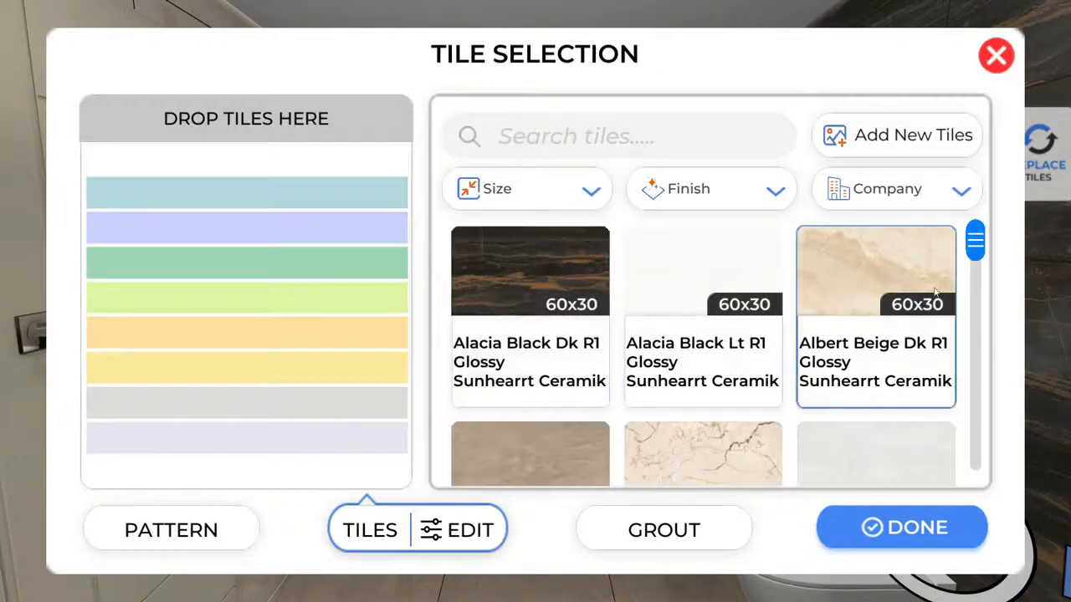
{"action": "left_click", "coordinate": [545, 298]}
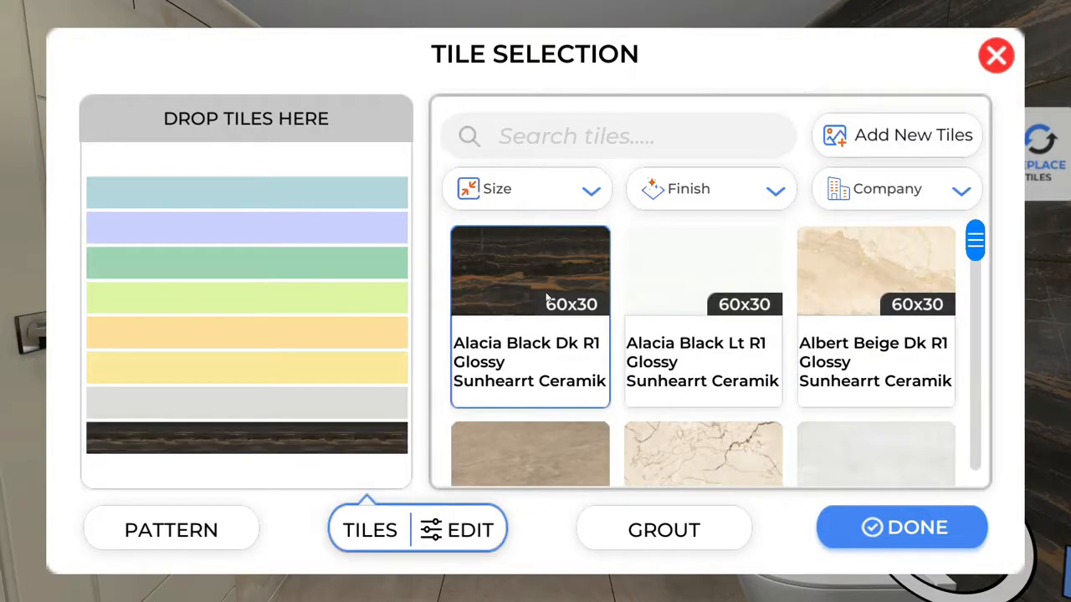
{"action": "left_click", "coordinate": [862, 264]}
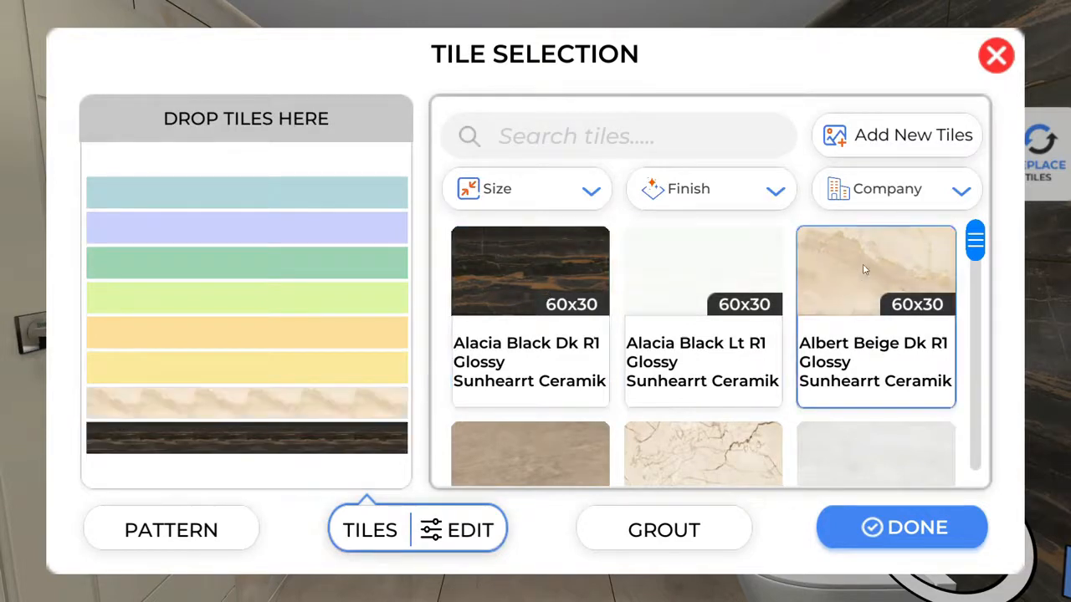
{"action": "left_click", "coordinate": [544, 280]}
{"action": "left_click", "coordinate": [544, 277]}
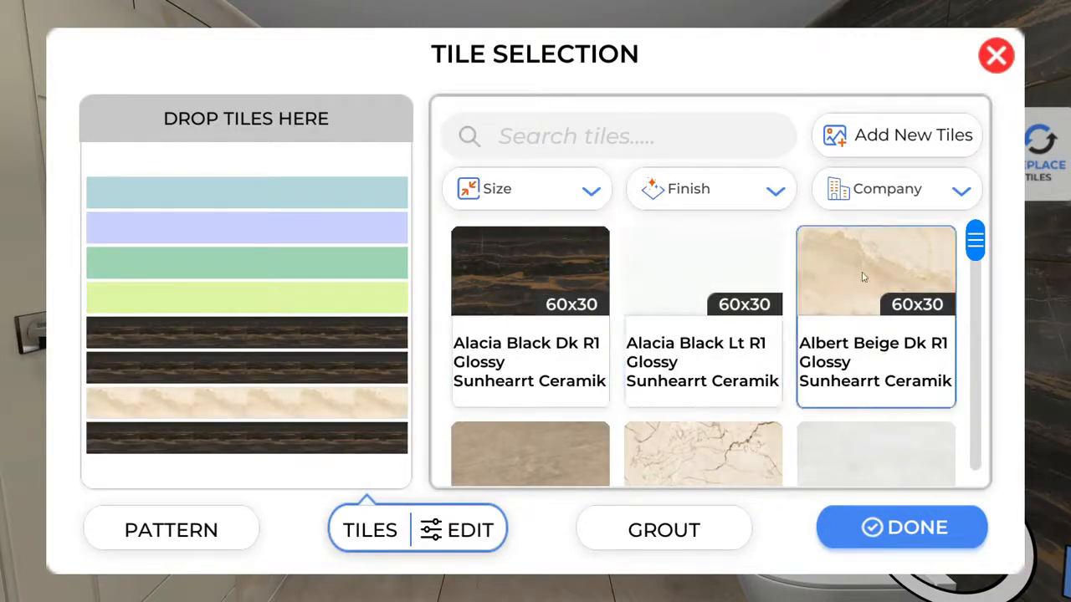
{"action": "left_click", "coordinate": [865, 275]}
{"action": "left_click", "coordinate": [552, 260]}
{"action": "left_click", "coordinate": [552, 259]}
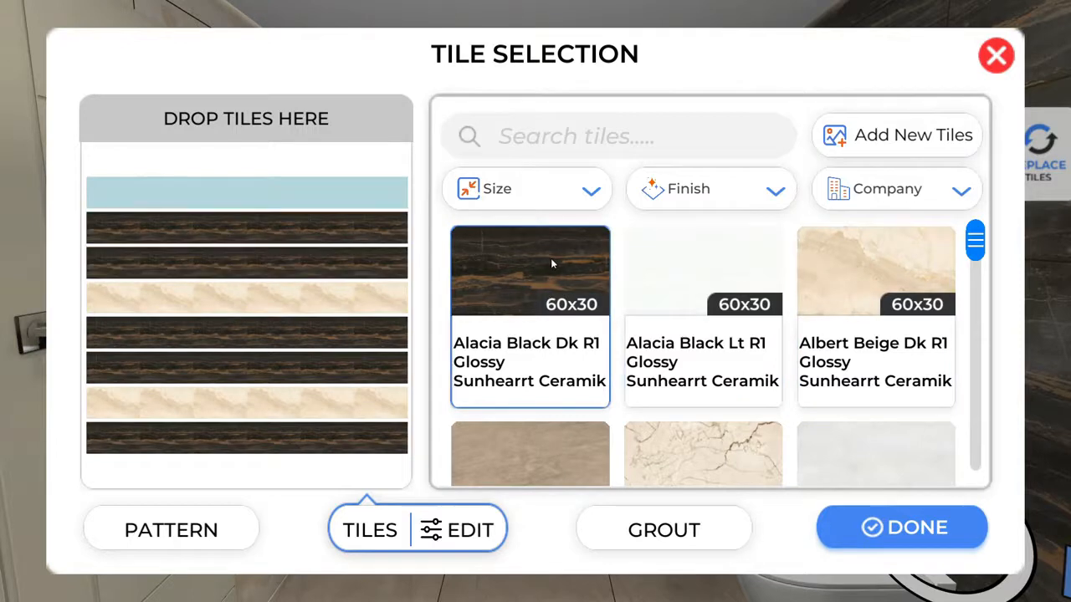
{"action": "left_click", "coordinate": [888, 262]}
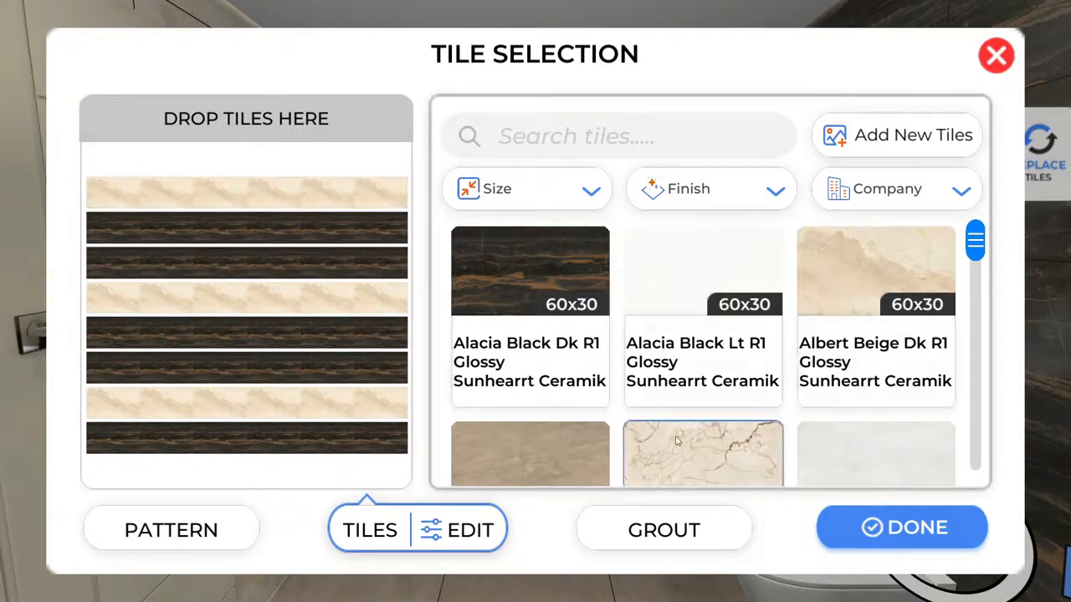
Turn off vertical and horizontal grout, apply the striped tiling, and copy the wall's pattern.
{"action": "left_click", "coordinate": [638, 521]}
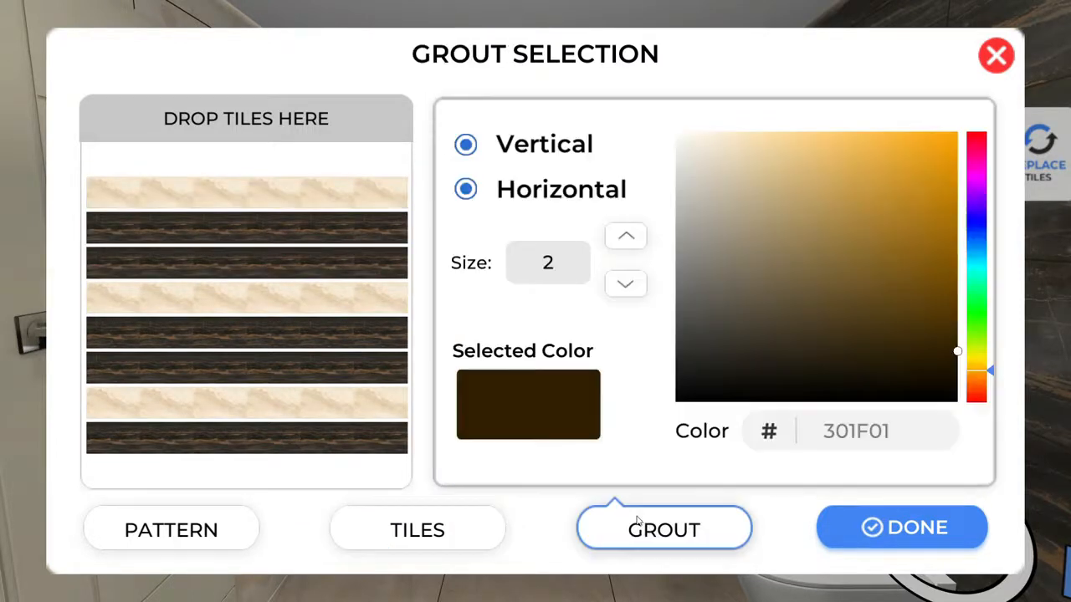
{"action": "left_click", "coordinate": [465, 145]}
{"action": "left_click", "coordinate": [466, 190]}
{"action": "left_click", "coordinate": [914, 528]}
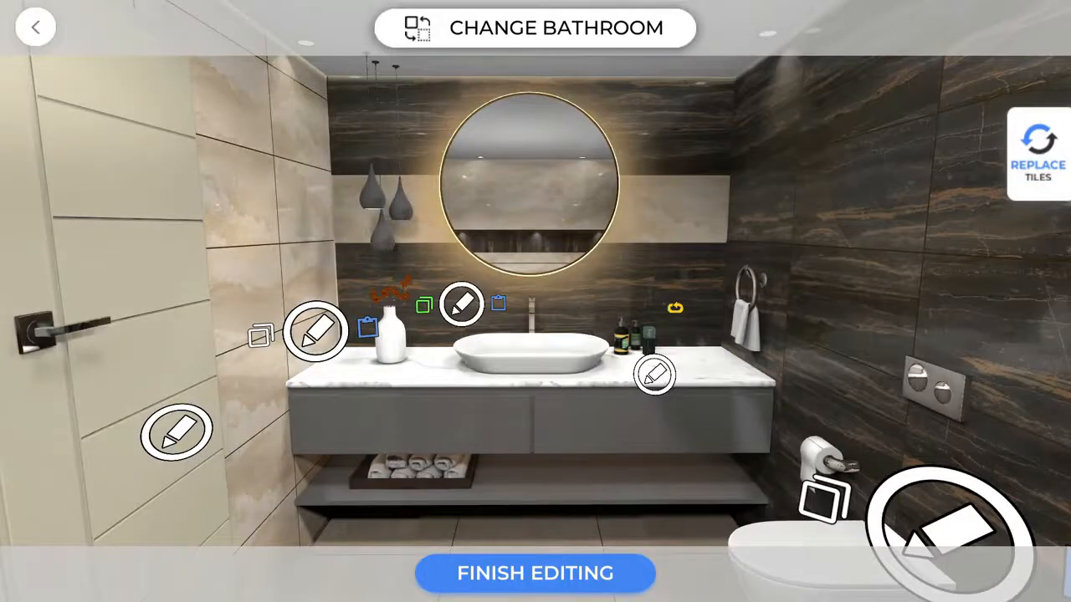
{"action": "left_click_drag", "start_coordinate": [675, 308], "coordinate": [637, 226]}
{"action": "left_click", "coordinate": [478, 303]}
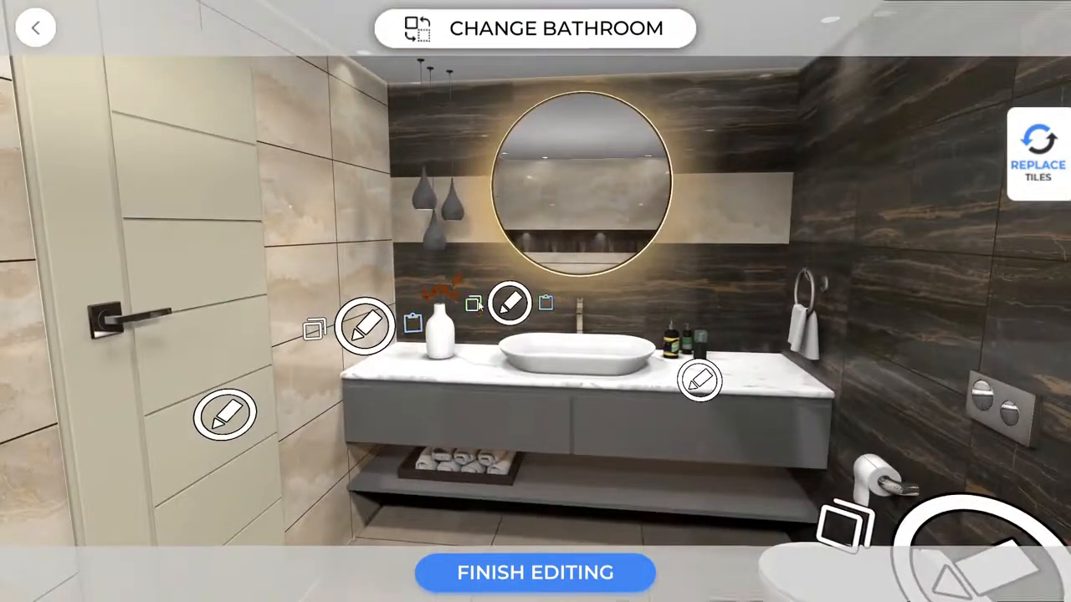
Paste the striped tile pattern onto the door-side wall.
{"action": "left_click", "coordinate": [477, 303]}
{"action": "left_click_drag", "start_coordinate": [579, 369], "coordinate": [502, 366]}
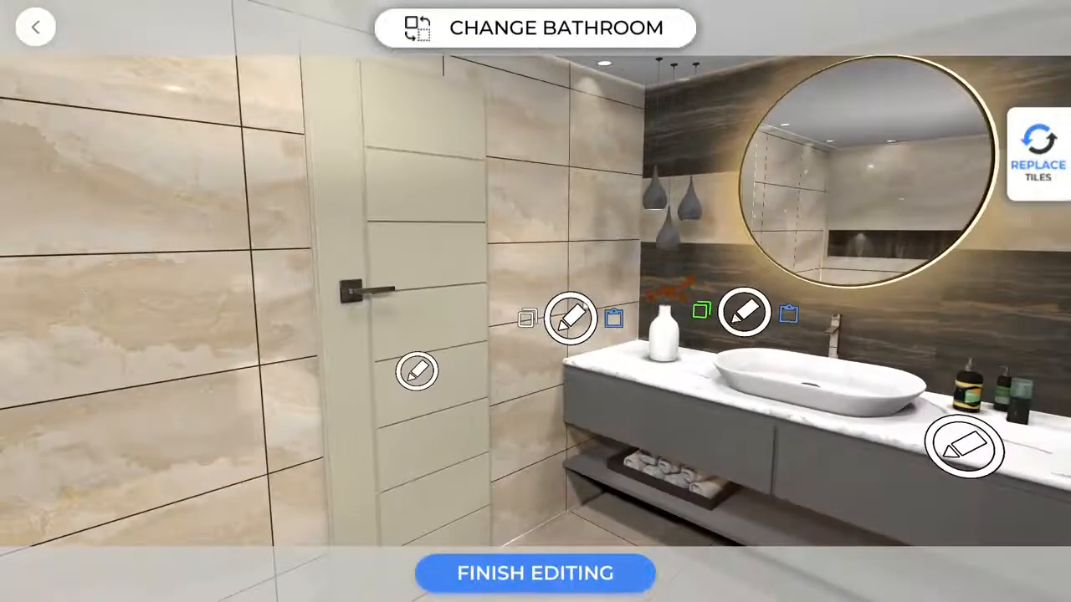
{"action": "left_click", "coordinate": [614, 318]}
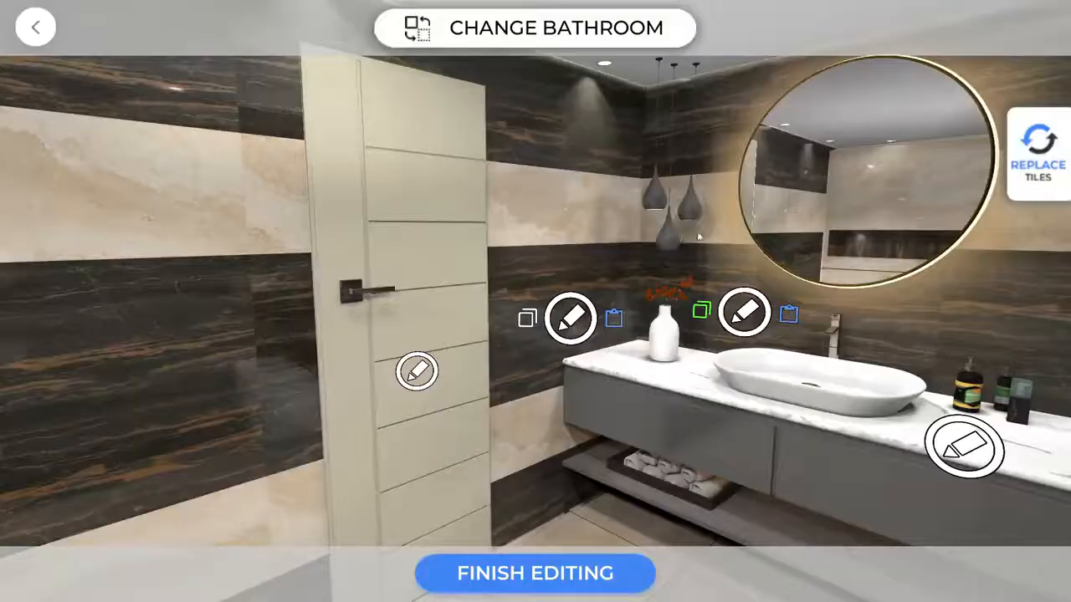
Cycle through the door finishes and settle back on the beige one.
{"action": "mouse_move", "coordinate": [717, 240]}
{"action": "left_mouse_down"}
{"action": "mouse_move", "coordinate": [668, 251]}
{"action": "mouse_move", "coordinate": [444, 210]}
{"action": "mouse_move", "coordinate": [509, 232]}
{"action": "mouse_move", "coordinate": [519, 251]}
{"action": "left_mouse_up"}
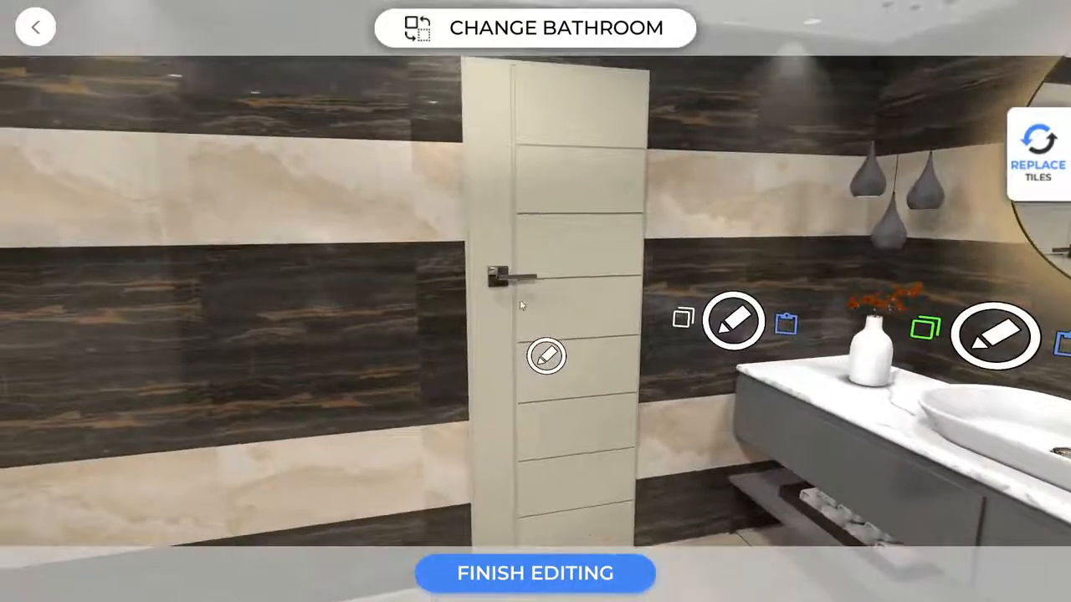
{"action": "left_click", "coordinate": [544, 355]}
{"action": "left_click", "coordinate": [546, 355]}
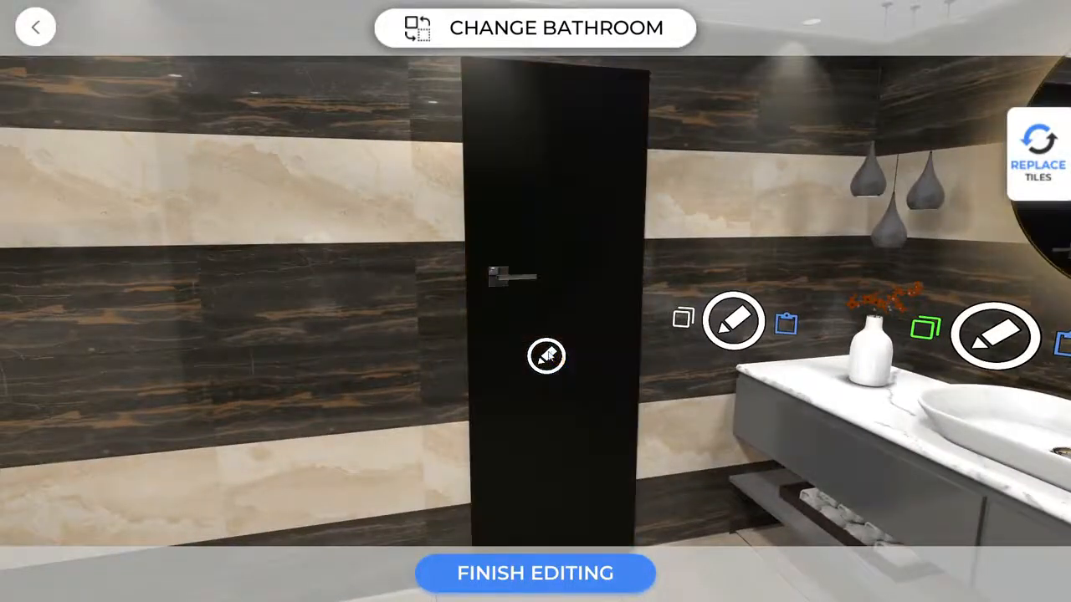
{"action": "left_click", "coordinate": [546, 356]}
{"action": "left_click", "coordinate": [546, 356]}
{"action": "left_click", "coordinate": [546, 356]}
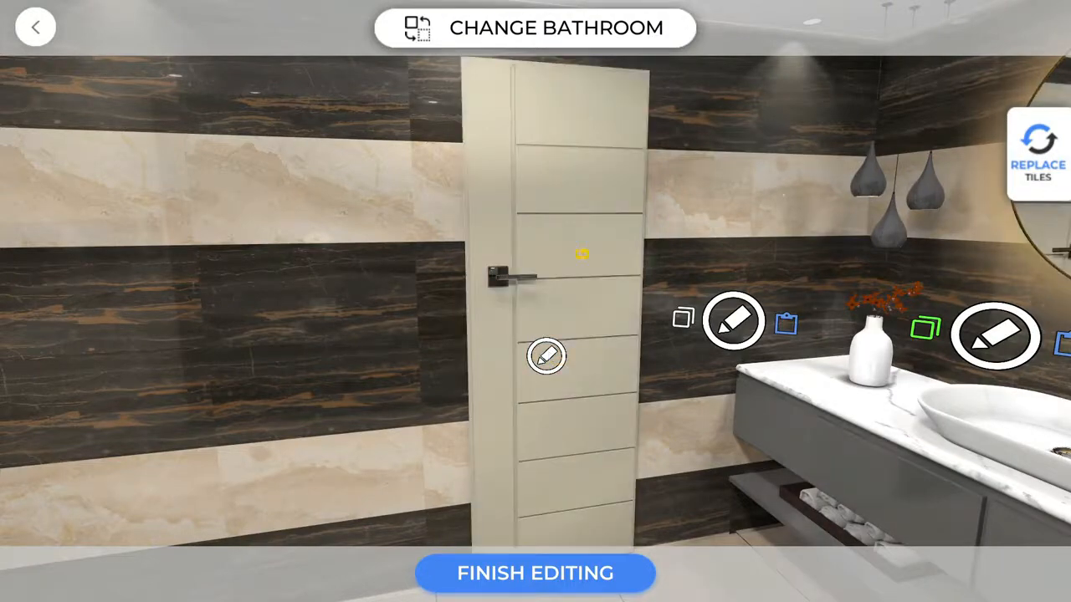
Set the vanity countertop to black granite after trying a wood finish.
{"action": "left_click_drag", "start_coordinate": [582, 253], "coordinate": [831, 184]}
{"action": "left_click", "coordinate": [981, 450]}
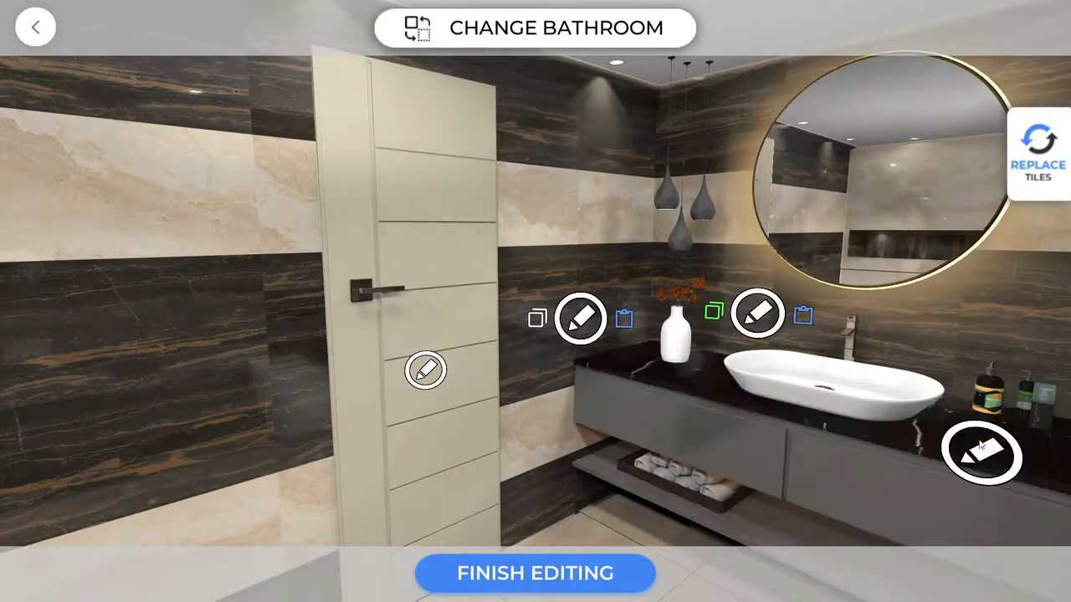
{"action": "left_click", "coordinate": [981, 450]}
{"action": "left_click", "coordinate": [980, 450]}
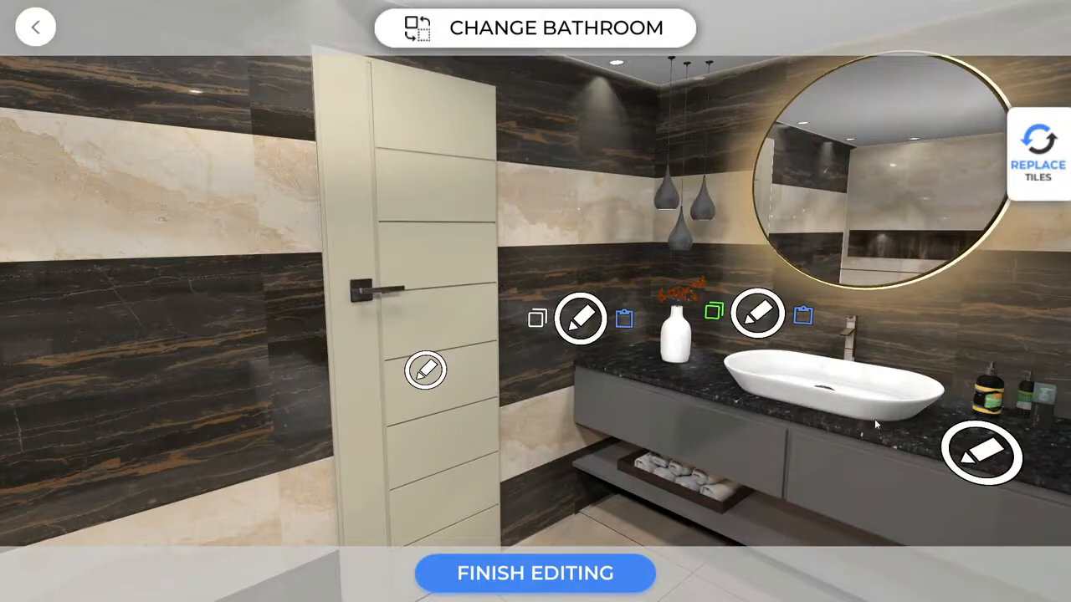
Paste the striped pattern onto the shower niche wall and bring up the toilet wall's patterns.
{"action": "left_click_drag", "start_coordinate": [875, 425], "coordinate": [129, 341]}
{"action": "left_click_drag", "start_coordinate": [578, 407], "coordinate": [376, 407]}
{"action": "left_click", "coordinate": [379, 370]}
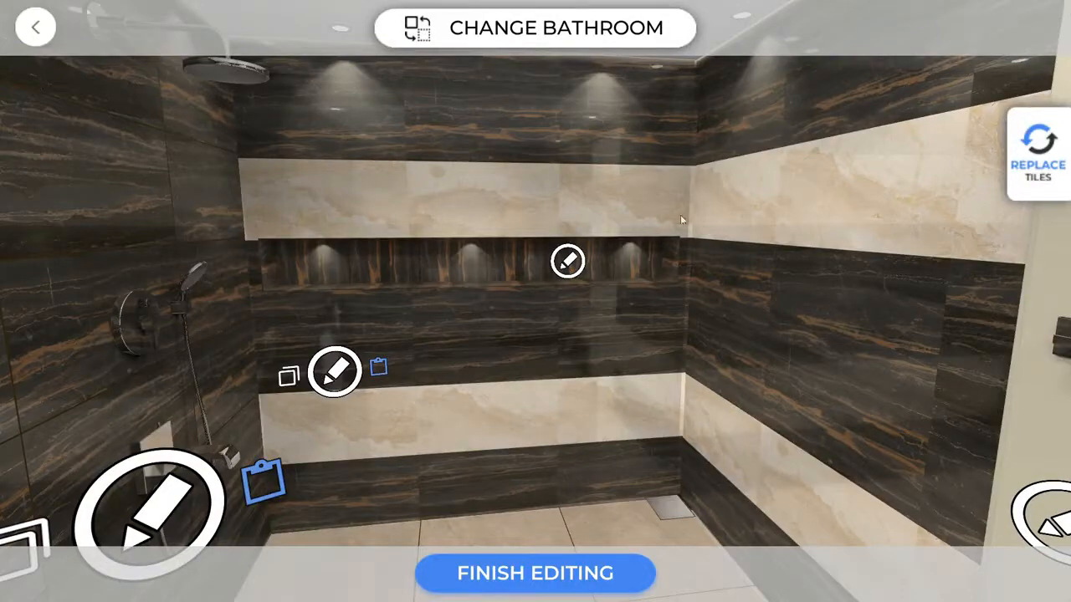
{"action": "mouse_move", "coordinate": [681, 216]}
{"action": "left_mouse_down"}
{"action": "mouse_move", "coordinate": [688, 224]}
{"action": "mouse_move", "coordinate": [680, 216]}
{"action": "left_mouse_up"}
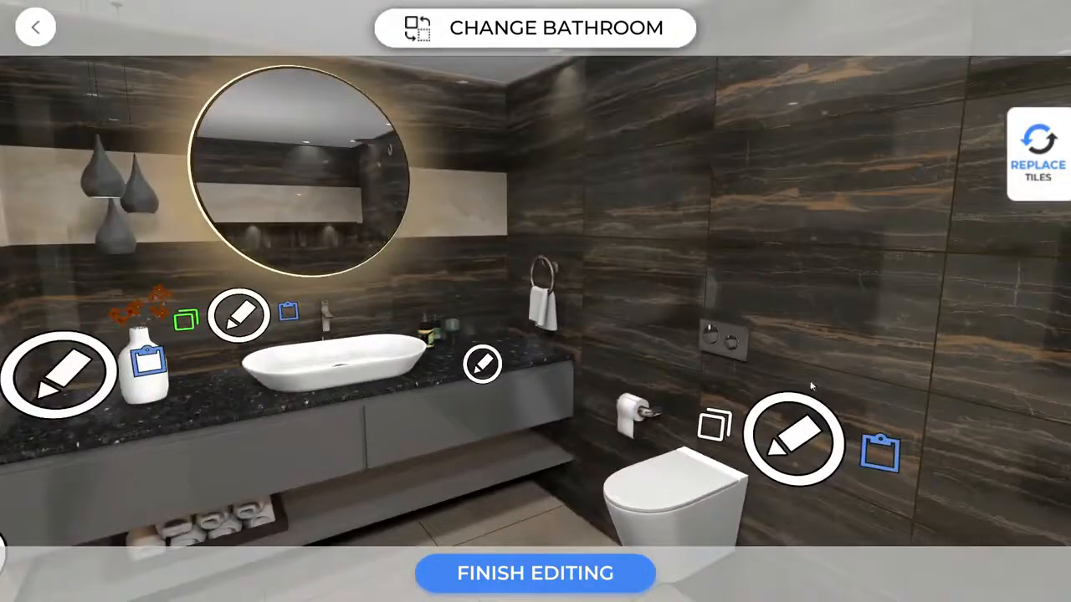
{"action": "left_click", "coordinate": [794, 425]}
{"action": "left_click_drag", "start_coordinate": [1010, 102], "coordinate": [1012, 389]}
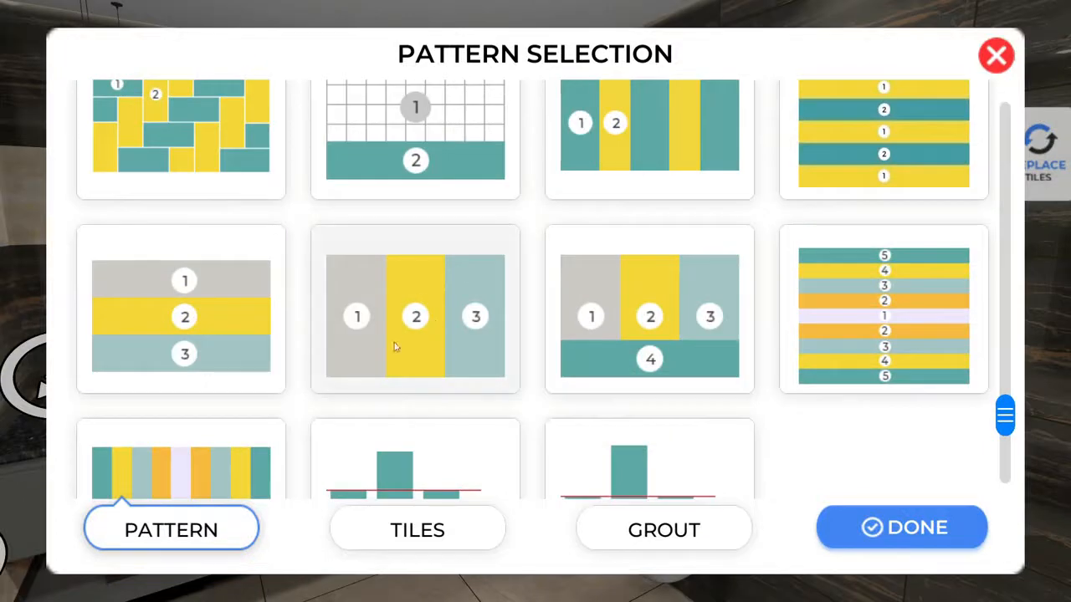
Tile the toilet wall in vertical Albert Beige, Alacia Black, Albert Beige panels without grout.
{"action": "left_click", "coordinate": [435, 327]}
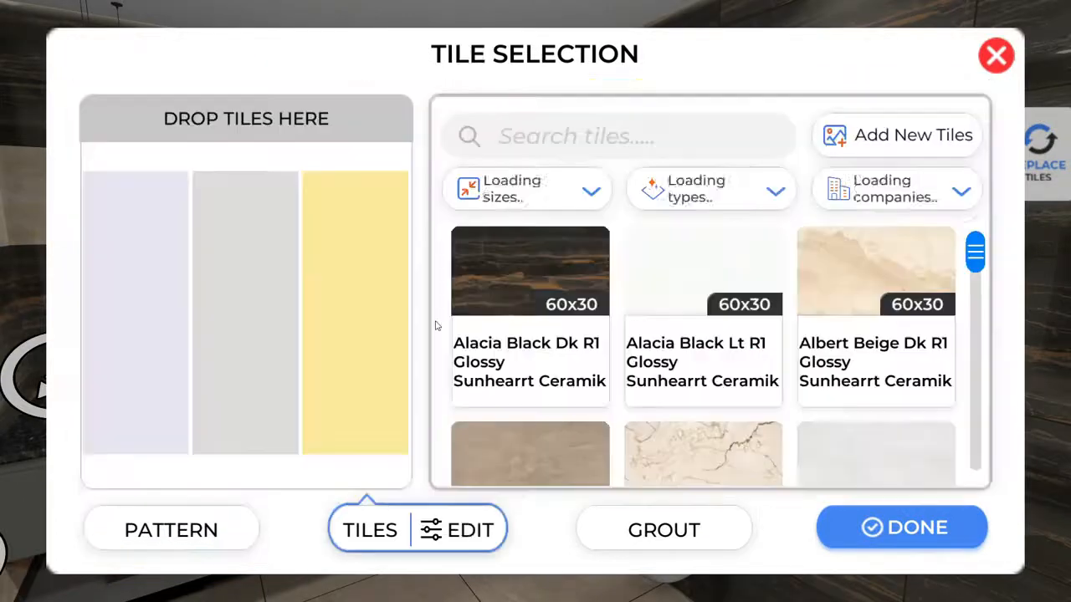
{"action": "left_click", "coordinate": [841, 259]}
{"action": "left_click", "coordinate": [494, 256]}
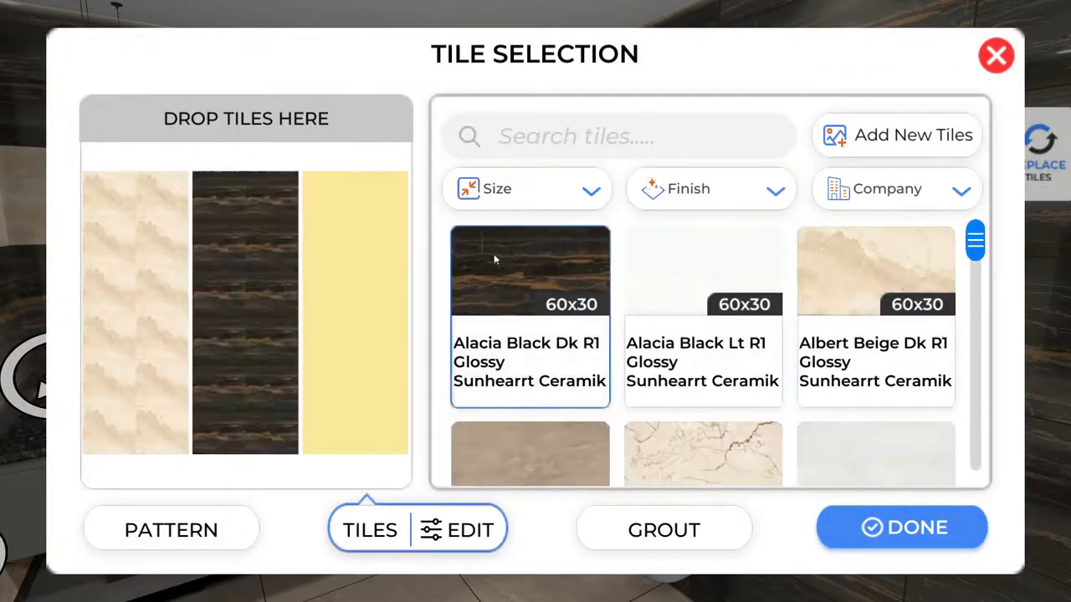
{"action": "left_click", "coordinate": [925, 272]}
{"action": "left_click", "coordinate": [705, 531]}
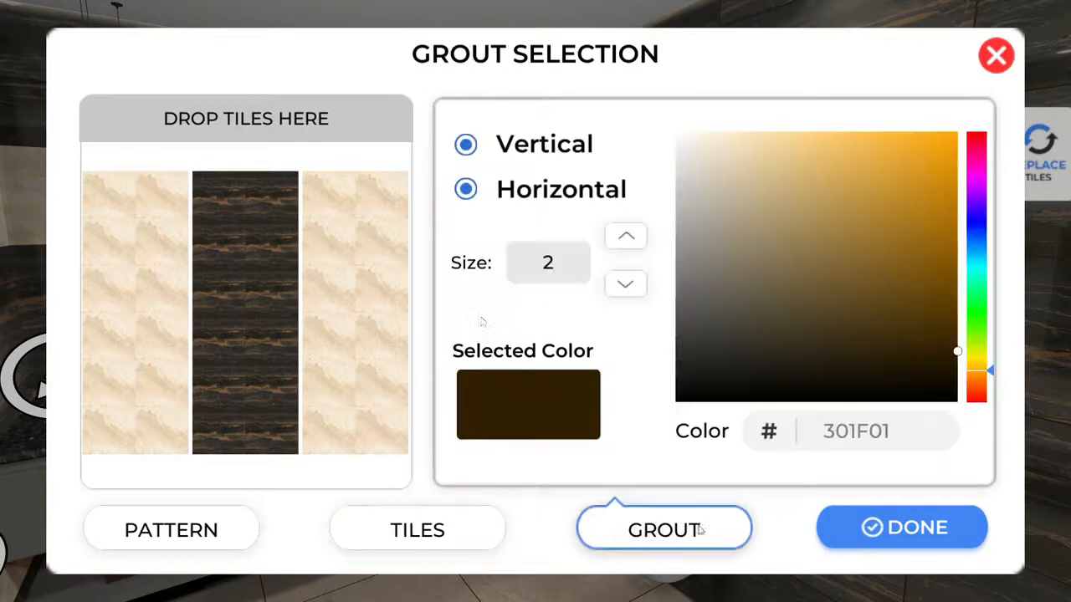
{"action": "left_click", "coordinate": [466, 146]}
{"action": "left_click", "coordinate": [467, 190]}
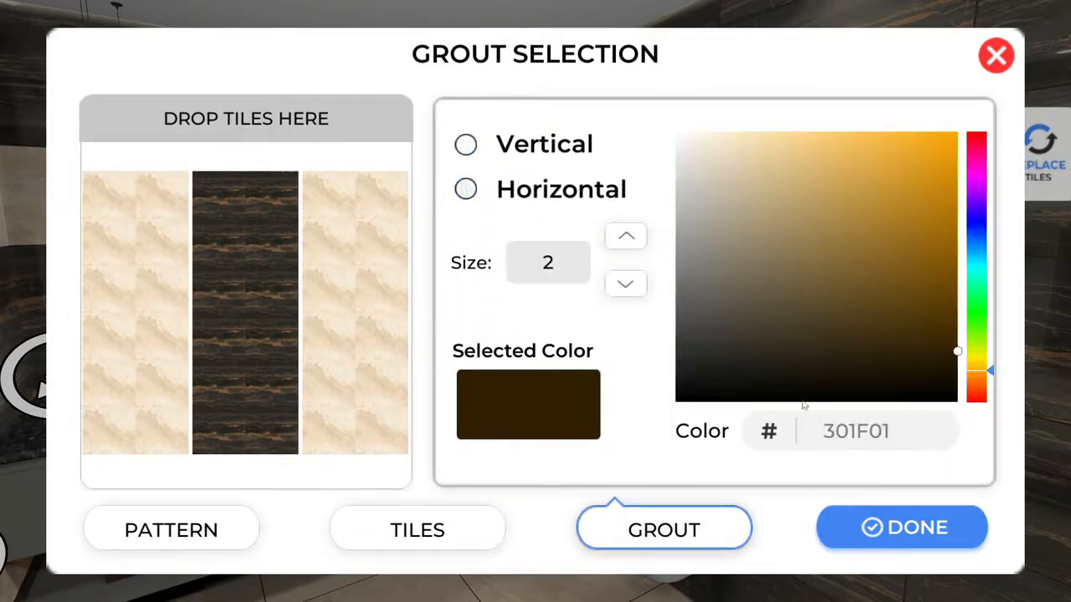
{"action": "left_click", "coordinate": [906, 525]}
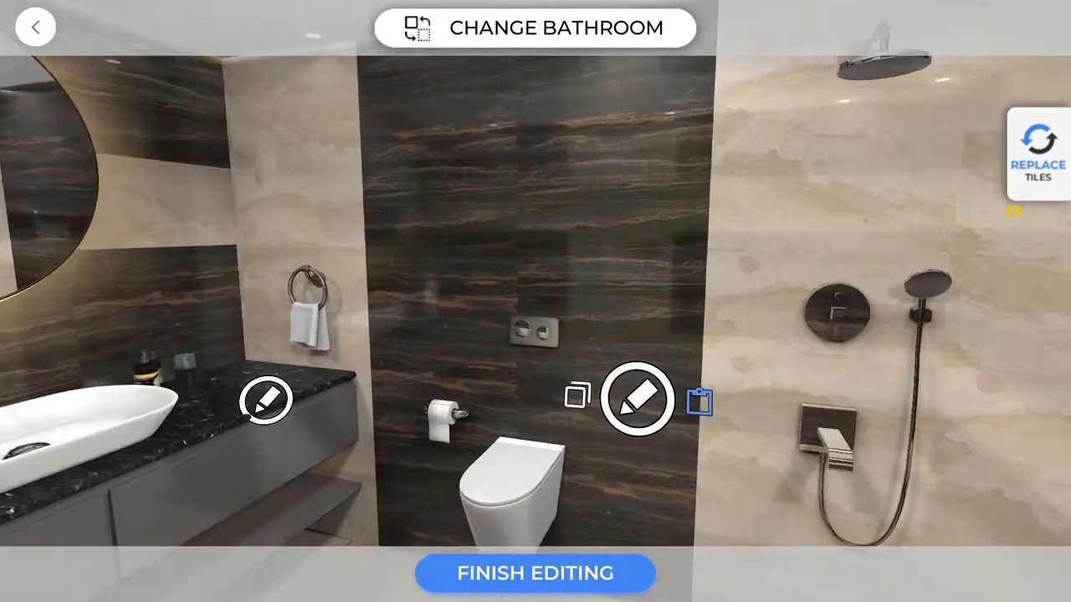
{"action": "left_click_drag", "start_coordinate": [1013, 211], "coordinate": [1069, 234]}
{"action": "left_click_drag", "start_coordinate": [748, 311], "coordinate": [693, 280]}
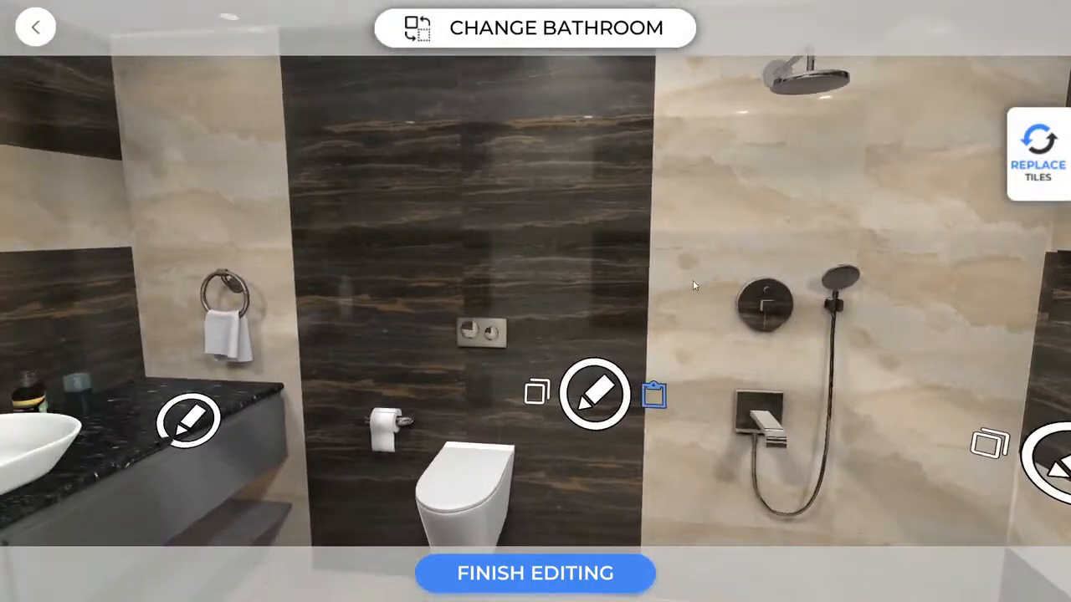
Cover the toilet and shower wall in herringbone Alacia Black Dk tile with light grey A7A095 grout.
{"action": "left_click", "coordinate": [602, 390]}
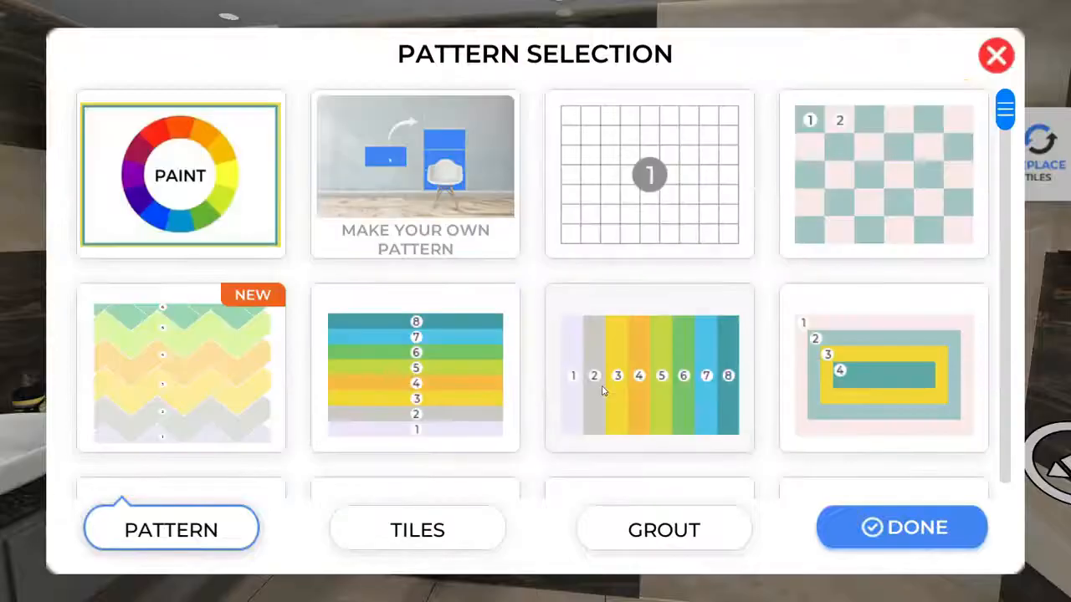
{"action": "left_click", "coordinate": [200, 407]}
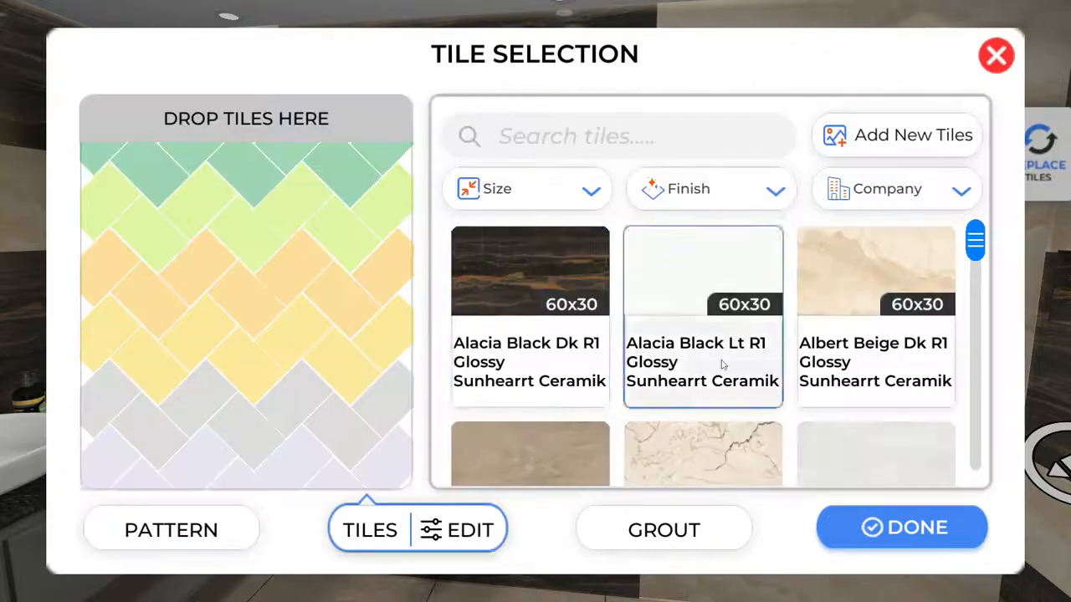
{"action": "left_click", "coordinate": [534, 278]}
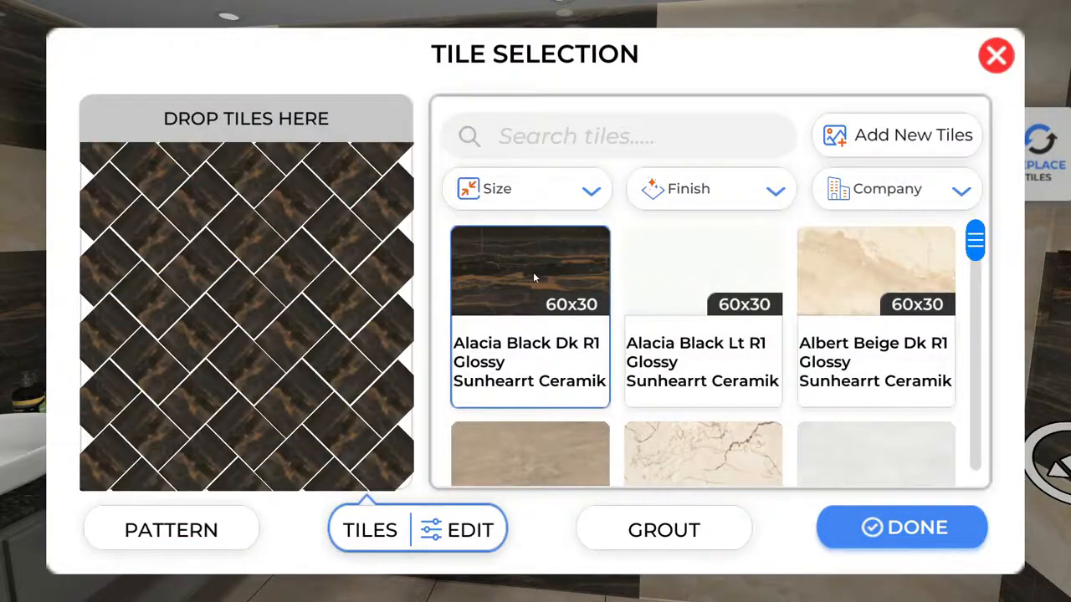
{"action": "left_click", "coordinate": [621, 527]}
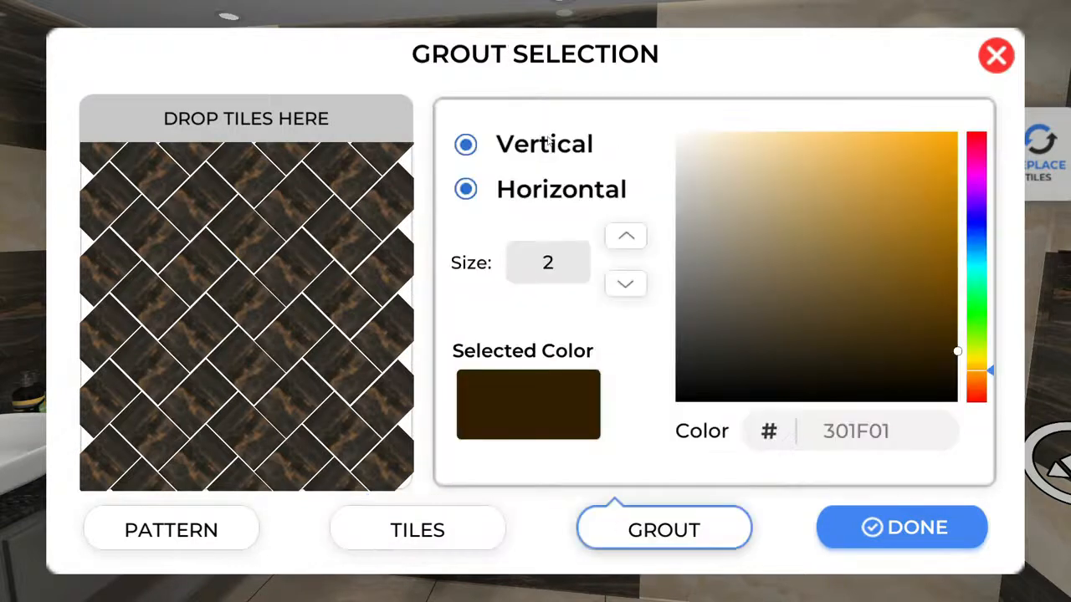
{"action": "left_click_drag", "start_coordinate": [709, 250], "coordinate": [705, 227]}
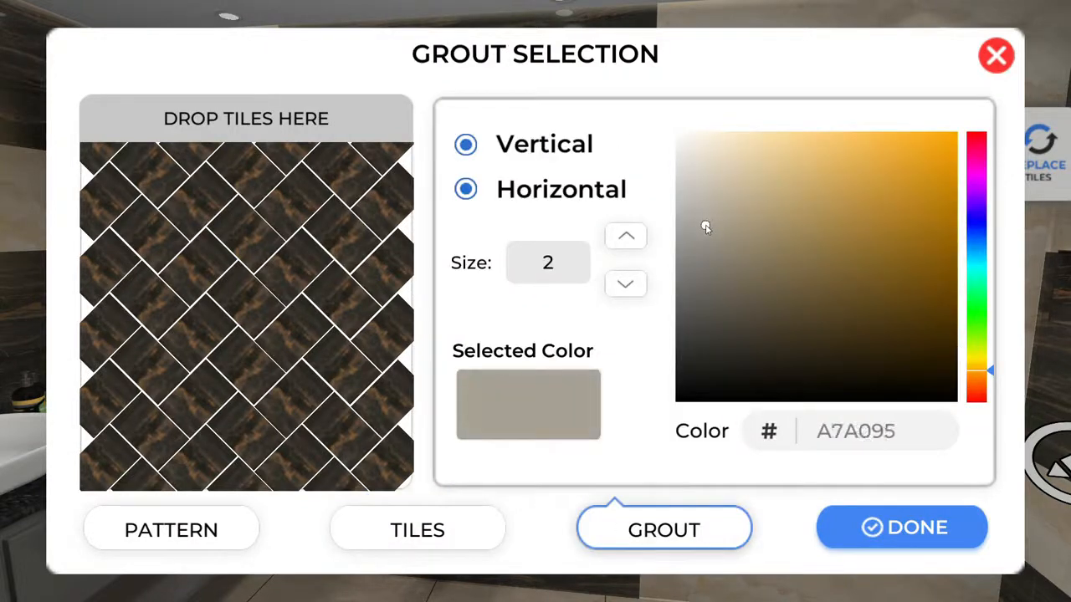
{"action": "left_click", "coordinate": [934, 525]}
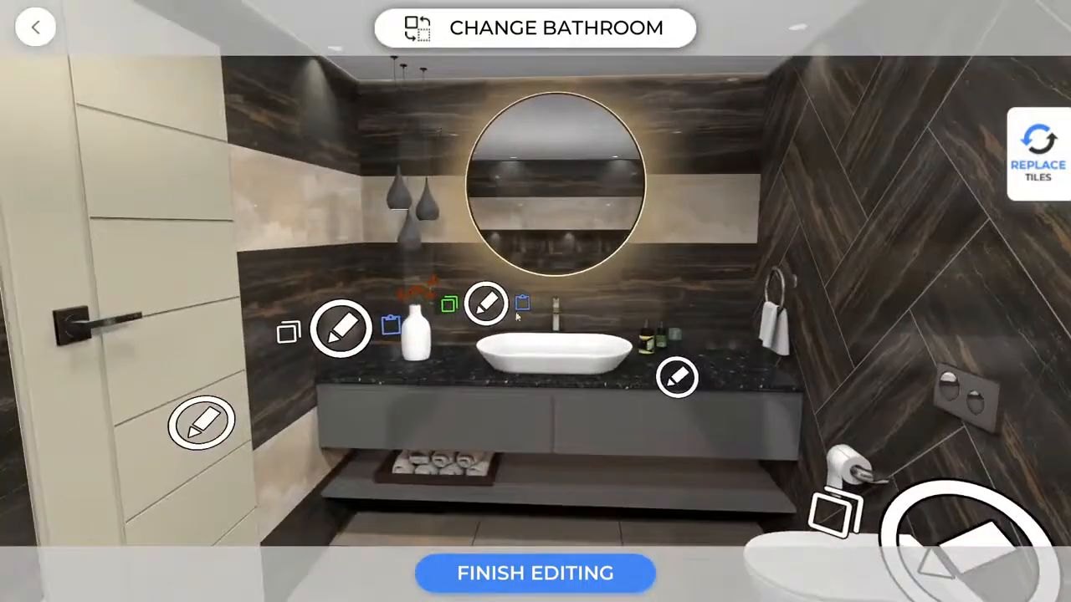
Tile the vanity back wall in a plain Albert Beige Dk grid and adjust its grout lines.
{"action": "left_click", "coordinate": [494, 310]}
{"action": "left_click", "coordinate": [665, 193]}
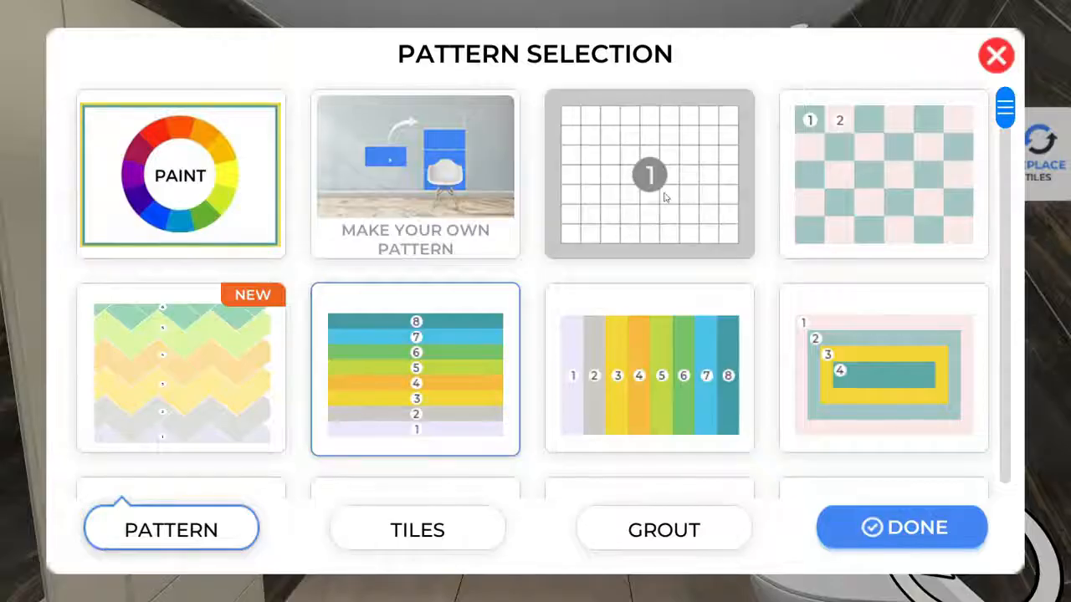
{"action": "left_click", "coordinate": [875, 272]}
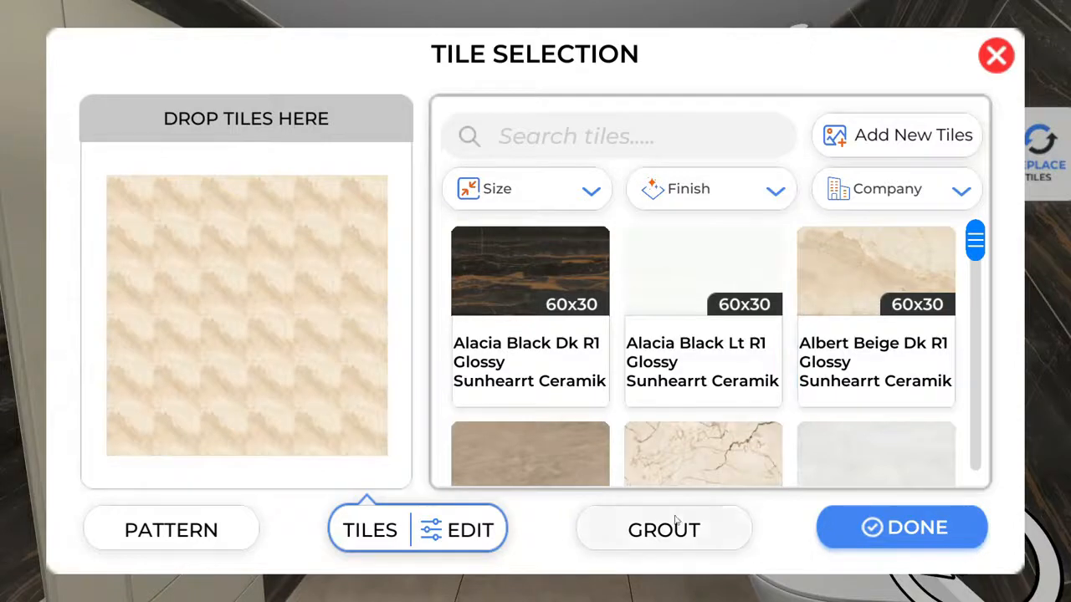
{"action": "left_click", "coordinate": [674, 527]}
{"action": "left_click", "coordinate": [465, 190]}
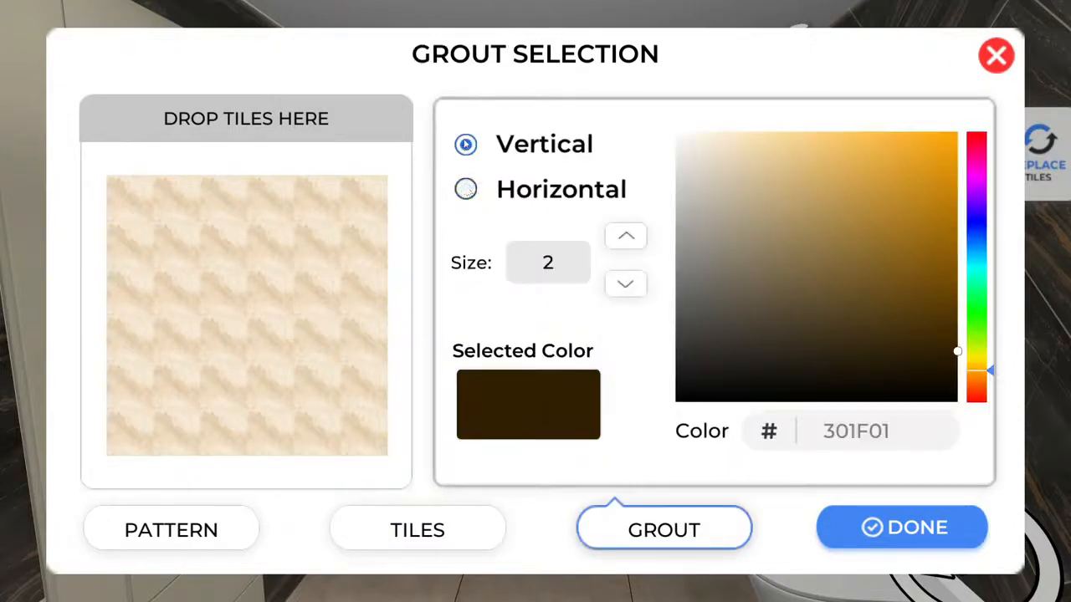
{"action": "left_click", "coordinate": [466, 145]}
{"action": "left_click", "coordinate": [870, 527]}
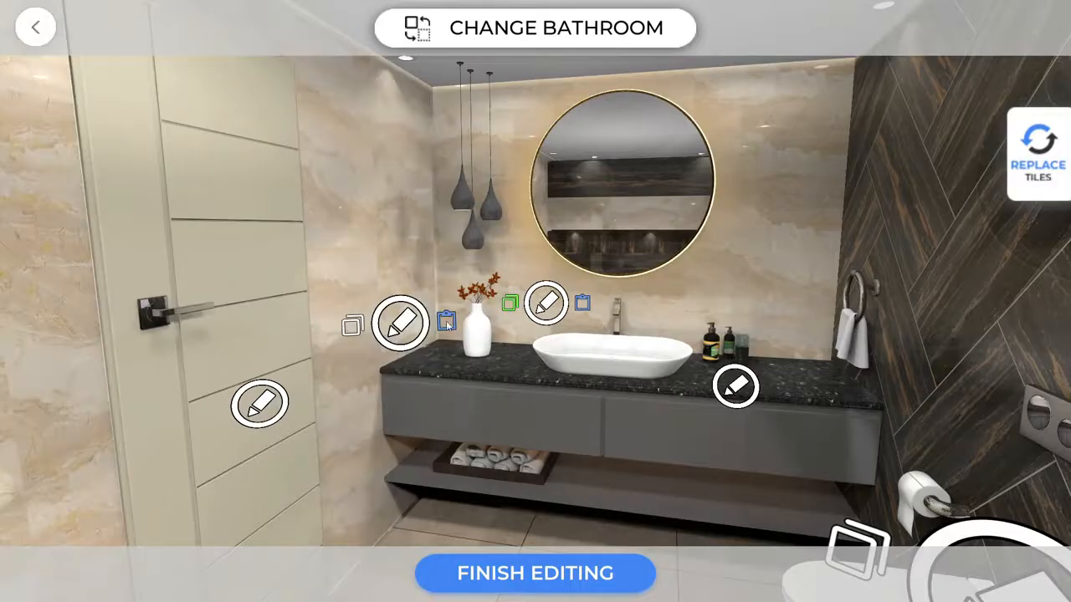
Give the door a brown wood finish and paste beige marble onto the dark striped wall.
{"action": "left_click", "coordinate": [446, 320]}
{"action": "left_click", "coordinate": [380, 401]}
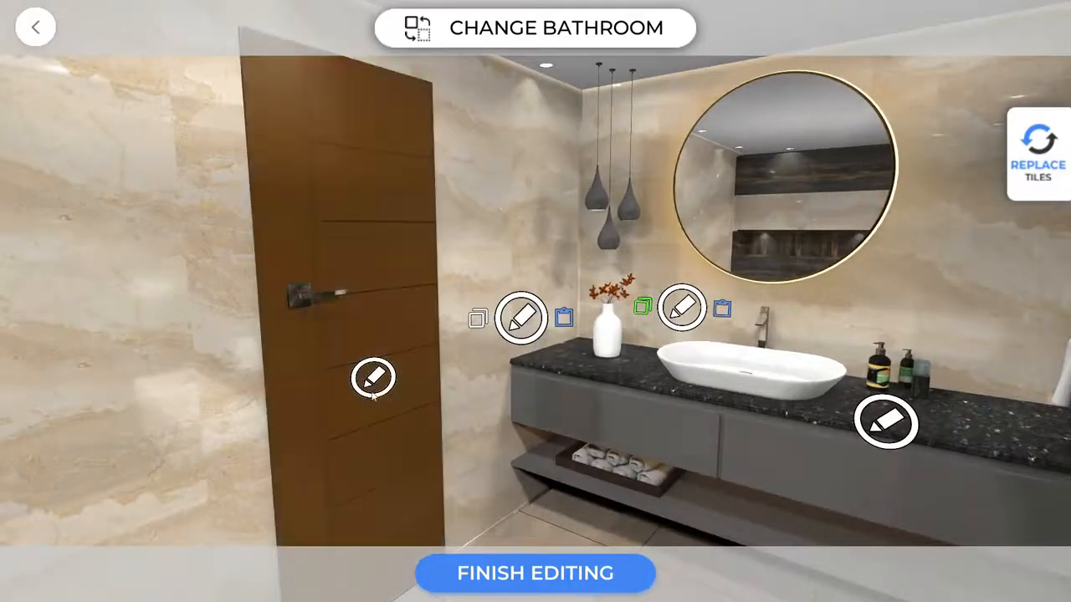
{"action": "left_click_drag", "start_coordinate": [489, 427], "coordinate": [334, 422]}
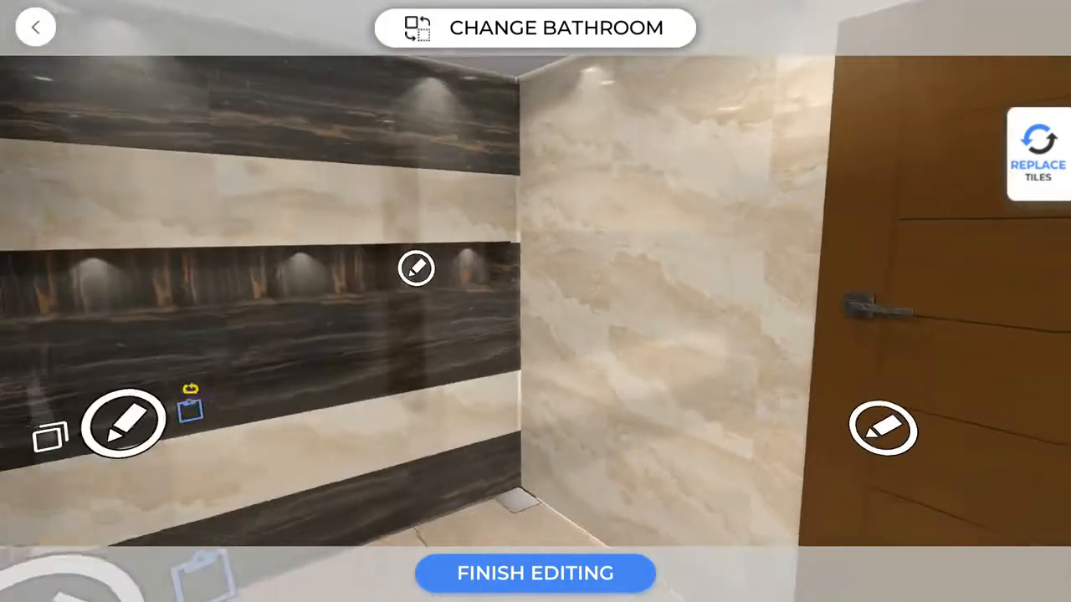
{"action": "left_click", "coordinate": [215, 383]}
{"action": "left_click", "coordinate": [216, 410]}
Tile the floor in brown herringbone with grey-brown grout.
{"action": "left_click_drag", "start_coordinate": [282, 201], "coordinate": [942, 510]}
{"action": "left_click_drag", "start_coordinate": [394, 259], "coordinate": [793, 398]}
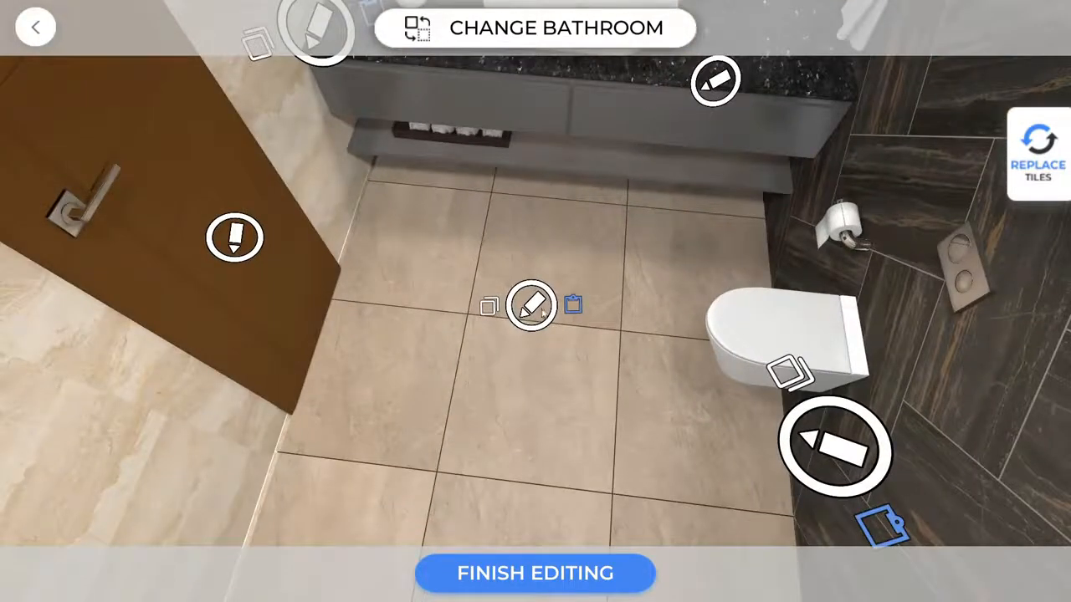
{"action": "left_click", "coordinate": [541, 313]}
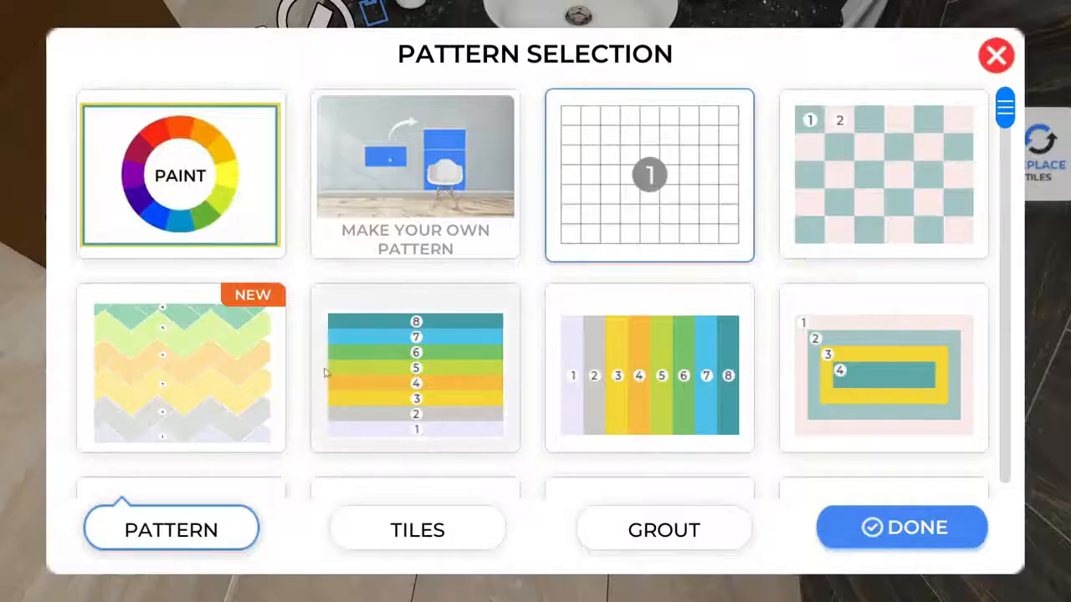
{"action": "left_click", "coordinate": [220, 371]}
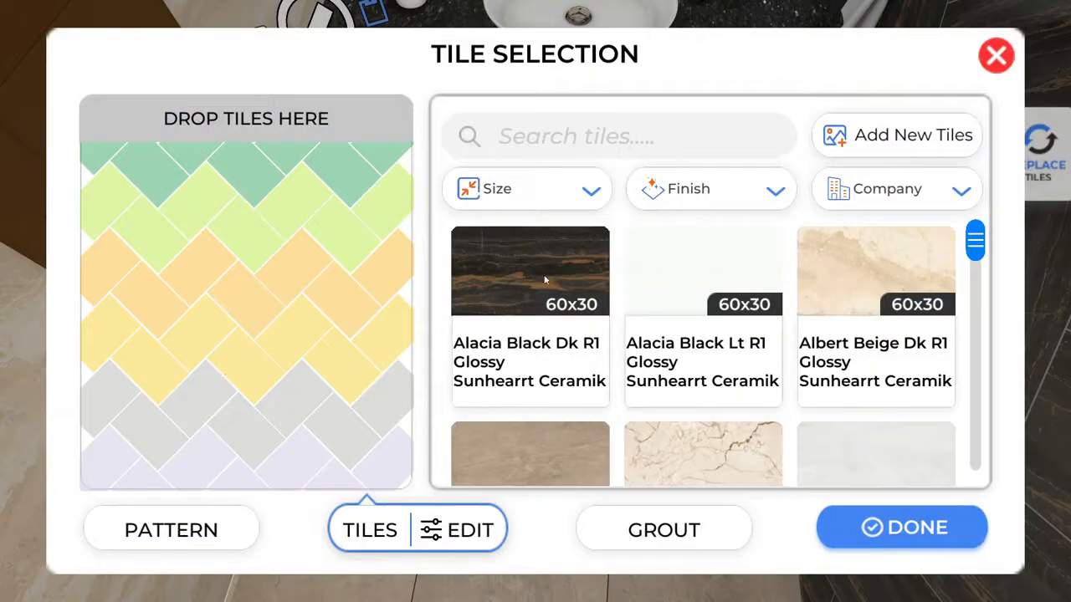
{"action": "left_click", "coordinate": [532, 453]}
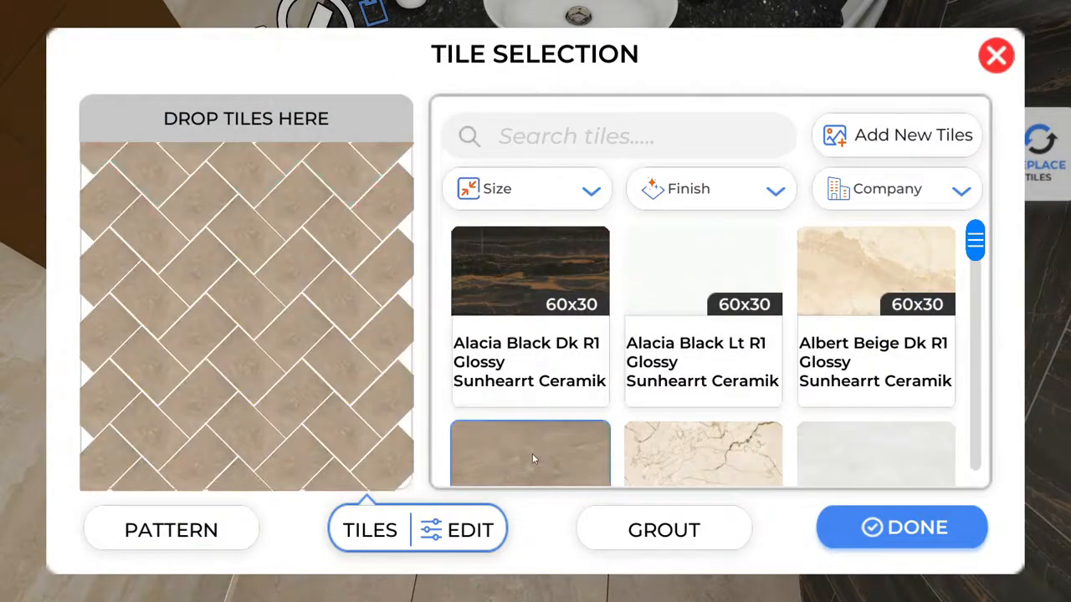
{"action": "left_click", "coordinate": [634, 531]}
{"action": "mouse_move", "coordinate": [751, 254]}
{"action": "left_mouse_down"}
{"action": "mouse_move", "coordinate": [724, 259]}
{"action": "mouse_move", "coordinate": [717, 280]}
{"action": "mouse_move", "coordinate": [710, 268]}
{"action": "left_mouse_up"}
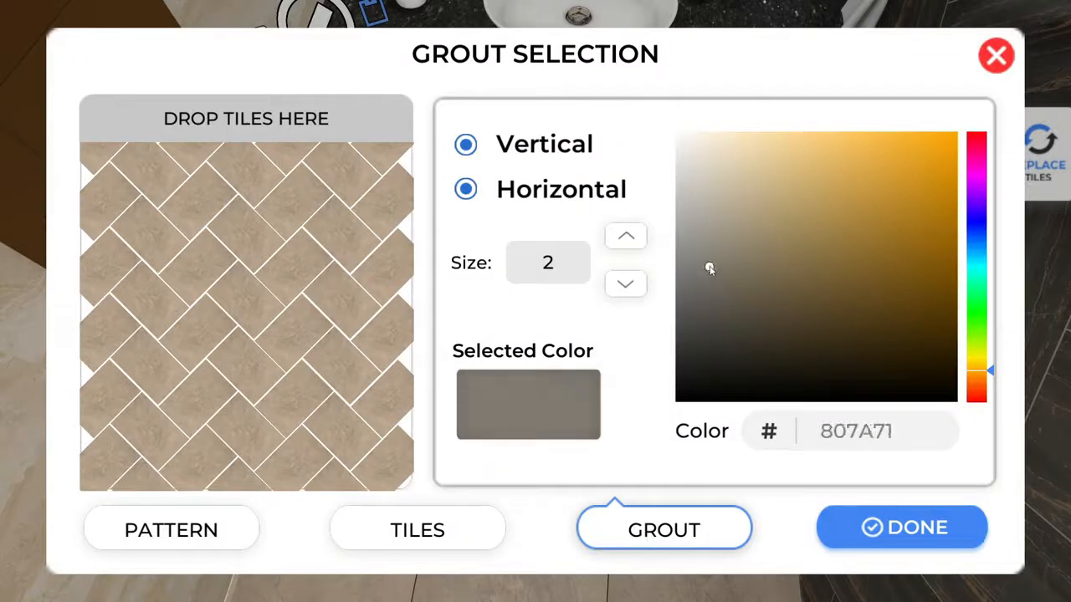
{"action": "left_click", "coordinate": [912, 532]}
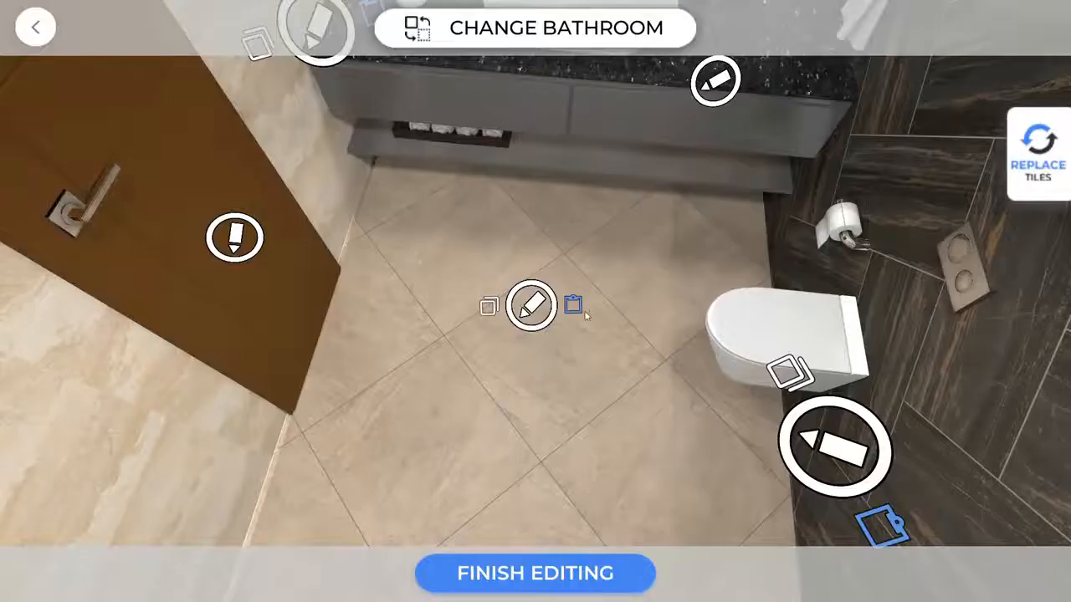
{"action": "left_click", "coordinate": [575, 307]}
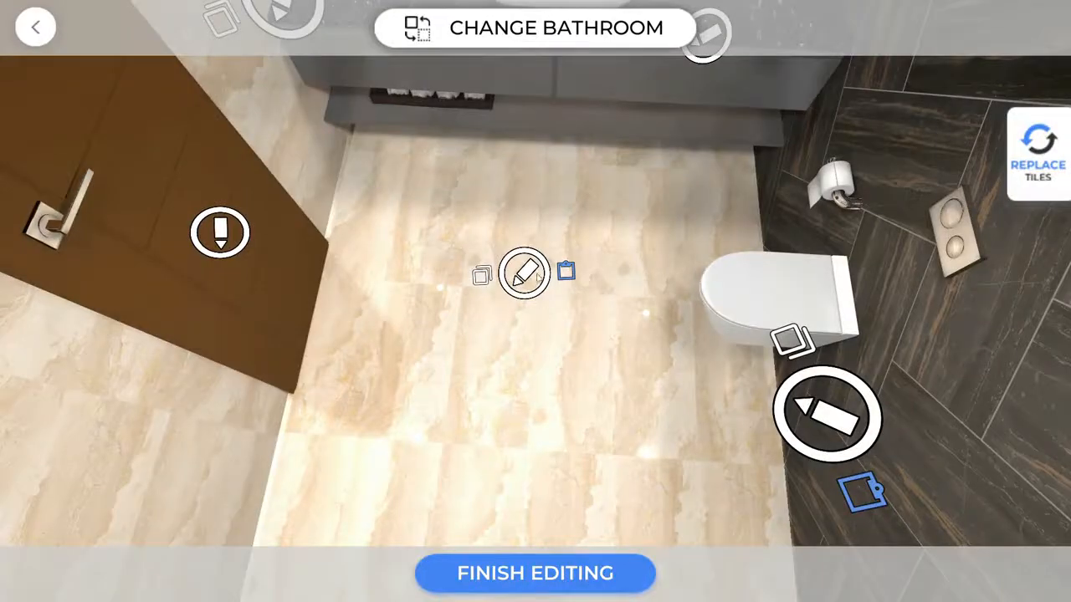
Redo the floor's brown herringbone tiling with size-2 grey 878175 grout.
{"action": "left_click", "coordinate": [534, 272]}
{"action": "left_click", "coordinate": [176, 314]}
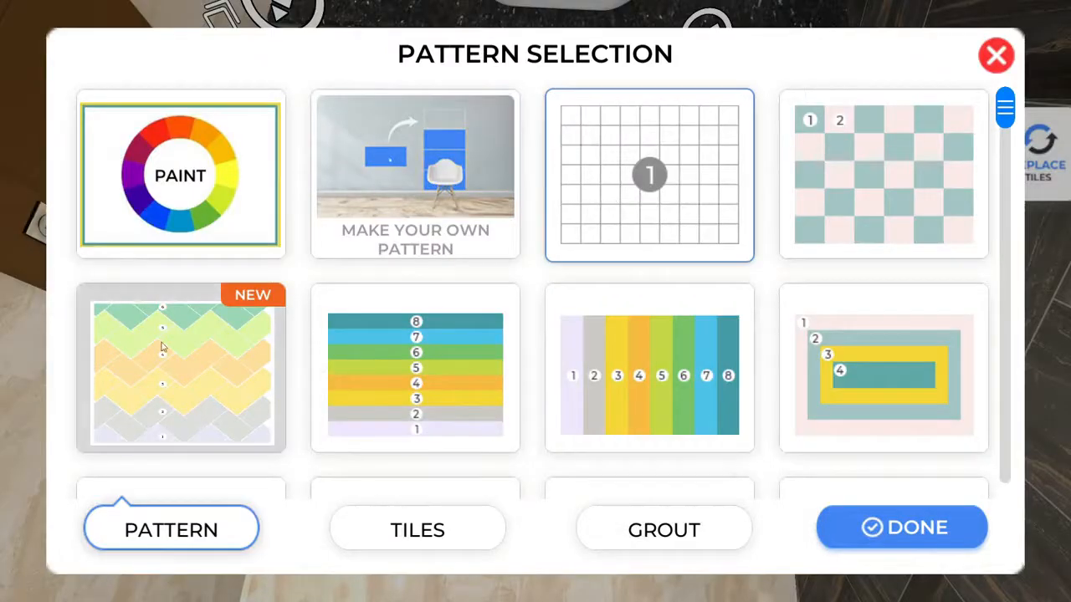
{"action": "left_click", "coordinate": [565, 439]}
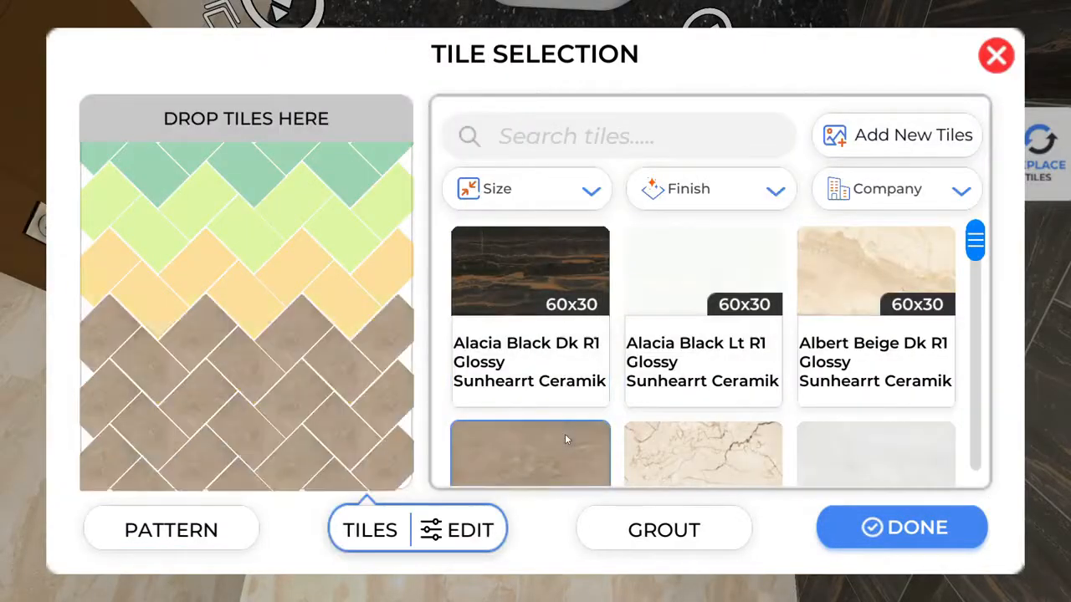
{"action": "left_click", "coordinate": [630, 527]}
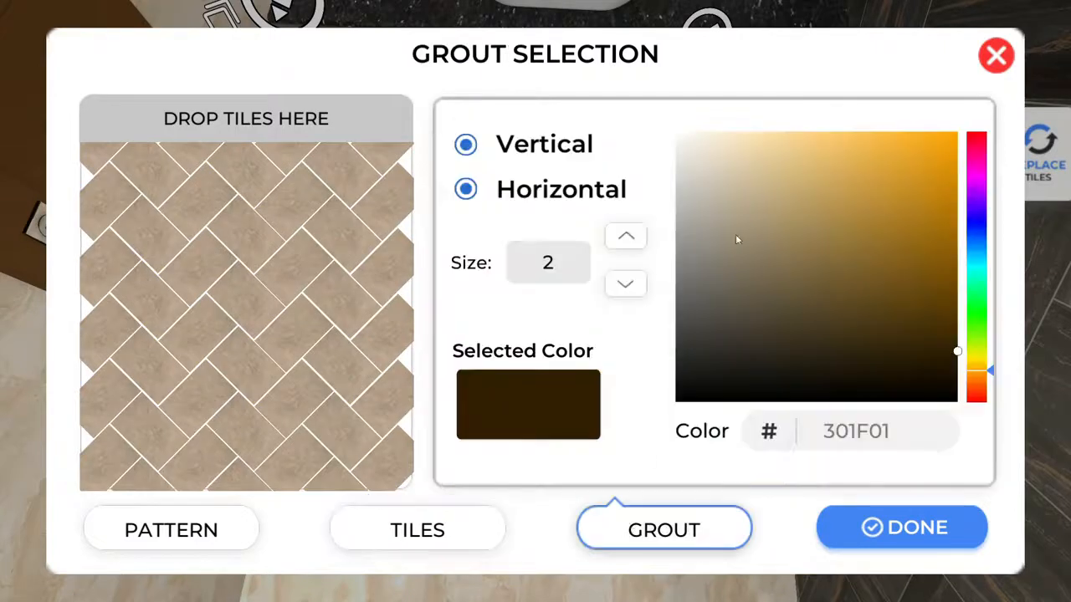
{"action": "left_click_drag", "start_coordinate": [719, 248], "coordinate": [713, 259]}
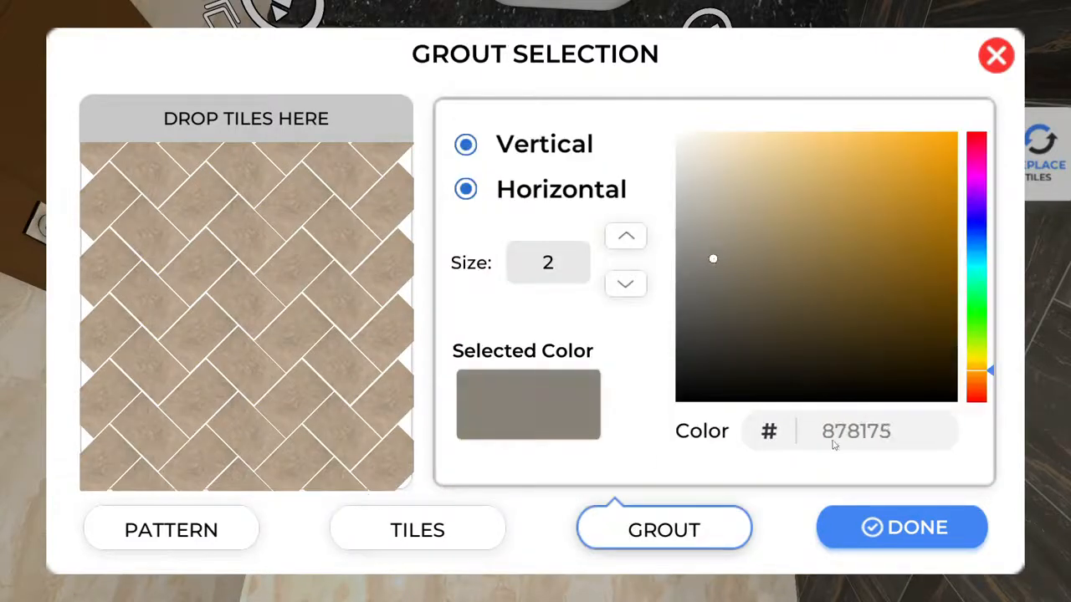
{"action": "left_click", "coordinate": [927, 545]}
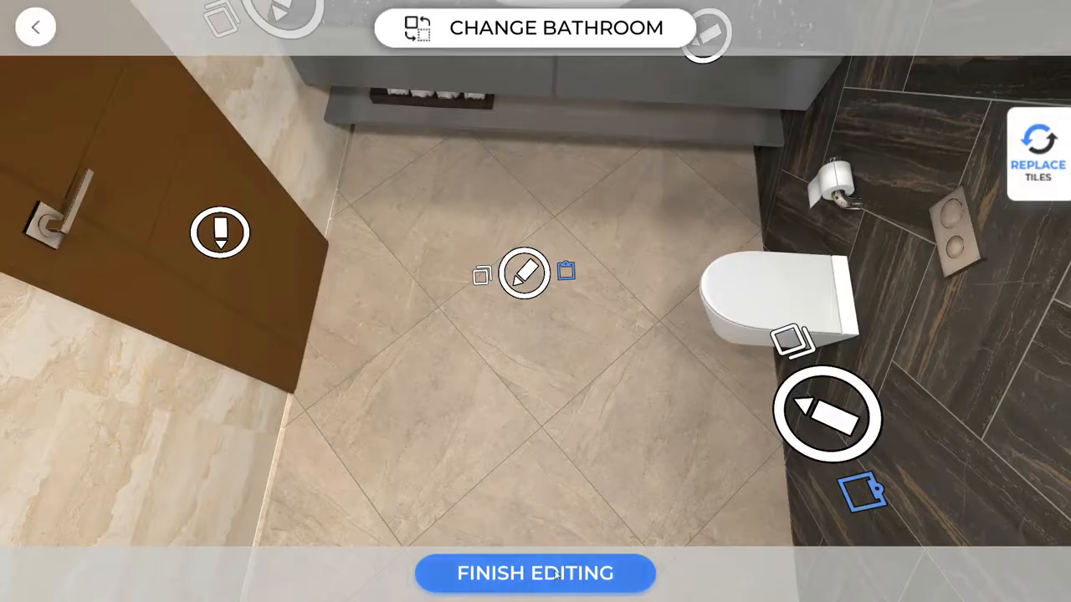
Finish editing, watch the bathroom walkthrough, then favourite and save the D1 design.
{"action": "left_click", "coordinate": [556, 575]}
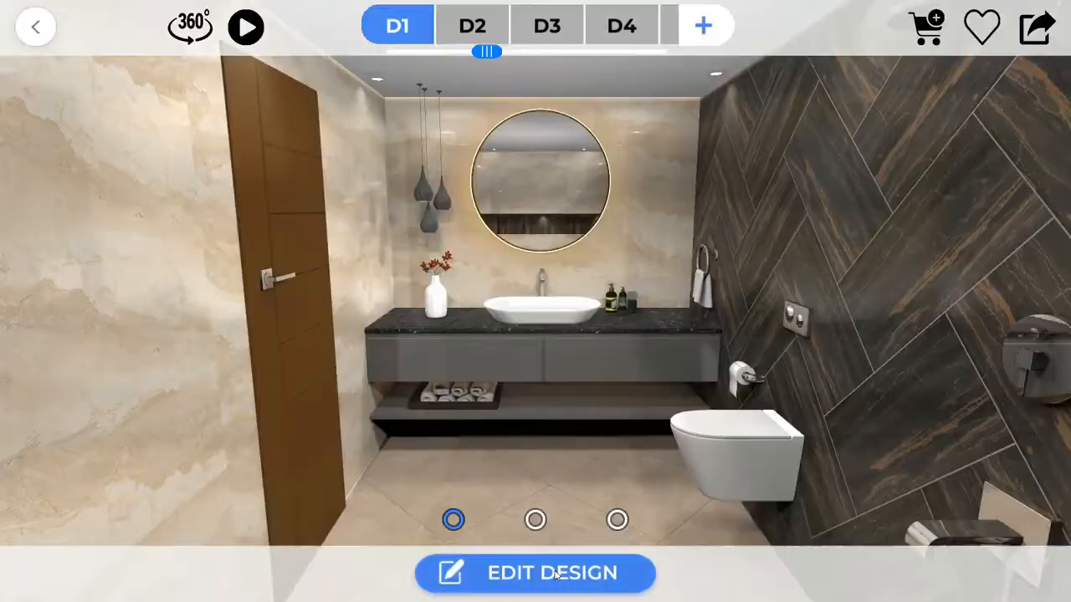
{"action": "left_click", "coordinate": [246, 27]}
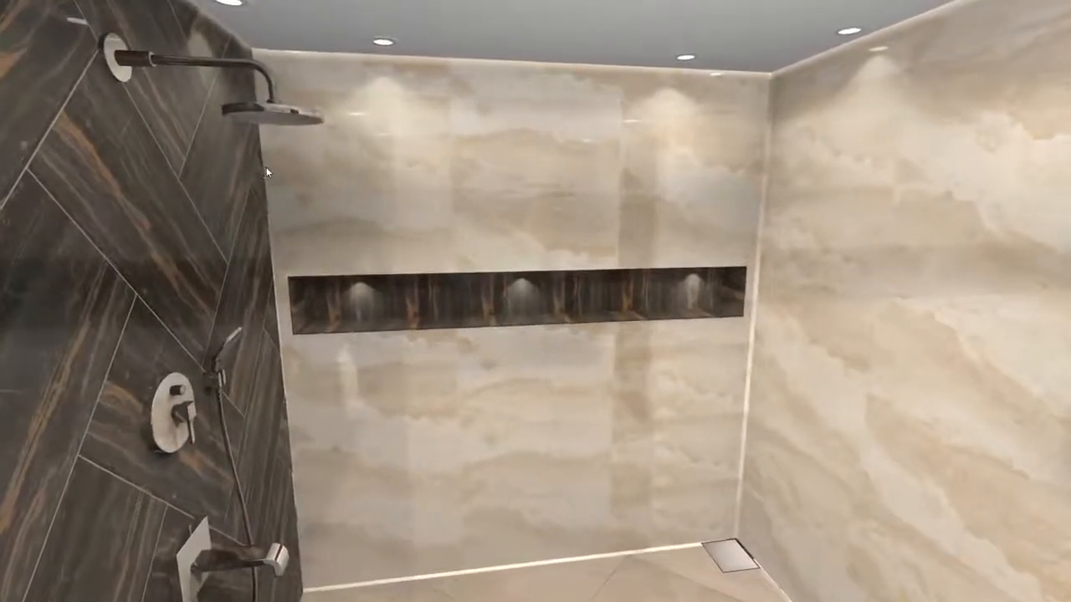
{"action": "mouse_move", "coordinate": [2, 26]}
{"action": "left_click", "coordinate": [36, 29]}
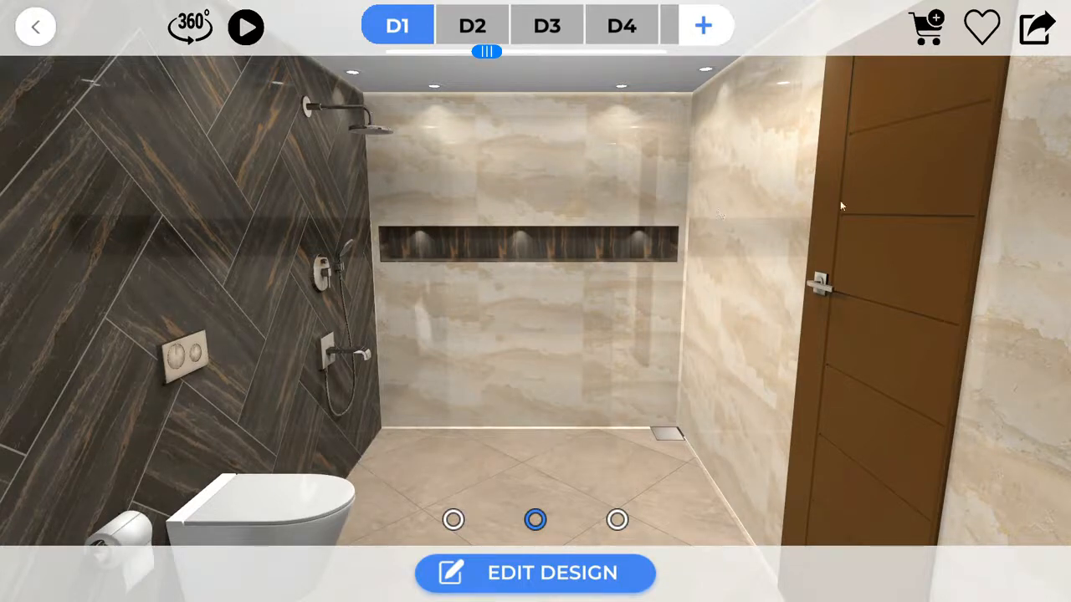
{"action": "left_click", "coordinate": [987, 30]}
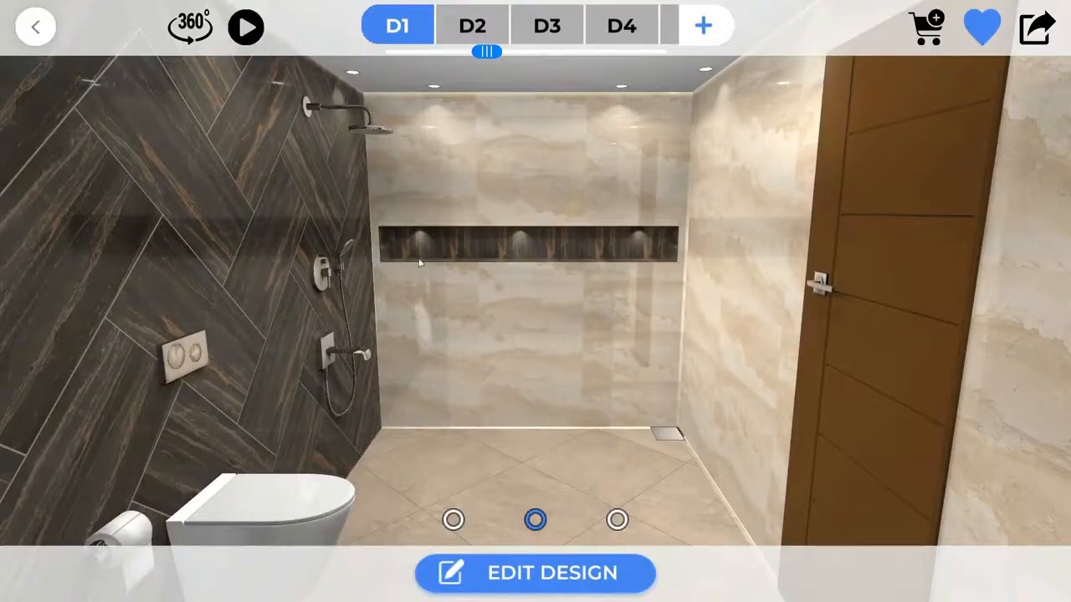
{"action": "left_click", "coordinate": [47, 32]}
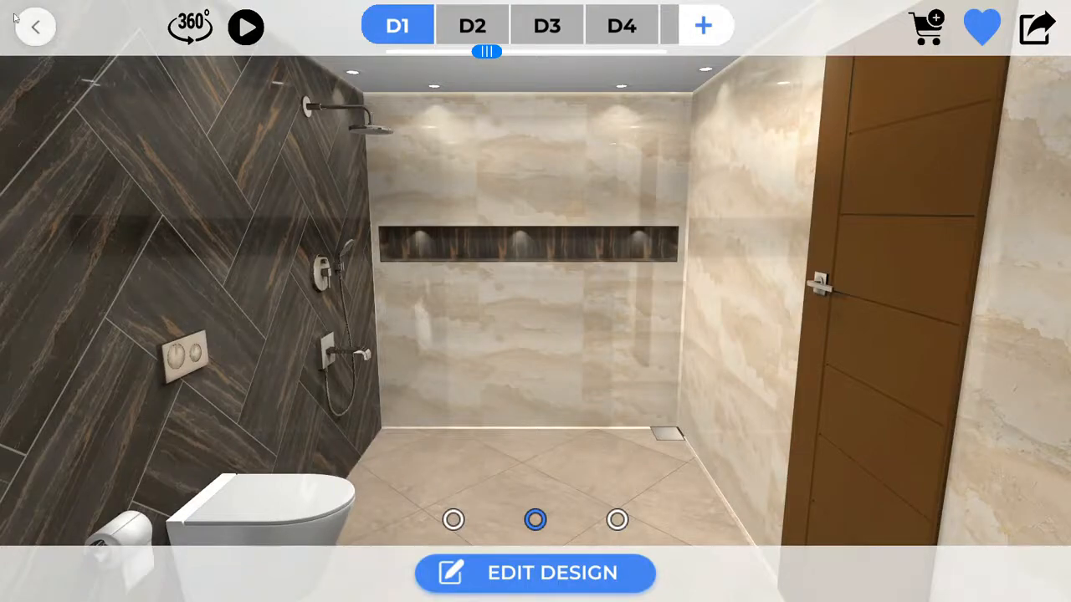
Leave the current design, confirming on the second attempt.
{"action": "left_click", "coordinate": [34, 28]}
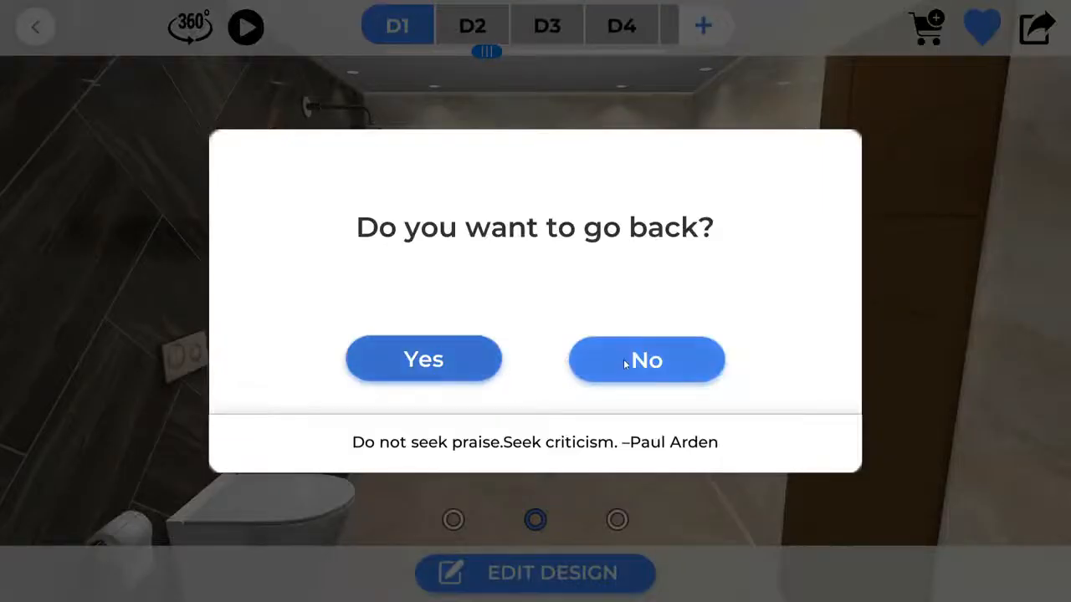
{"action": "left_click", "coordinate": [634, 359]}
{"action": "left_click", "coordinate": [33, 27]}
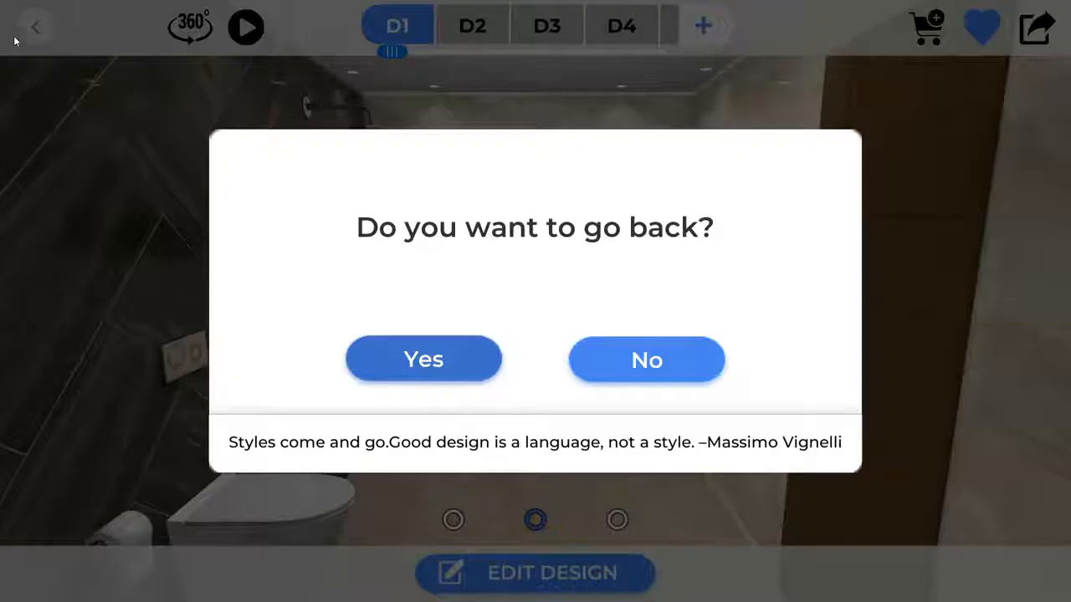
{"action": "left_click", "coordinate": [462, 380]}
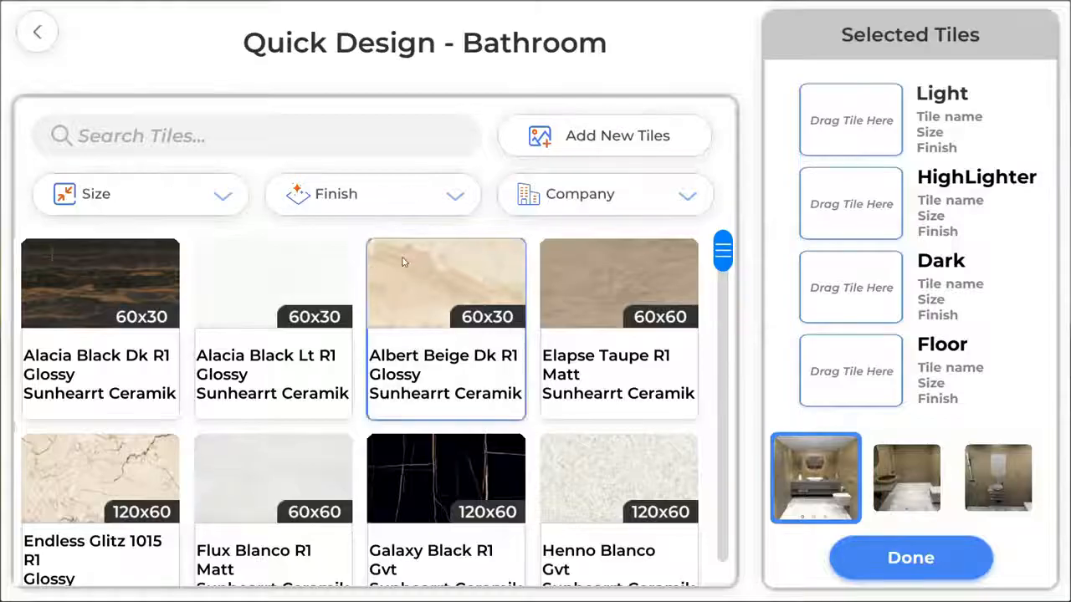
Generate a Quick Design: Endless Glitz 1015 R1 light walls, Galaxy Black R1 highlighter, Henno Blanco floor.
{"action": "left_click_drag", "start_coordinate": [727, 249], "coordinate": [732, 390]}
{"action": "left_click_drag", "start_coordinate": [103, 288], "coordinate": [840, 114]}
{"action": "left_click_drag", "start_coordinate": [426, 286], "coordinate": [861, 206]}
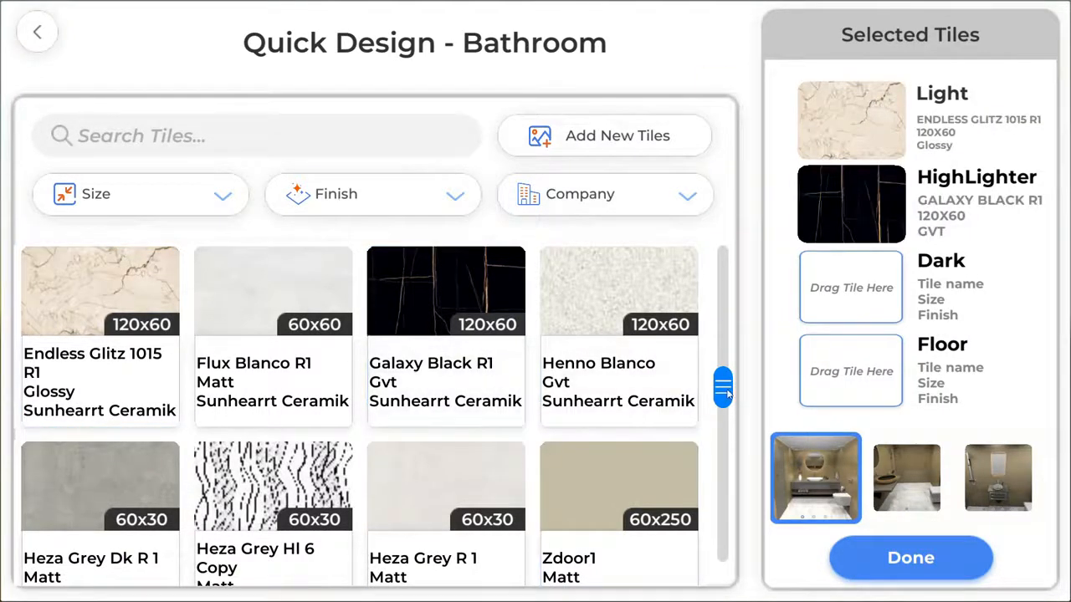
{"action": "left_click_drag", "start_coordinate": [725, 393], "coordinate": [725, 337]}
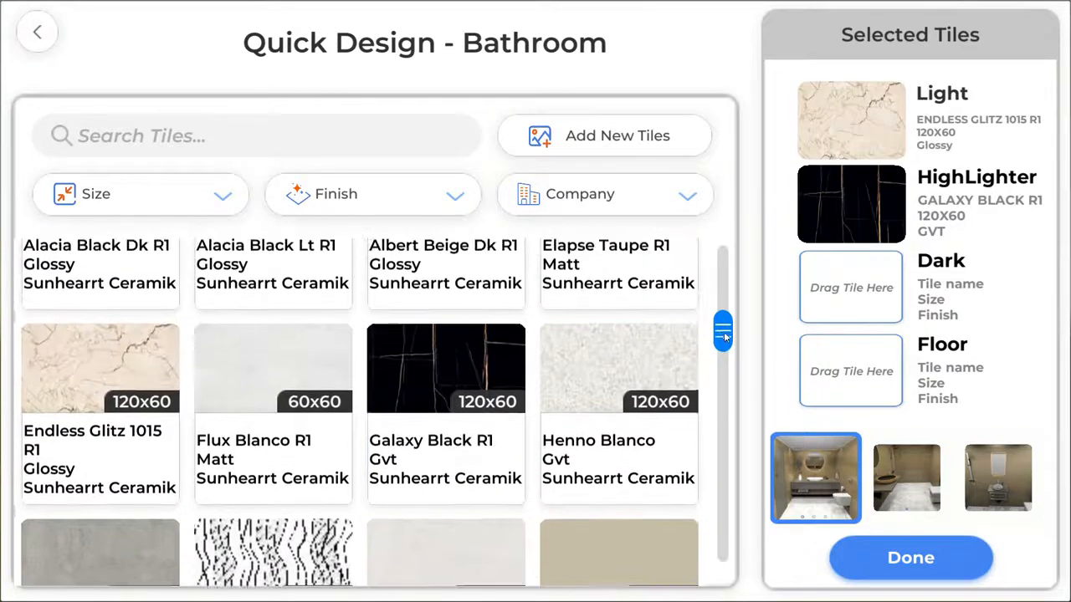
{"action": "left_click_drag", "start_coordinate": [645, 368], "coordinate": [851, 378]}
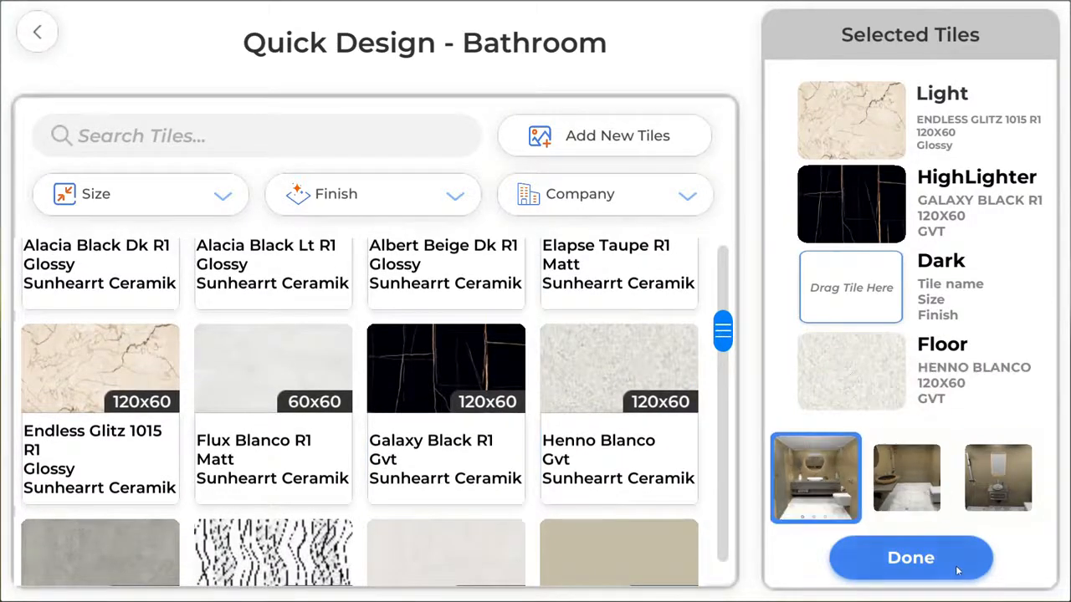
{"action": "left_click", "coordinate": [930, 562]}
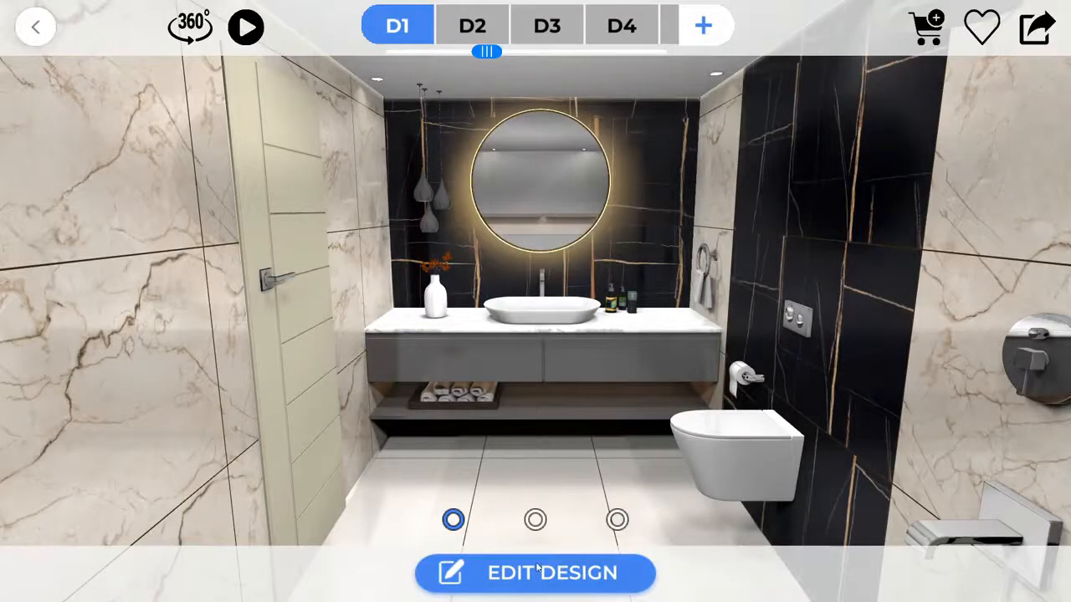
Switch the new design to the Bathroom 7 layout and look around it.
{"action": "left_click", "coordinate": [540, 573]}
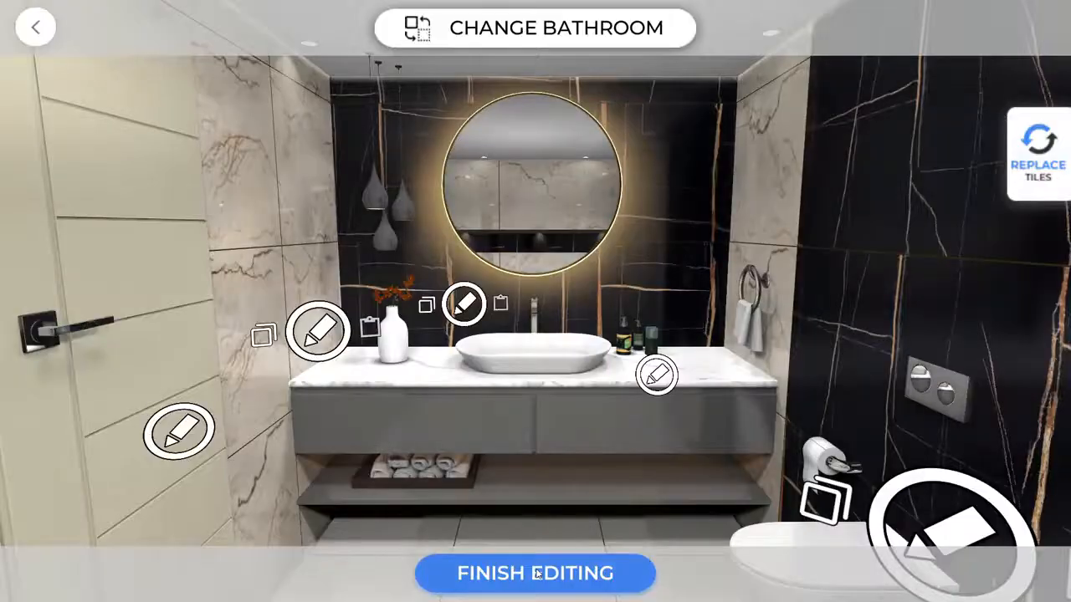
{"action": "left_click", "coordinate": [580, 30]}
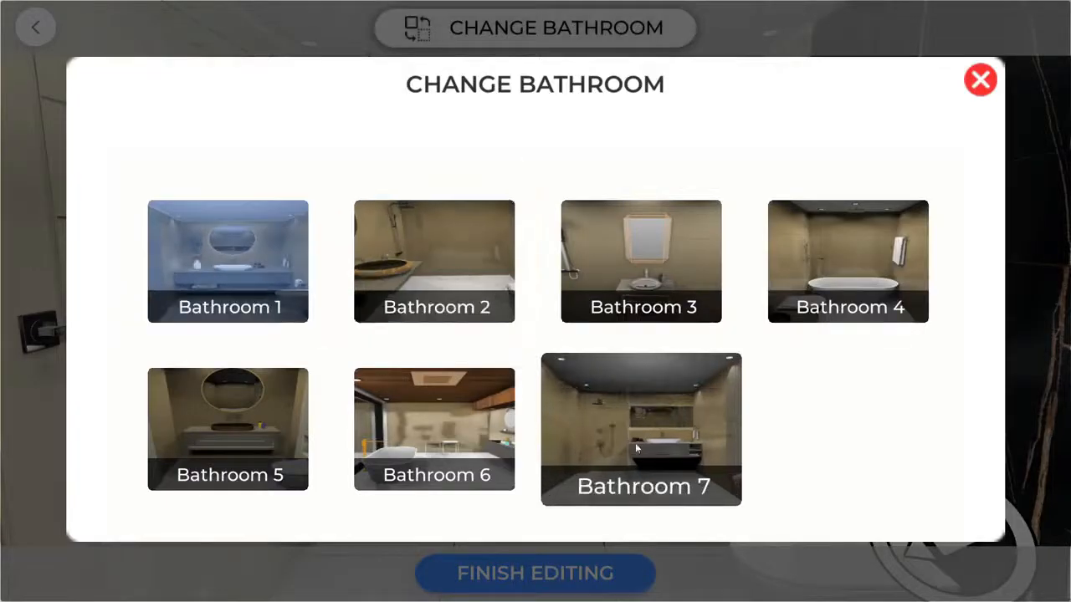
{"action": "left_click", "coordinate": [655, 431]}
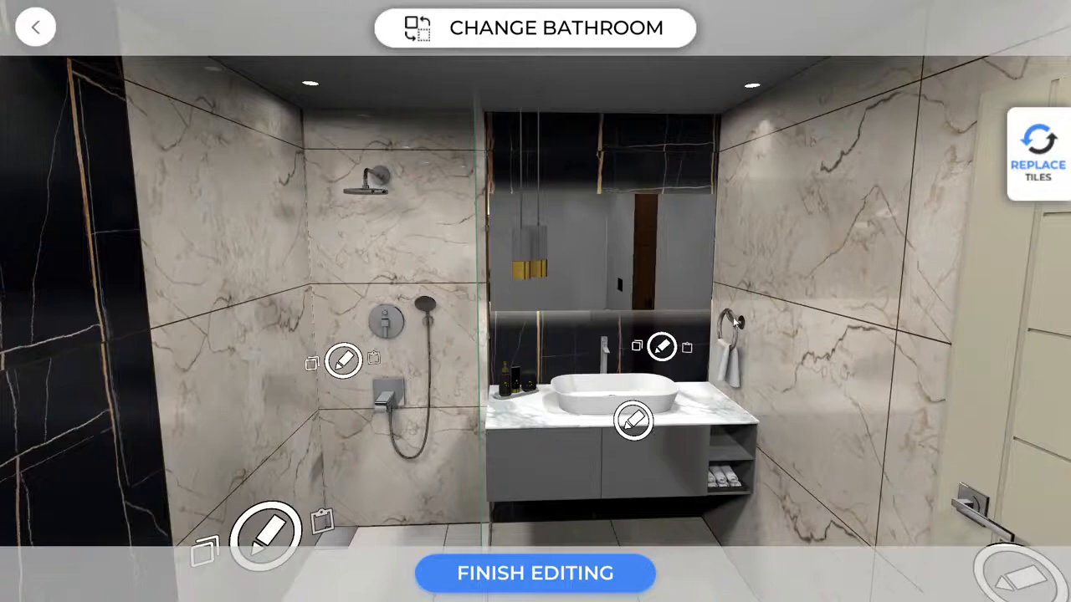
{"action": "mouse_move", "coordinate": [776, 303]}
{"action": "left_mouse_down"}
{"action": "mouse_move", "coordinate": [755, 255]}
{"action": "mouse_move", "coordinate": [777, 232]}
{"action": "left_mouse_up"}
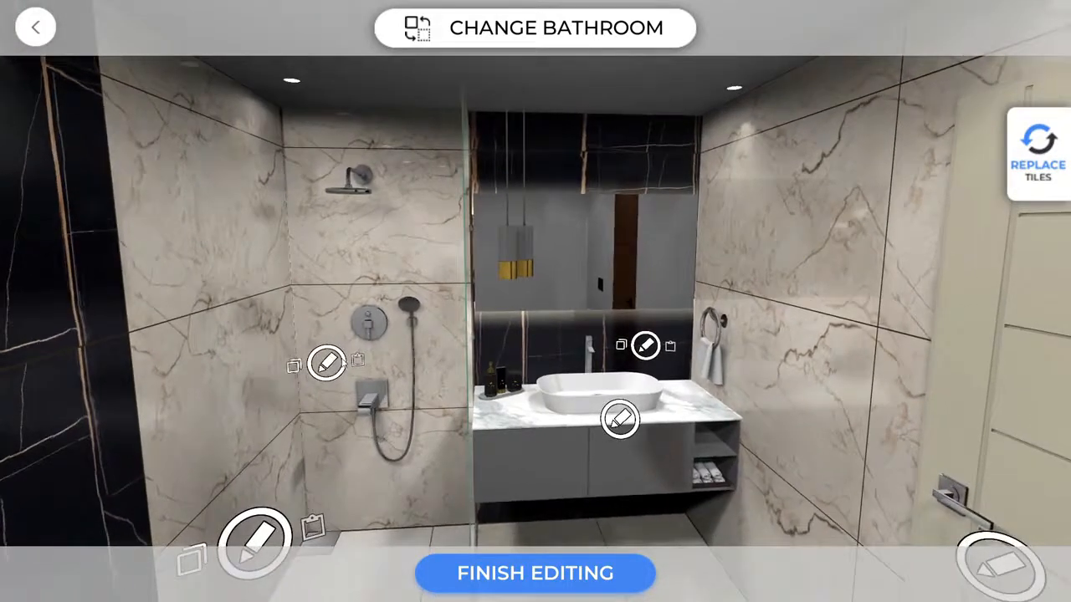
Try a black-and-cream stripe pattern on the shower wall, then abandon it.
{"action": "left_click", "coordinate": [328, 363]}
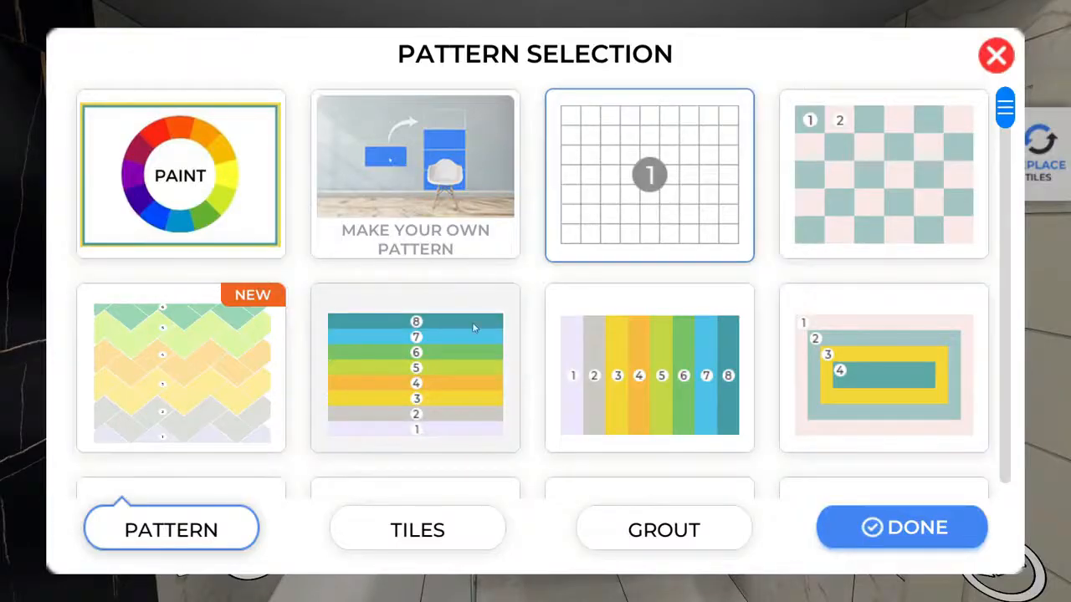
{"action": "scroll", "coordinate": [946, 251], "scroll_direction": "down", "scroll_amount": 5}
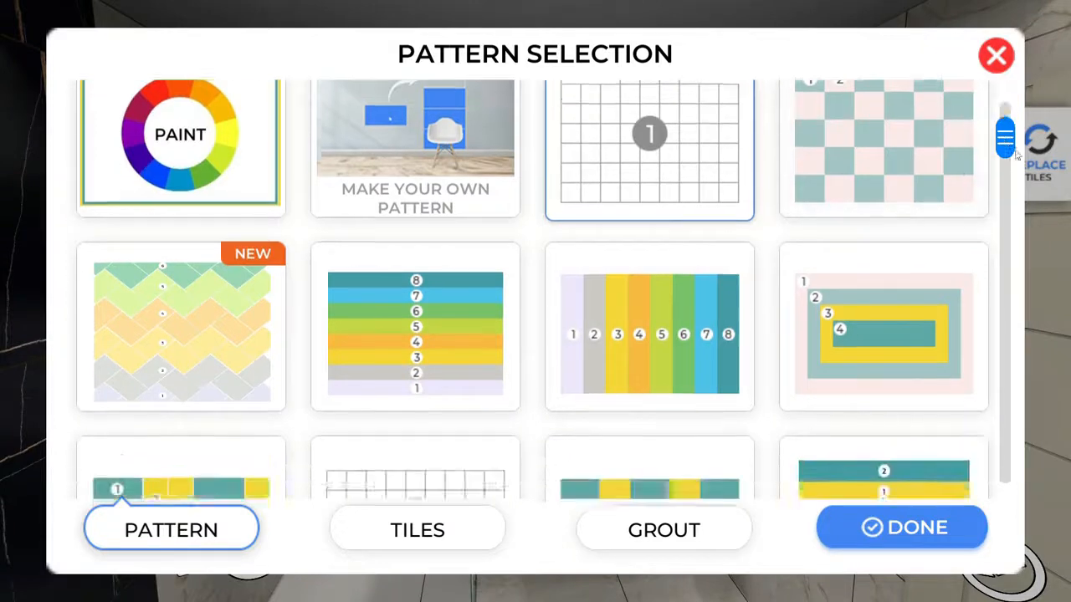
{"action": "left_click", "coordinate": [906, 285]}
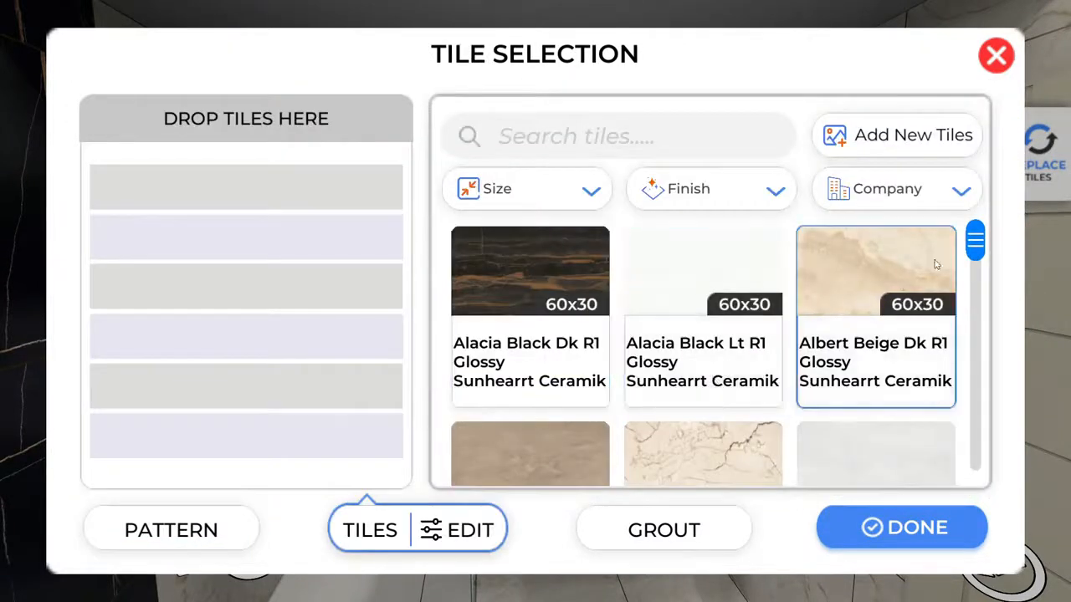
{"action": "left_click_drag", "start_coordinate": [980, 248], "coordinate": [975, 308]}
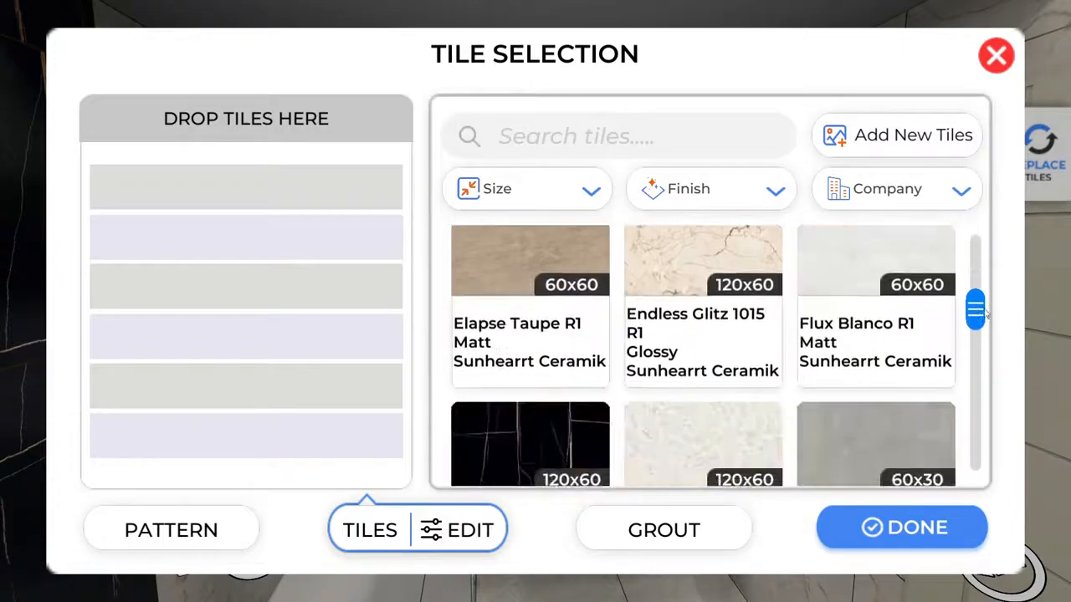
{"action": "left_click", "coordinate": [500, 467]}
{"action": "left_click", "coordinate": [673, 275]}
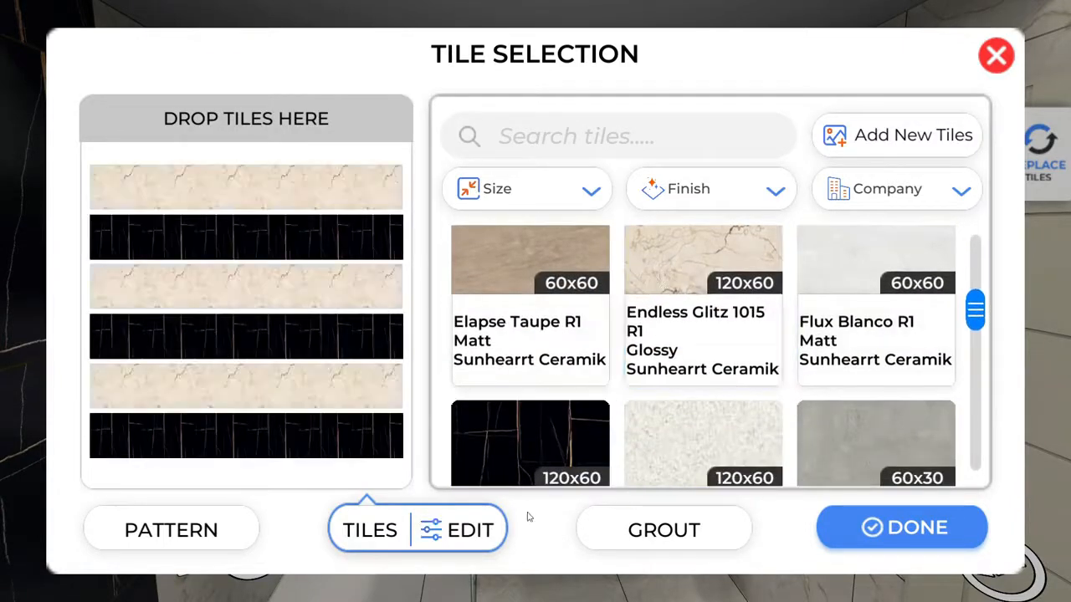
{"action": "left_click", "coordinate": [459, 530]}
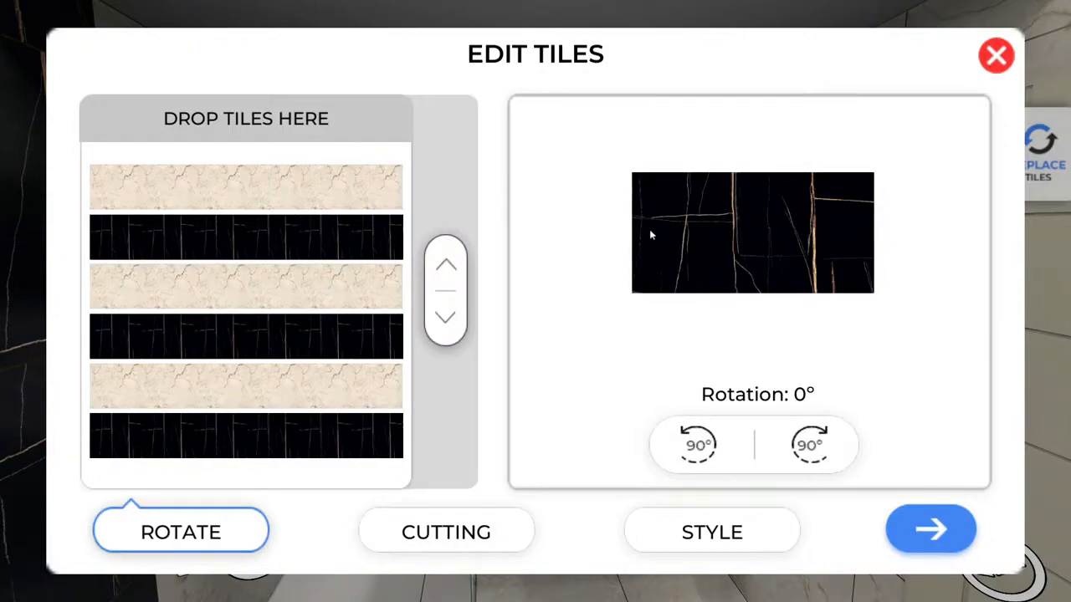
{"action": "left_click", "coordinate": [996, 55]}
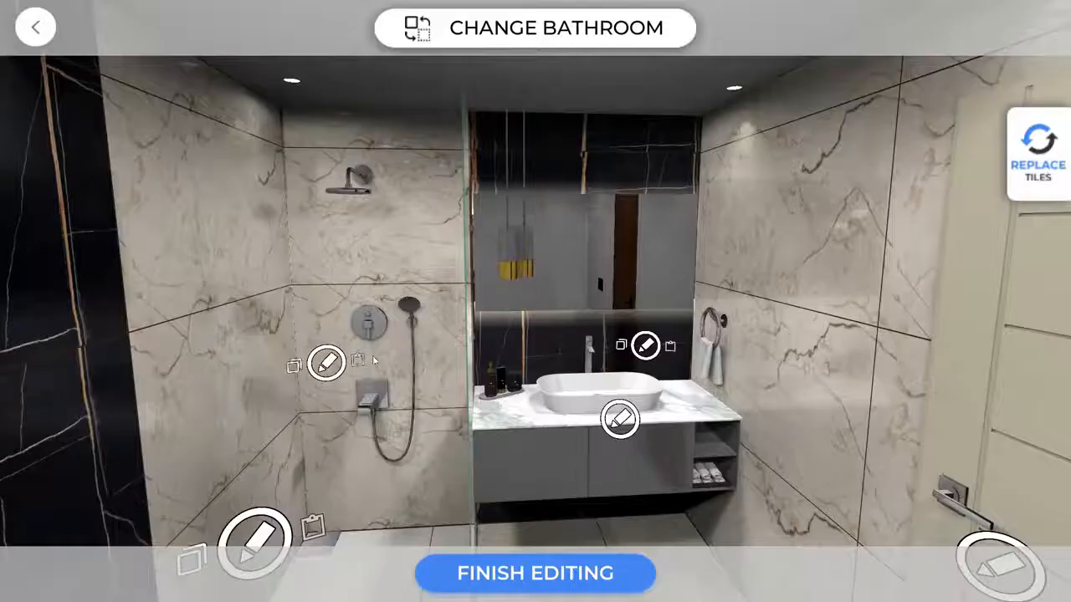
Reapply the alternating horizontal stripe pattern with Galaxy Black tiles on the shower wall.
{"action": "left_click", "coordinate": [328, 362]}
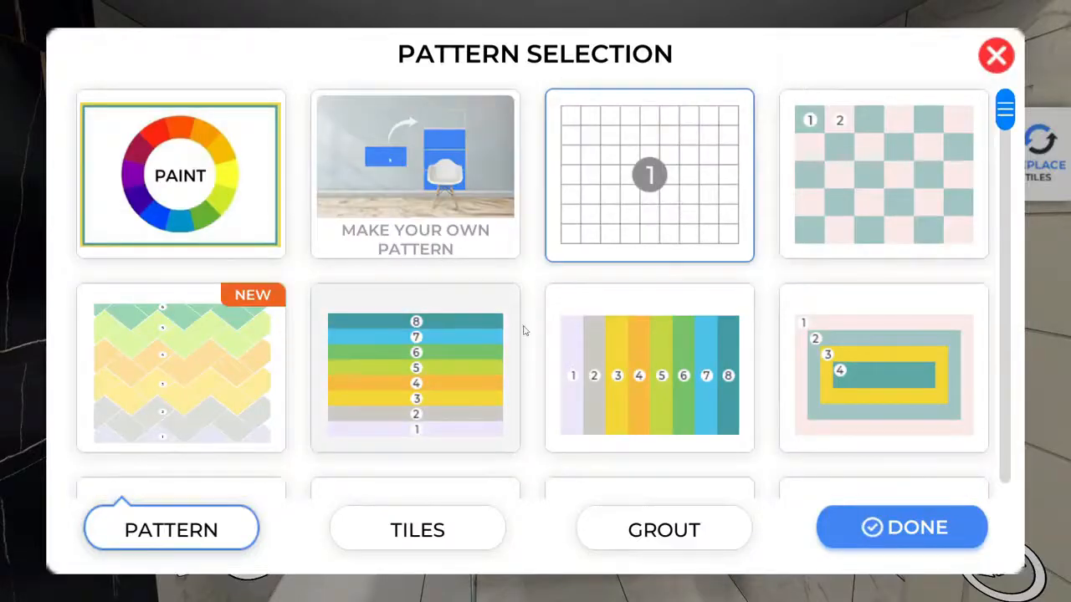
{"action": "left_click_drag", "start_coordinate": [1000, 112], "coordinate": [1003, 298]}
{"action": "left_click", "coordinate": [902, 261]}
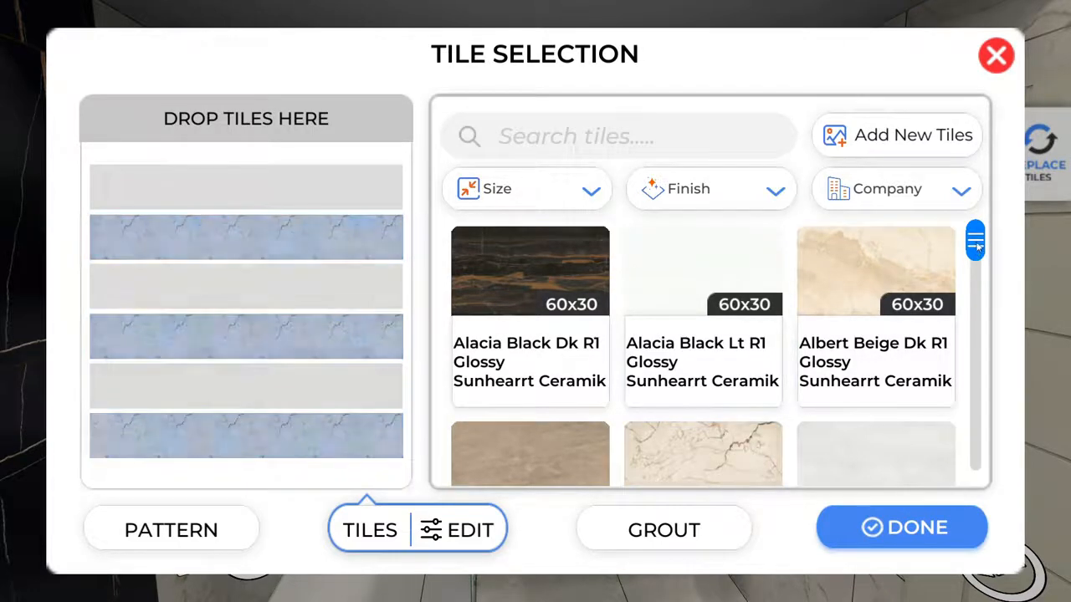
{"action": "left_click_drag", "start_coordinate": [975, 250], "coordinate": [975, 301]}
{"action": "left_click", "coordinate": [527, 317]}
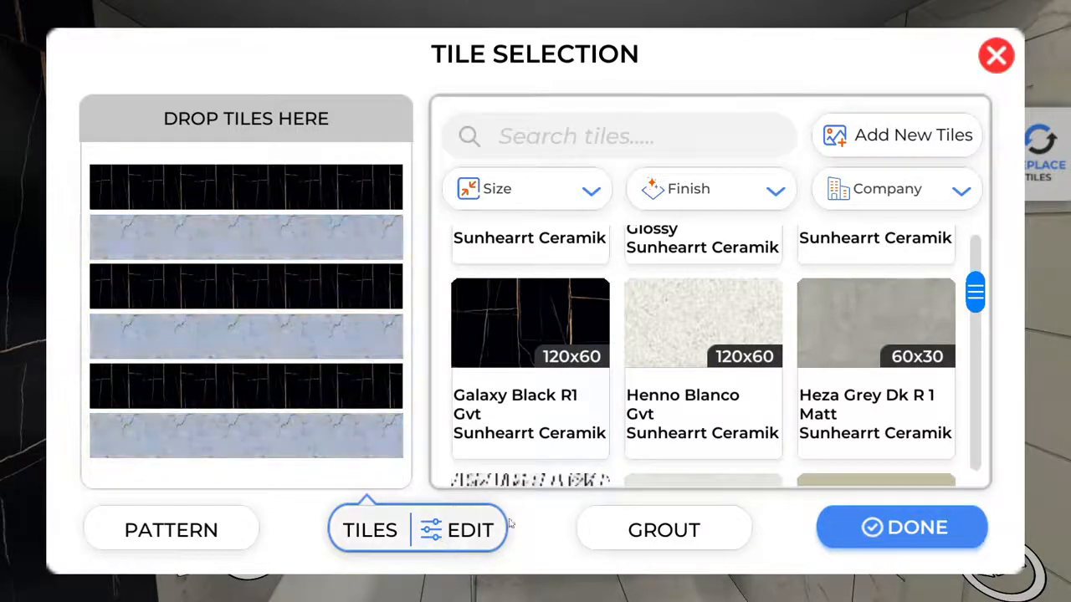
Cut all the stripe tiles down to 48 by 8 inches.
{"action": "left_click", "coordinate": [469, 532]}
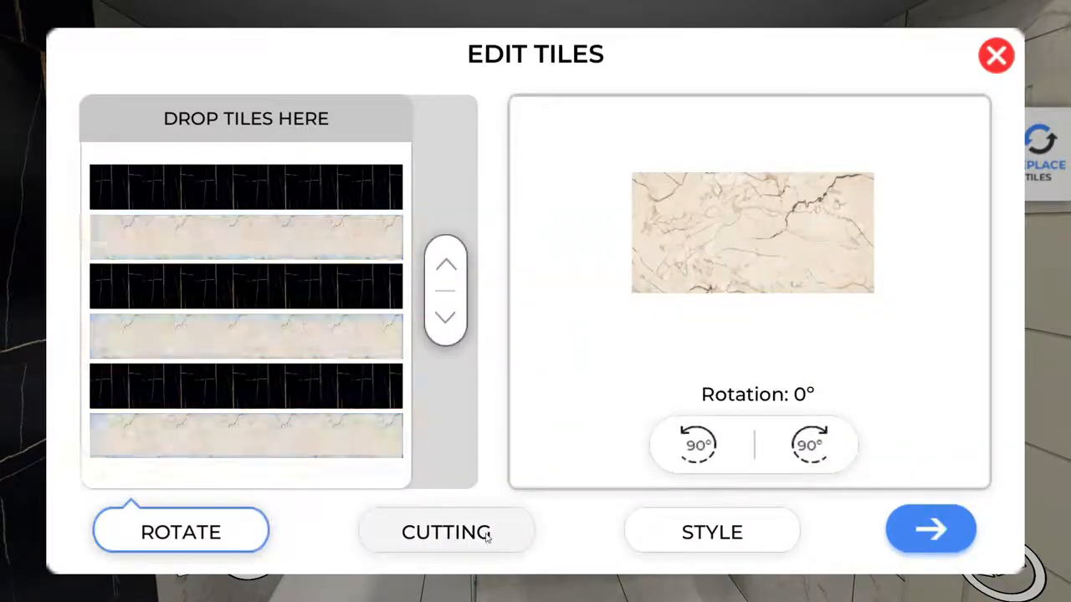
{"action": "left_click", "coordinate": [487, 537]}
{"action": "left_click_drag", "start_coordinate": [937, 403], "coordinate": [935, 215]}
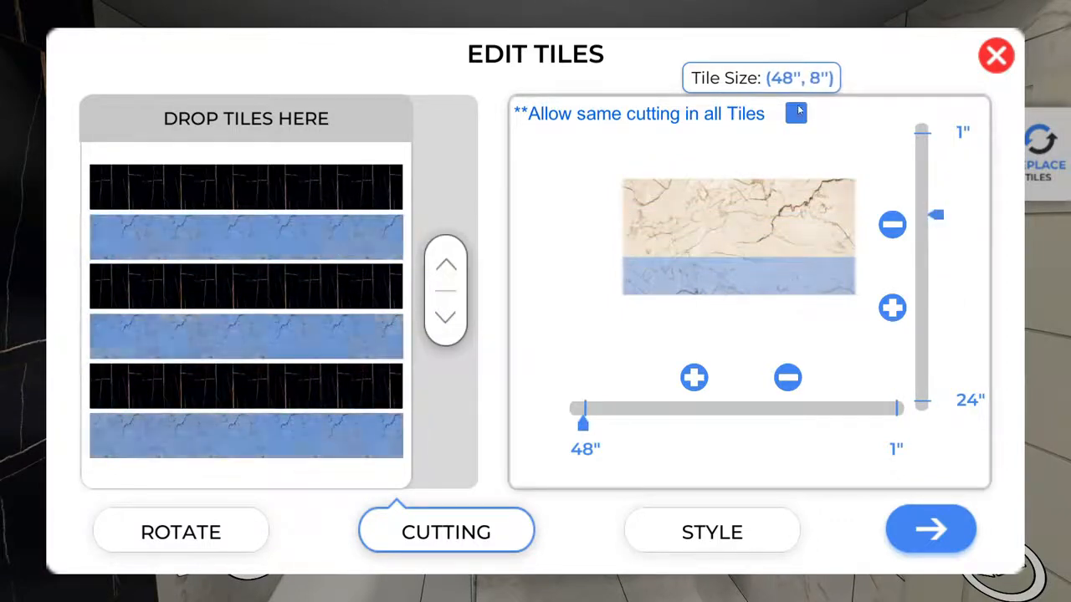
{"action": "left_click", "coordinate": [798, 112]}
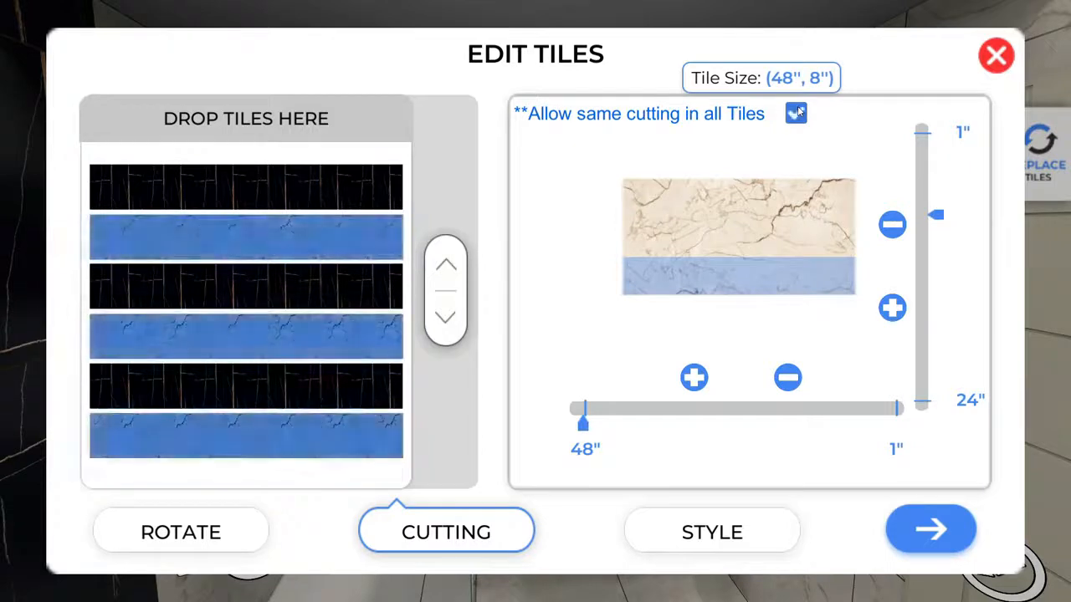
{"action": "left_click", "coordinate": [918, 532]}
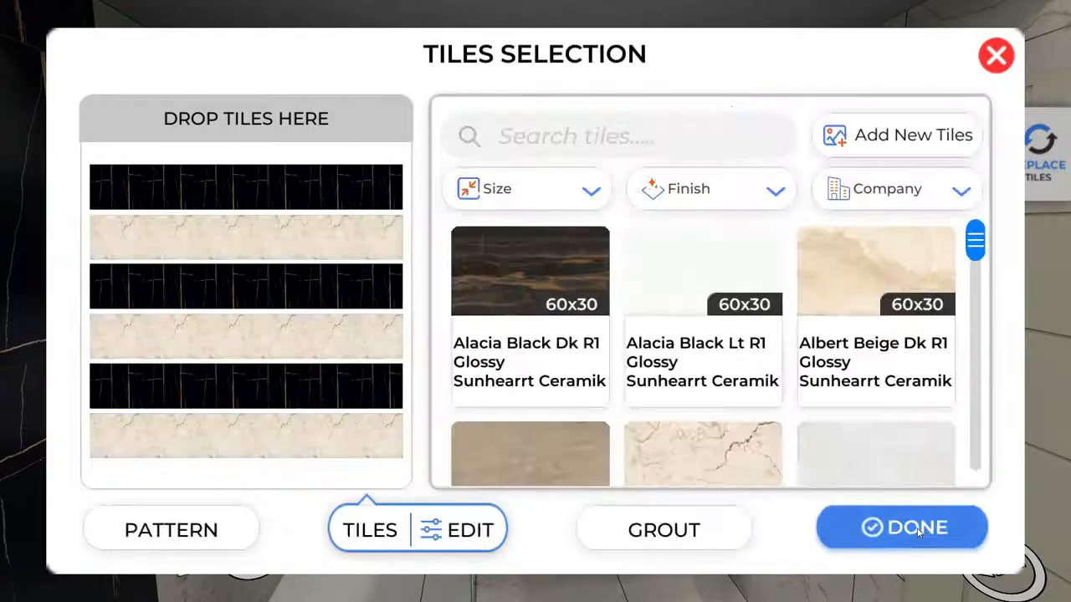
Give the stripes horizontal-only grey 787368 grout and apply the tiling.
{"action": "left_click", "coordinate": [662, 528]}
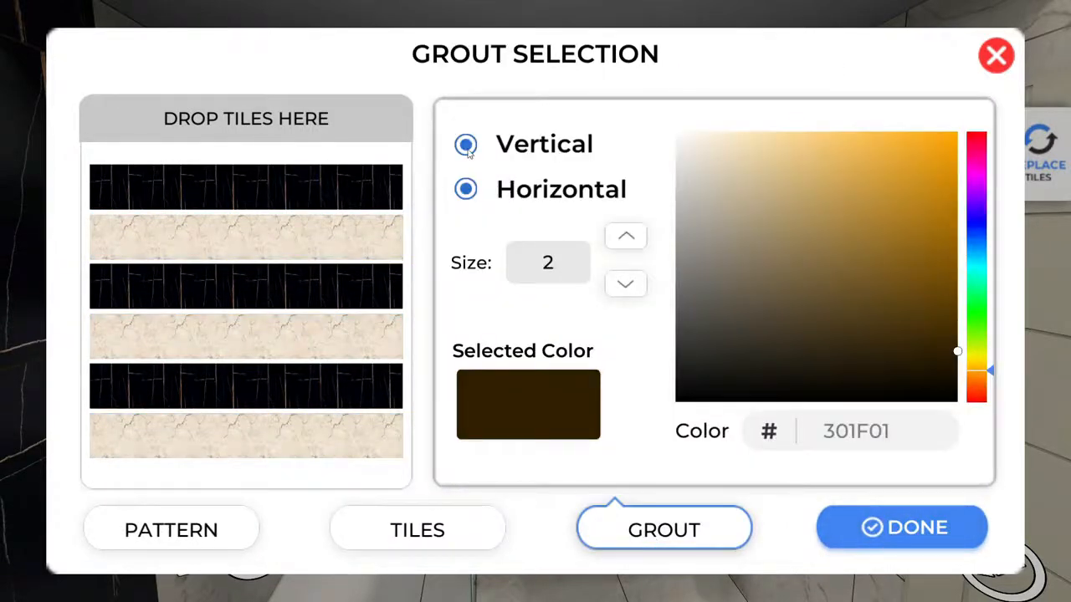
{"action": "left_click", "coordinate": [466, 145]}
{"action": "mouse_move", "coordinate": [722, 255]}
{"action": "left_mouse_down"}
{"action": "mouse_move", "coordinate": [708, 243]}
{"action": "mouse_move", "coordinate": [714, 277]}
{"action": "left_mouse_up"}
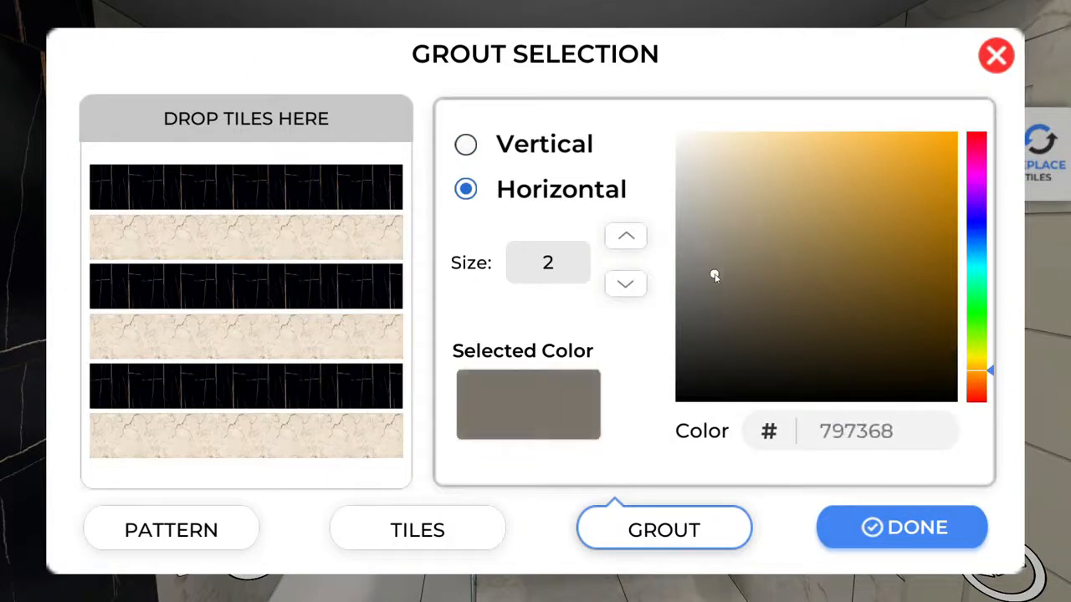
{"action": "left_click", "coordinate": [920, 540]}
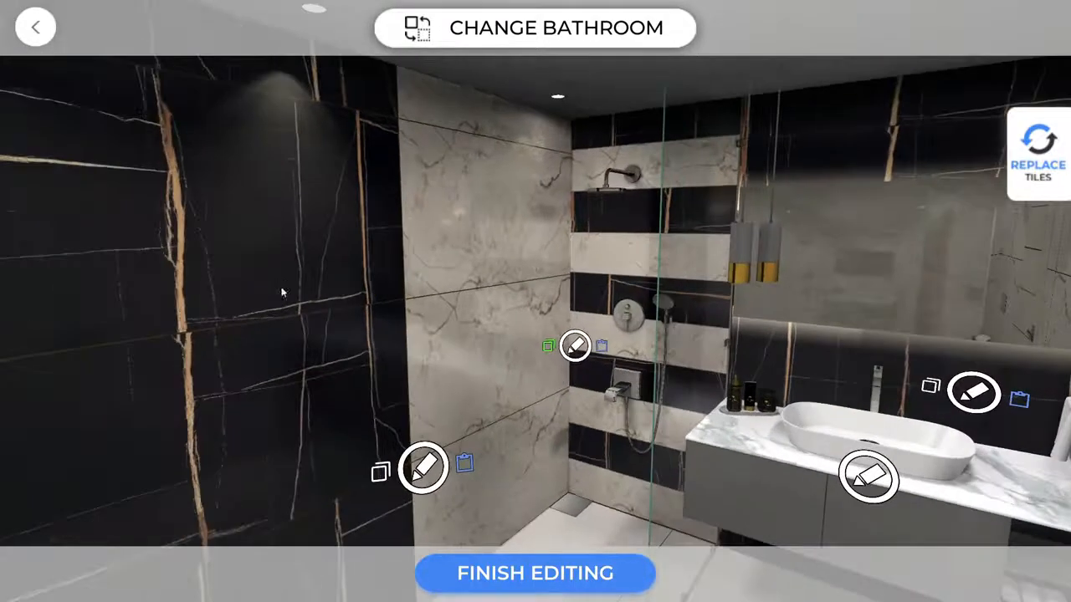
Paste the black-and-cream stripes onto the left wall.
{"action": "left_click", "coordinate": [467, 465]}
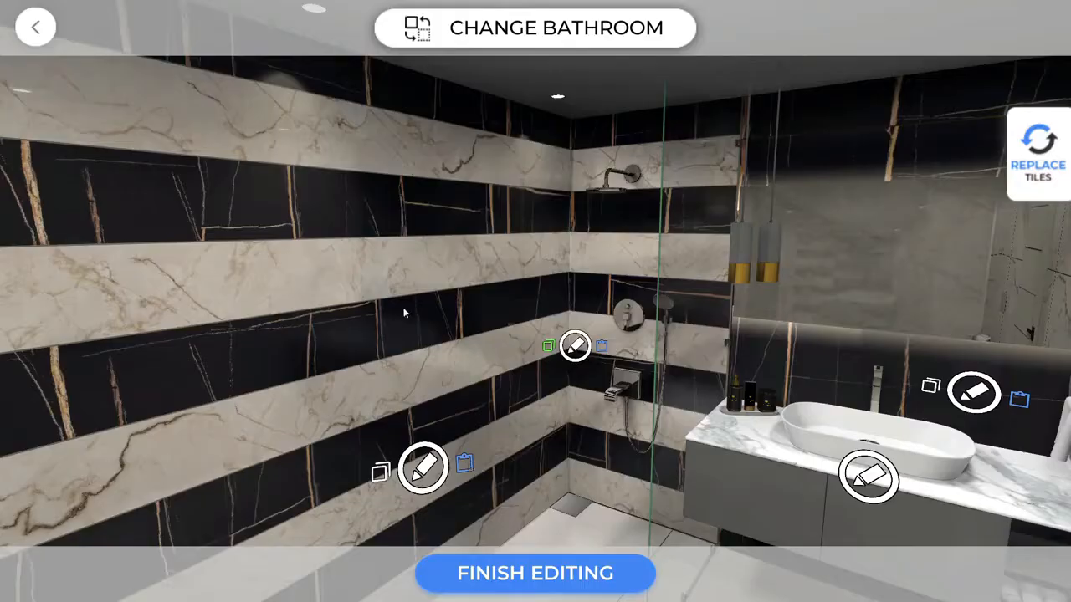
{"action": "left_click_drag", "start_coordinate": [405, 310], "coordinate": [260, 241]}
{"action": "left_click_drag", "start_coordinate": [506, 308], "coordinate": [954, 305]}
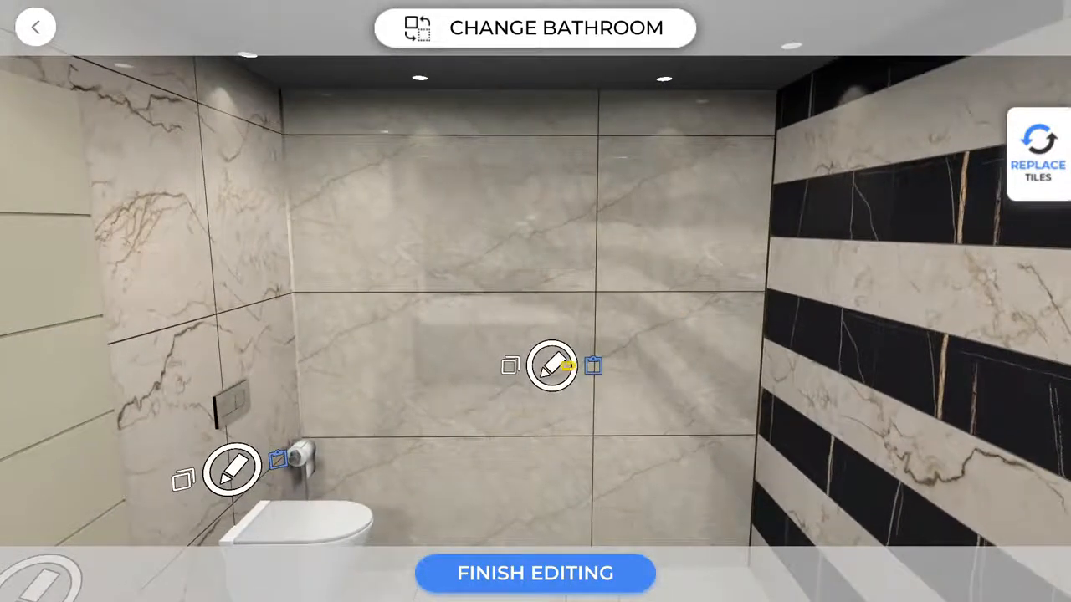
Tile the toilet back wall in a beige marble grid cut to 48 by 8 inches.
{"action": "left_click", "coordinate": [566, 366]}
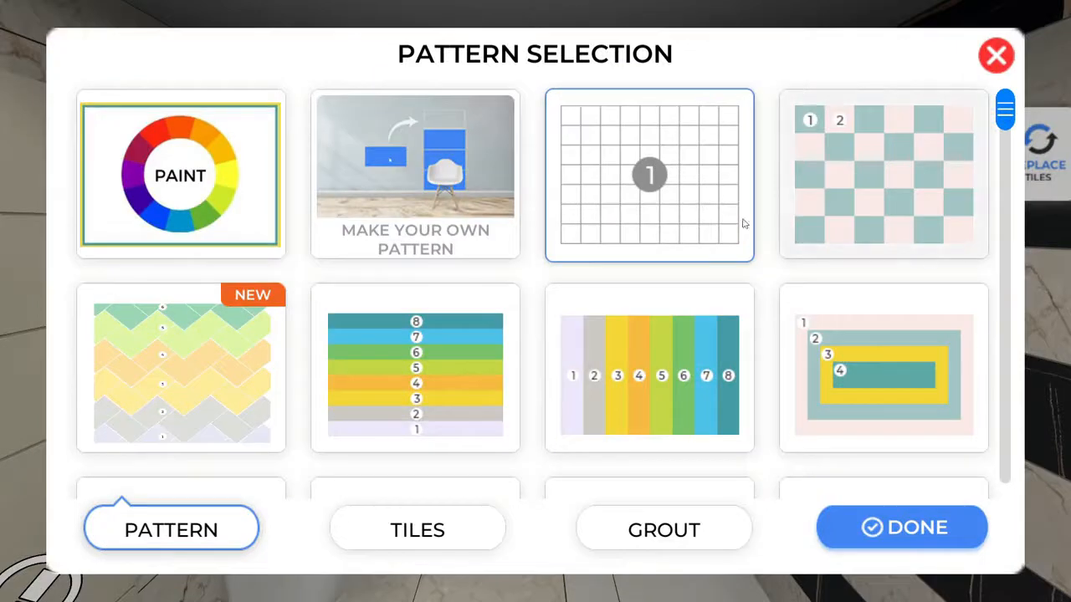
{"action": "left_click", "coordinate": [695, 161]}
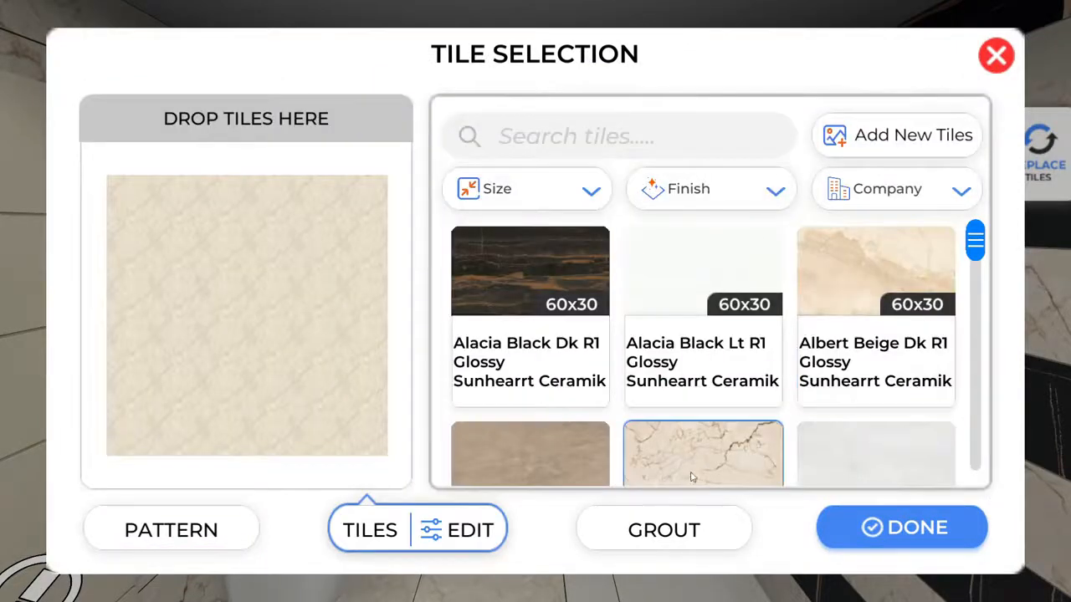
{"action": "left_click", "coordinate": [473, 535]}
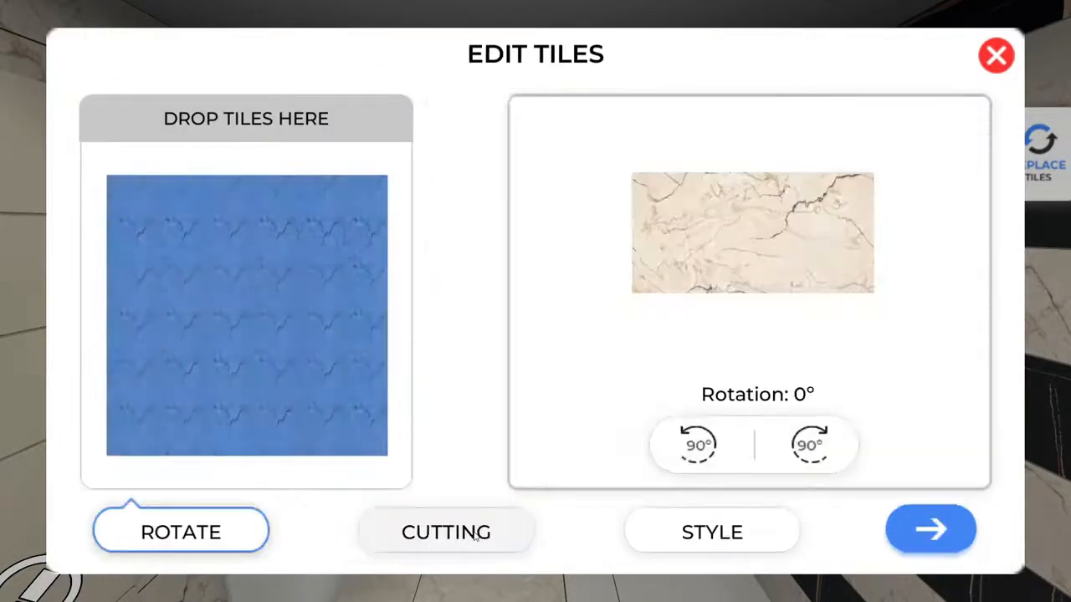
{"action": "left_click", "coordinate": [476, 538]}
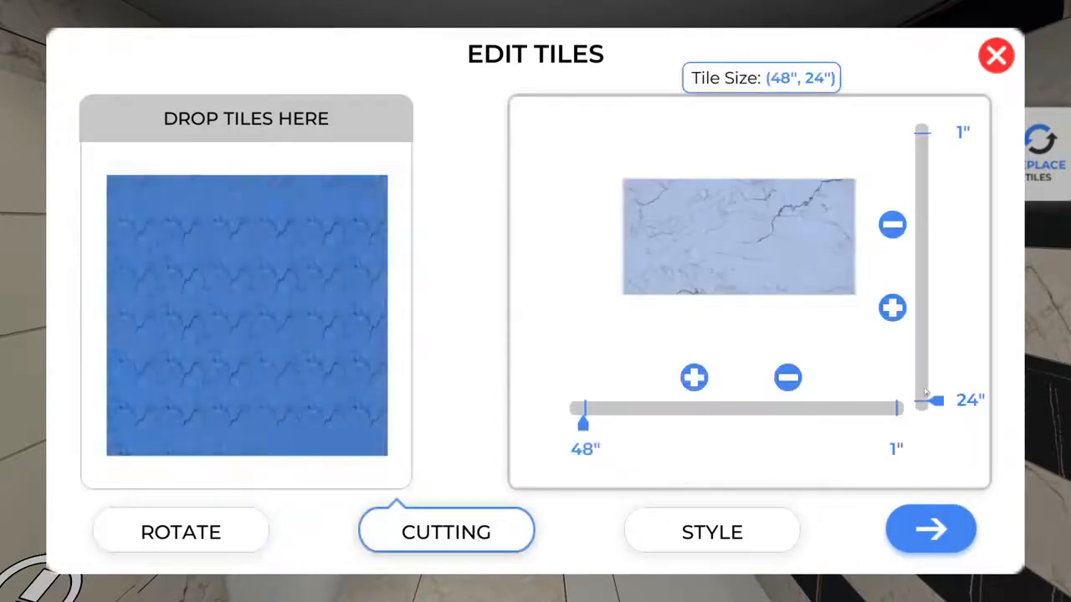
{"action": "left_click_drag", "start_coordinate": [937, 403], "coordinate": [936, 219]}
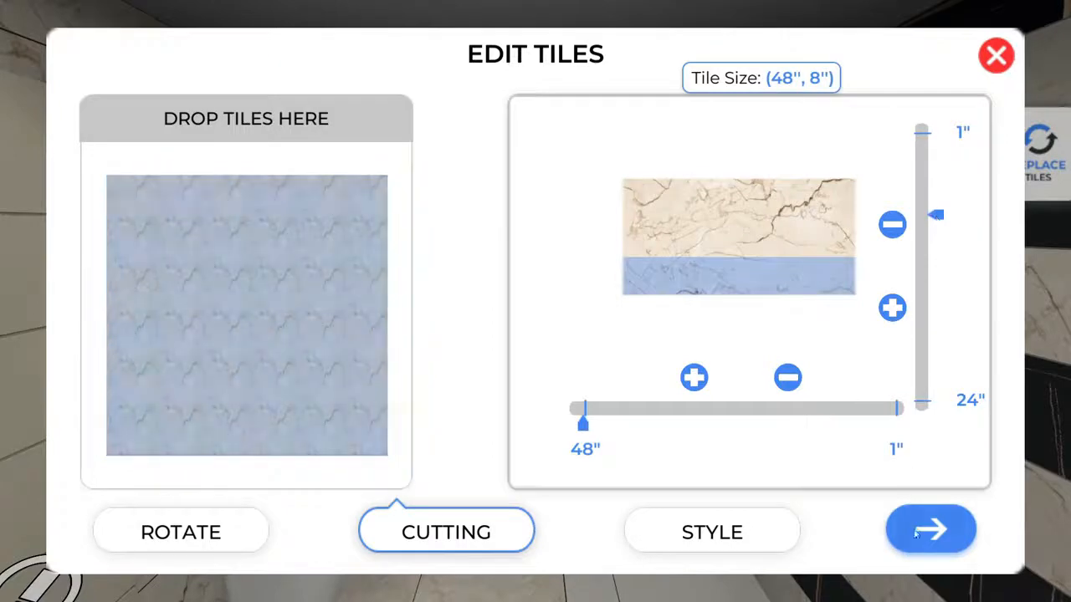
{"action": "left_click", "coordinate": [916, 540]}
Set horizontal-only grey 948E82 grout on the back wall and apply it.
{"action": "left_click", "coordinate": [651, 534]}
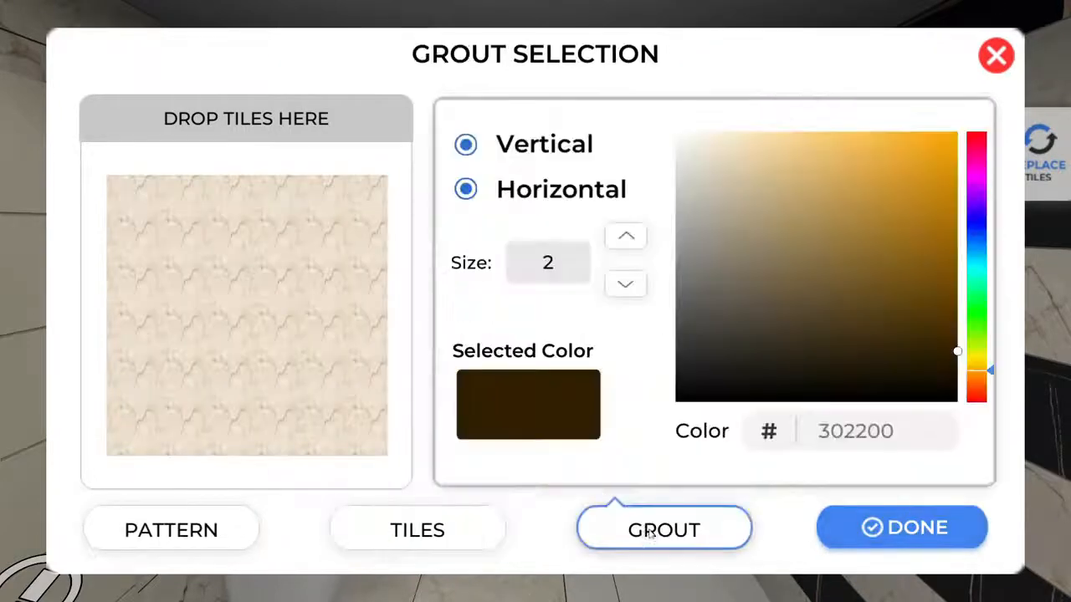
{"action": "left_click", "coordinate": [466, 144]}
{"action": "left_click", "coordinate": [708, 246]}
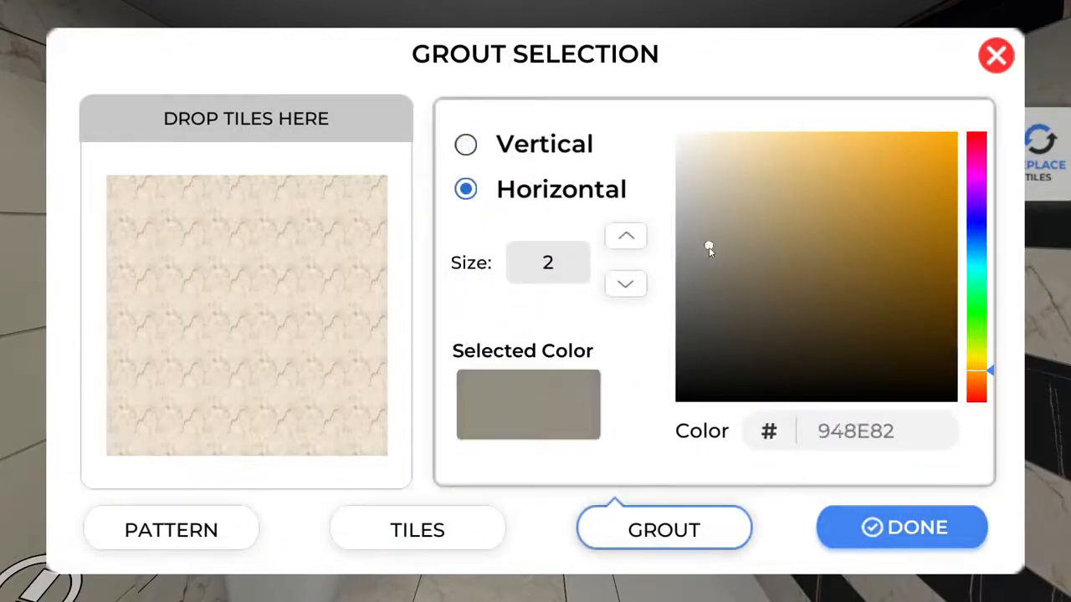
{"action": "left_click", "coordinate": [710, 261]}
{"action": "left_click", "coordinate": [920, 528]}
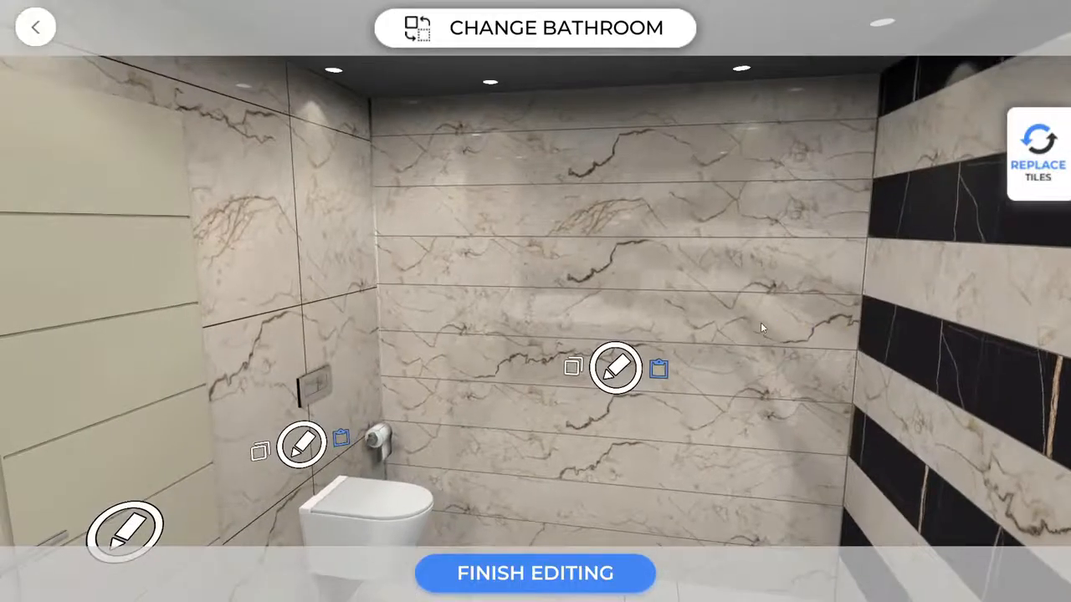
Darken the toilet-side wall's grout to 584E3F.
{"action": "left_click", "coordinate": [616, 368]}
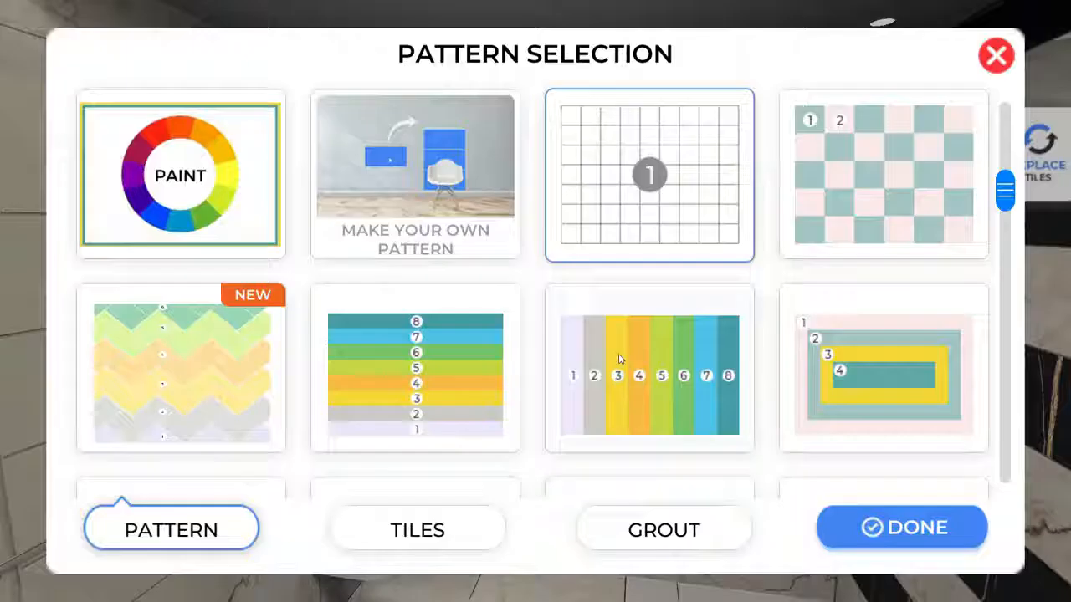
{"action": "left_click", "coordinate": [674, 532]}
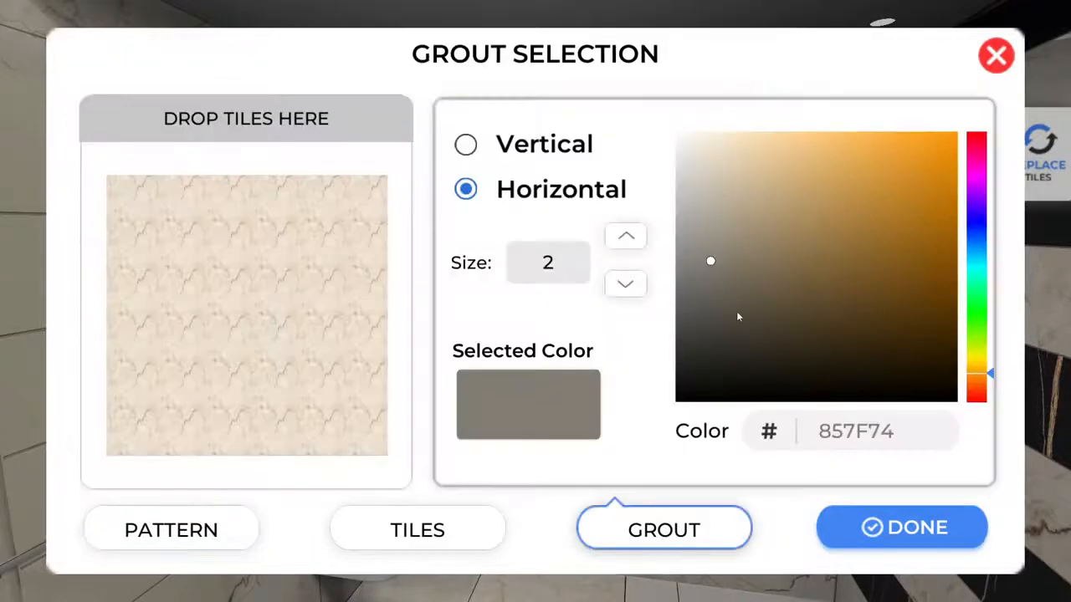
{"action": "left_click_drag", "start_coordinate": [738, 316], "coordinate": [756, 310]}
{"action": "left_click", "coordinate": [918, 515]}
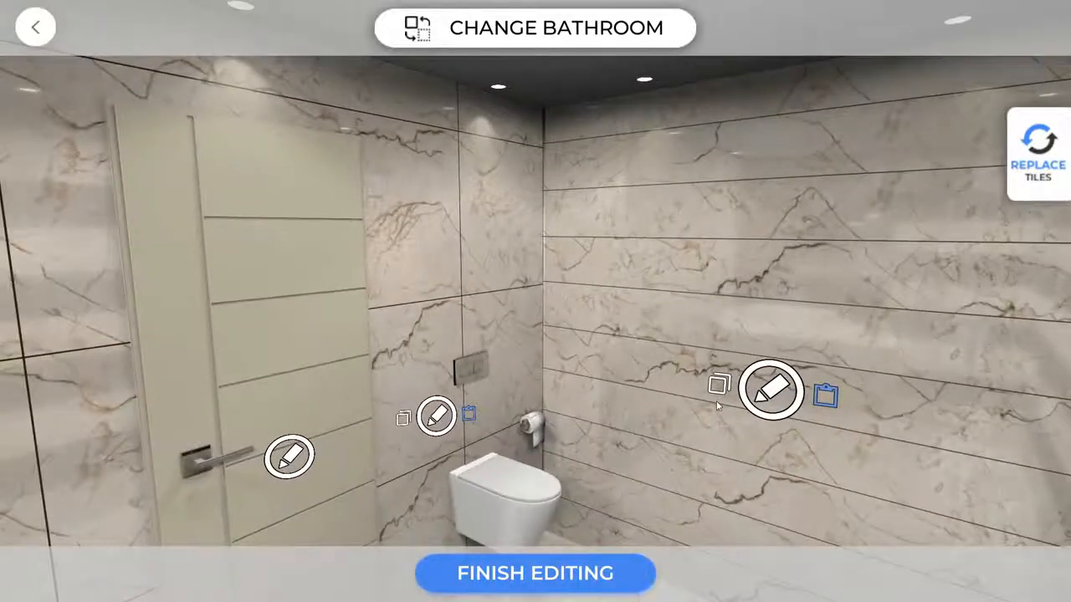
Copy the right wall's tile design onto the back wall behind the door.
{"action": "left_click", "coordinate": [725, 393]}
{"action": "left_click_drag", "start_coordinate": [813, 234], "coordinate": [461, 243]}
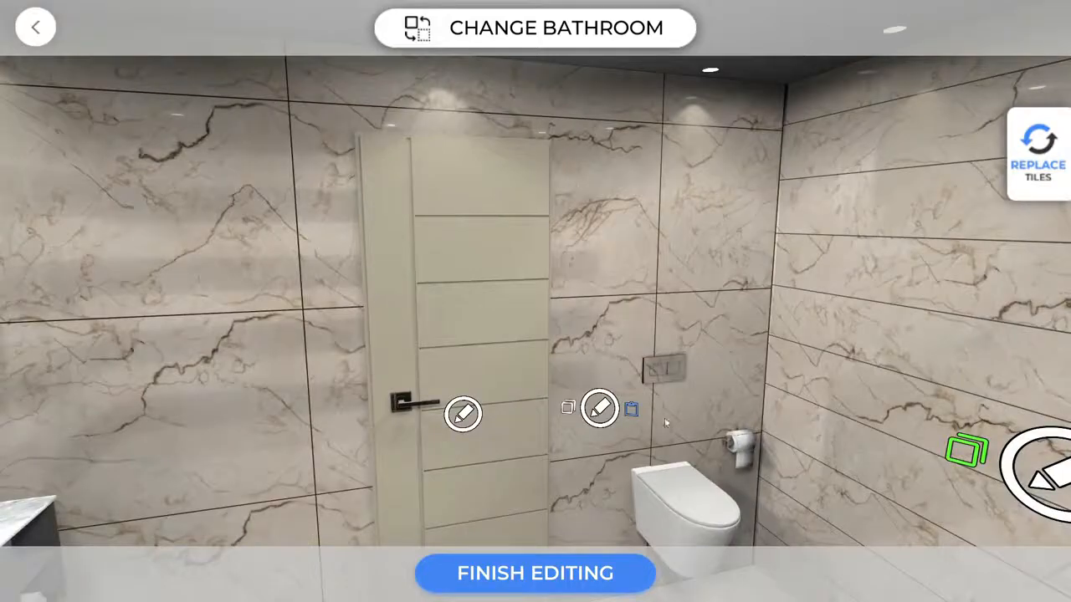
{"action": "left_click", "coordinate": [632, 411]}
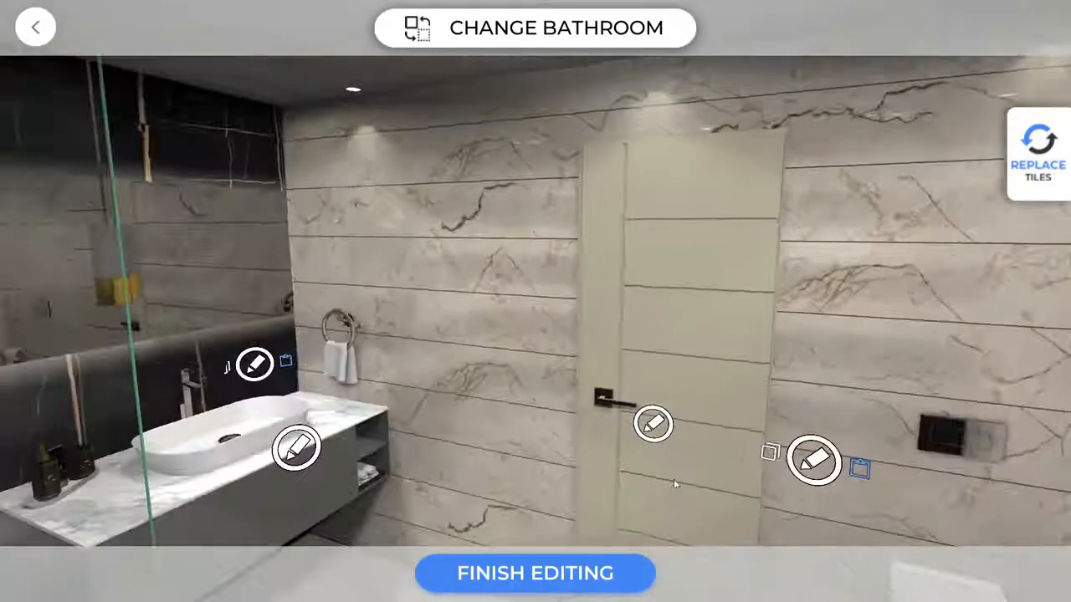
Turn the door brown and change the floor to plain white tiles.
{"action": "left_click", "coordinate": [668, 425]}
{"action": "left_click", "coordinate": [668, 425]}
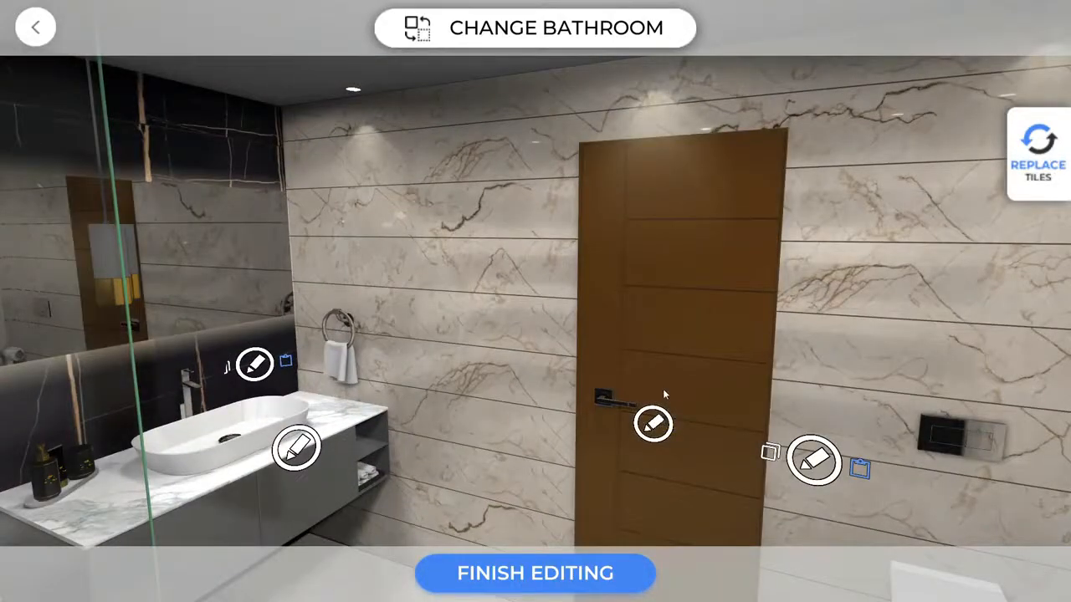
{"action": "left_click_drag", "start_coordinate": [331, 254], "coordinate": [642, 288]}
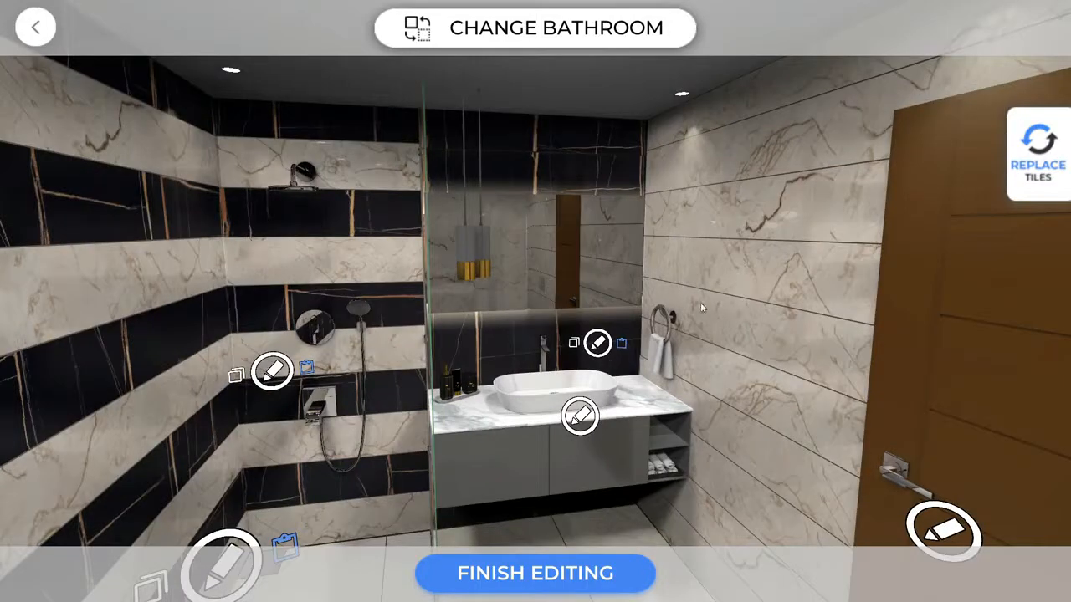
{"action": "left_click_drag", "start_coordinate": [629, 248], "coordinate": [705, 92]}
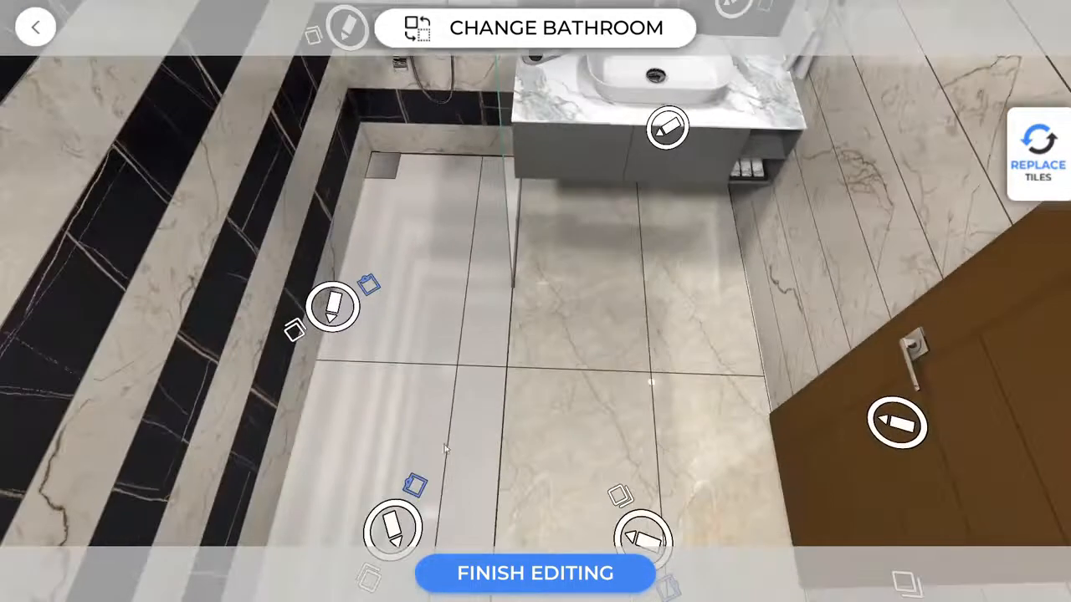
{"action": "left_click_drag", "start_coordinate": [476, 413], "coordinate": [526, 583]}
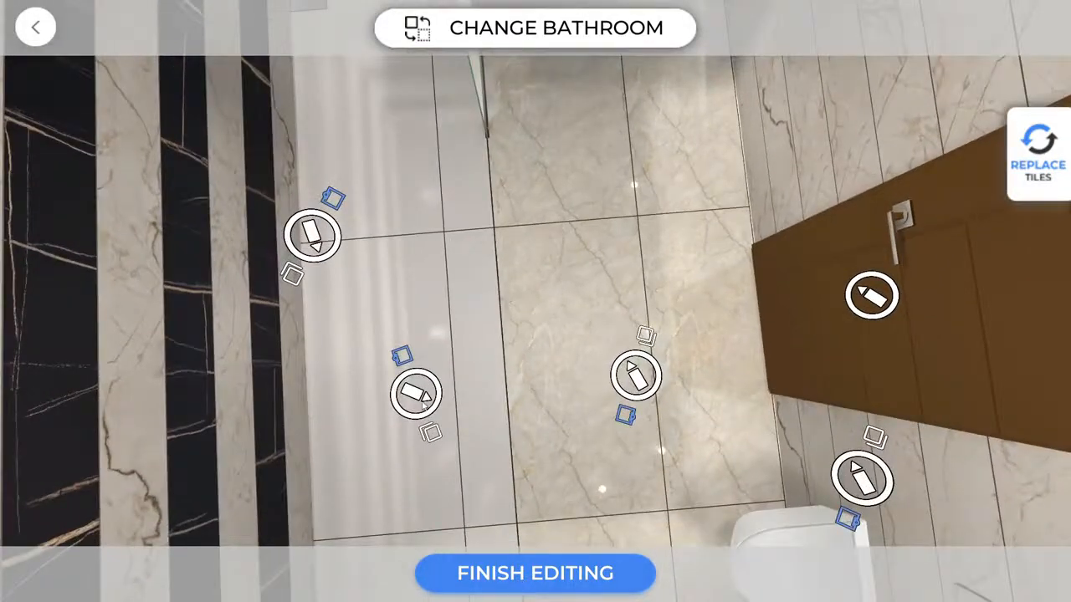
{"action": "left_click", "coordinate": [626, 416]}
Switch the vanity countertop to wood and finish editing.
{"action": "left_click_drag", "start_coordinate": [522, 390], "coordinate": [590, 208]}
{"action": "left_click", "coordinate": [625, 240]}
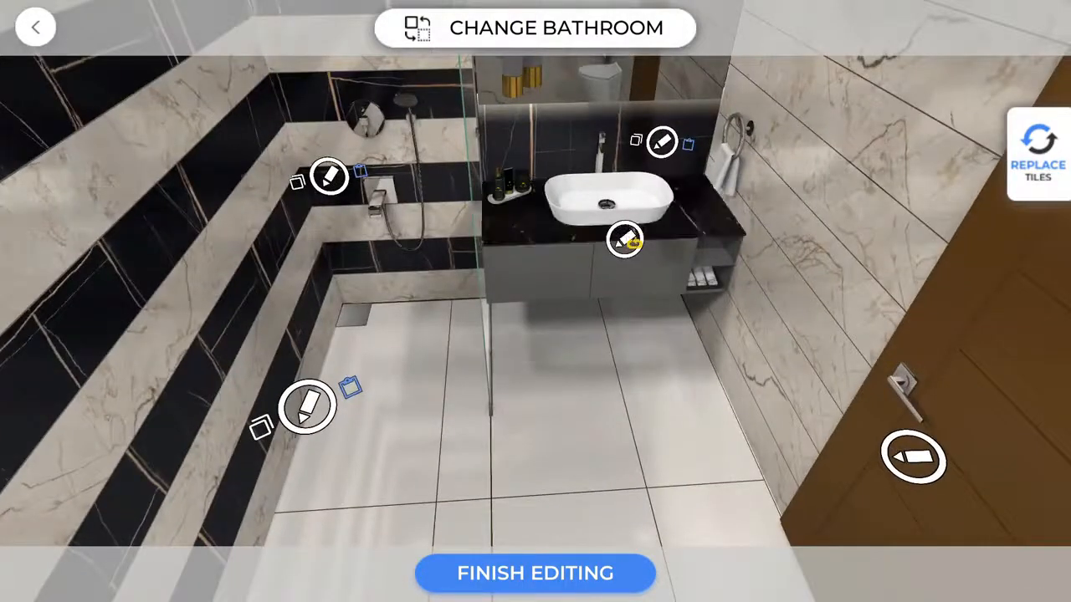
{"action": "left_click", "coordinate": [625, 240]}
{"action": "left_click", "coordinate": [508, 575]}
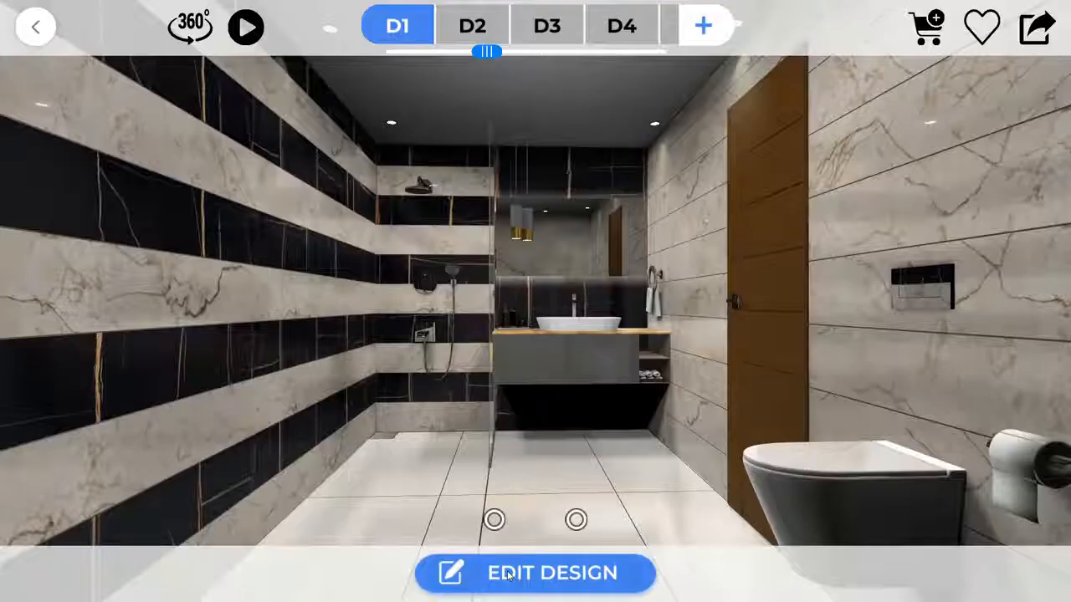
Watch a walkthrough of the bathroom, then exit the design and go back to the room categories.
{"action": "left_click", "coordinate": [251, 34]}
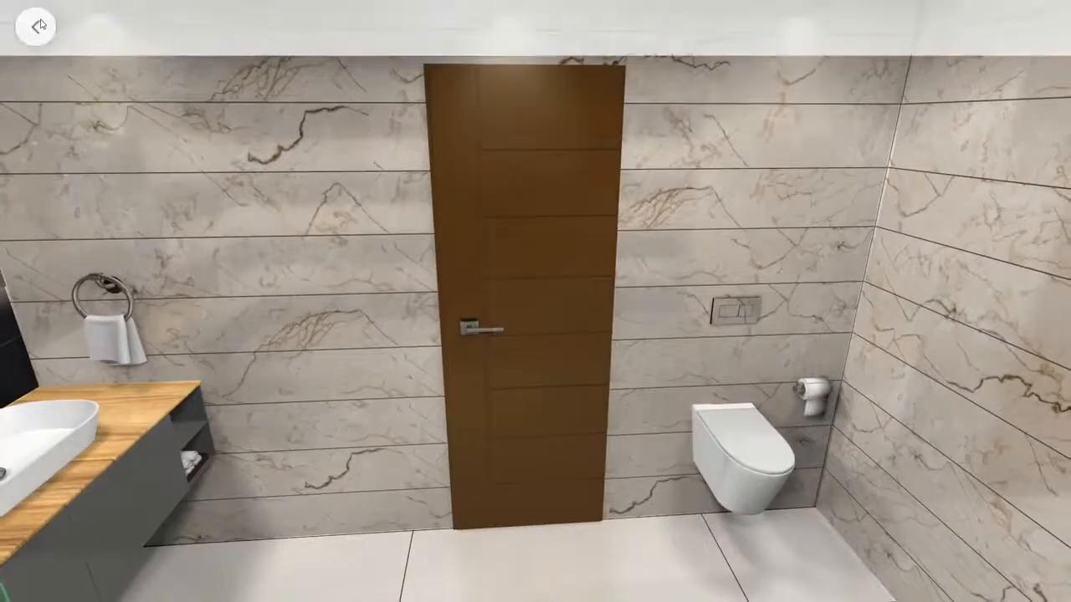
{"action": "left_click", "coordinate": [37, 26]}
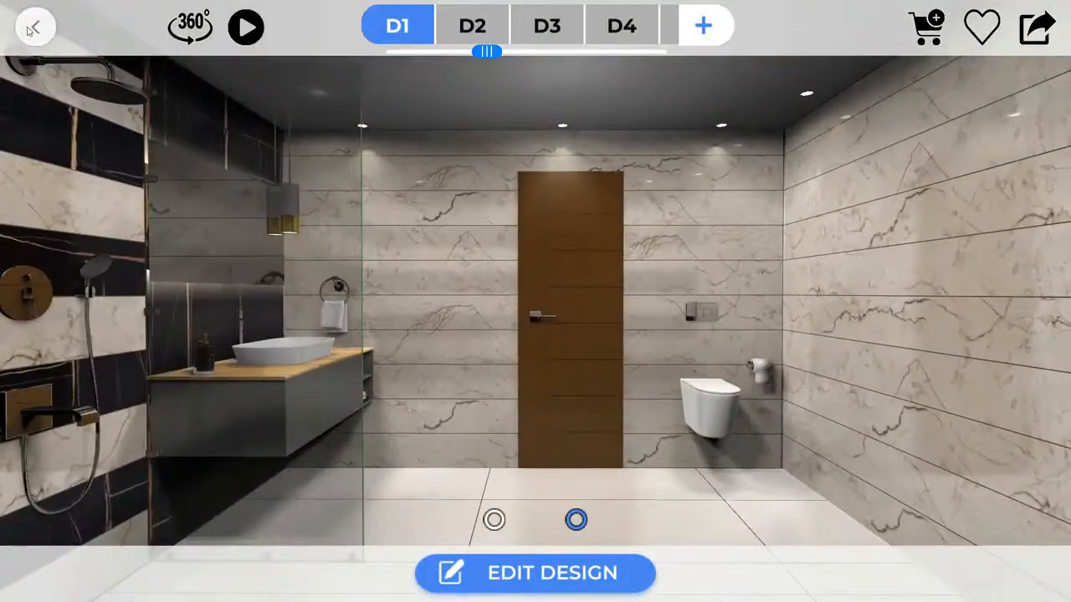
{"action": "left_click", "coordinate": [32, 29]}
{"action": "left_click", "coordinate": [411, 360]}
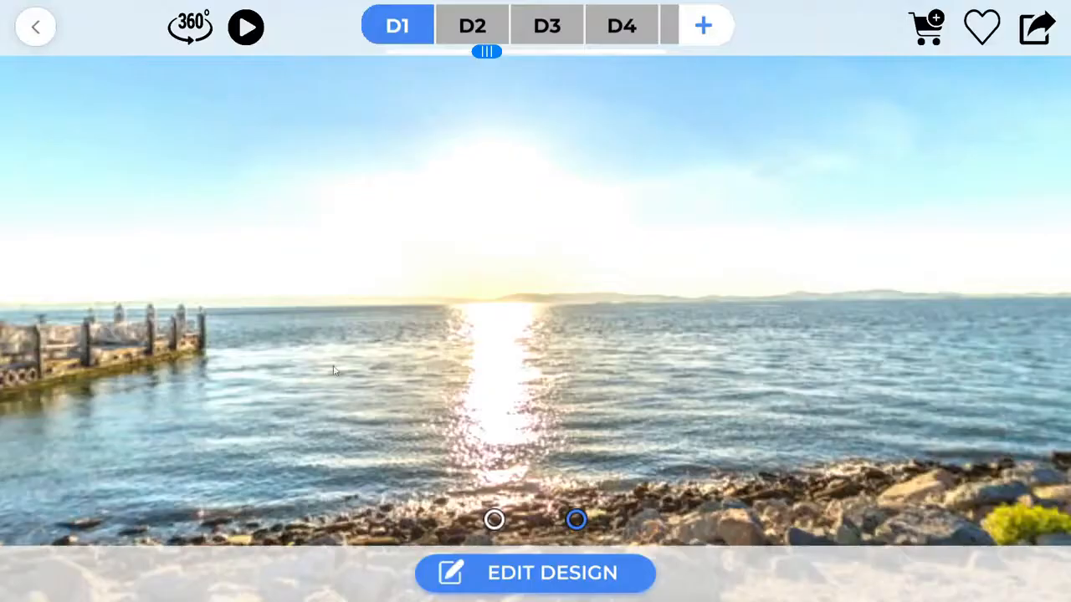
{"action": "left_click", "coordinate": [37, 37]}
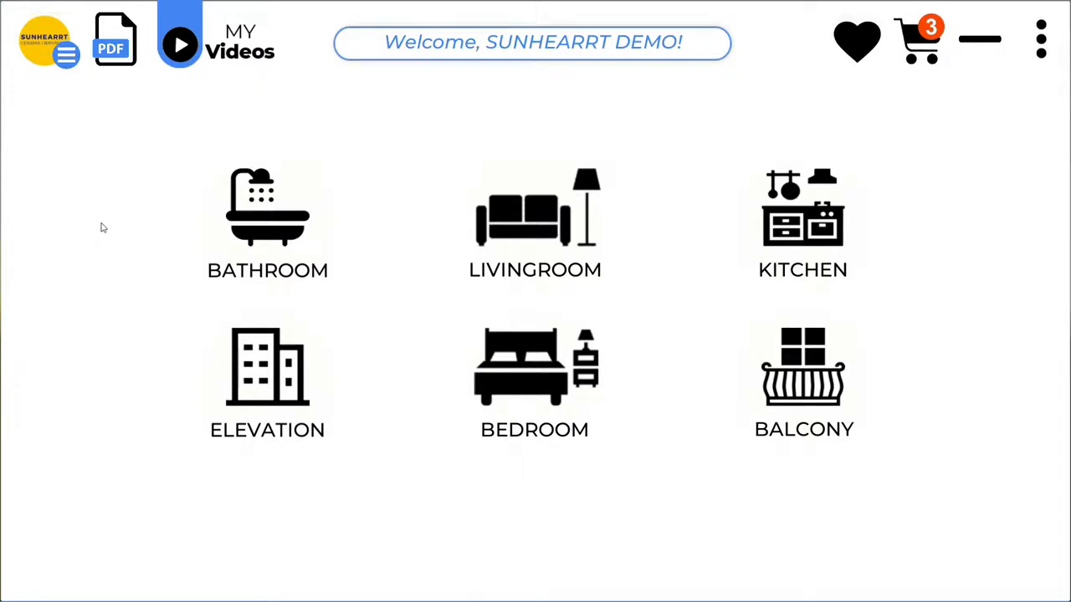
Start a Quick Design living room and search the tile catalogue for 'sunhearrt'.
{"action": "left_click", "coordinate": [498, 235]}
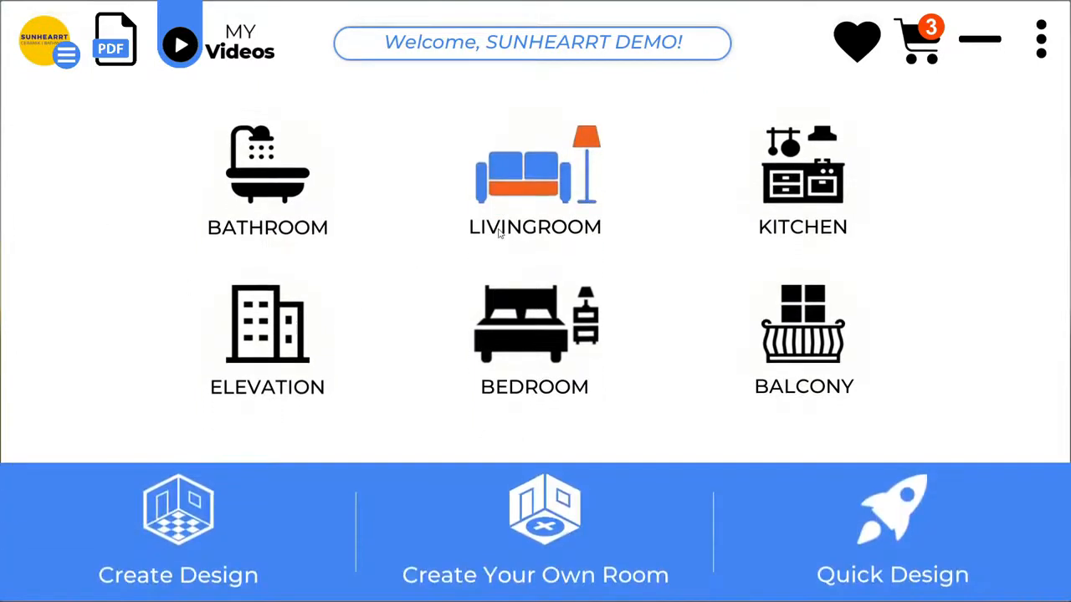
{"action": "left_click", "coordinate": [914, 551]}
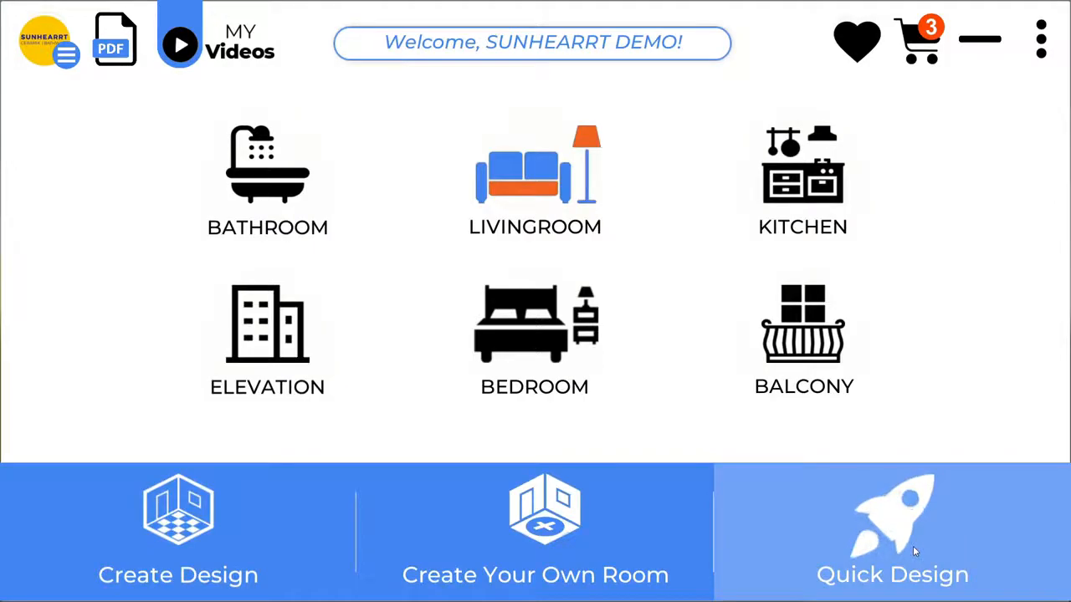
{"action": "left_click", "coordinate": [279, 144]}
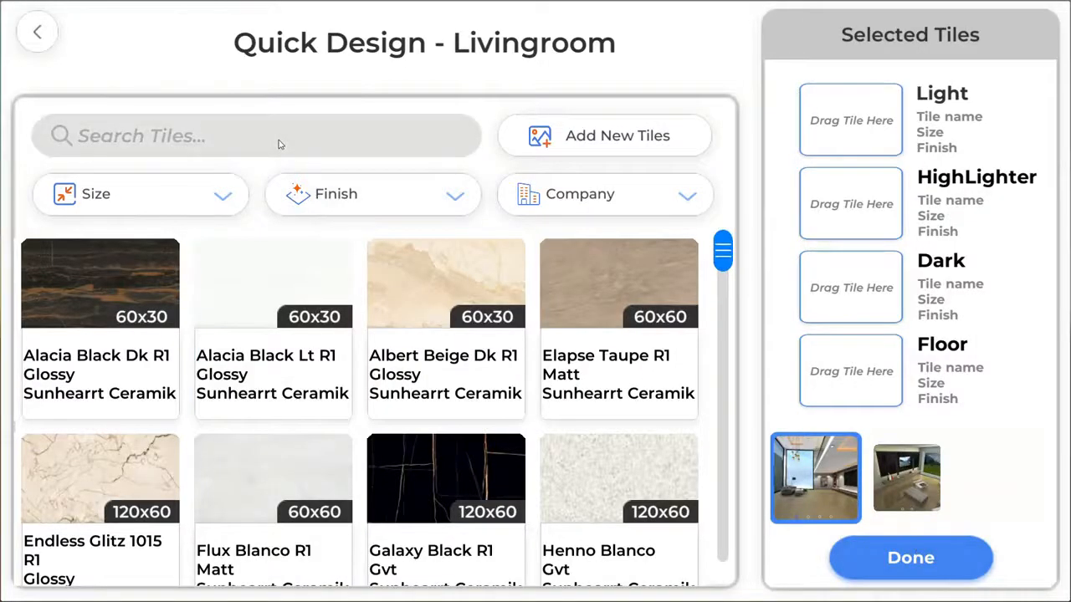
{"action": "type", "text": "sunhearrt"}
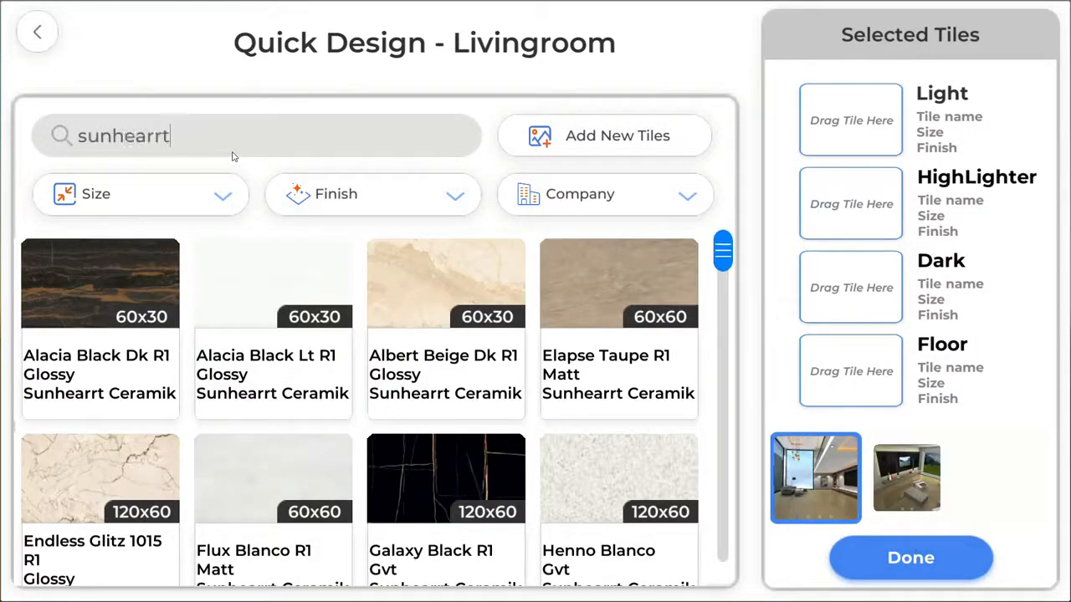
{"action": "key", "text": "Return"}
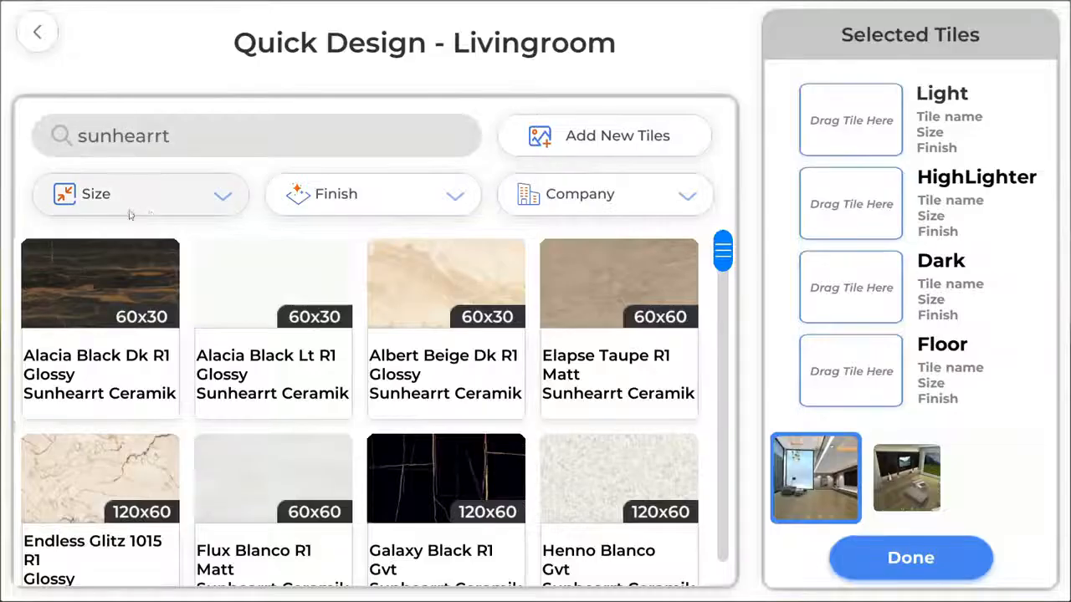
Filter to 120X180 tiles, download Ariana Beige F1, assign it to the floor and build.
{"action": "left_click", "coordinate": [176, 187]}
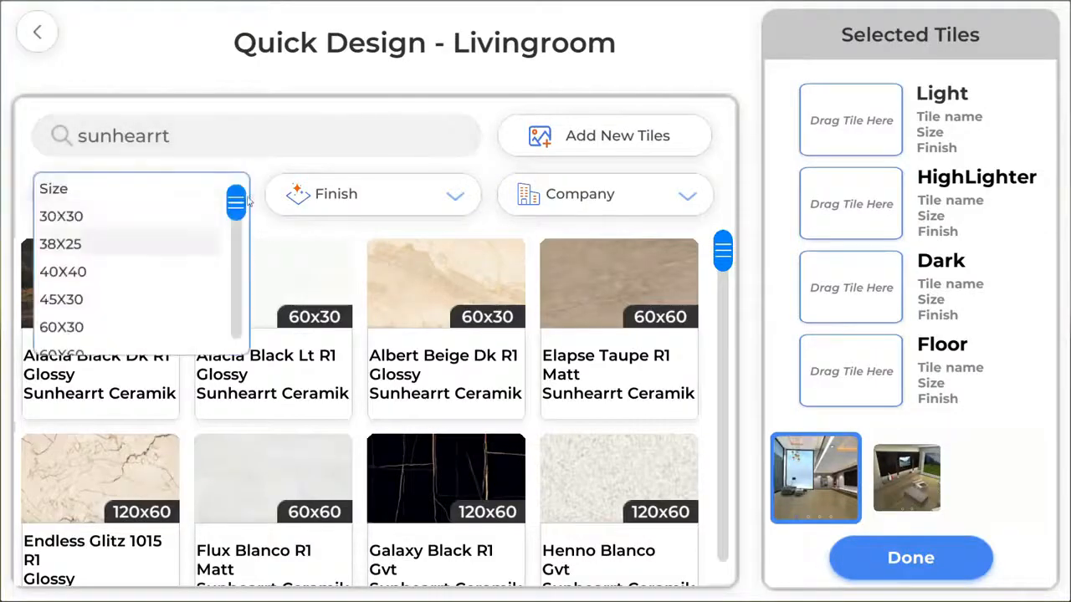
{"action": "left_click_drag", "start_coordinate": [237, 204], "coordinate": [243, 307]}
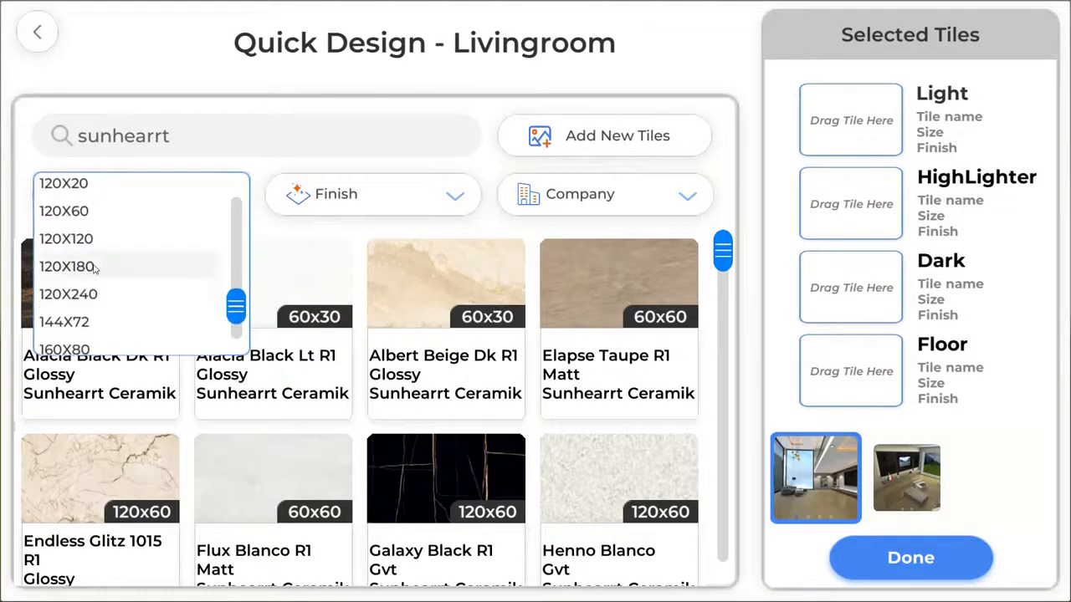
{"action": "left_click", "coordinate": [94, 267]}
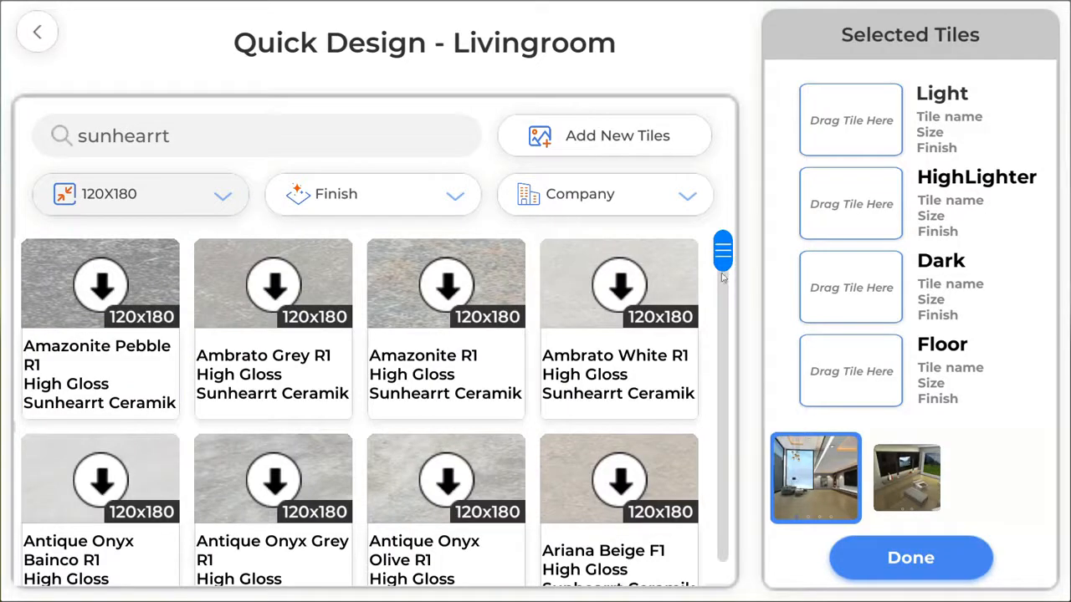
{"action": "scroll", "coordinate": [619, 368], "scroll_direction": "down", "scroll_amount": 3}
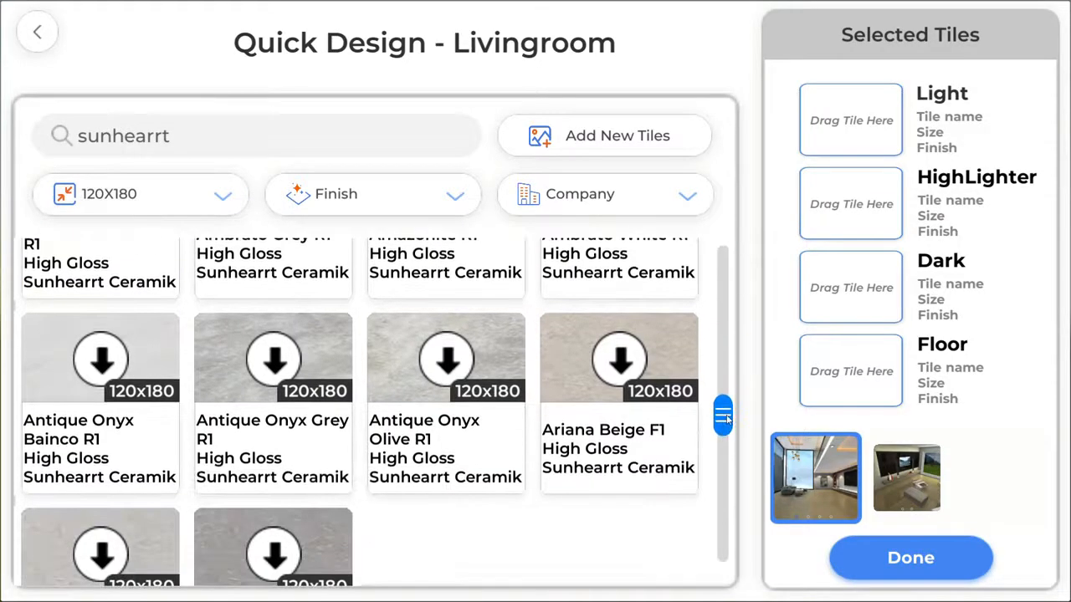
{"action": "left_click", "coordinate": [620, 361]}
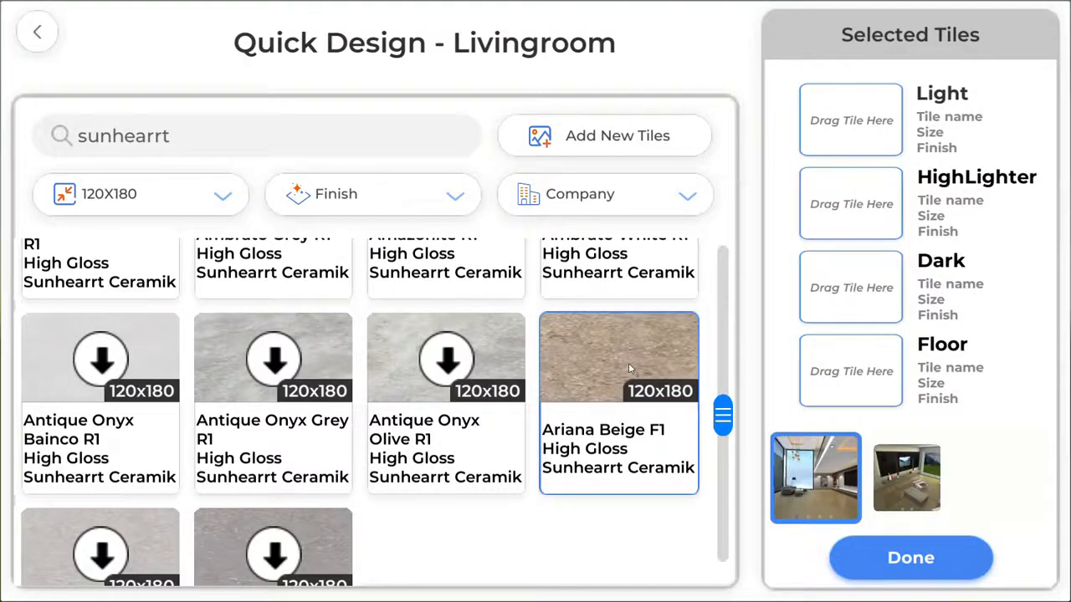
{"action": "left_click_drag", "start_coordinate": [629, 368], "coordinate": [848, 373]}
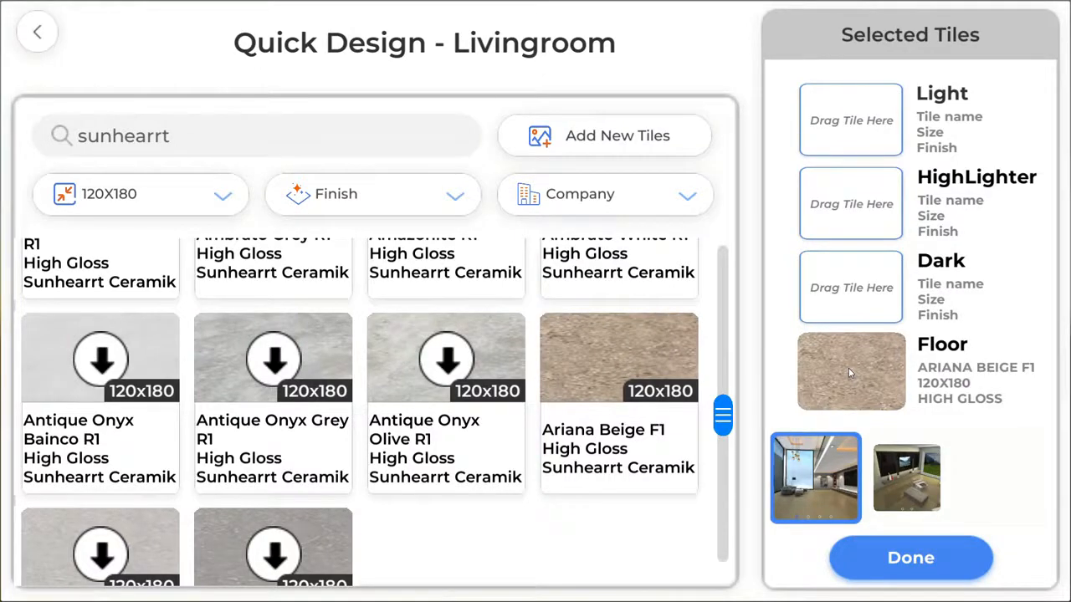
{"action": "left_click", "coordinate": [928, 565]}
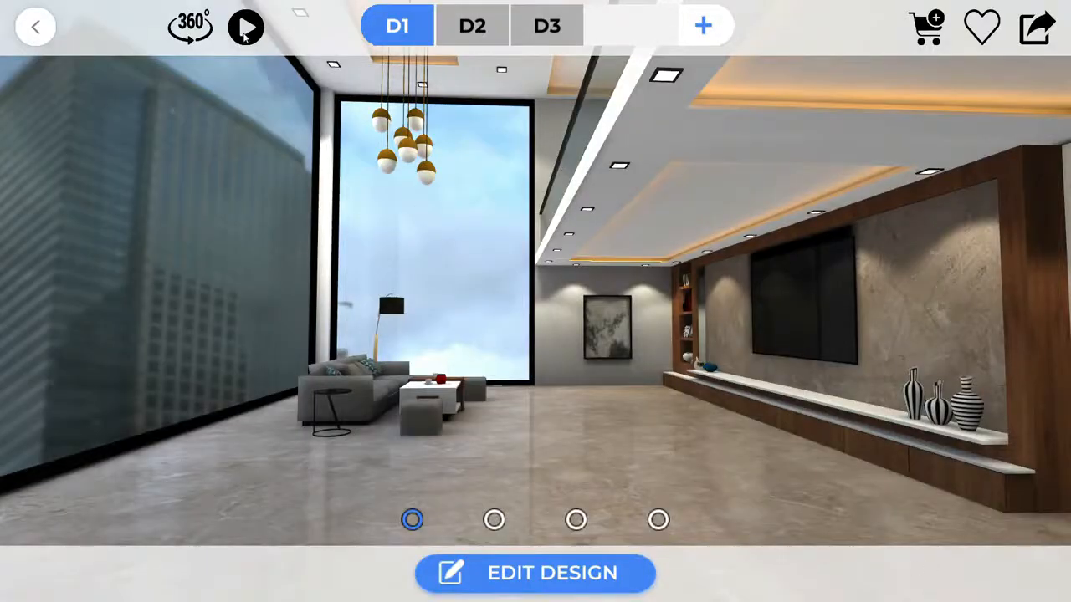
Watch a walkthrough of living room D1, then enter edit mode looking down at the floor.
{"action": "left_click", "coordinate": [245, 27]}
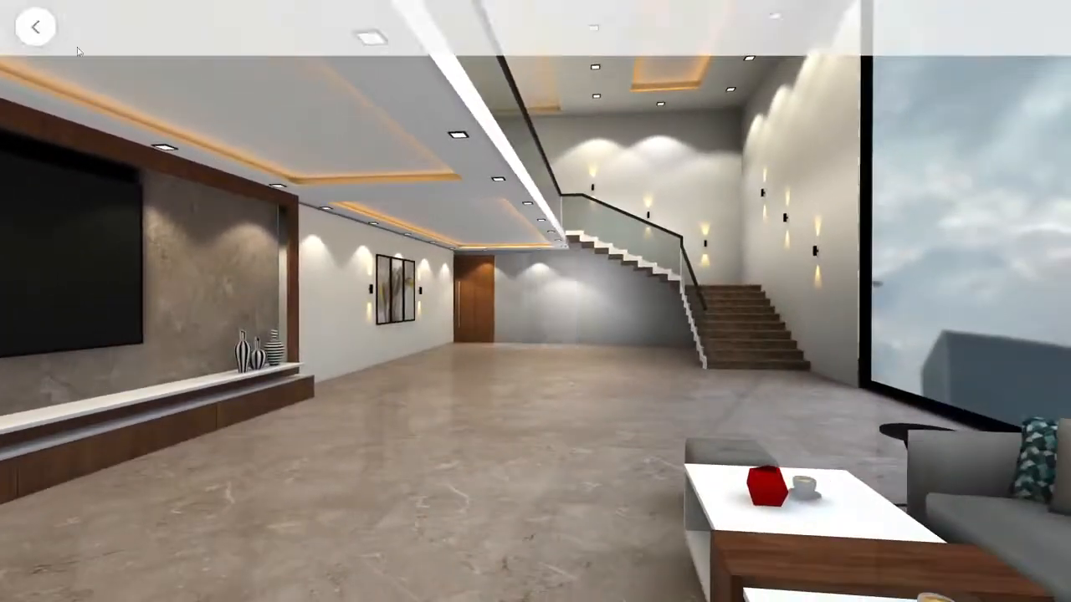
{"action": "left_click", "coordinate": [39, 28]}
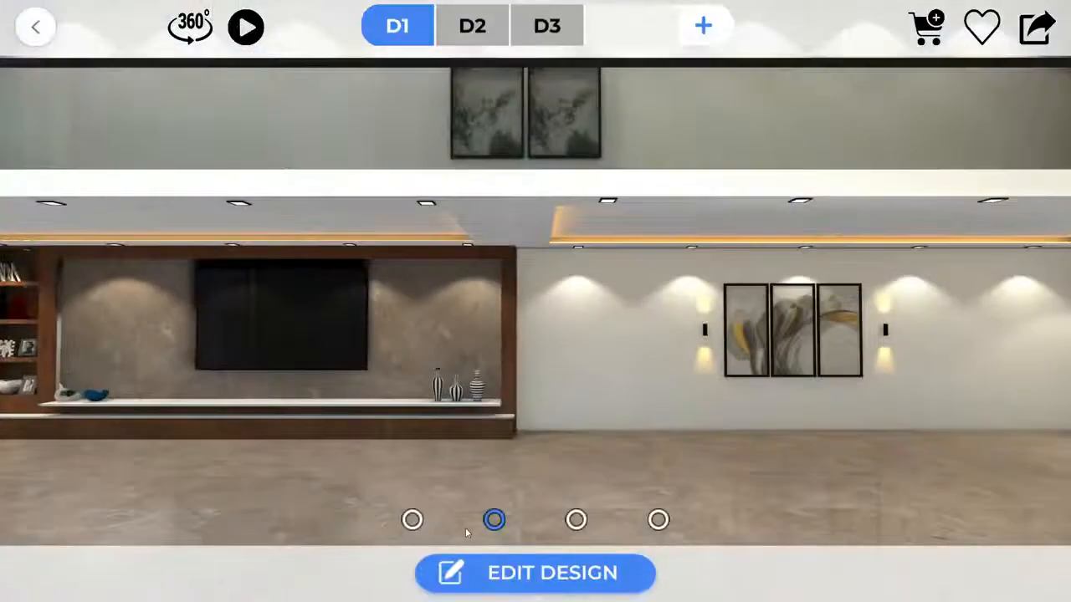
{"action": "left_click", "coordinate": [525, 576]}
{"action": "mouse_move", "coordinate": [535, 401]}
{"action": "left_mouse_down"}
{"action": "mouse_move", "coordinate": [502, 465]}
{"action": "mouse_move", "coordinate": [578, 464]}
{"action": "left_mouse_up"}
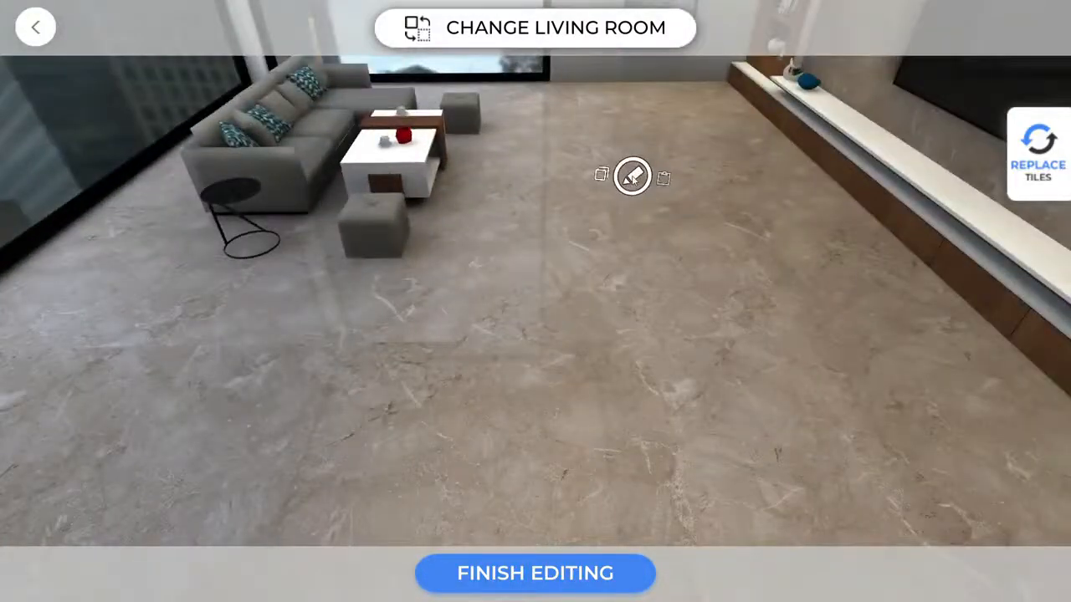
Give the floor tiles 797264 grey-brown grout lines both horizontally and vertically.
{"action": "left_click", "coordinate": [633, 176]}
{"action": "left_click", "coordinate": [662, 527]}
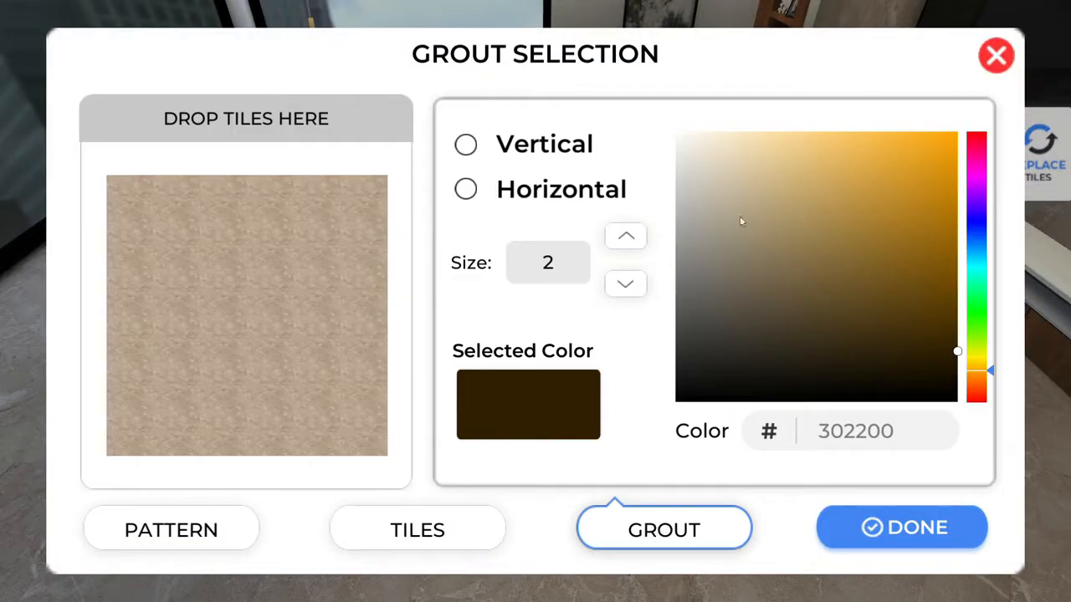
{"action": "mouse_move", "coordinate": [741, 221]}
{"action": "left_mouse_down"}
{"action": "mouse_move", "coordinate": [724, 237]}
{"action": "mouse_move", "coordinate": [725, 276]}
{"action": "left_mouse_up"}
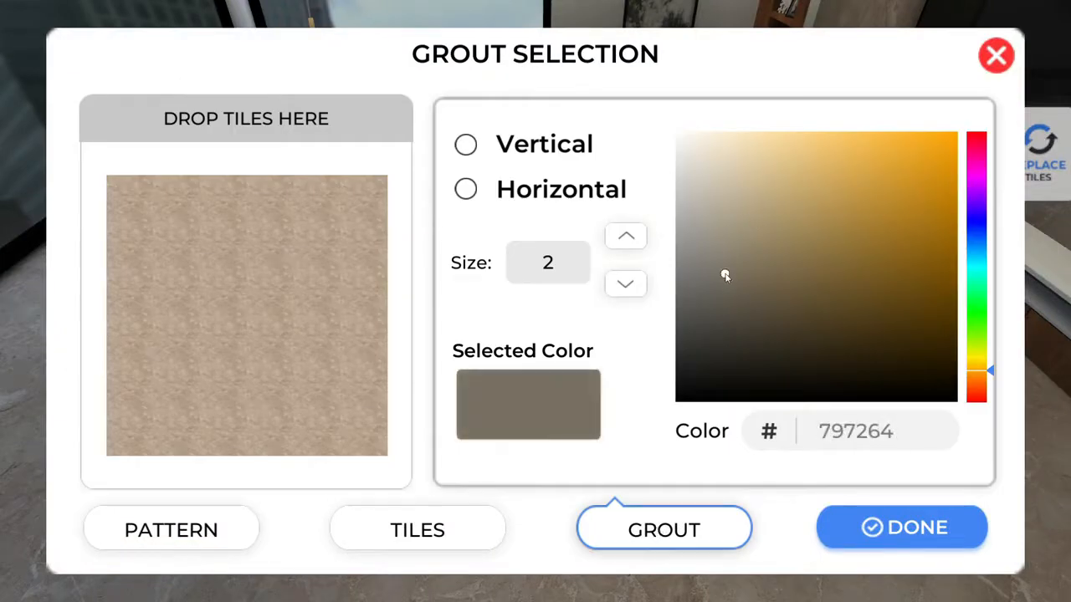
{"action": "left_click", "coordinate": [538, 196]}
{"action": "left_click", "coordinate": [535, 151]}
{"action": "left_click", "coordinate": [909, 527]}
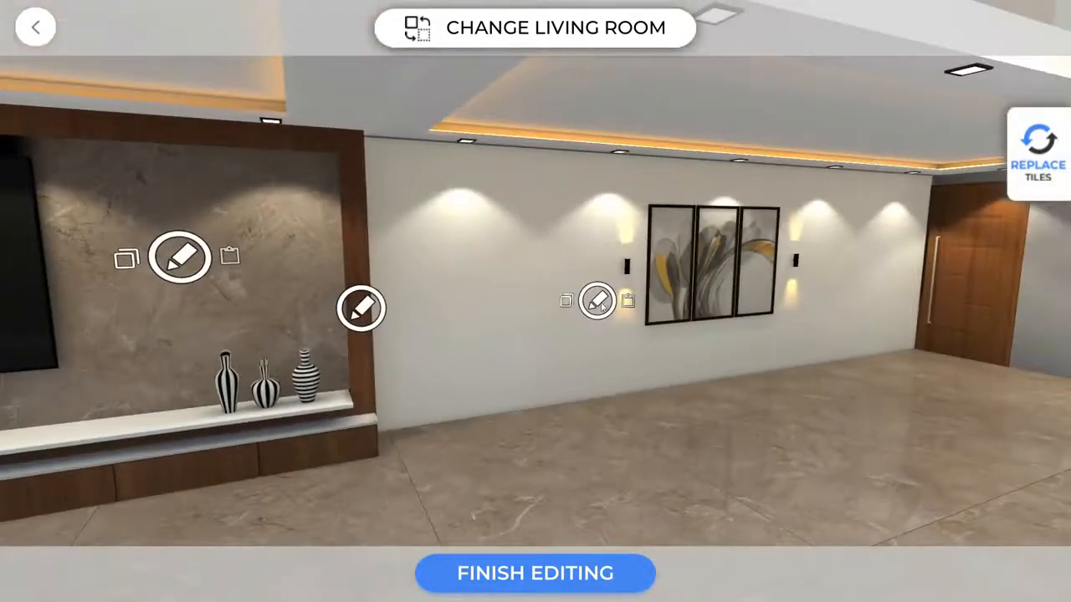
Paint the wall holding the three-panel painting plain pale pink ECDDDD and copy its finish.
{"action": "left_click", "coordinate": [599, 303]}
{"action": "left_click", "coordinate": [181, 169]}
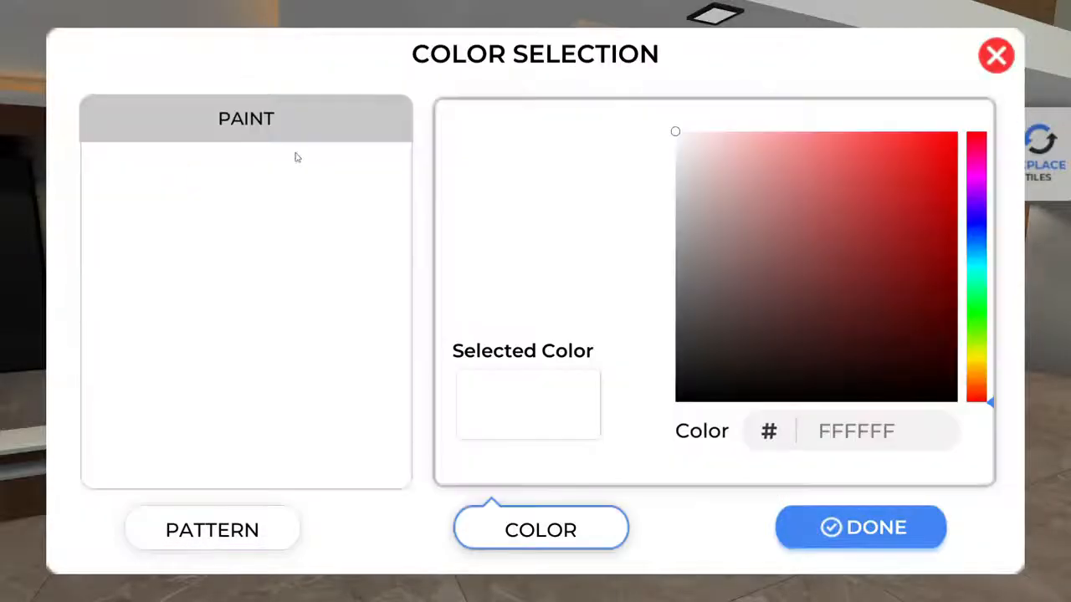
{"action": "left_click_drag", "start_coordinate": [693, 194], "coordinate": [694, 156]}
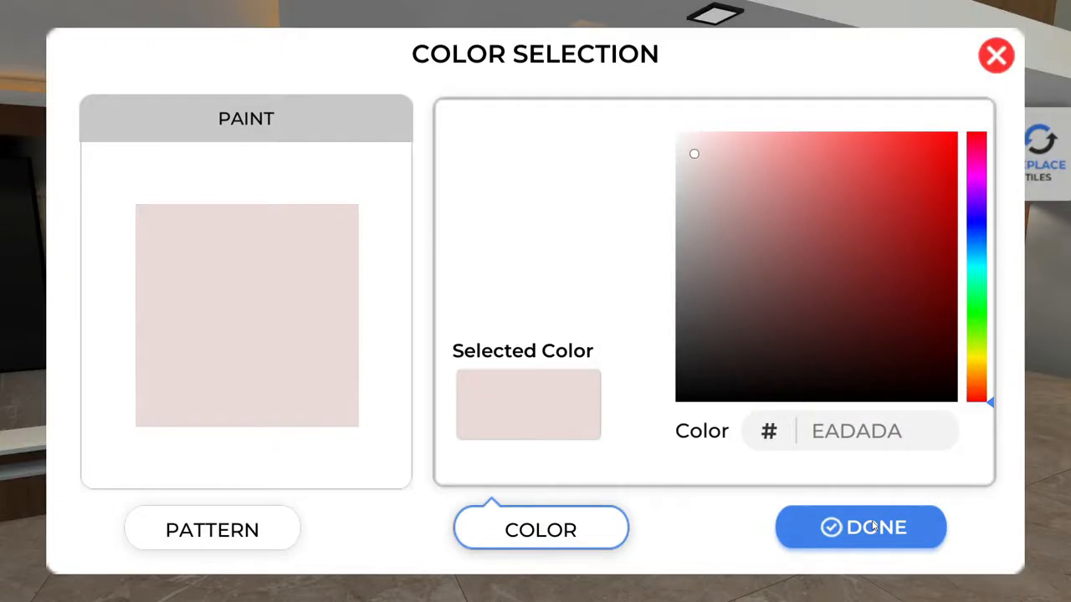
{"action": "left_click", "coordinate": [177, 544]}
{"action": "left_click", "coordinate": [227, 148]}
{"action": "left_click_drag", "start_coordinate": [711, 176], "coordinate": [695, 154]}
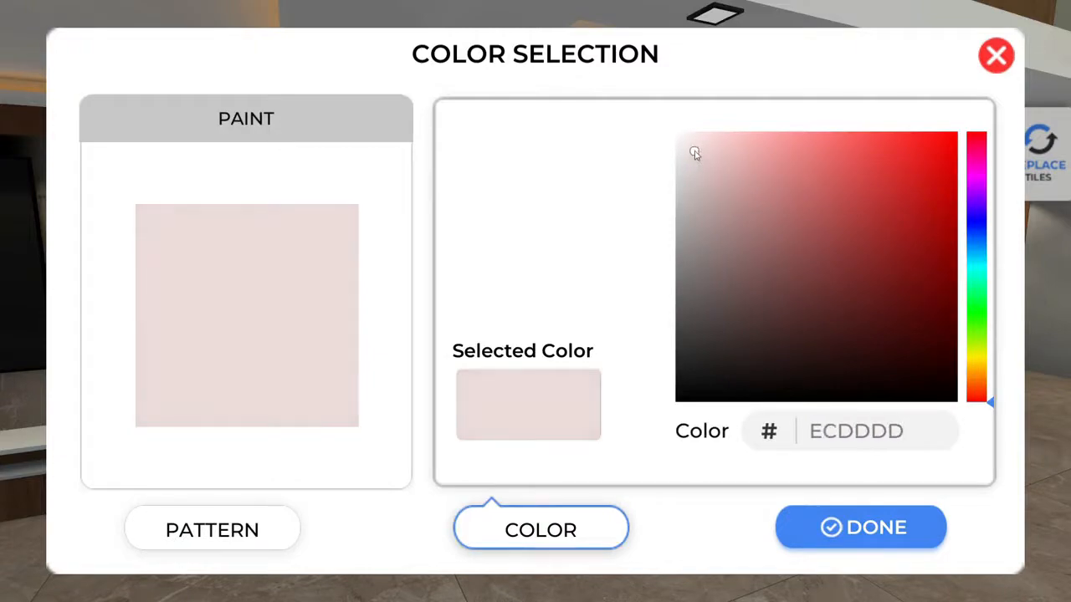
{"action": "left_click", "coordinate": [924, 540]}
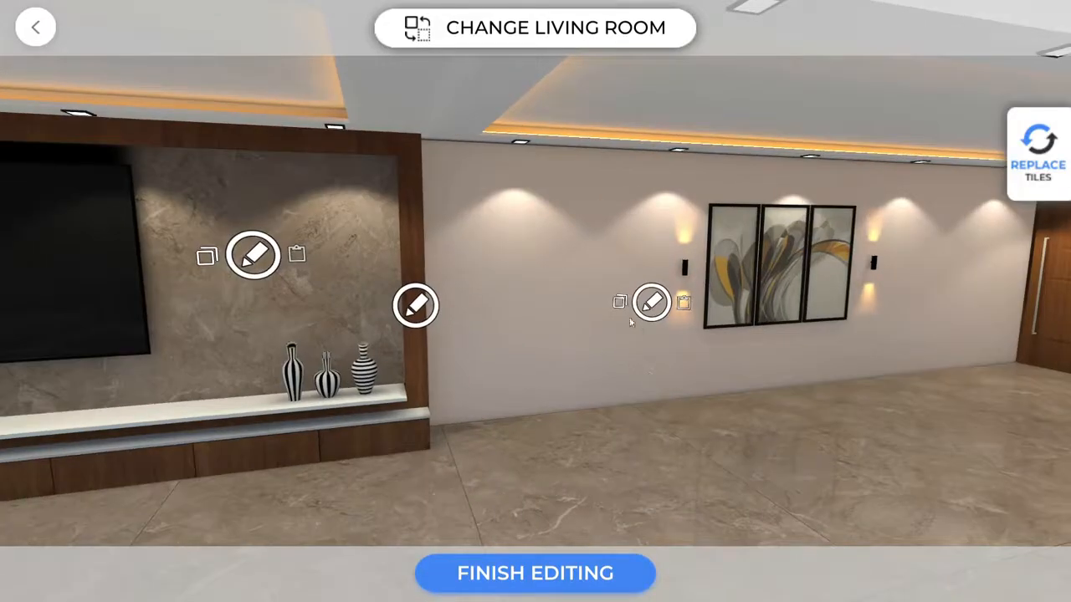
{"action": "left_click", "coordinate": [620, 303]}
Paste the pink finish onto the right wall, then search the staircase wall's tiles for 'sun'.
{"action": "mouse_move", "coordinate": [666, 395]}
{"action": "left_mouse_down"}
{"action": "mouse_move", "coordinate": [675, 406]}
{"action": "mouse_move", "coordinate": [667, 402]}
{"action": "left_mouse_up"}
{"action": "left_click", "coordinate": [720, 226]}
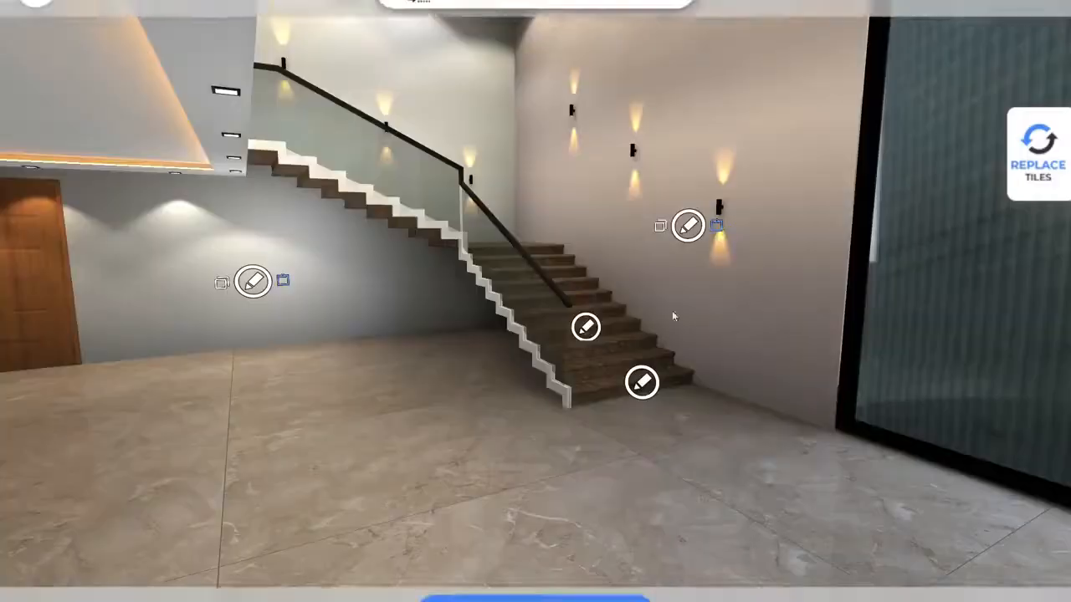
{"action": "left_click_drag", "start_coordinate": [473, 423], "coordinate": [611, 421]}
{"action": "left_click", "coordinate": [461, 275]}
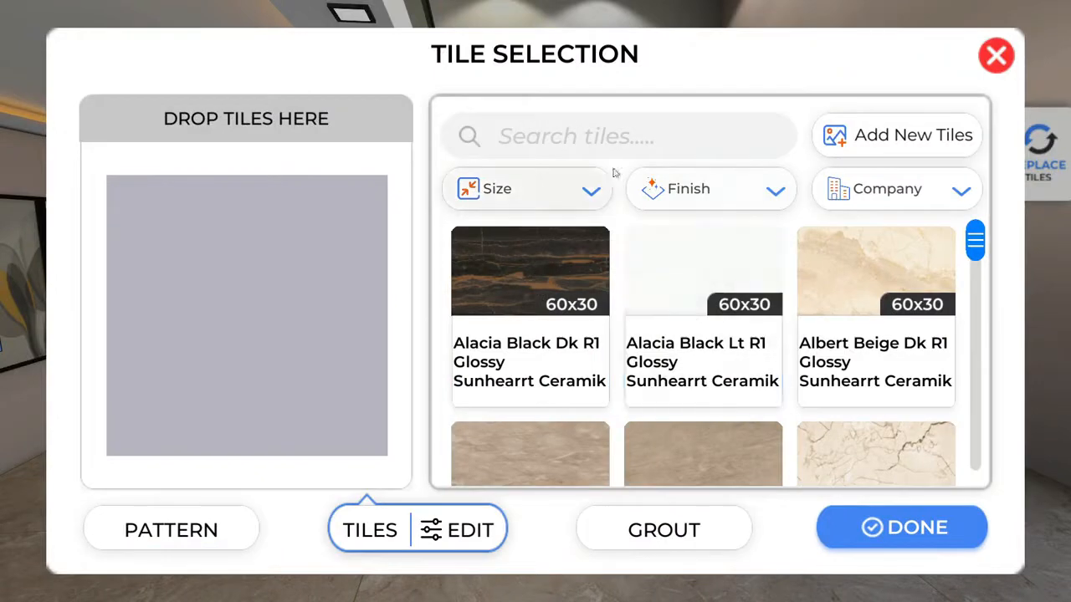
{"action": "left_click", "coordinate": [599, 143]}
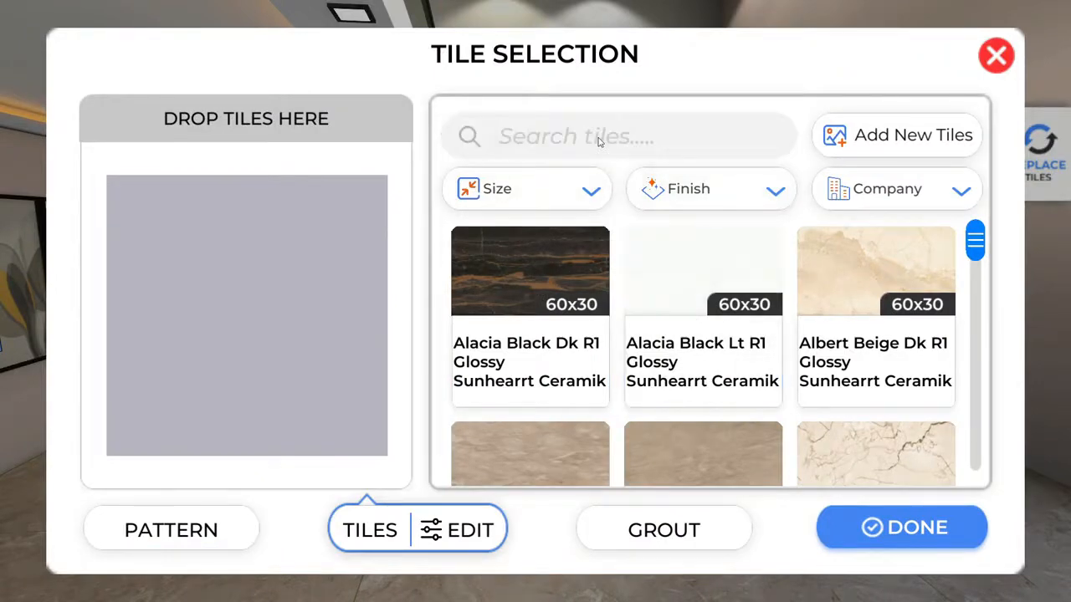
{"action": "type", "text": "sunhearrt"}
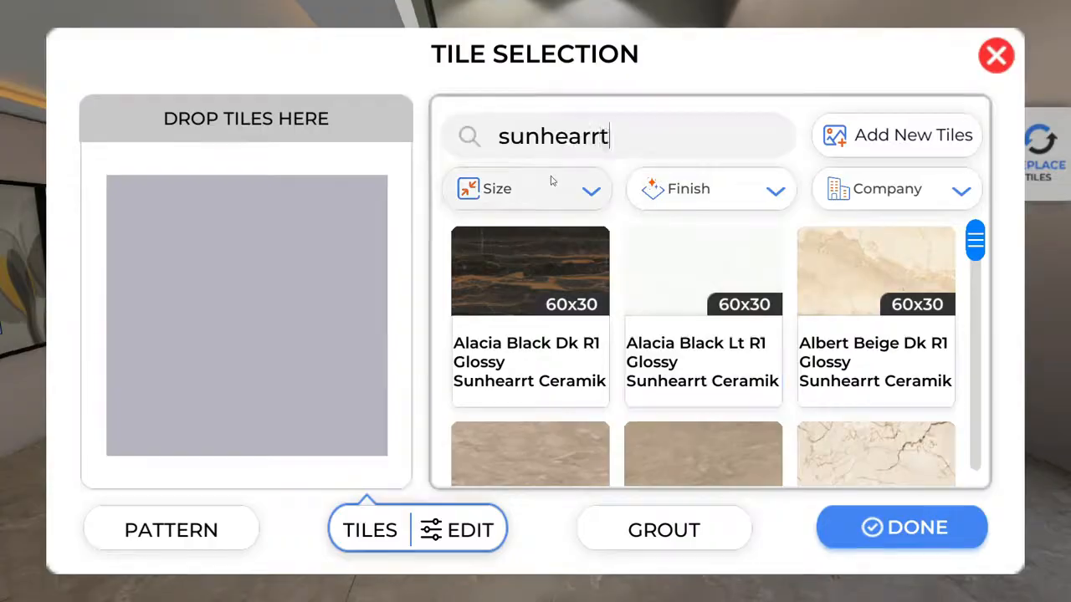
{"action": "key", "text": "Return"}
Filter to 160X80 tiles and choose Pulpis Extra Brown for the staircase wall.
{"action": "left_click", "coordinate": [591, 191]}
{"action": "left_click_drag", "start_coordinate": [600, 199], "coordinate": [600, 308]}
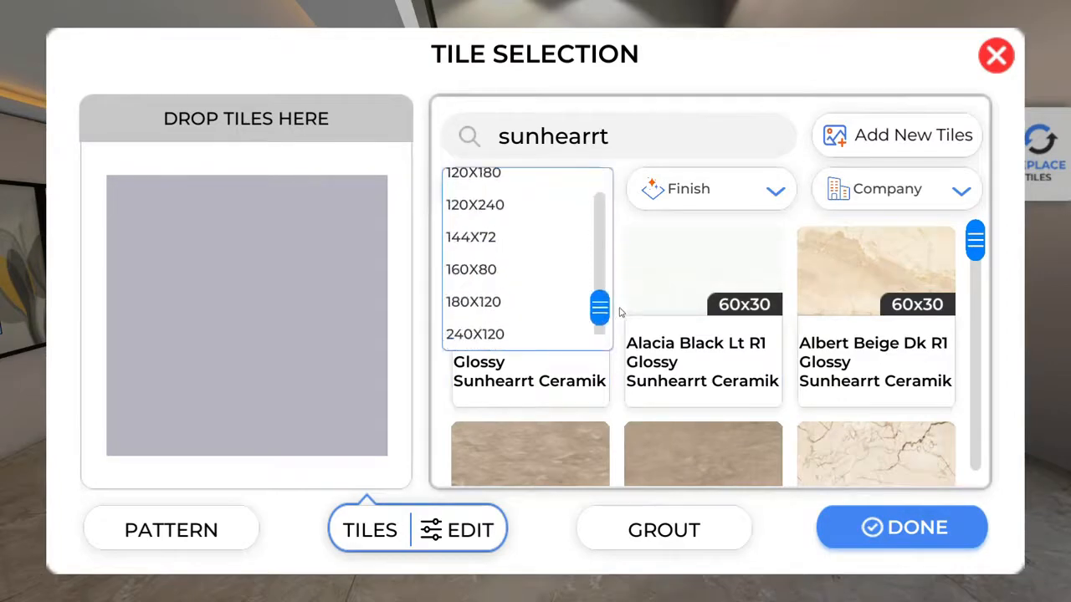
{"action": "left_click", "coordinate": [490, 269]}
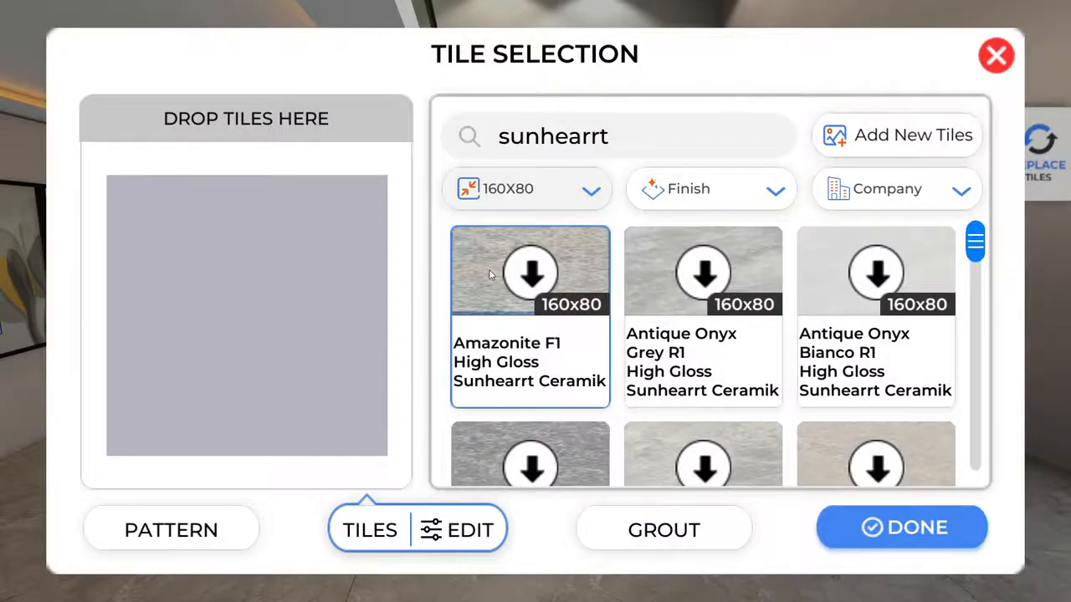
{"action": "left_click_drag", "start_coordinate": [979, 244], "coordinate": [974, 433]}
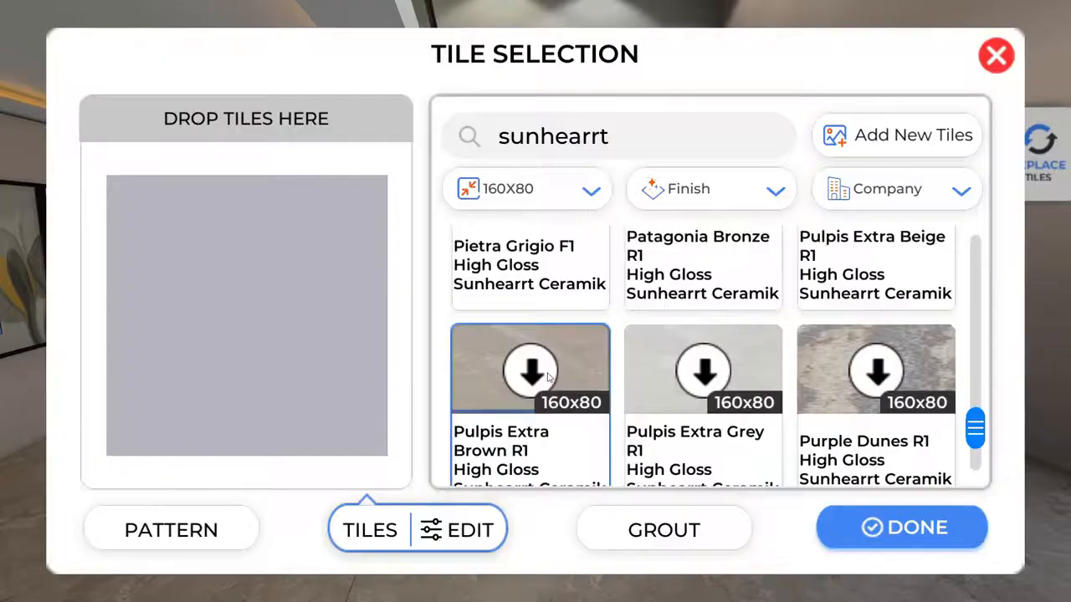
{"action": "left_click", "coordinate": [547, 375]}
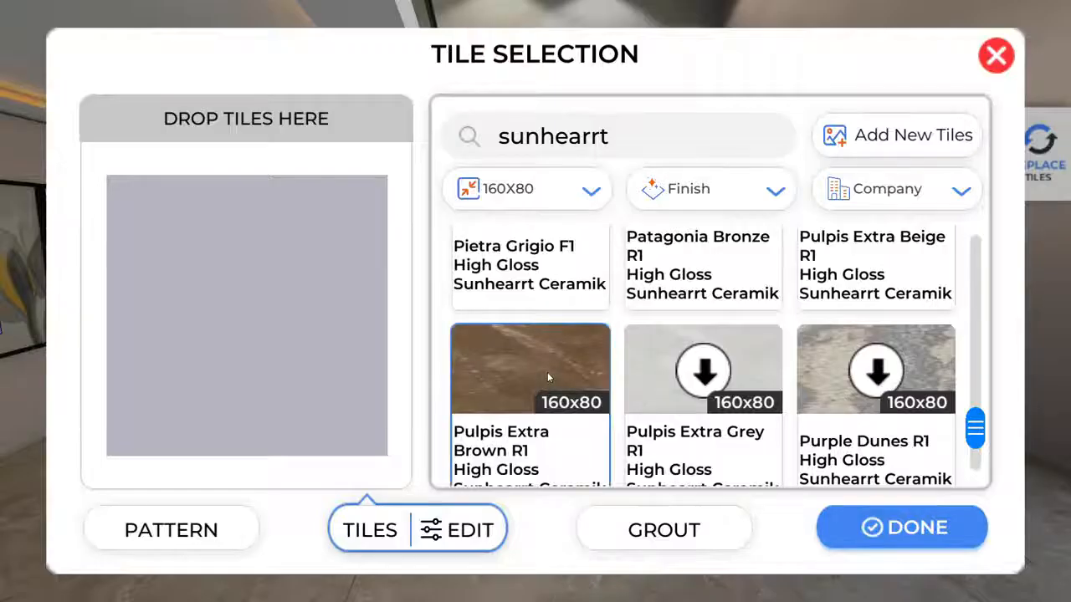
{"action": "left_click", "coordinate": [547, 372]}
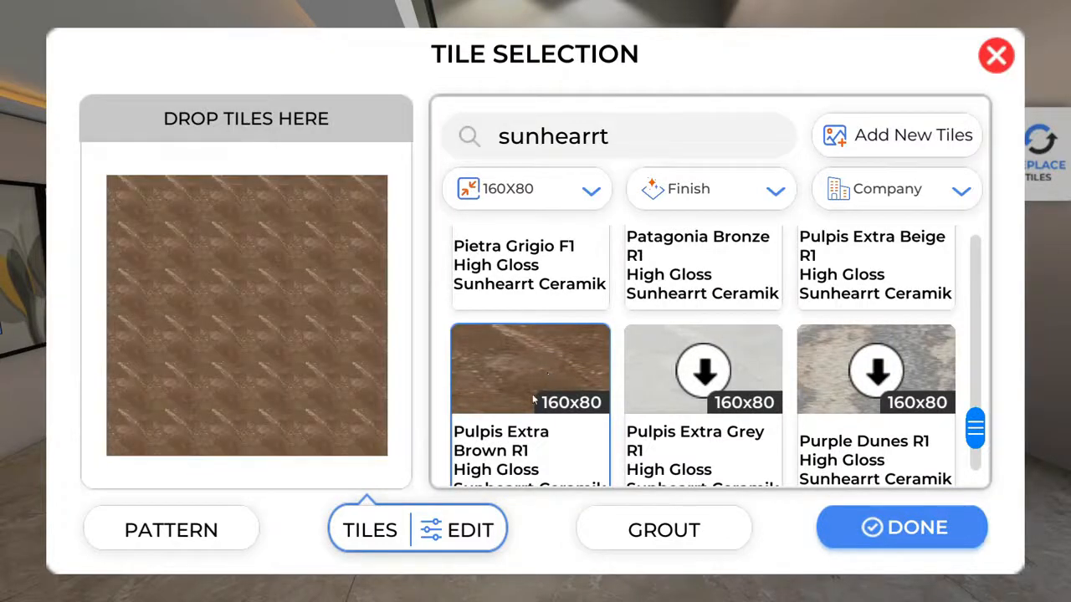
Lay the Pulpis Extra Brown tiles book-matched and apply them with dark 301F01 grout.
{"action": "left_click", "coordinate": [474, 530]}
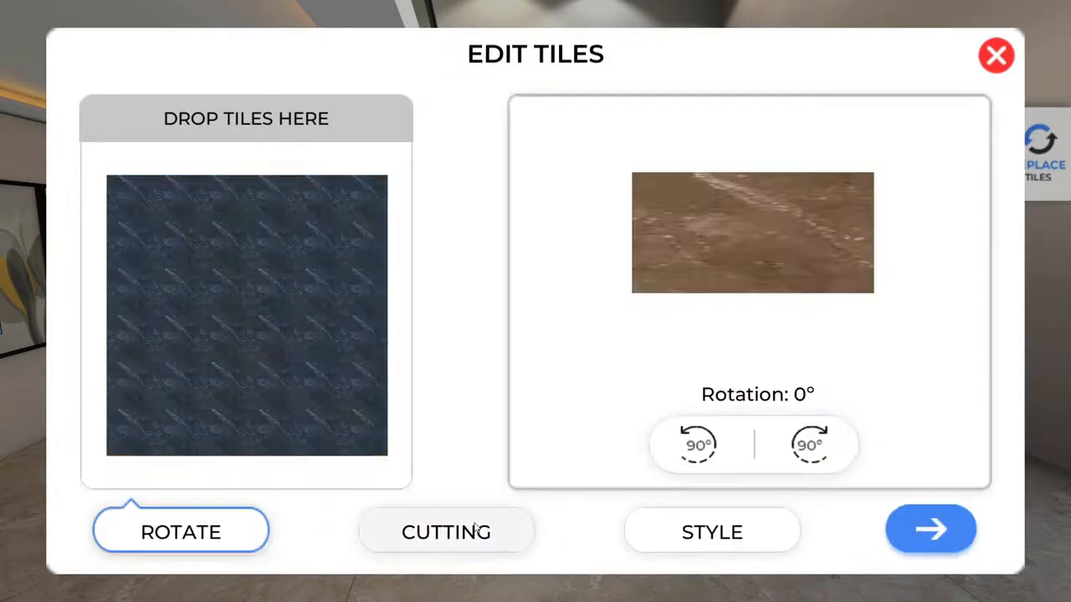
{"action": "left_click", "coordinate": [702, 532]}
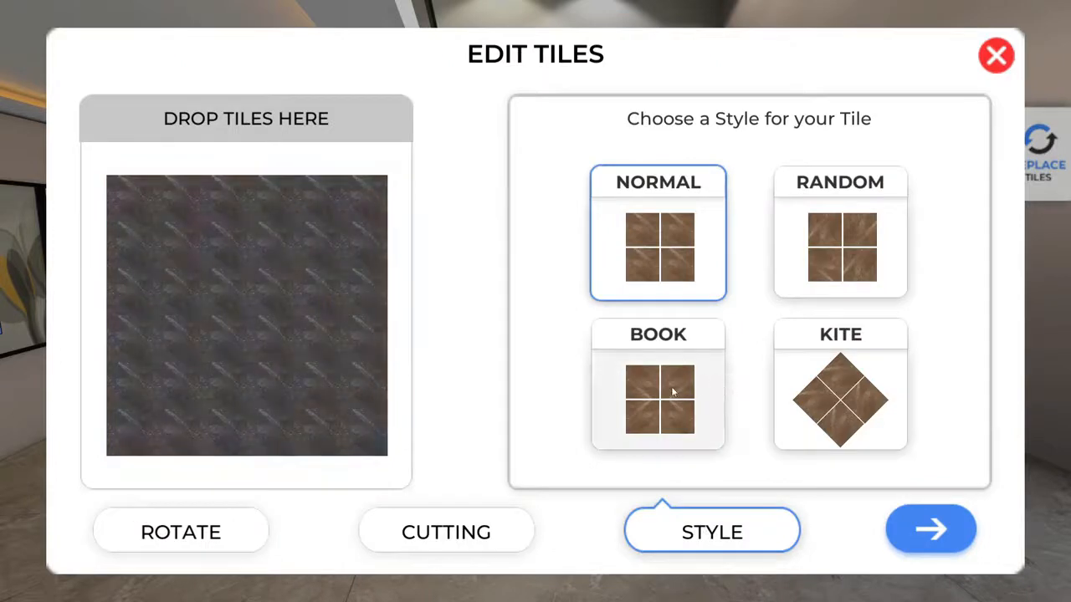
{"action": "left_click", "coordinate": [677, 388]}
{"action": "left_click", "coordinate": [930, 529]}
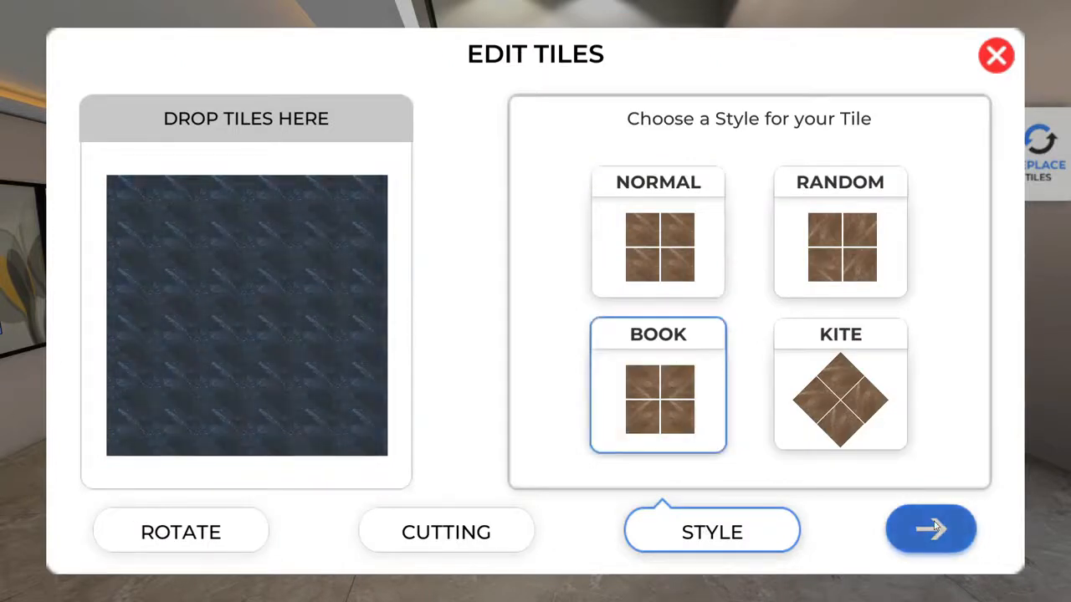
{"action": "left_click", "coordinate": [674, 536]}
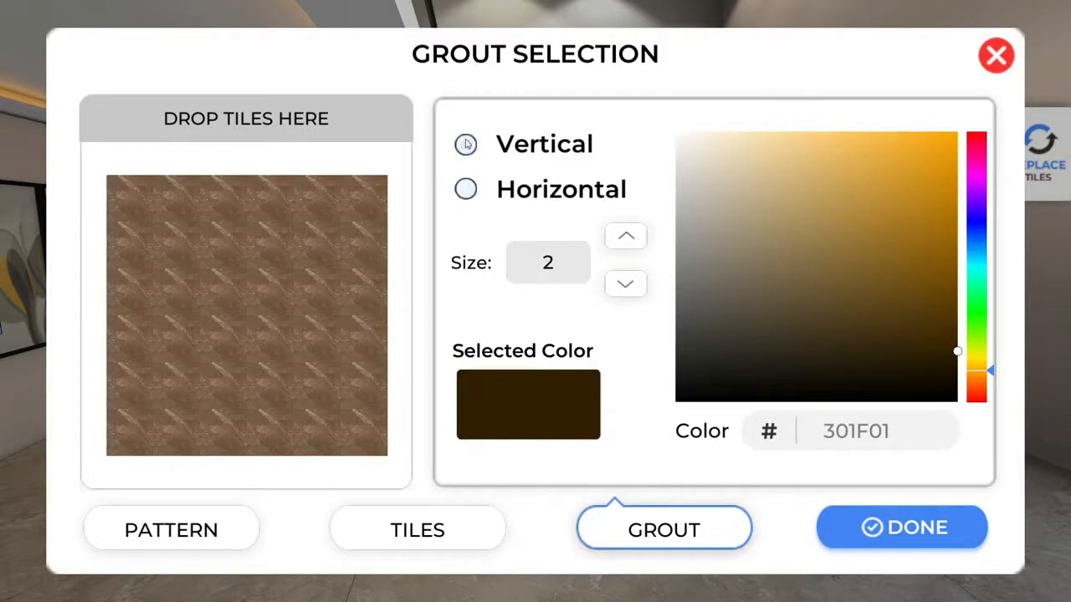
{"action": "left_click", "coordinate": [876, 538]}
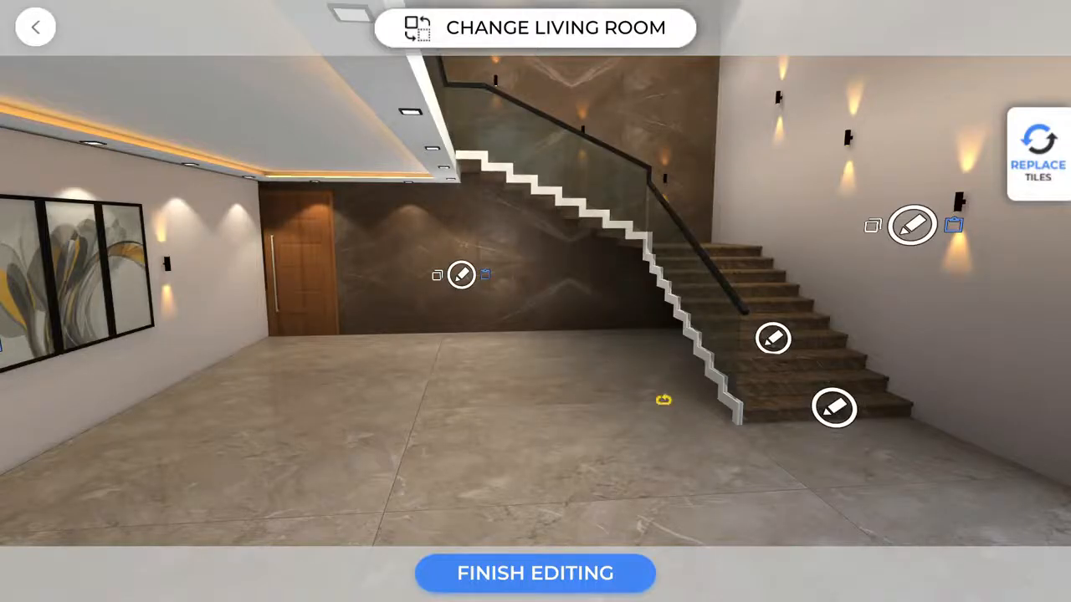
Clear the tile search and set the stair steps to Elapse Taupe.
{"action": "left_click_drag", "start_coordinate": [663, 400], "coordinate": [629, 350]}
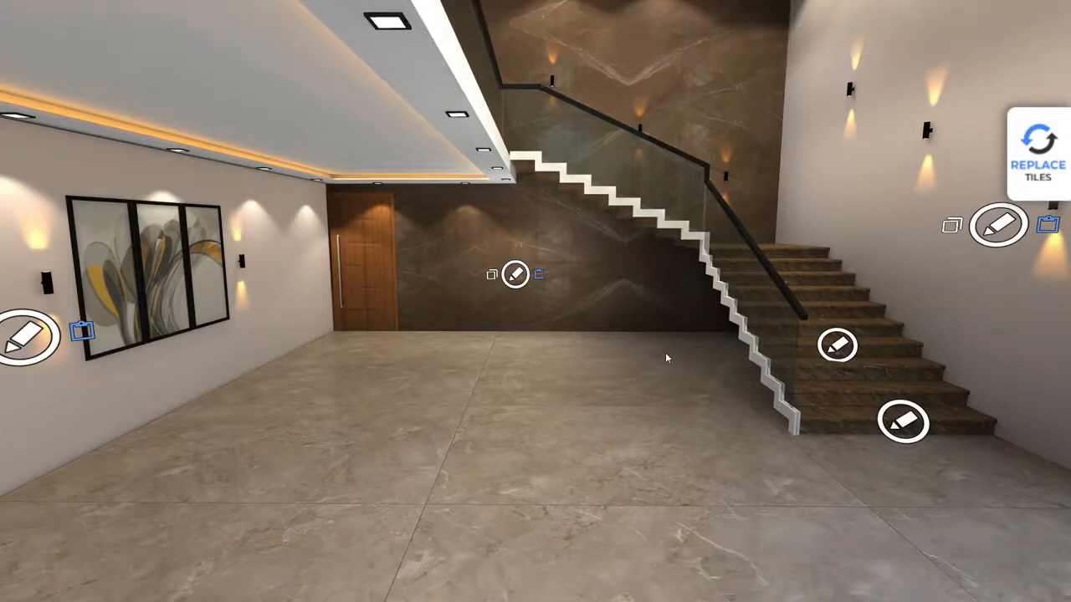
{"action": "left_click", "coordinate": [905, 424]}
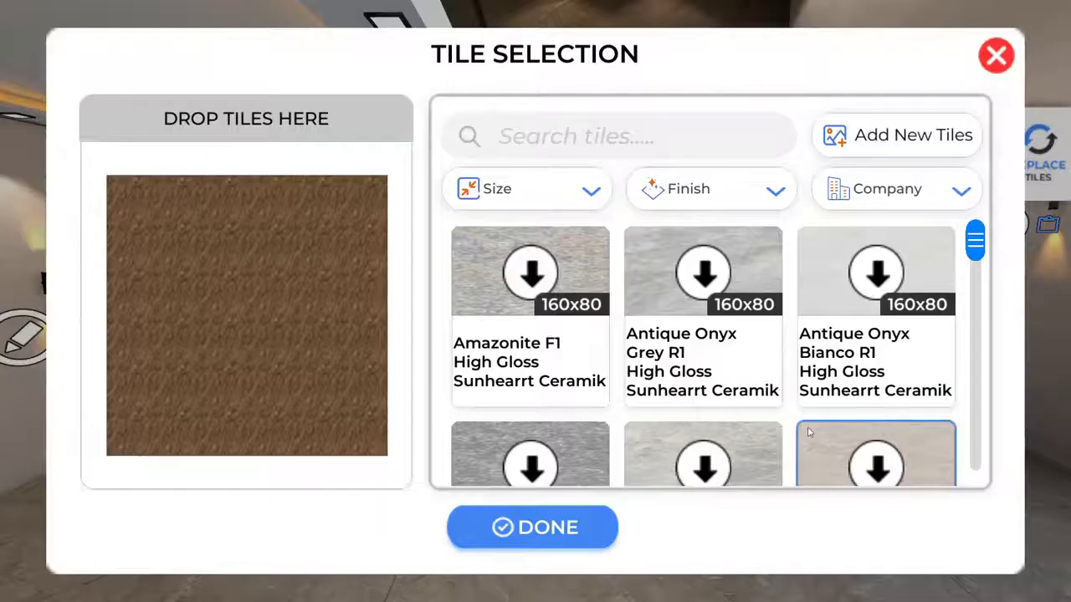
{"action": "left_click", "coordinate": [576, 140]}
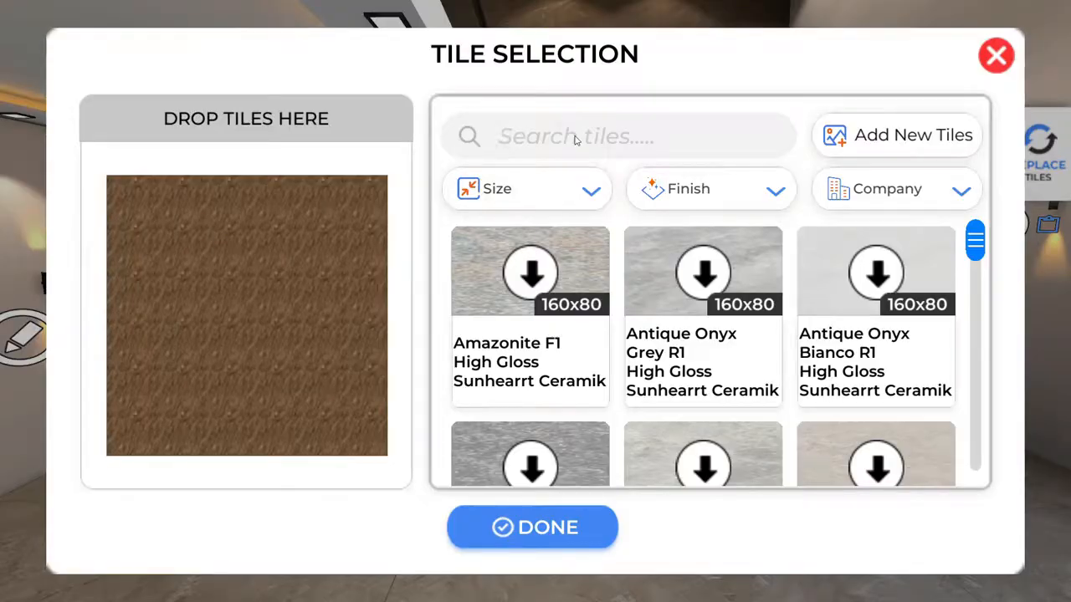
{"action": "key", "text": "Return"}
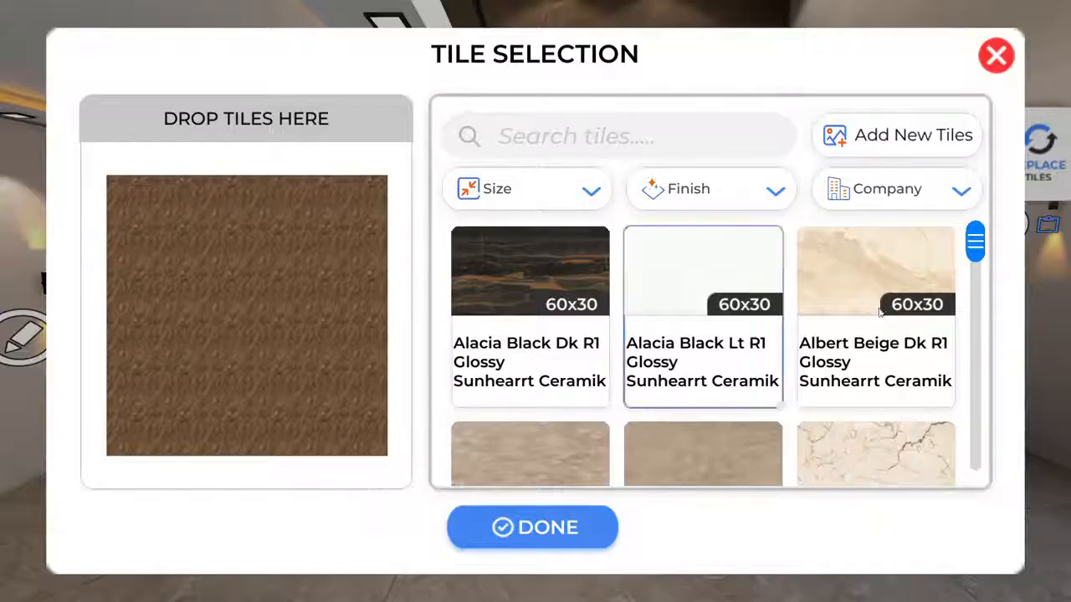
{"action": "scroll", "coordinate": [887, 301], "scroll_direction": "down", "scroll_amount": 3}
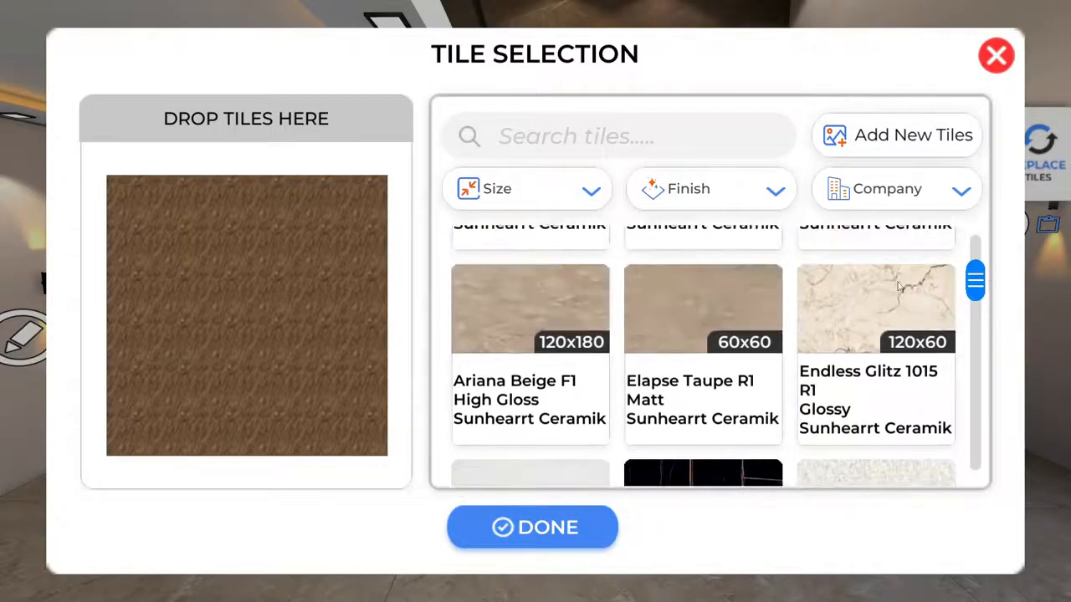
{"action": "left_click", "coordinate": [683, 313]}
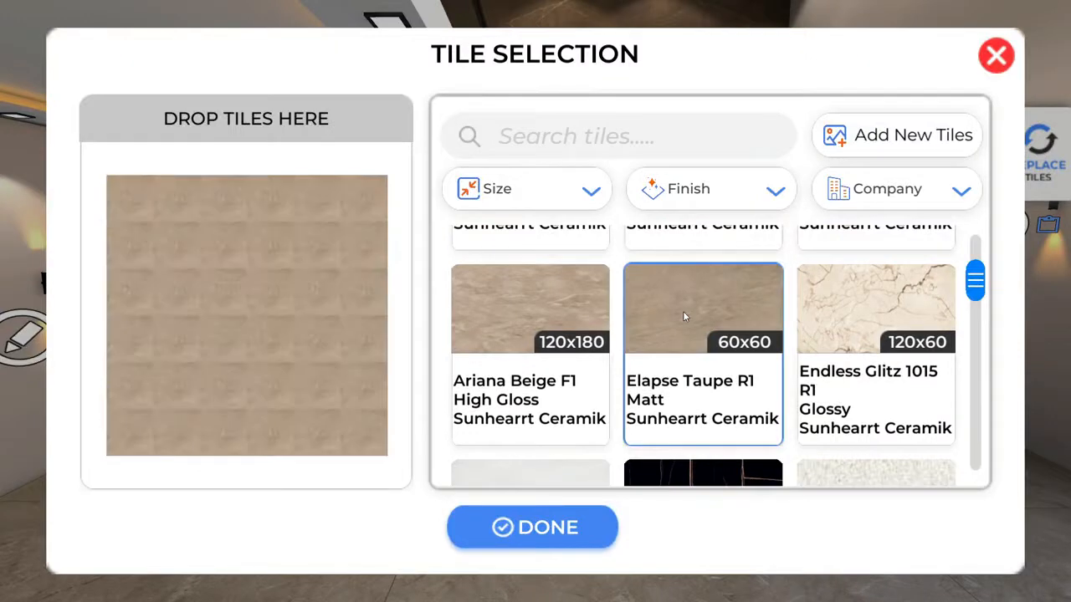
{"action": "left_click", "coordinate": [557, 522]}
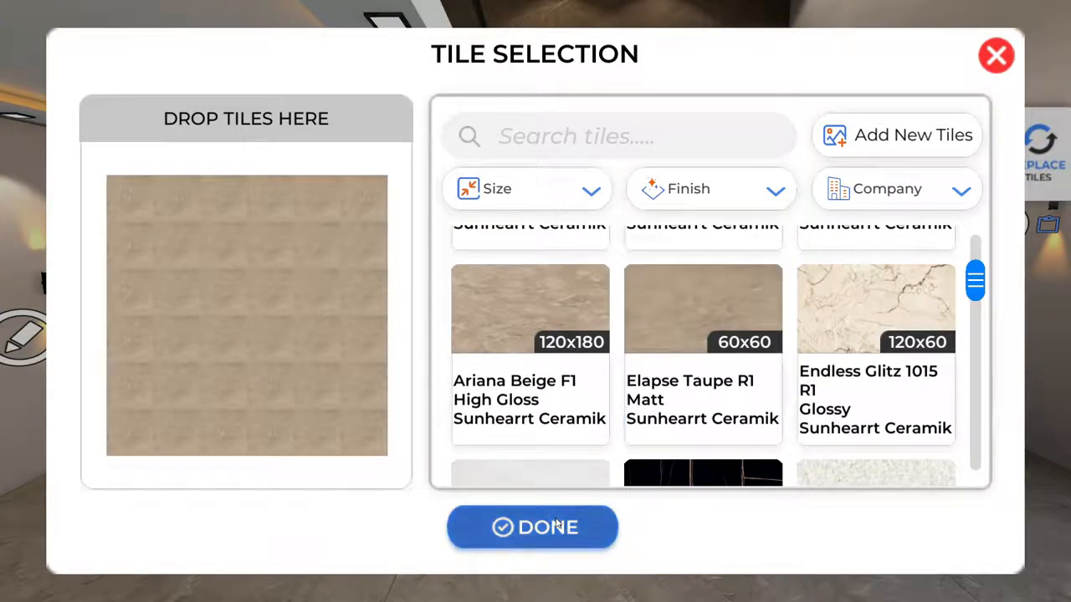
Retile the staircase steps with the dark Alacia Black Dk tile and inspect the result.
{"action": "left_click_drag", "start_coordinate": [785, 474], "coordinate": [855, 441]}
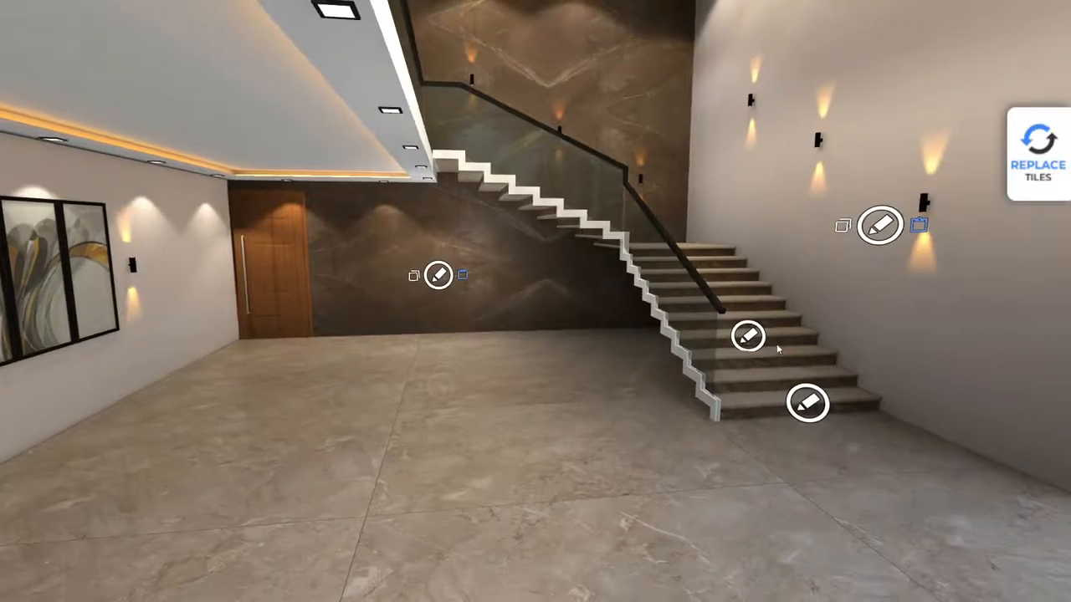
{"action": "left_click", "coordinate": [751, 339]}
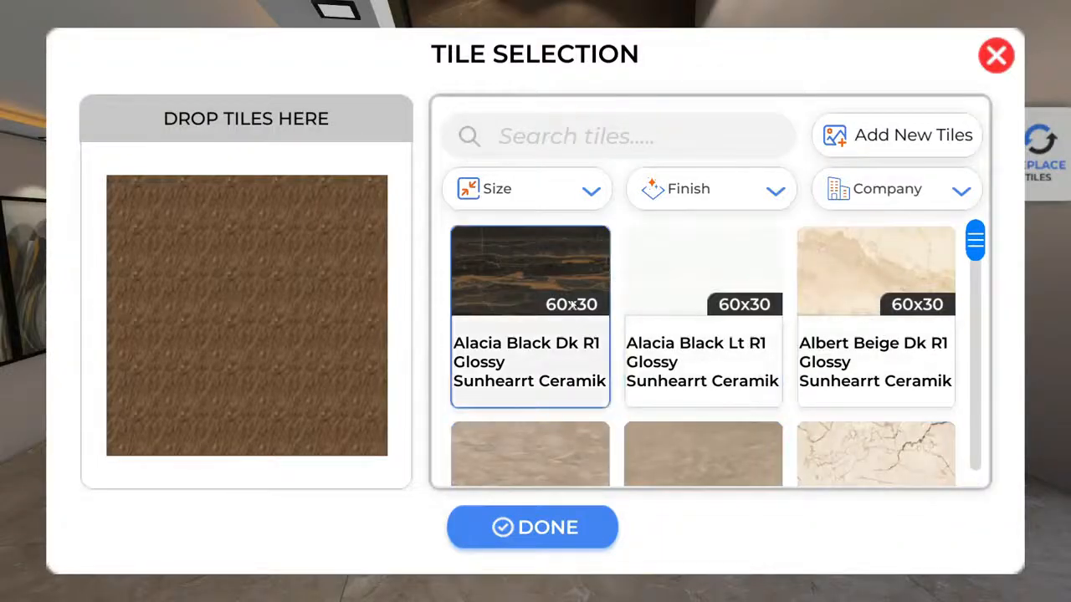
{"action": "left_click", "coordinate": [551, 281]}
{"action": "left_click", "coordinate": [545, 536]}
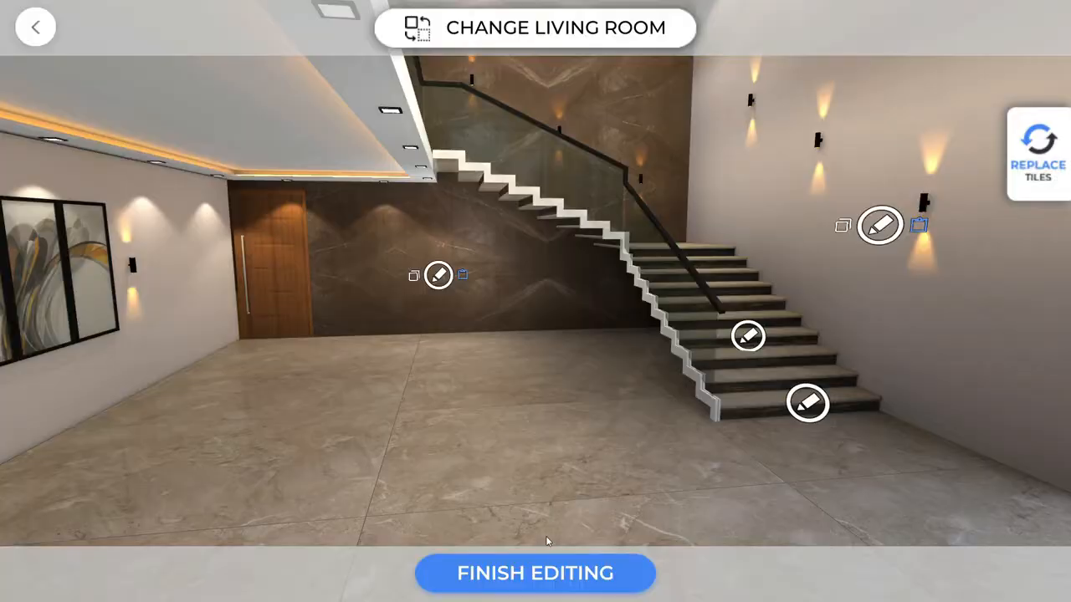
{"action": "left_click_drag", "start_coordinate": [637, 496], "coordinate": [613, 496]}
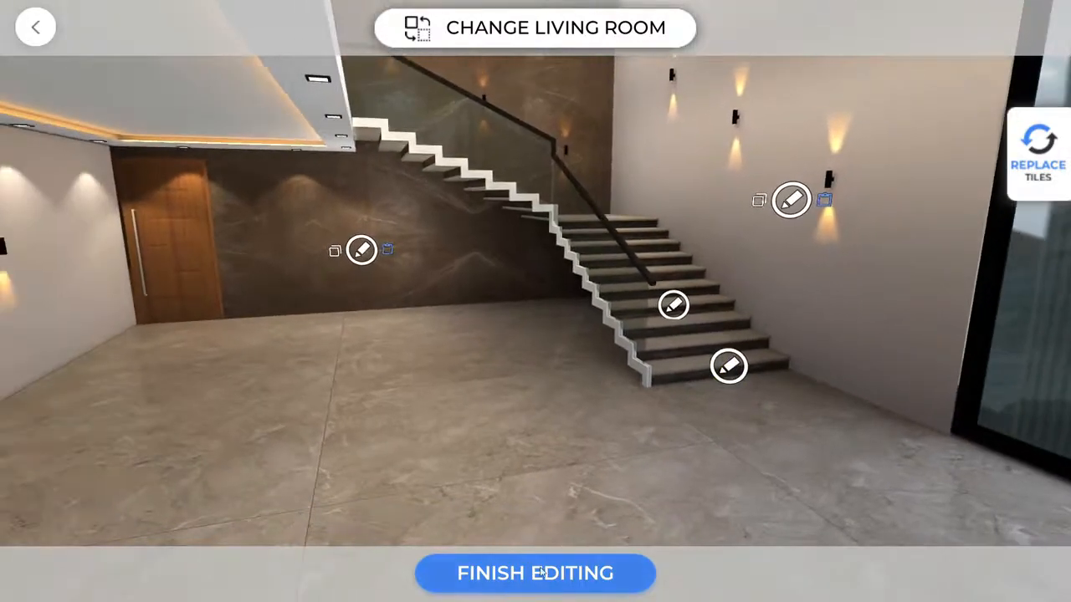
Finish editing, watch a living room walkthrough, then exit to the room-category home screen.
{"action": "left_click", "coordinate": [542, 571]}
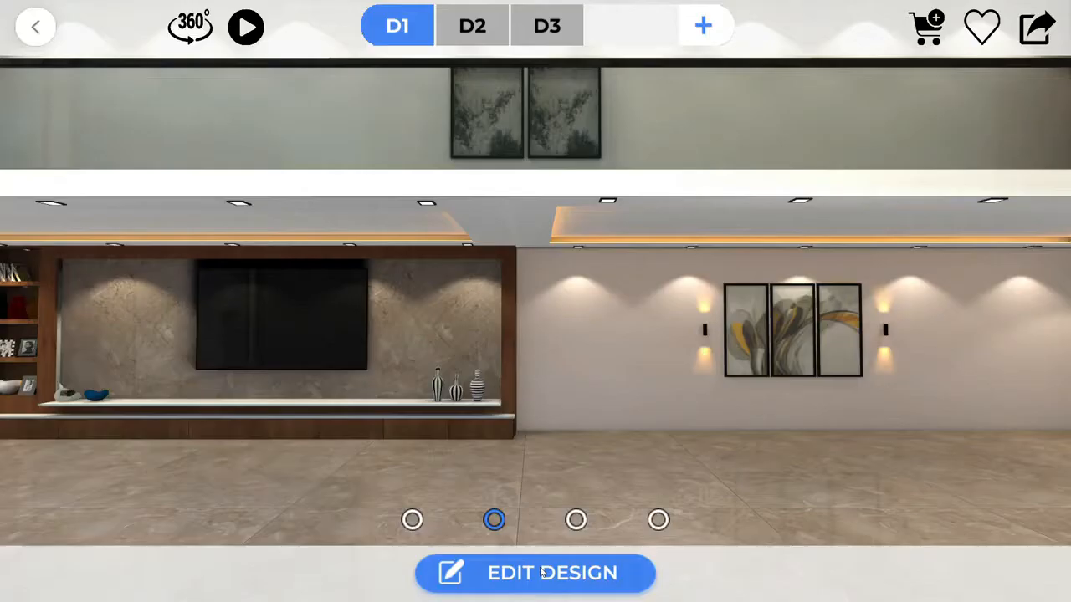
{"action": "left_click", "coordinate": [261, 29]}
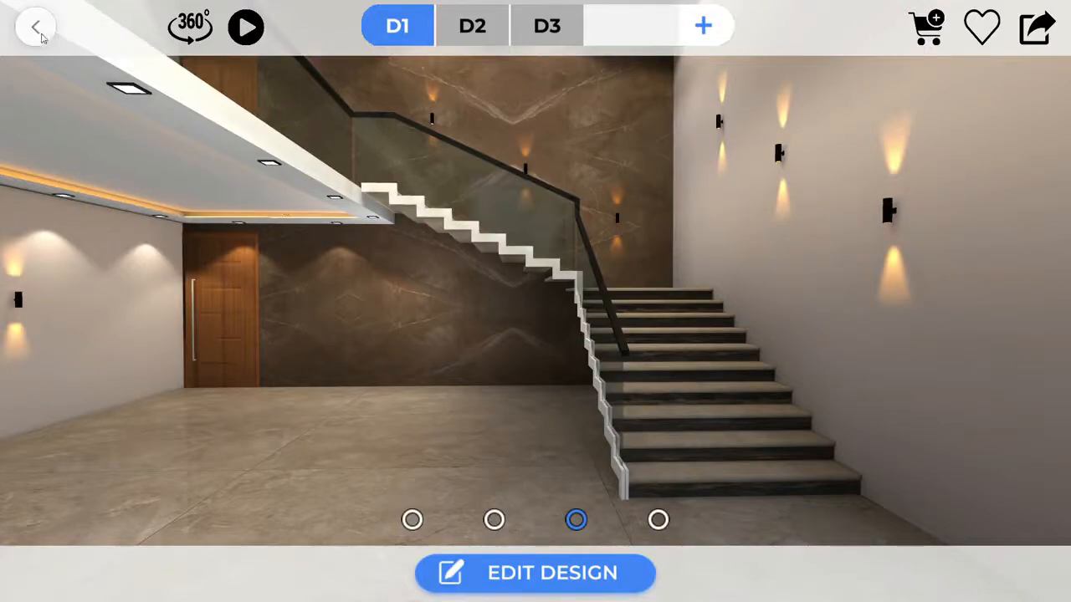
{"action": "left_click", "coordinate": [37, 30]}
{"action": "left_click", "coordinate": [446, 363]}
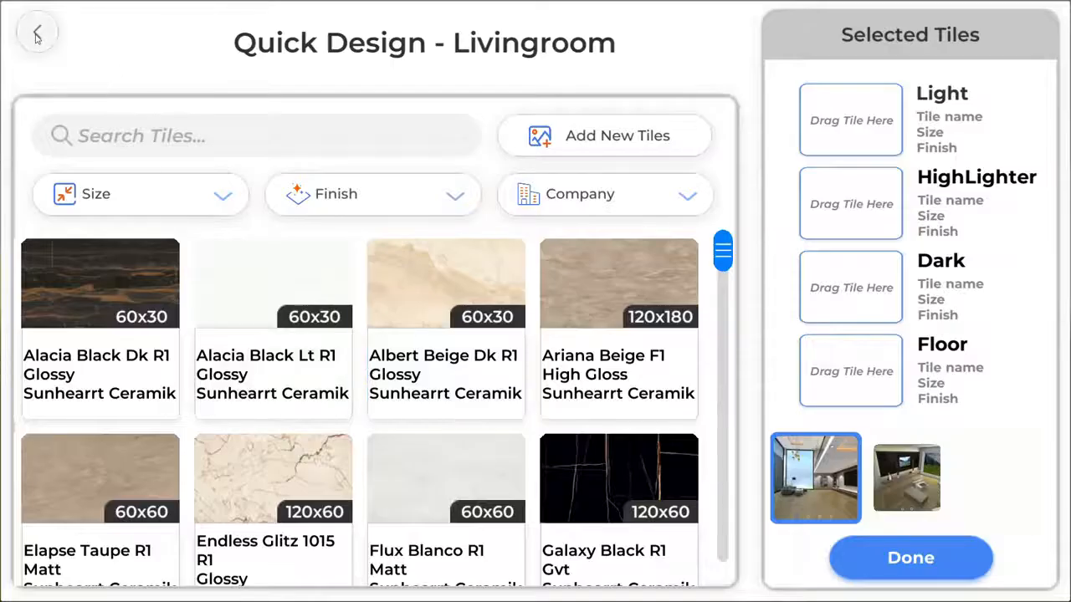
{"action": "left_click", "coordinate": [37, 33]}
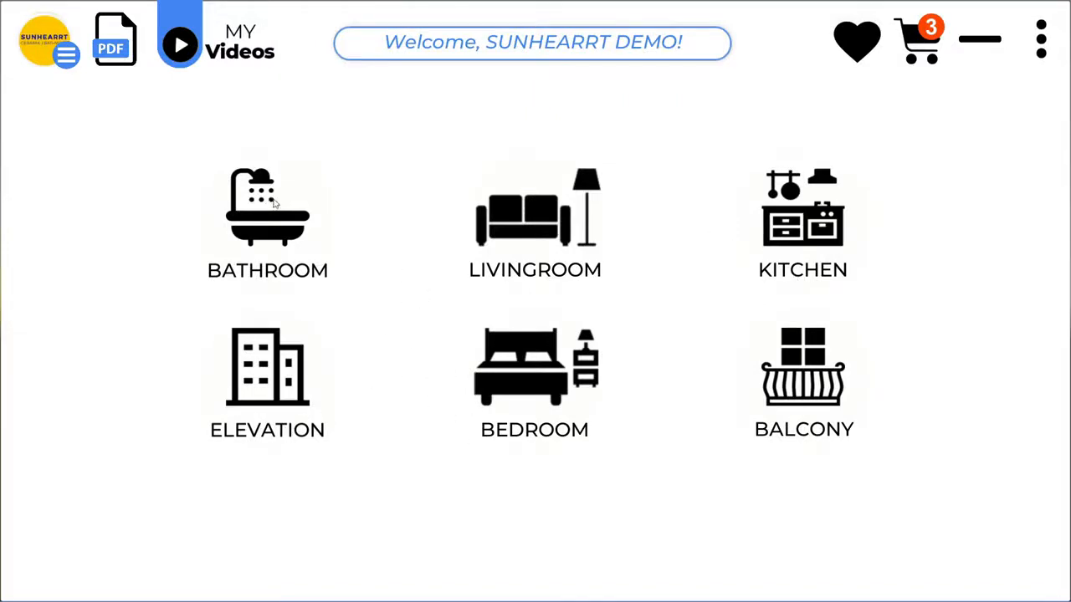
Start a Create Your Own Room bathroom, dismissing the room dimension entry.
{"action": "left_click", "coordinate": [275, 203]}
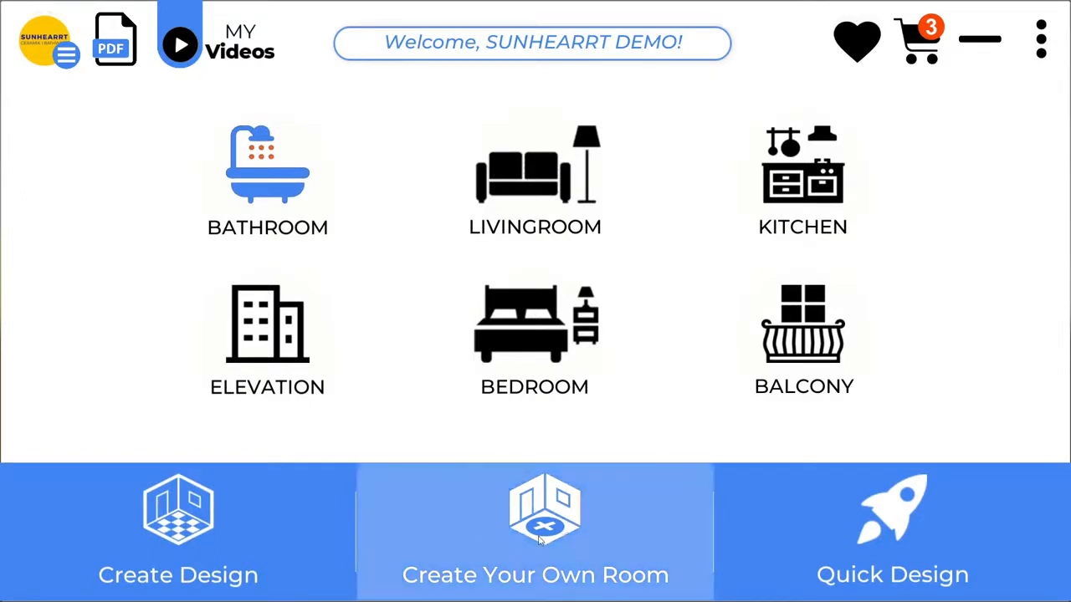
{"action": "left_click", "coordinate": [539, 540]}
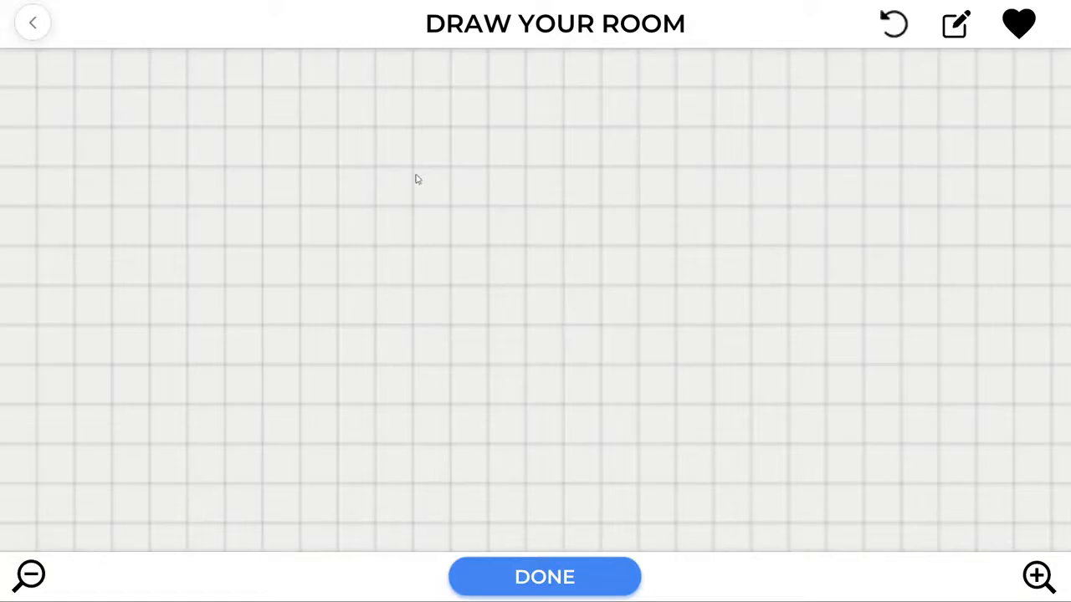
{"action": "left_click", "coordinate": [956, 28]}
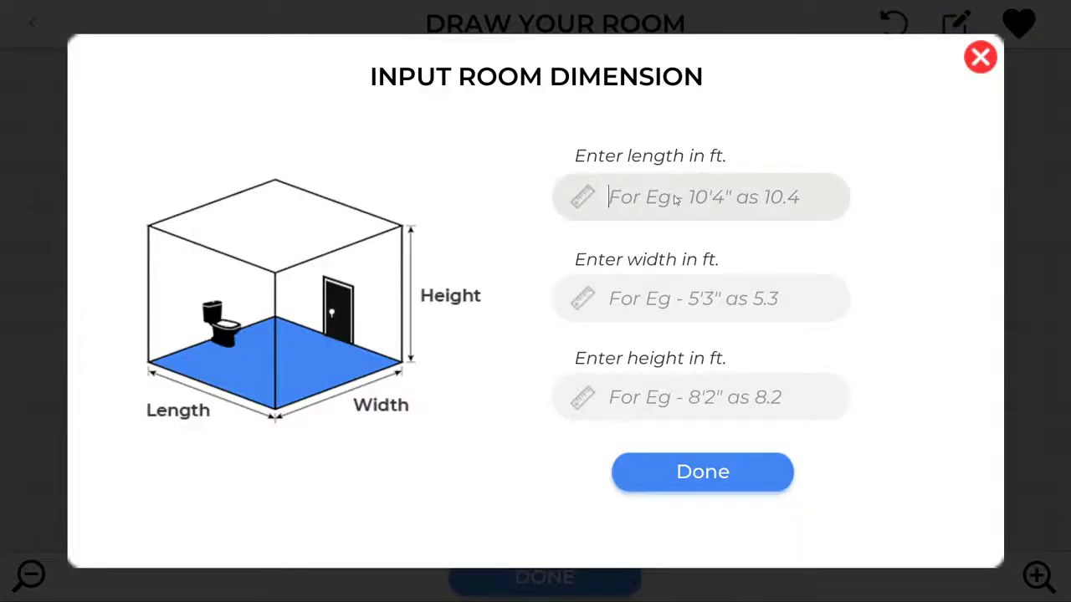
{"action": "left_click", "coordinate": [981, 57]}
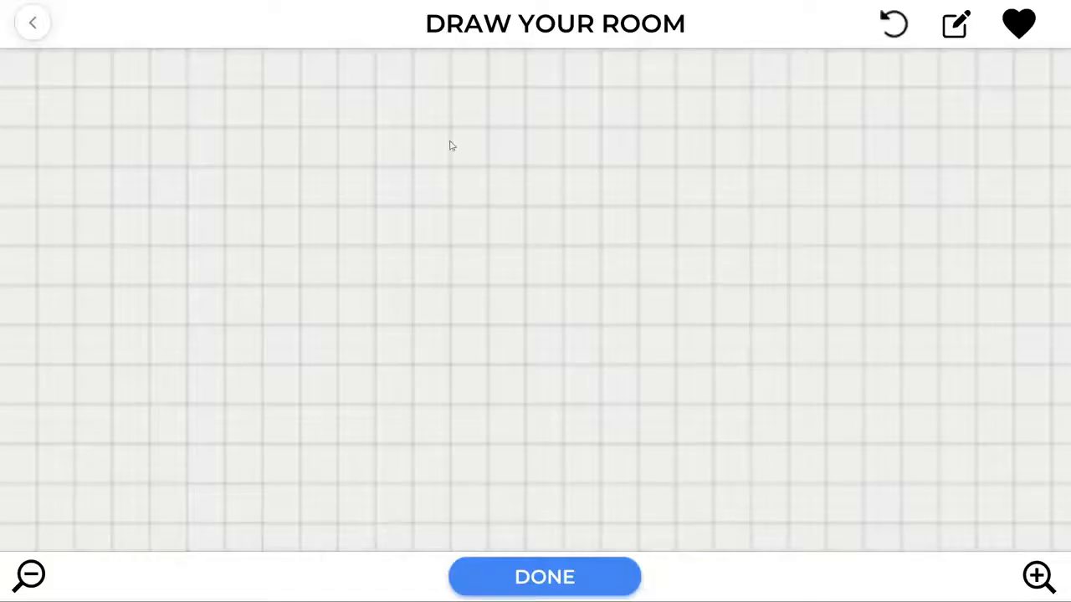
Draw a closed L-shaped outline, 8' by 7' with a 2'×2' notch, and build it.
{"action": "left_click_drag", "start_coordinate": [364, 158], "coordinate": [516, 158]}
{"action": "mouse_move", "coordinate": [516, 156]}
{"action": "left_mouse_down"}
{"action": "mouse_move", "coordinate": [518, 208]}
{"action": "mouse_move", "coordinate": [569, 208]}
{"action": "mouse_move", "coordinate": [574, 354]}
{"action": "mouse_move", "coordinate": [567, 330]}
{"action": "mouse_move", "coordinate": [376, 339]}
{"action": "mouse_move", "coordinate": [363, 154]}
{"action": "left_mouse_up"}
{"action": "left_click", "coordinate": [515, 332]}
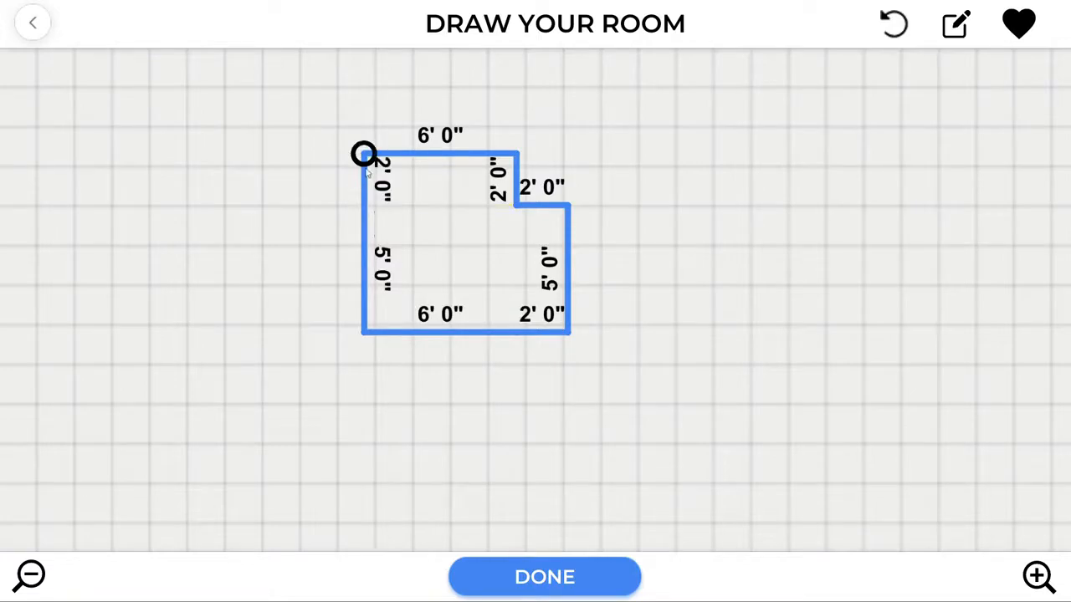
{"action": "left_click", "coordinate": [558, 588]}
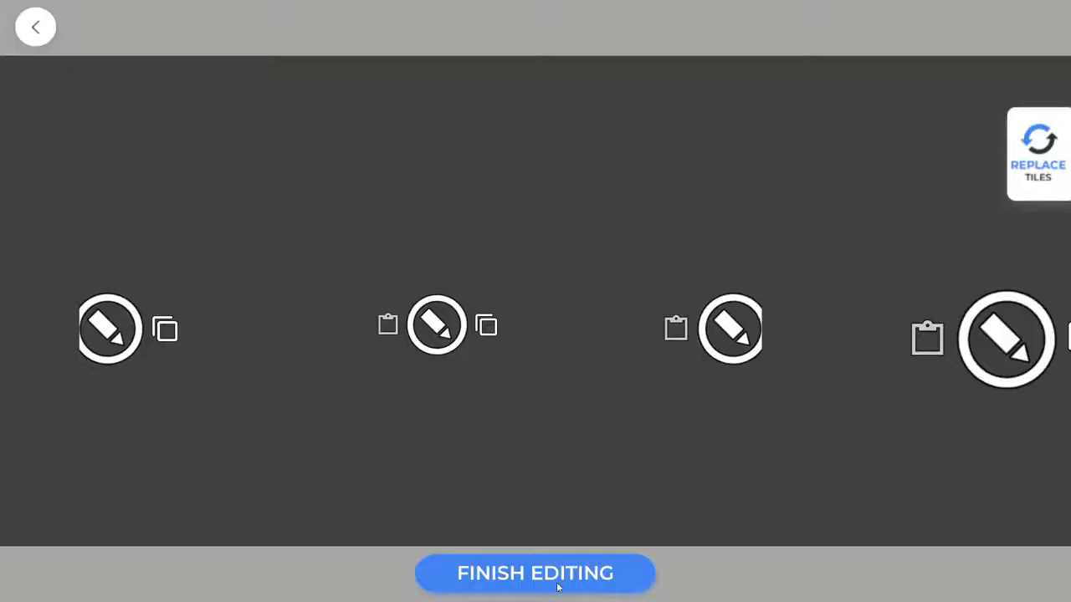
Stripe the narrow corner wall with alternating Alacia Black Lt and Alacia Black Dk tiles.
{"action": "left_click", "coordinate": [559, 581]}
{"action": "left_click", "coordinate": [667, 577]}
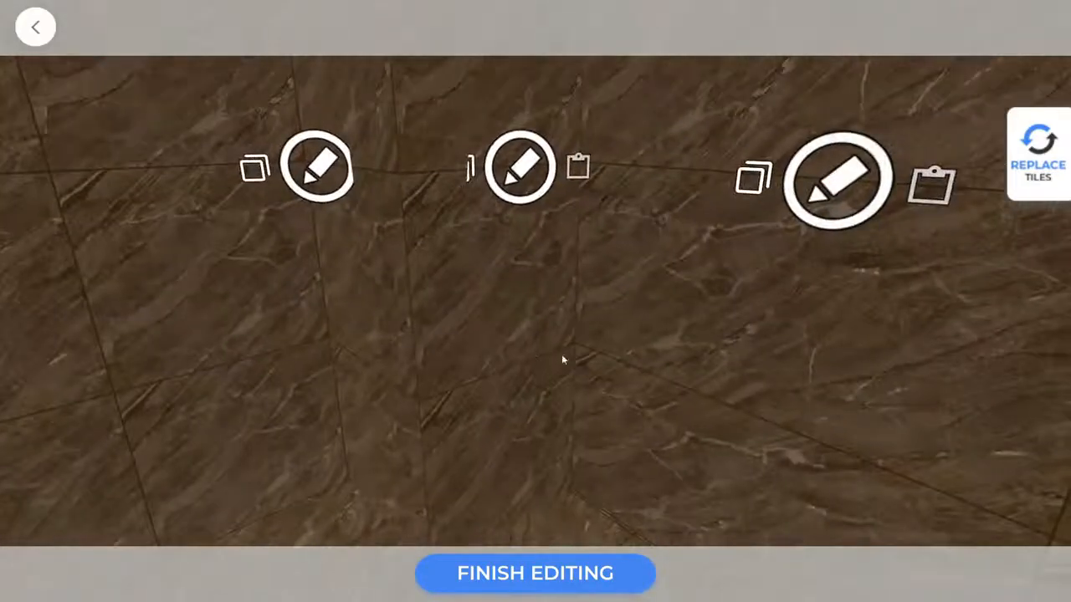
{"action": "left_click_drag", "start_coordinate": [643, 360], "coordinate": [567, 258]}
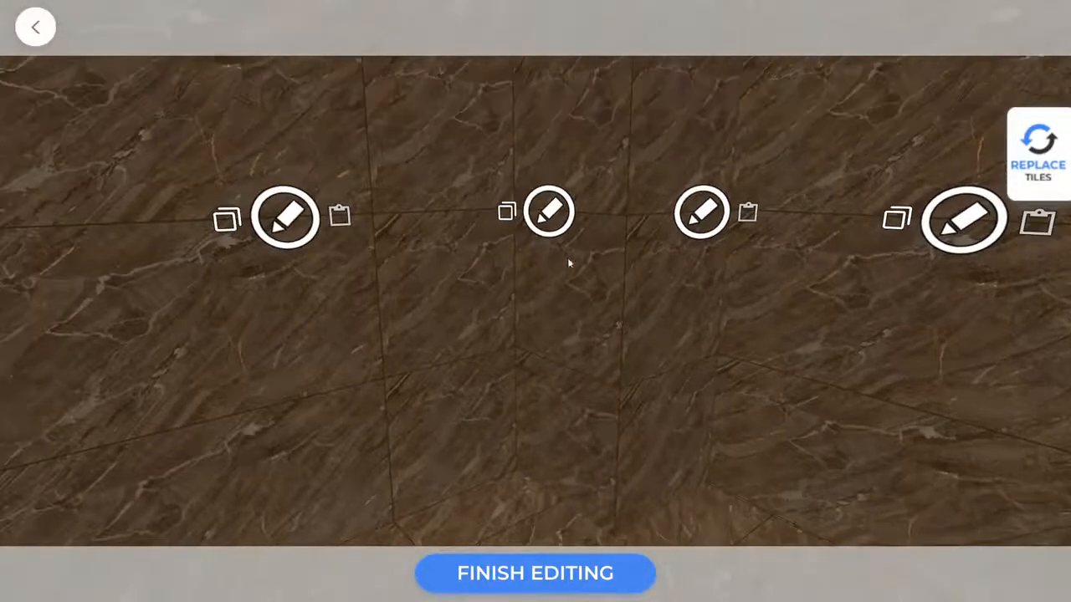
{"action": "left_click", "coordinate": [550, 213]}
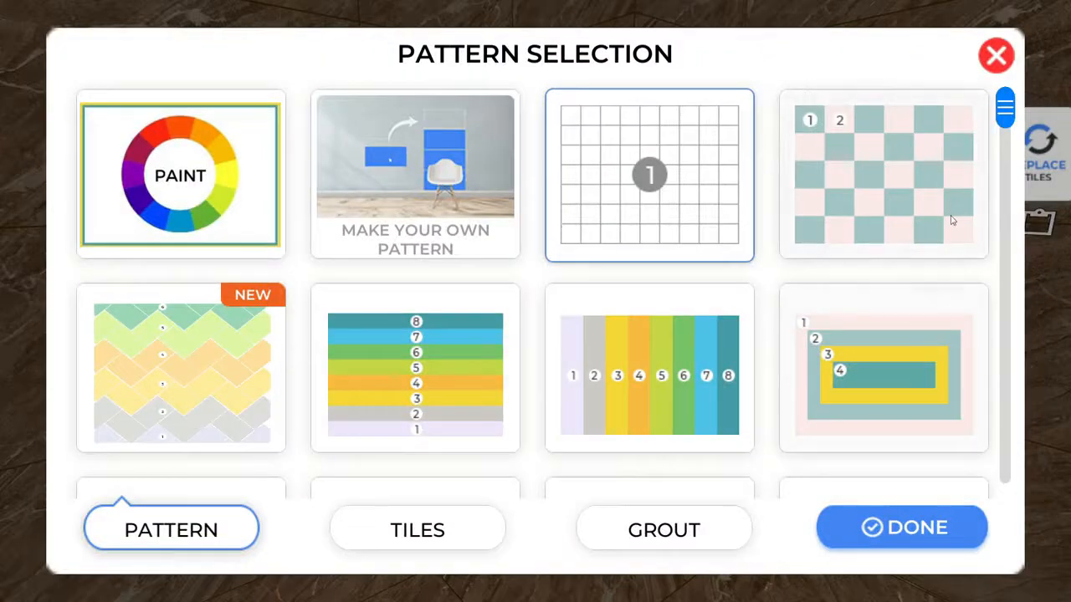
{"action": "left_click_drag", "start_coordinate": [1006, 120], "coordinate": [1007, 333]}
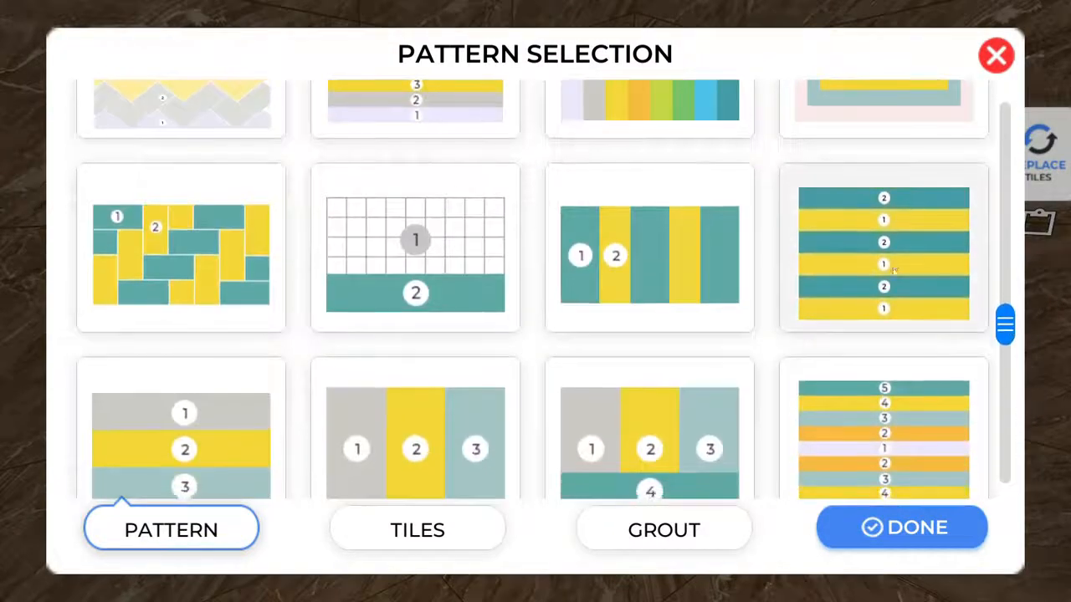
{"action": "left_click", "coordinate": [894, 265]}
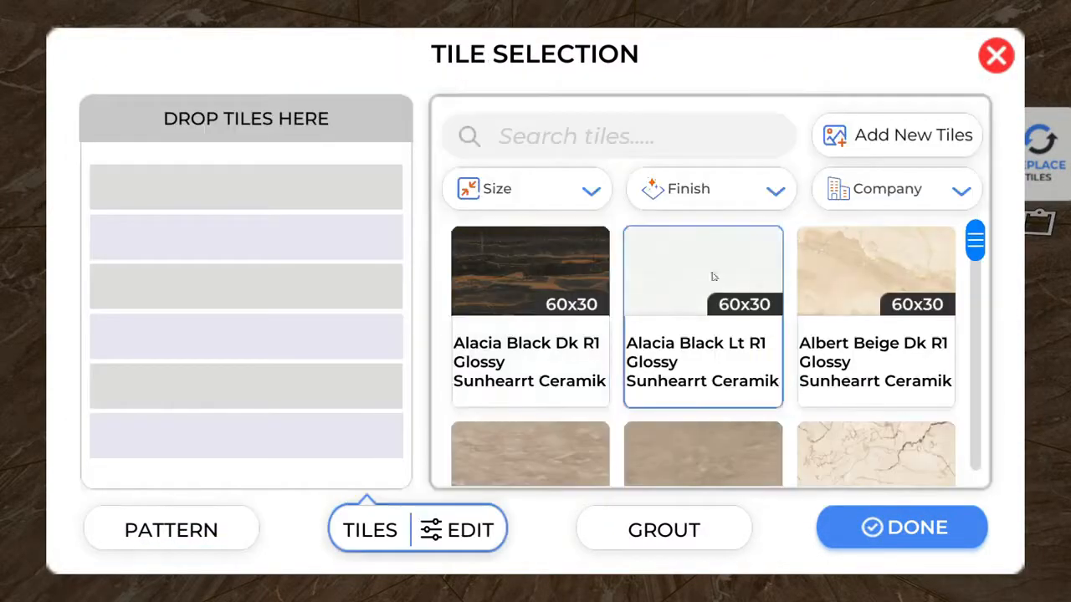
{"action": "left_click", "coordinate": [661, 274]}
{"action": "left_click", "coordinate": [561, 268]}
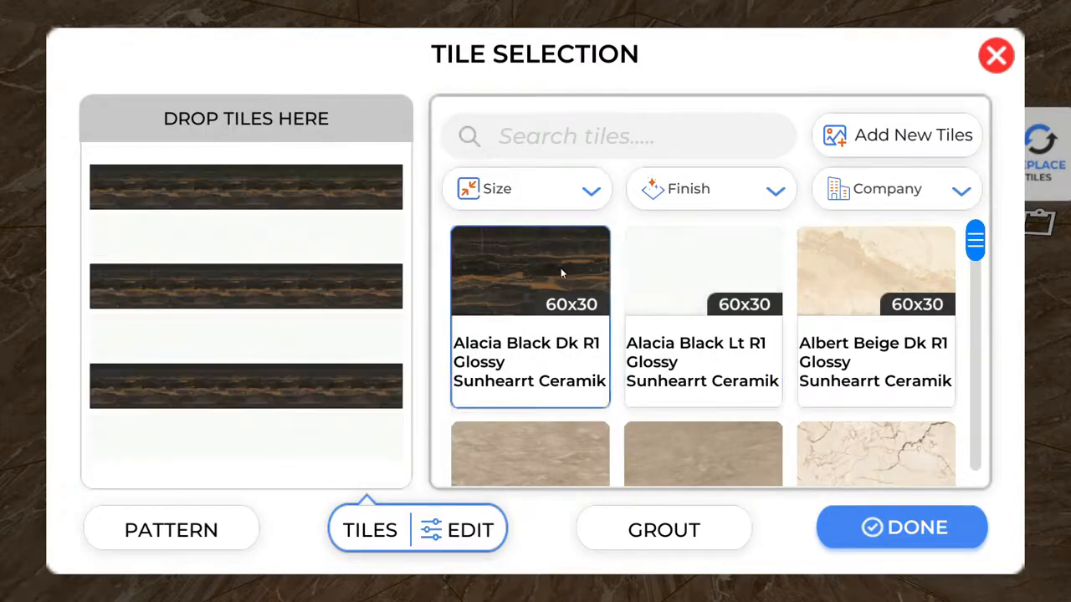
{"action": "left_click", "coordinate": [617, 536]}
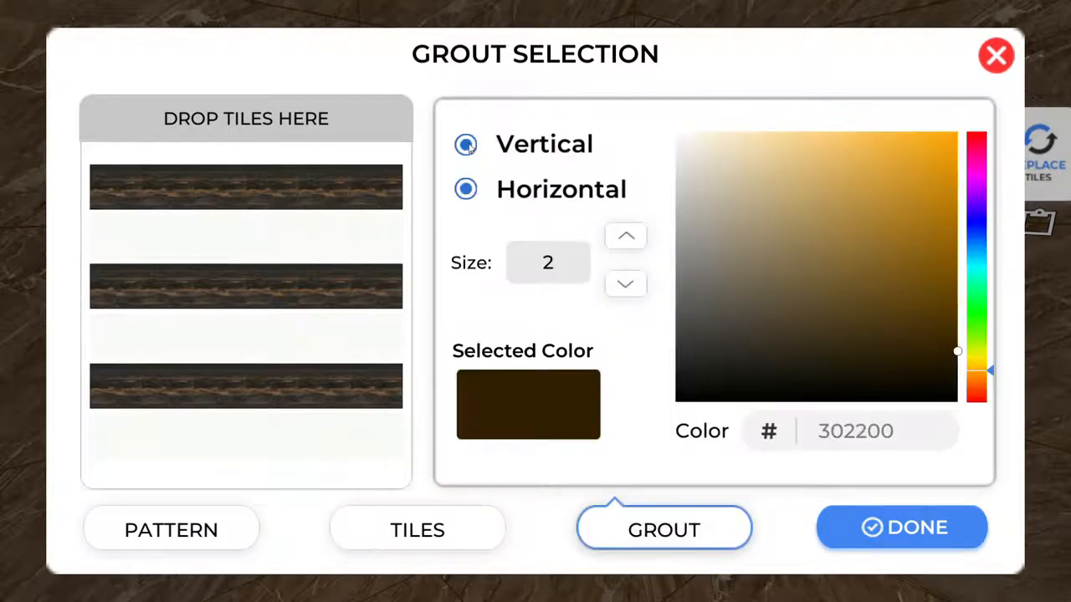
{"action": "left_click", "coordinate": [891, 527]}
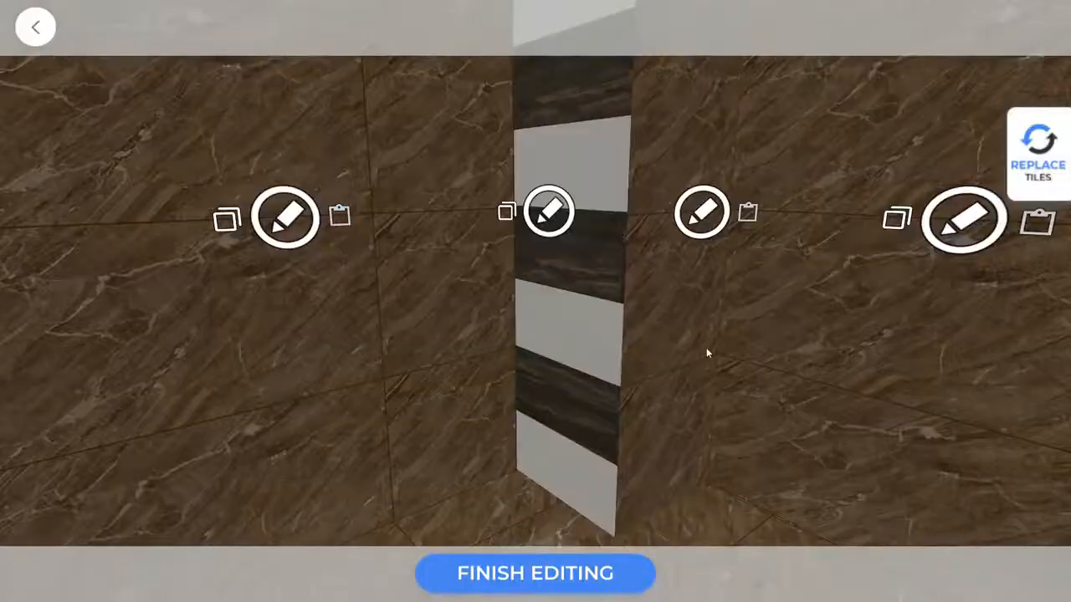
Copy the striped wall pattern onto the next wall and the narrow wall.
{"action": "left_click", "coordinate": [569, 254]}
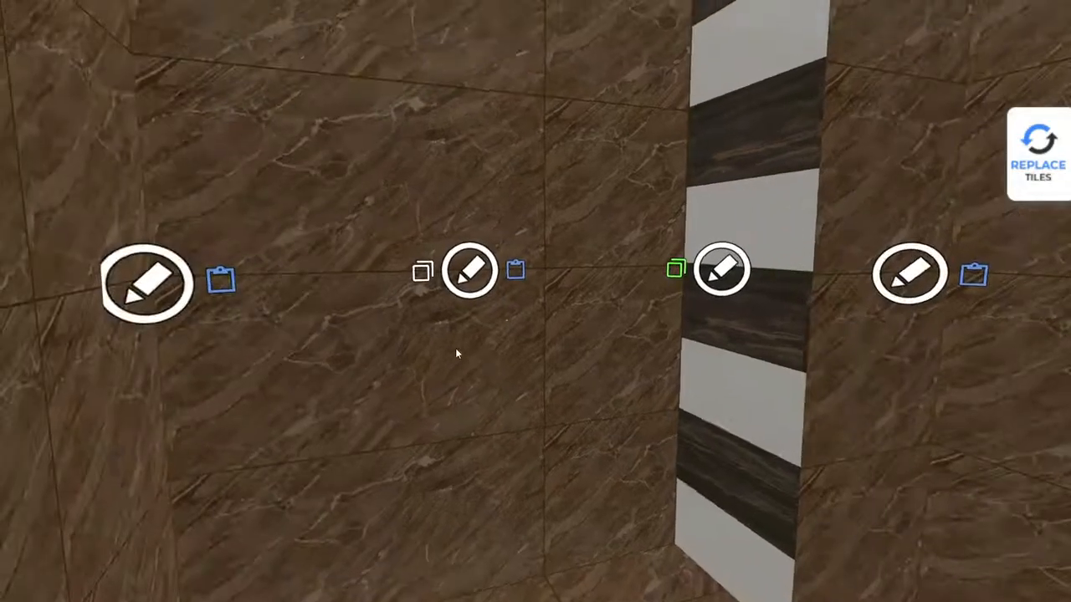
{"action": "left_click", "coordinate": [514, 272]}
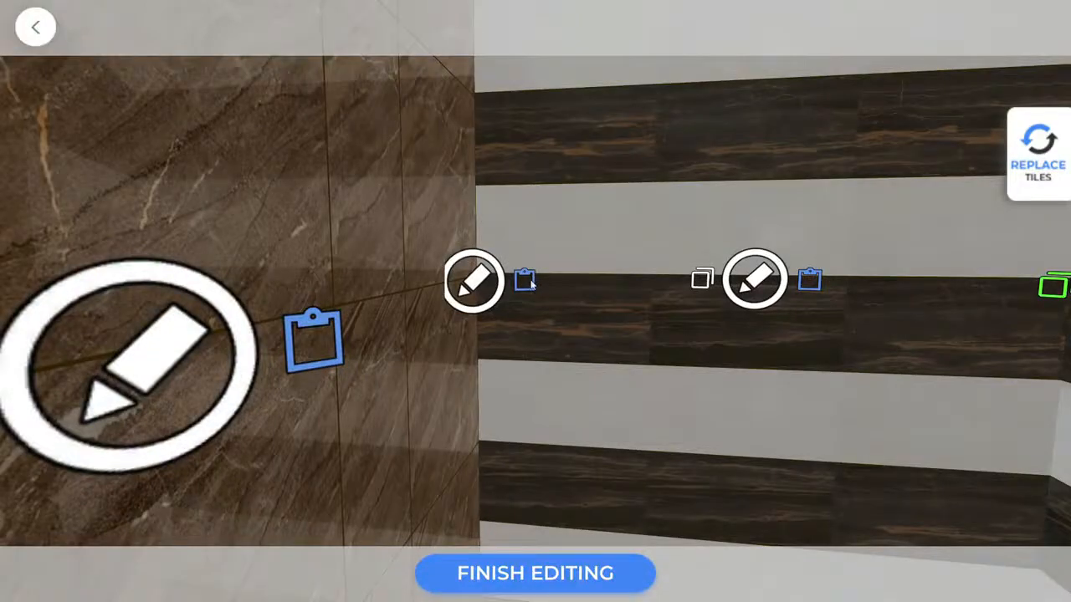
{"action": "left_click", "coordinate": [531, 284]}
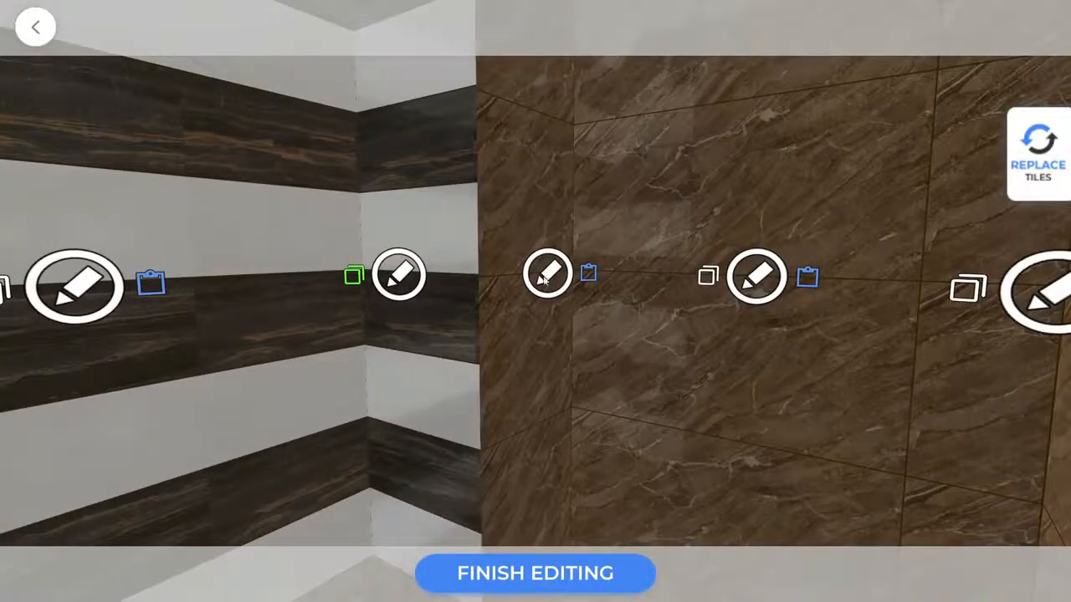
Retile the marble wall with plain Alacia Black Lt tiles and muted grey-brown grout.
{"action": "left_click", "coordinate": [548, 274]}
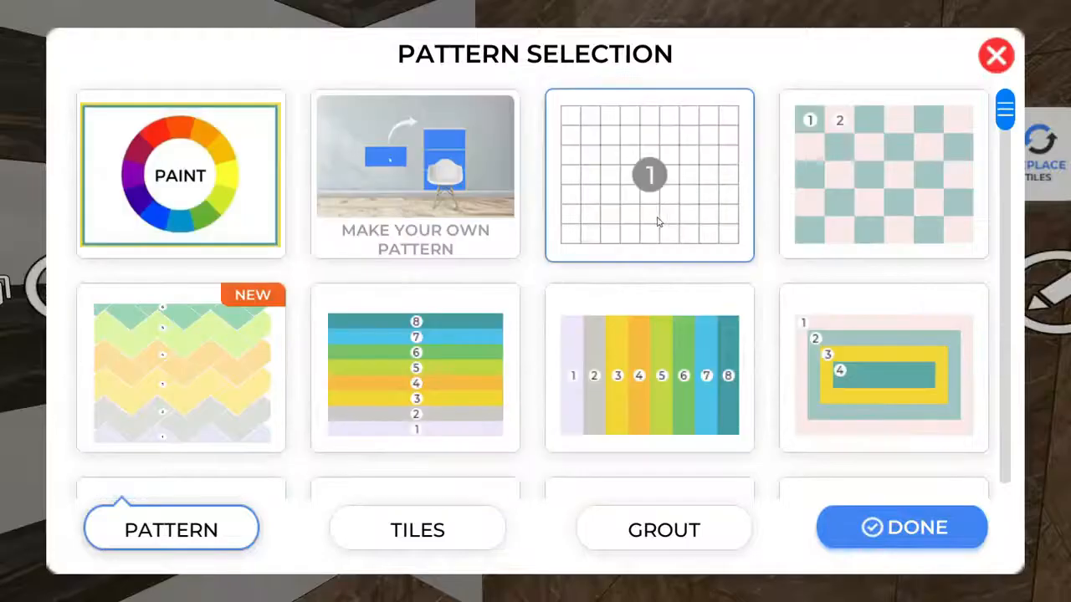
{"action": "left_click", "coordinate": [691, 306]}
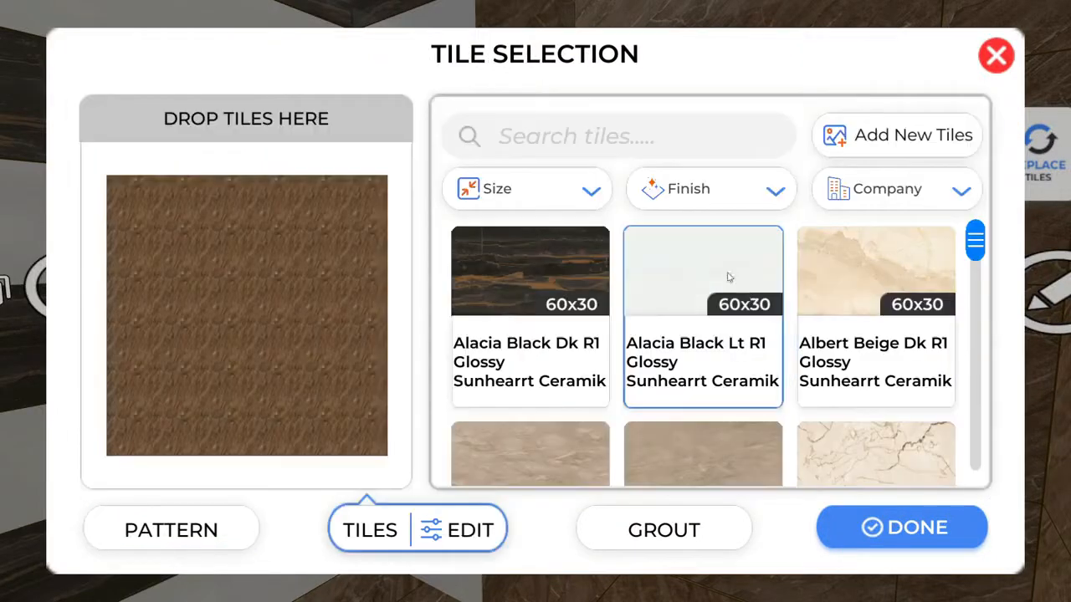
{"action": "left_click", "coordinate": [717, 270]}
{"action": "left_click", "coordinate": [655, 525]}
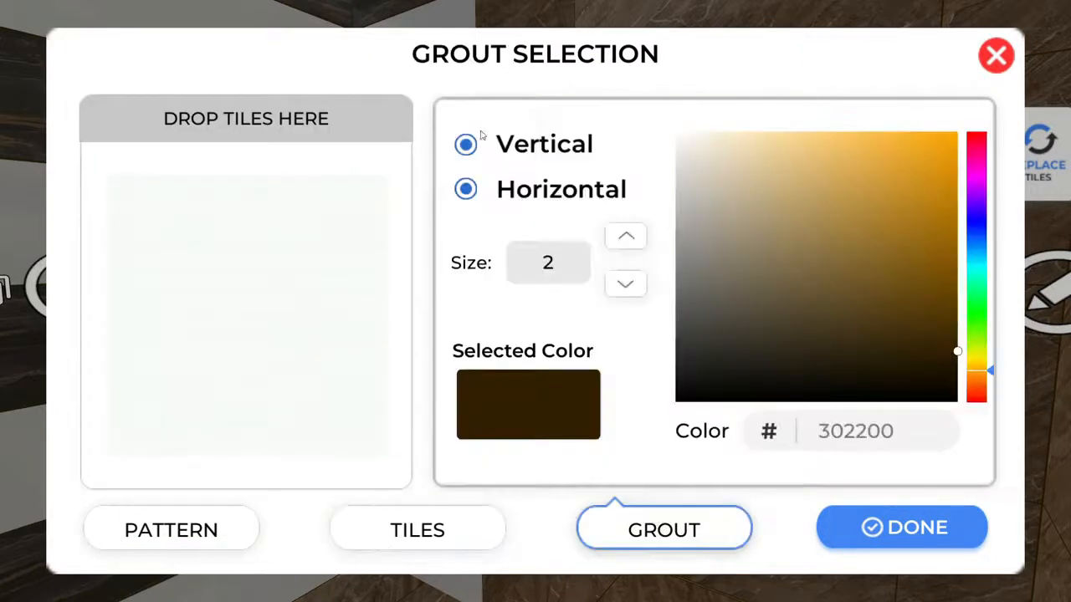
{"action": "mouse_move", "coordinate": [746, 274]}
{"action": "left_mouse_down"}
{"action": "mouse_move", "coordinate": [738, 249]}
{"action": "mouse_move", "coordinate": [720, 256]}
{"action": "left_mouse_up"}
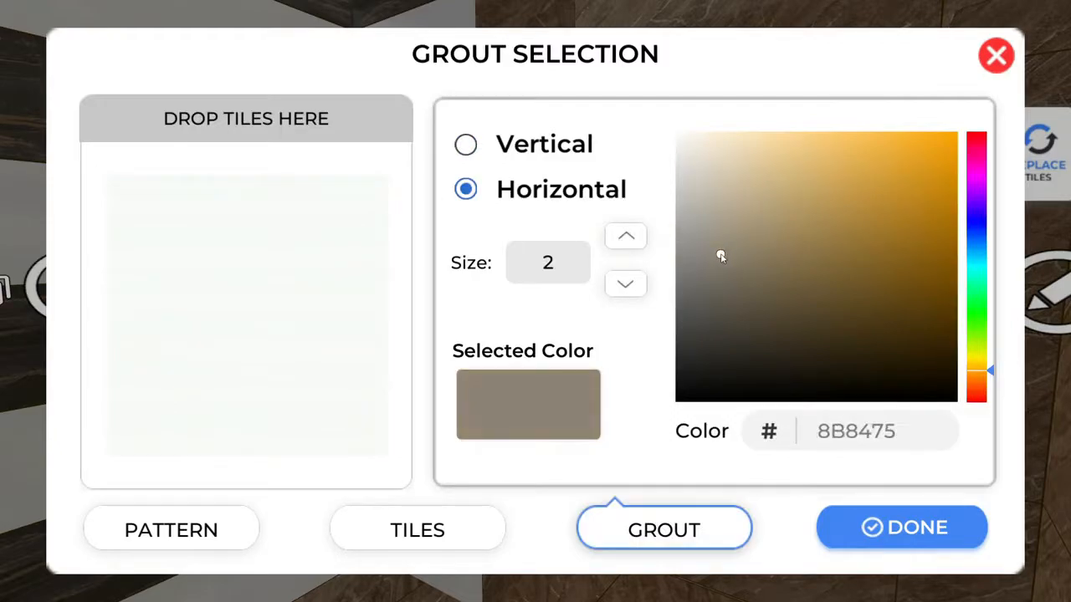
{"action": "left_click", "coordinate": [905, 527]}
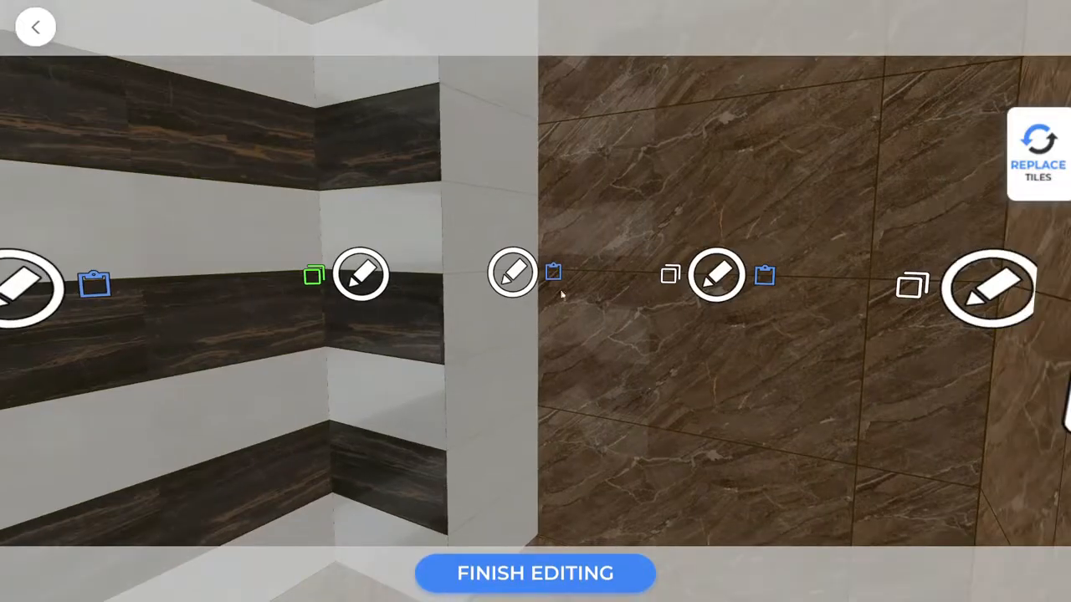
Darken the middle wall's grout colour to 3D3830.
{"action": "left_click", "coordinate": [513, 272]}
{"action": "left_click", "coordinate": [691, 530]}
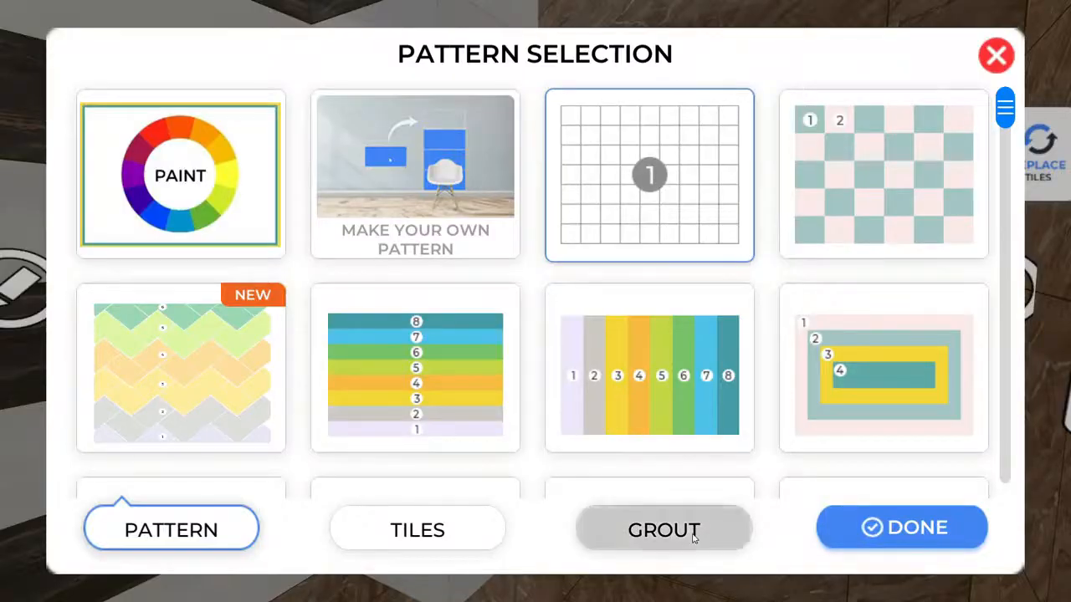
{"action": "left_click_drag", "start_coordinate": [760, 298], "coordinate": [738, 338]}
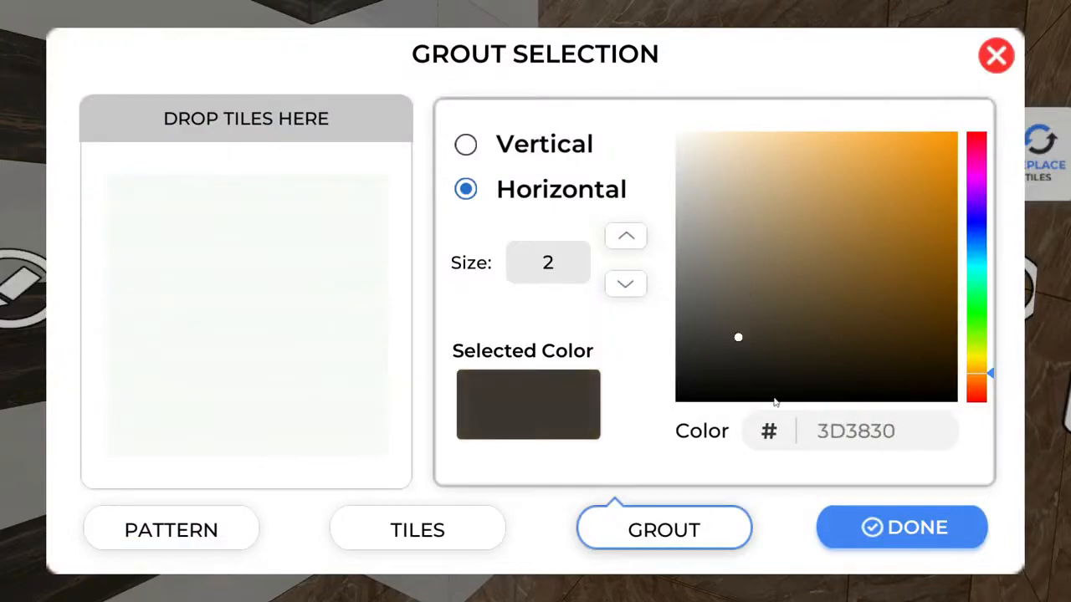
{"action": "left_click", "coordinate": [925, 527]}
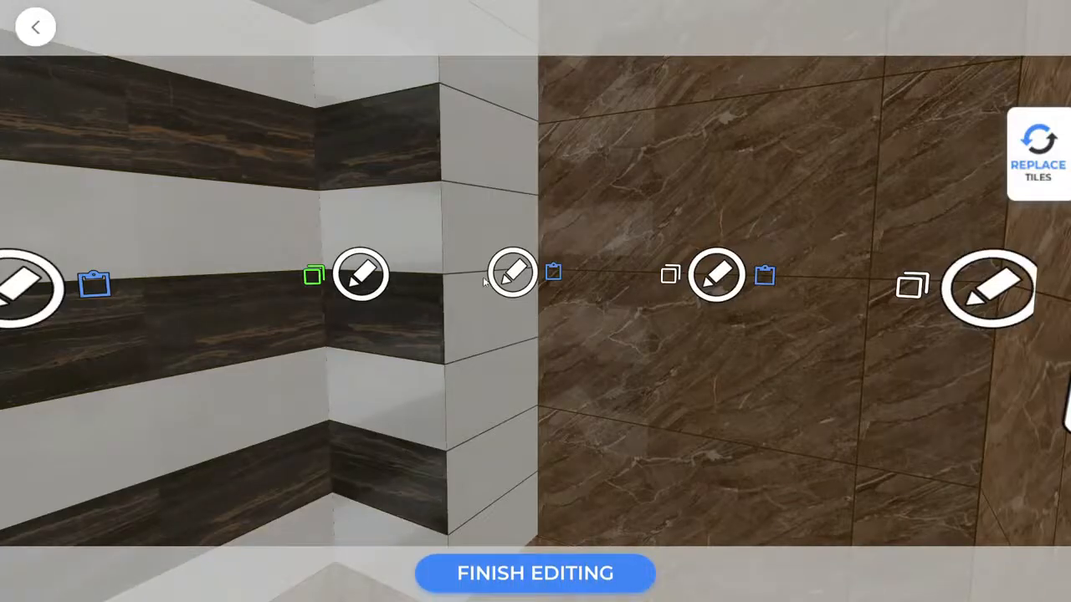
Paste the copied light tiling onto the next wall and the marble wall.
{"action": "left_click", "coordinate": [763, 278]}
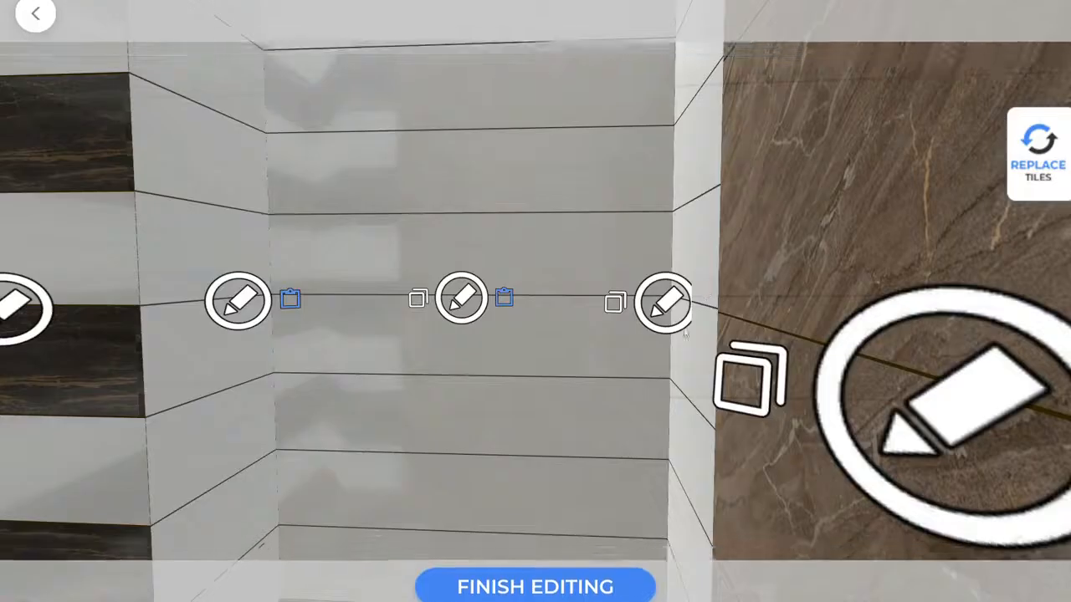
{"action": "left_click_drag", "start_coordinate": [550, 324], "coordinate": [789, 312]}
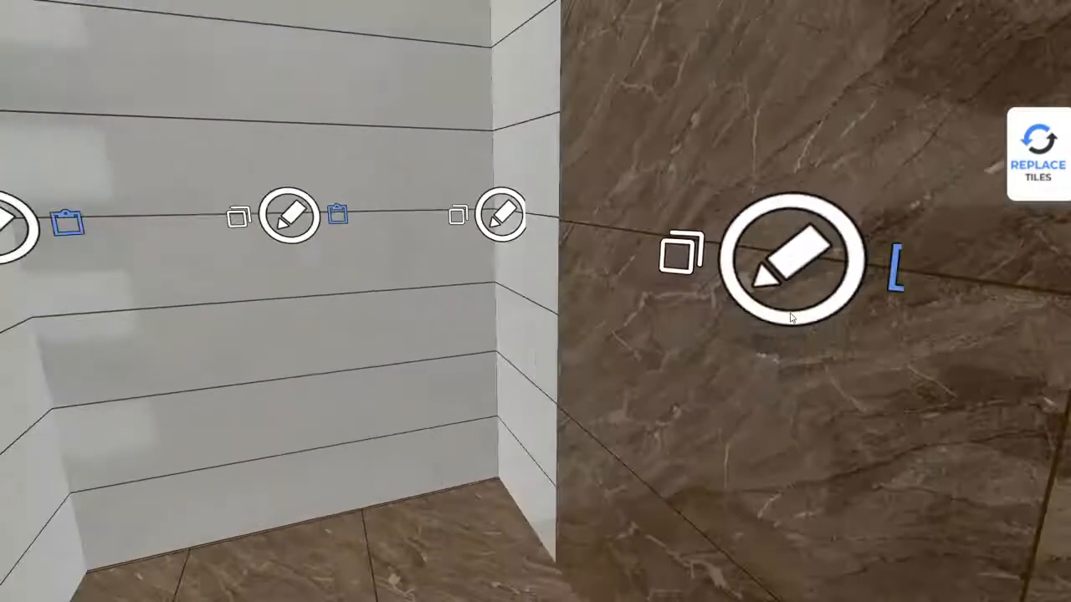
{"action": "left_click_drag", "start_coordinate": [916, 301], "coordinate": [745, 368]}
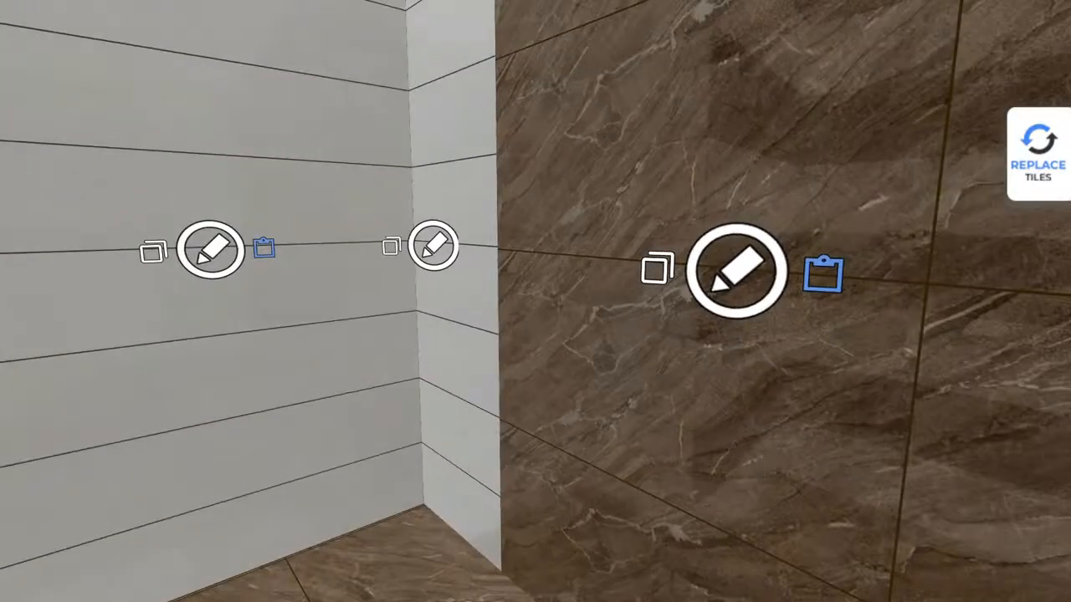
{"action": "left_click", "coordinate": [833, 269]}
{"action": "left_click_drag", "start_coordinate": [410, 268], "coordinate": [1012, 335]}
{"action": "left_click_drag", "start_coordinate": [634, 364], "coordinate": [843, 400]}
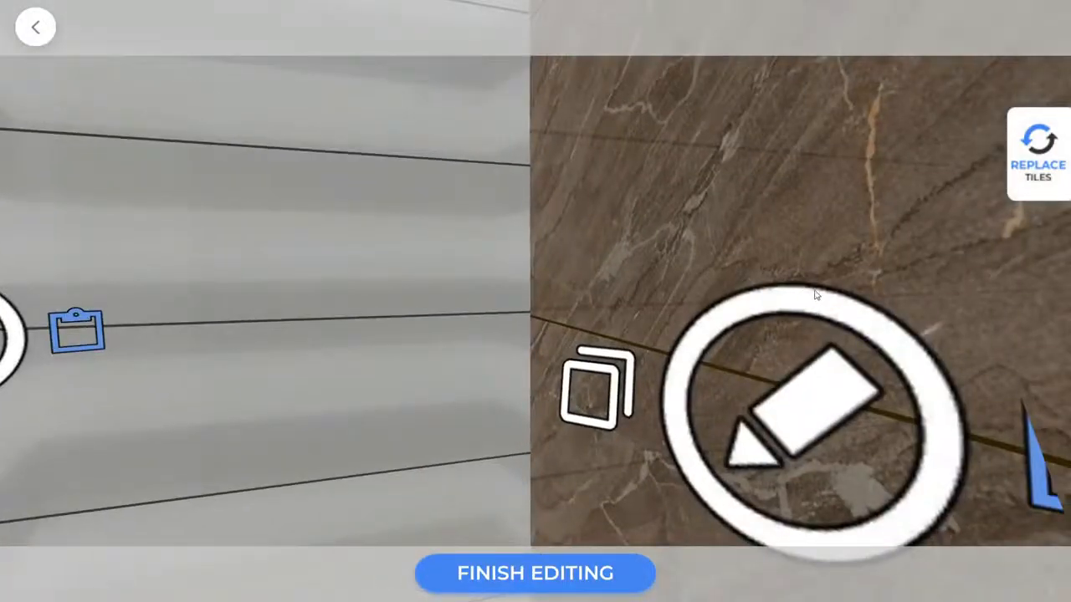
{"action": "left_click_drag", "start_coordinate": [861, 217], "coordinate": [912, 368]}
{"action": "left_click", "coordinate": [756, 297]}
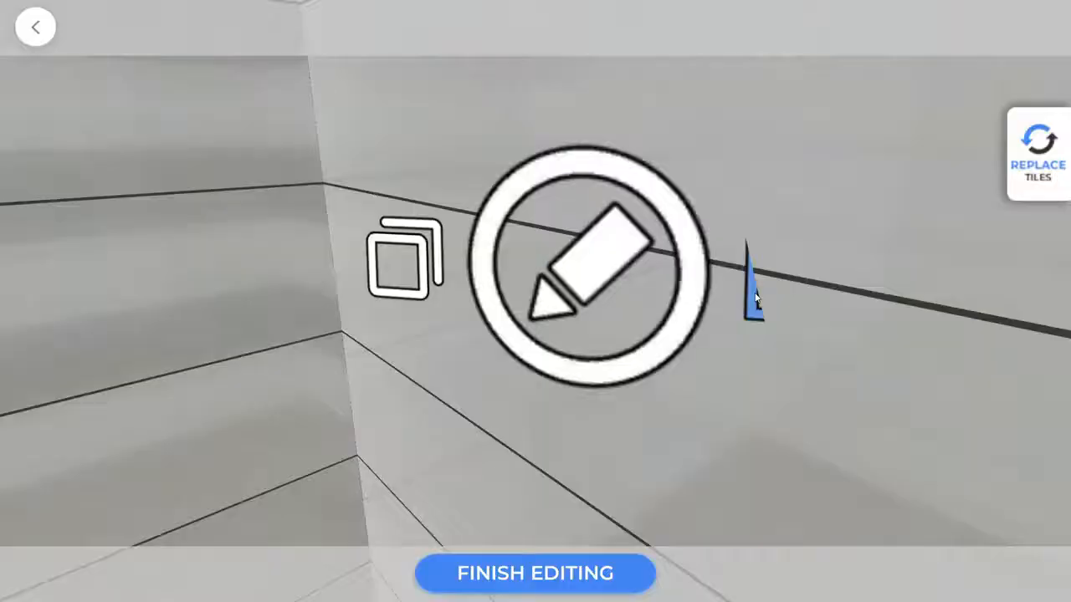
Tile the floor in a herringbone pattern with Henno Blanco tiles.
{"action": "left_click_drag", "start_coordinate": [823, 196], "coordinate": [339, 386]}
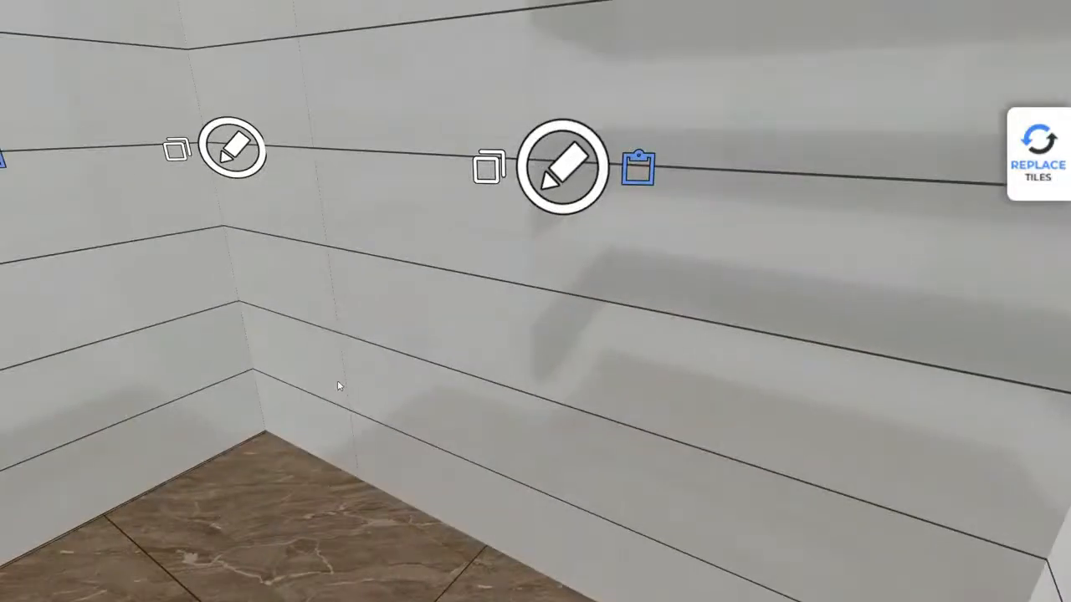
{"action": "left_click_drag", "start_coordinate": [455, 27], "coordinate": [710, 412]}
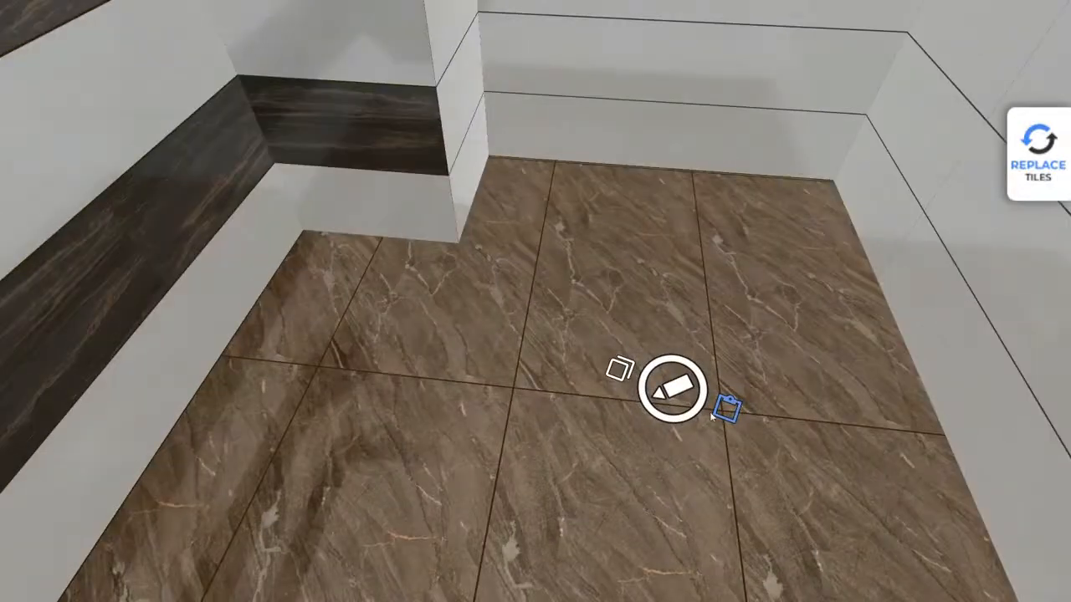
{"action": "left_click", "coordinate": [665, 384]}
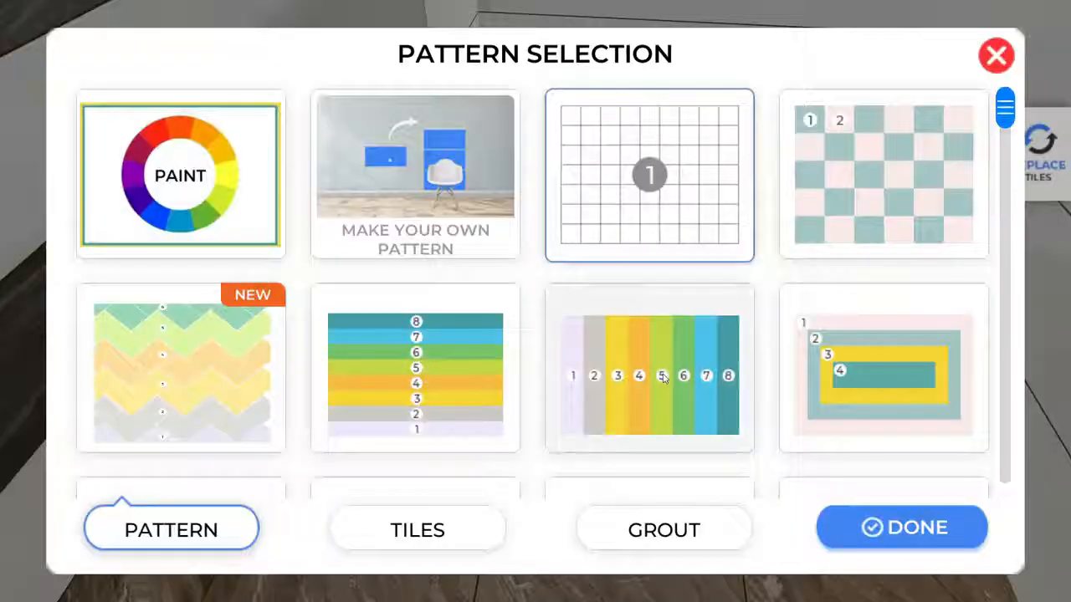
{"action": "left_click", "coordinate": [587, 158]}
{"action": "left_click", "coordinate": [149, 522]}
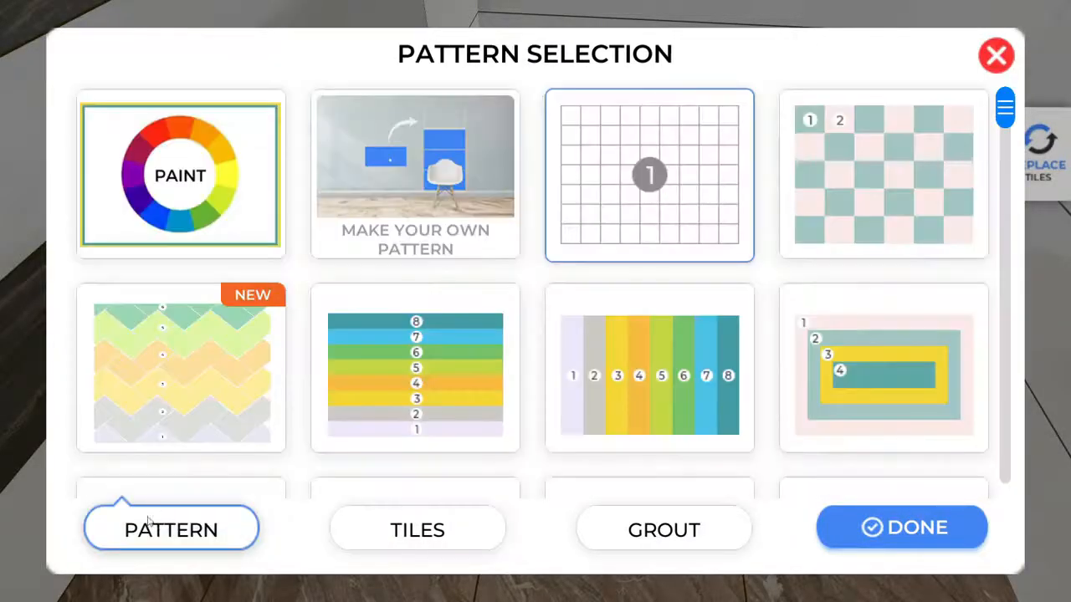
{"action": "left_click", "coordinate": [208, 404]}
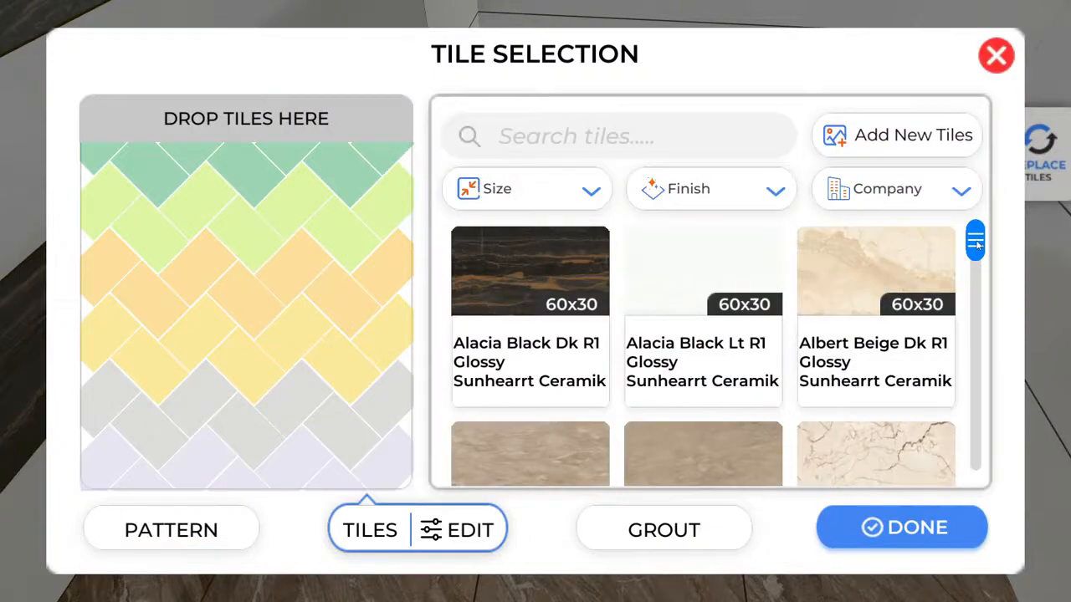
{"action": "left_click_drag", "start_coordinate": [976, 242], "coordinate": [977, 286]}
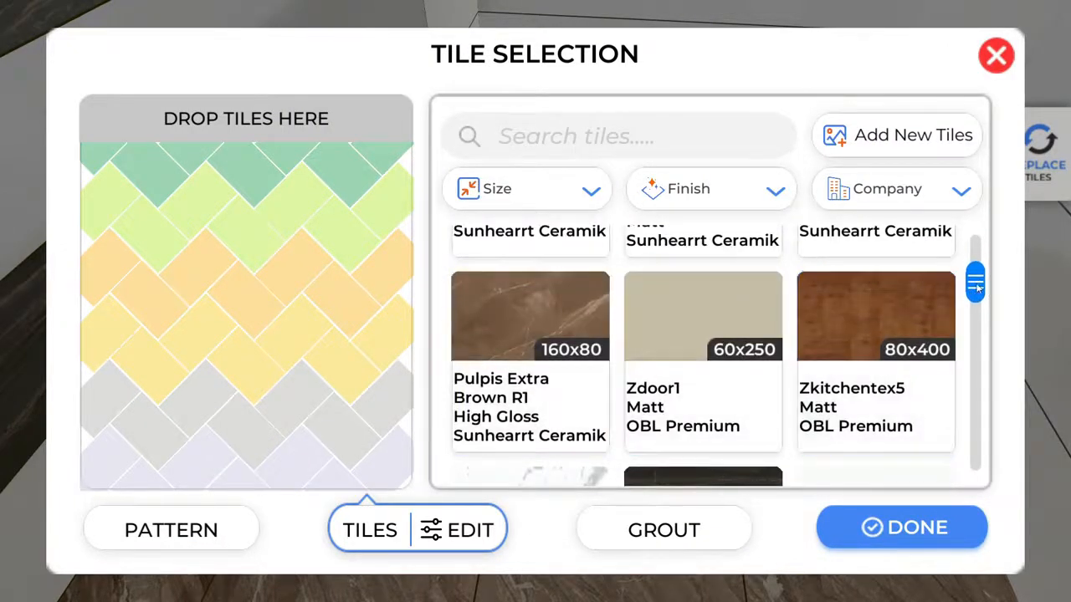
{"action": "left_click_drag", "start_coordinate": [976, 285], "coordinate": [973, 266]}
{"action": "left_click", "coordinate": [836, 305]}
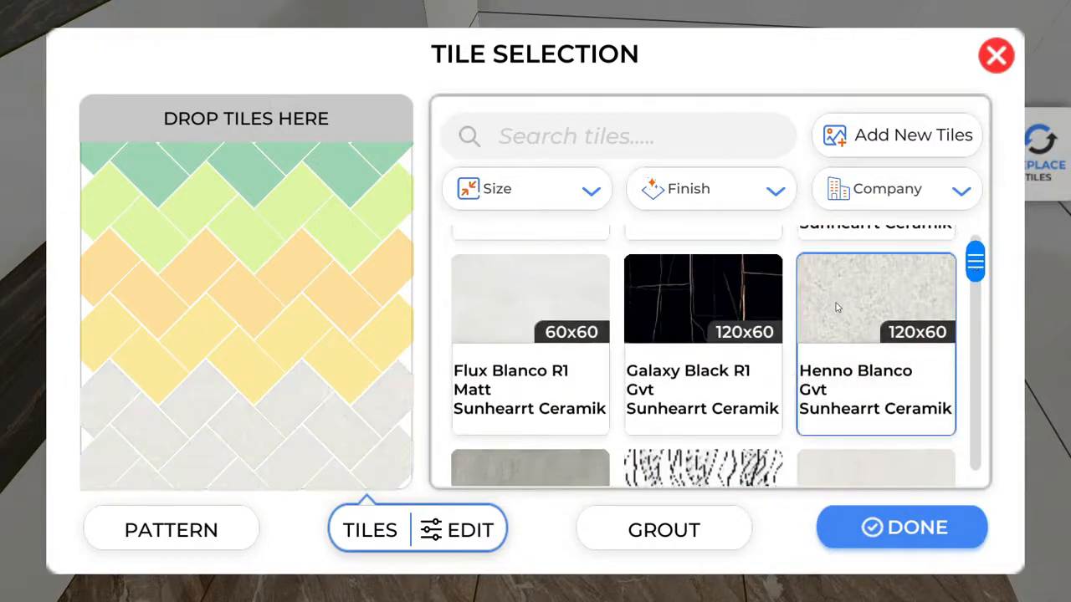
{"action": "left_click", "coordinate": [904, 526]}
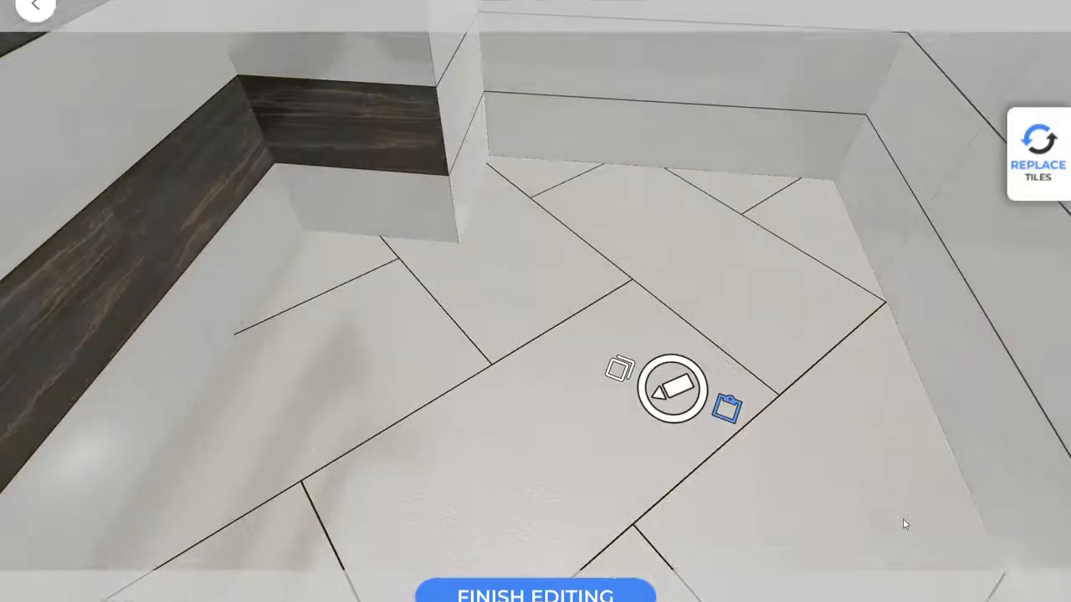
{"action": "left_click_drag", "start_coordinate": [789, 434], "coordinate": [748, 475]}
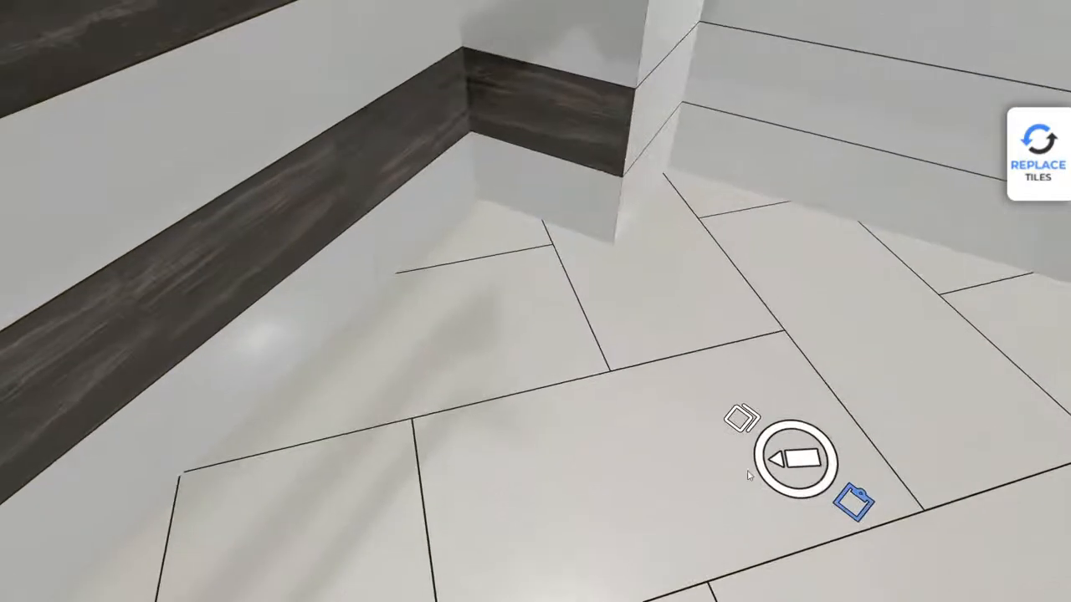
Switch the floor tiling to the 1/2 offset plank pattern.
{"action": "left_click", "coordinate": [794, 450]}
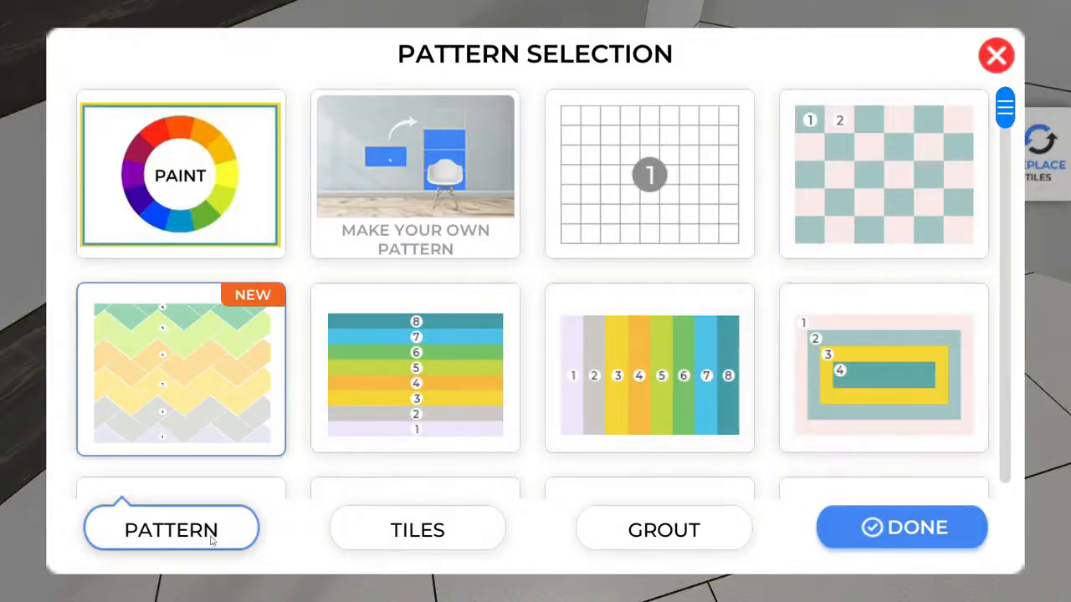
{"action": "left_click", "coordinate": [417, 530]}
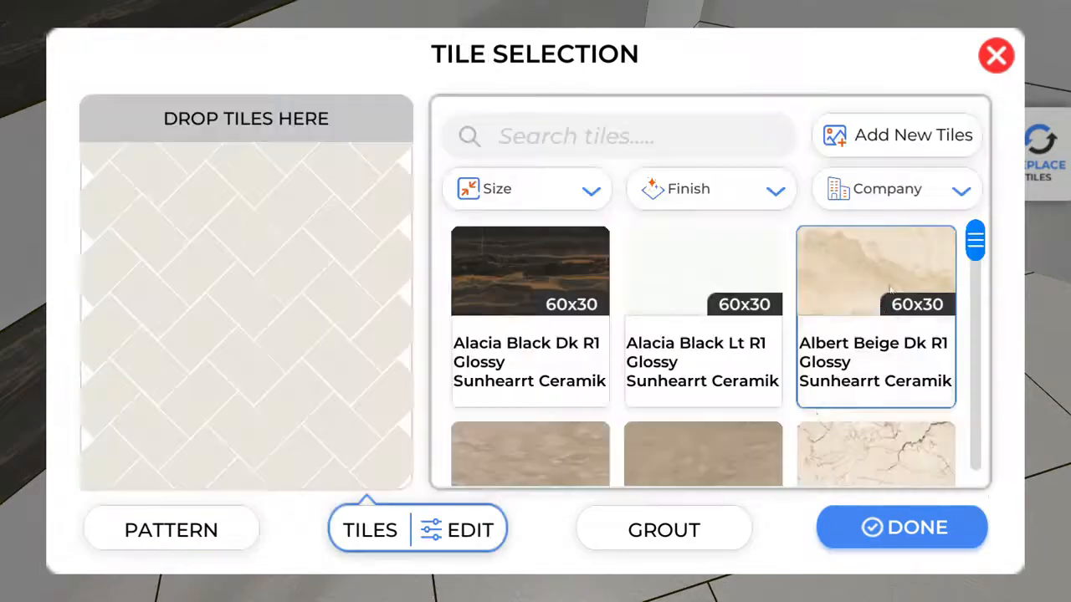
{"action": "left_click", "coordinate": [201, 527]}
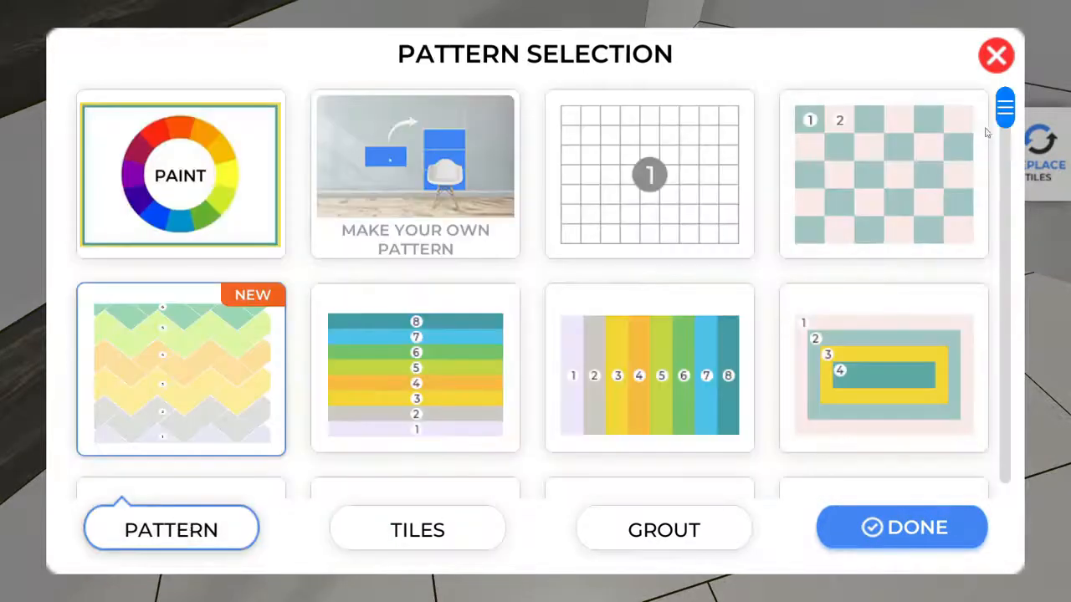
{"action": "left_click_drag", "start_coordinate": [1007, 119], "coordinate": [1007, 444]}
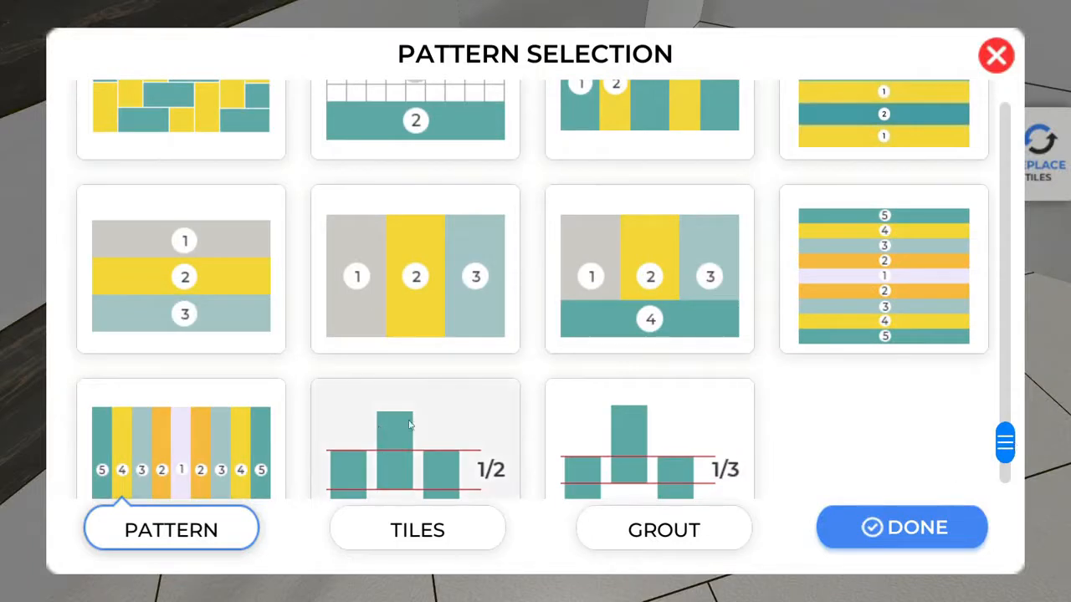
{"action": "left_click", "coordinate": [417, 414]}
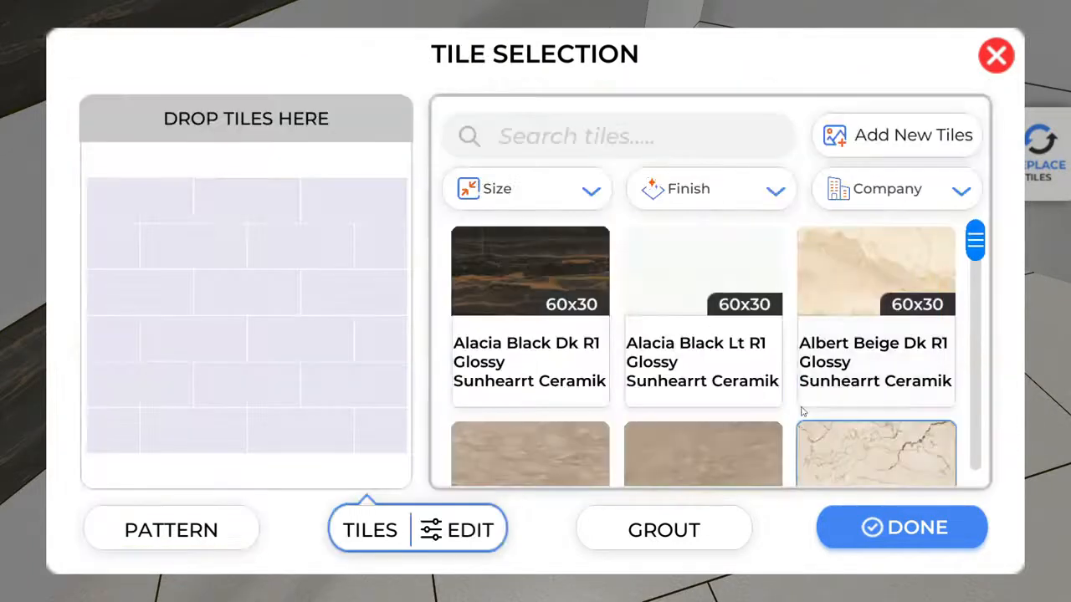
Search the catalogue for 'aspen' and fill the pattern with Aspen Brown R1 Rustic tile.
{"action": "left_click", "coordinate": [565, 131]}
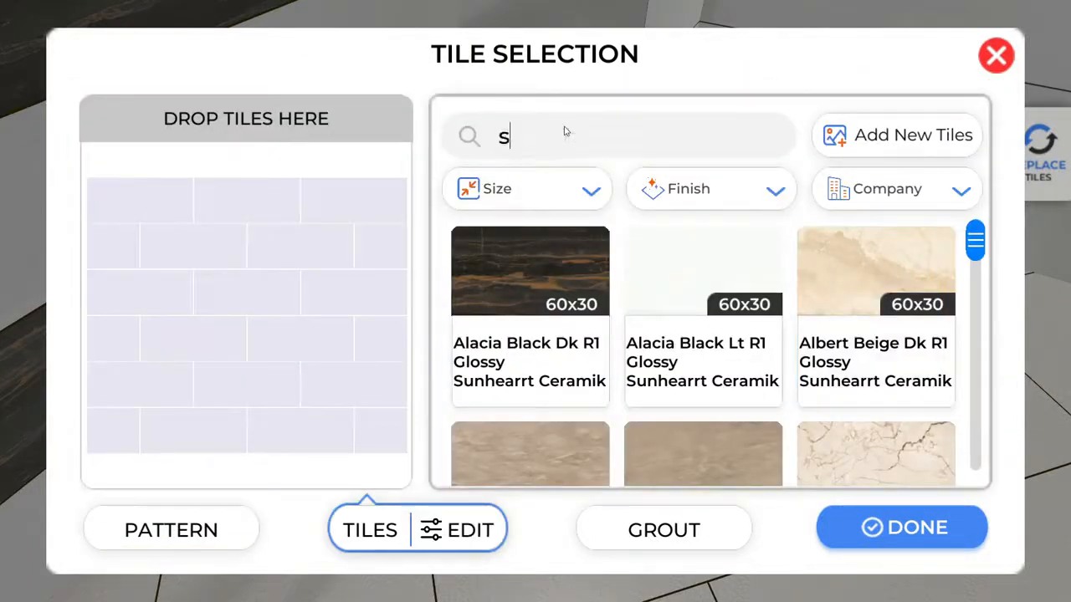
{"action": "key", "text": "Return"}
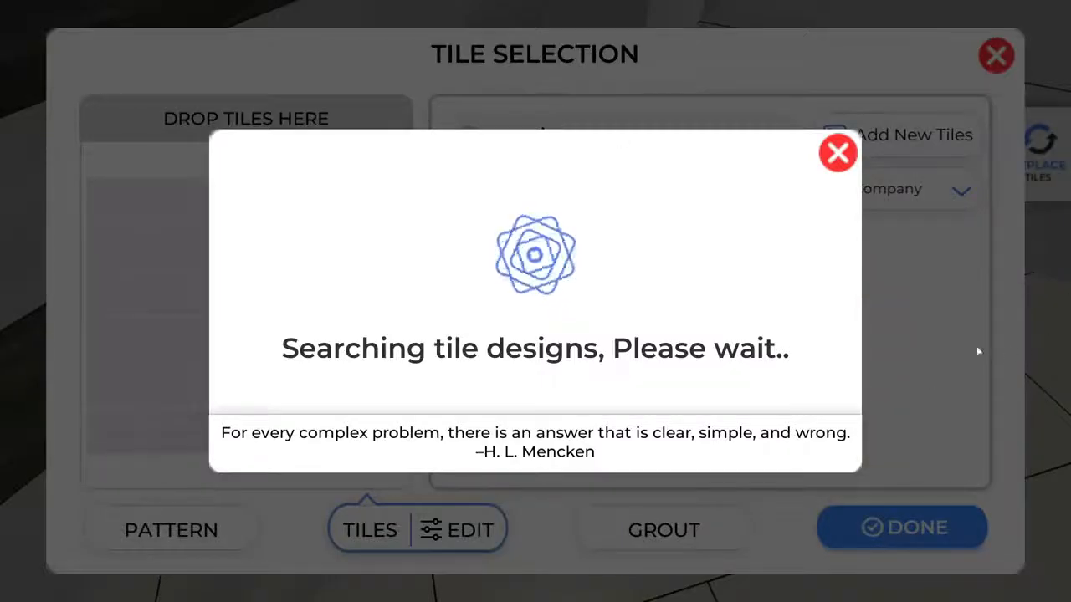
{"action": "scroll", "coordinate": [872, 358], "scroll_direction": "down", "scroll_amount": 10}
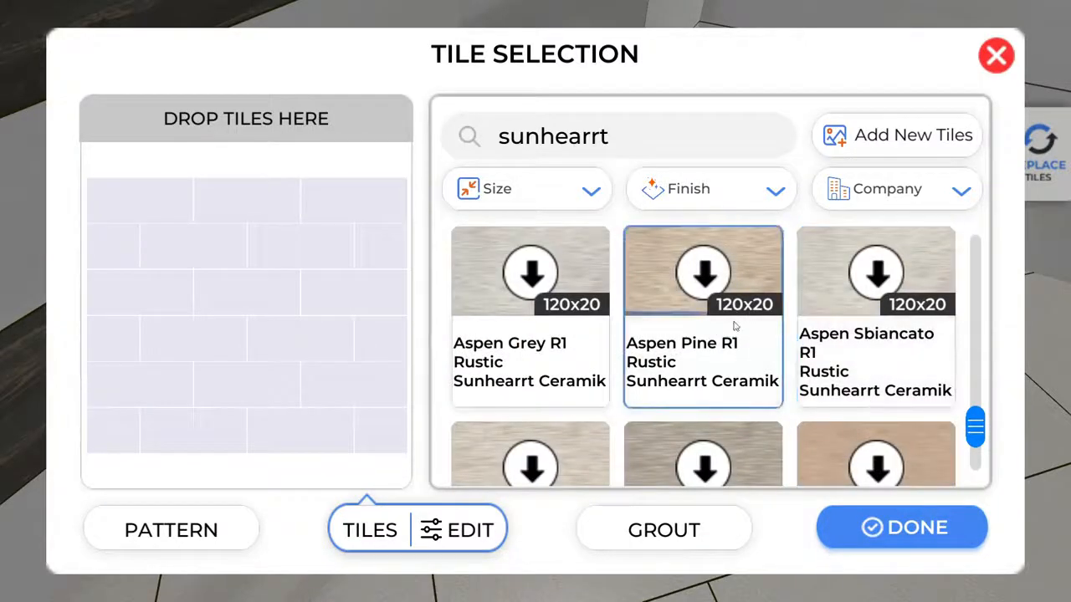
{"action": "left_click", "coordinate": [640, 136]}
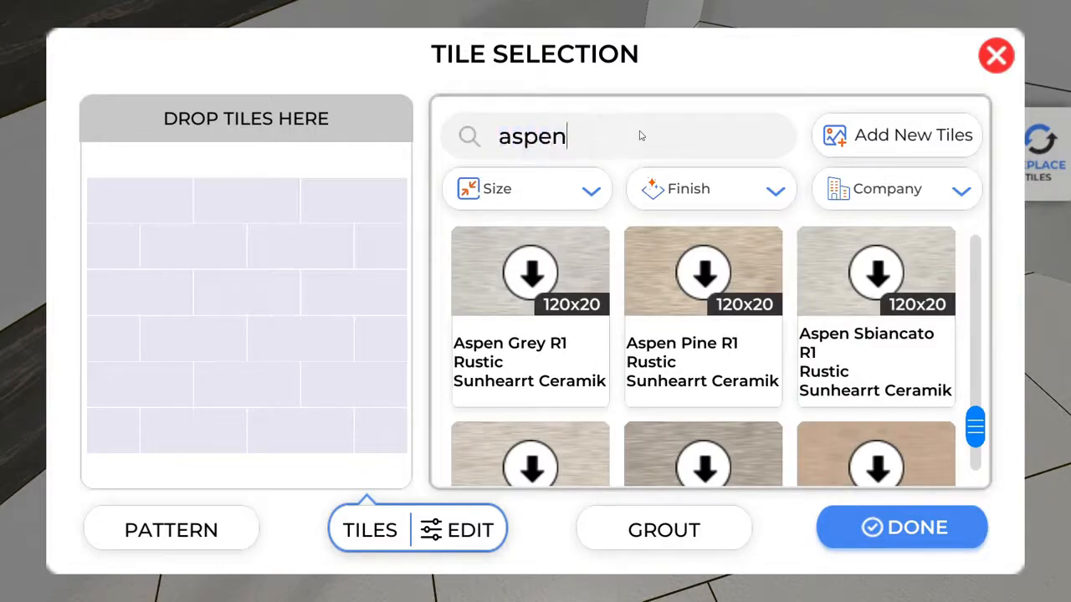
{"action": "key", "text": "Return"}
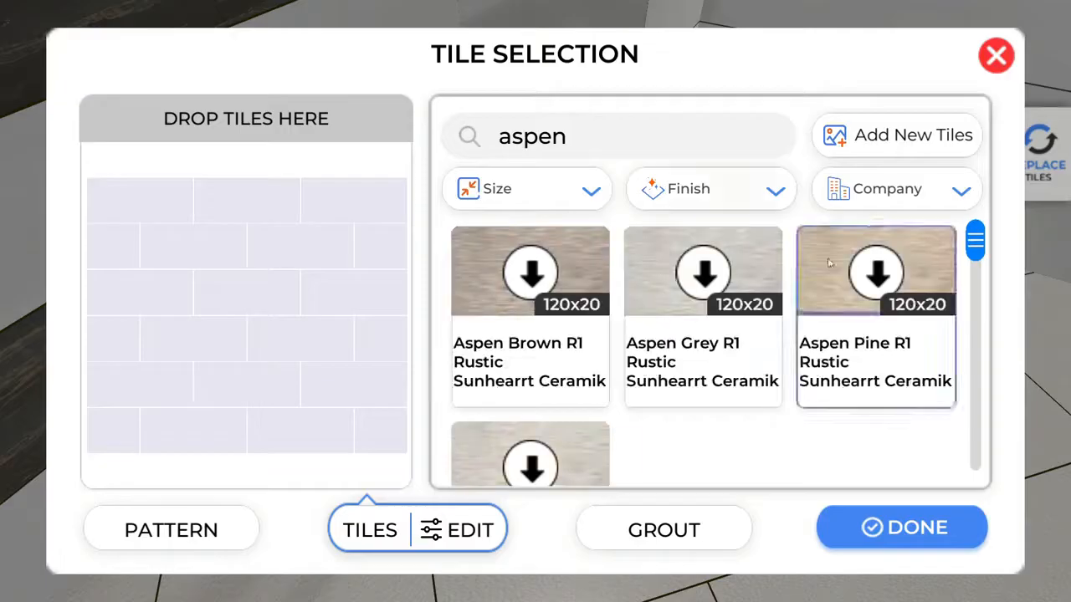
{"action": "left_click", "coordinate": [531, 271]}
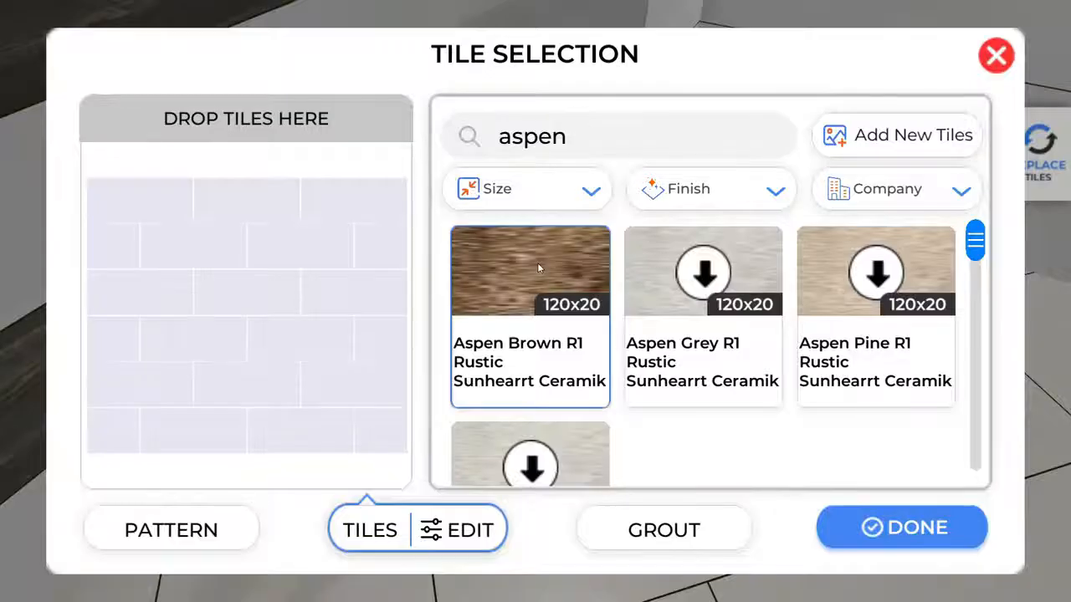
{"action": "left_click_drag", "start_coordinate": [537, 262], "coordinate": [234, 341]}
Give the wood floor grey-brown 716B60 grout, finish editing, and open object placement.
{"action": "left_click", "coordinate": [688, 547]}
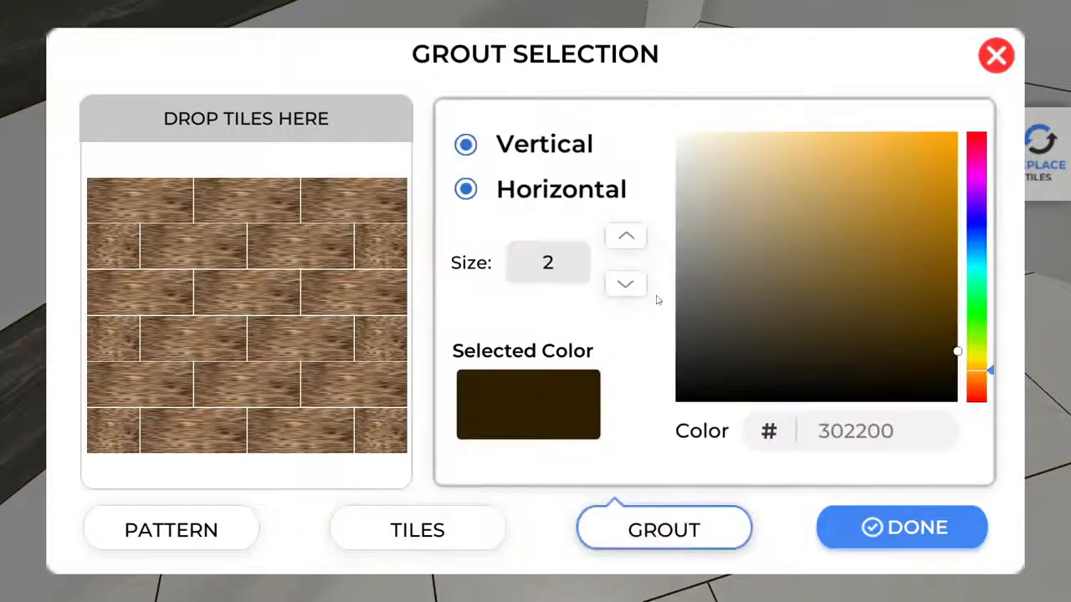
{"action": "left_click_drag", "start_coordinate": [725, 248], "coordinate": [716, 285]}
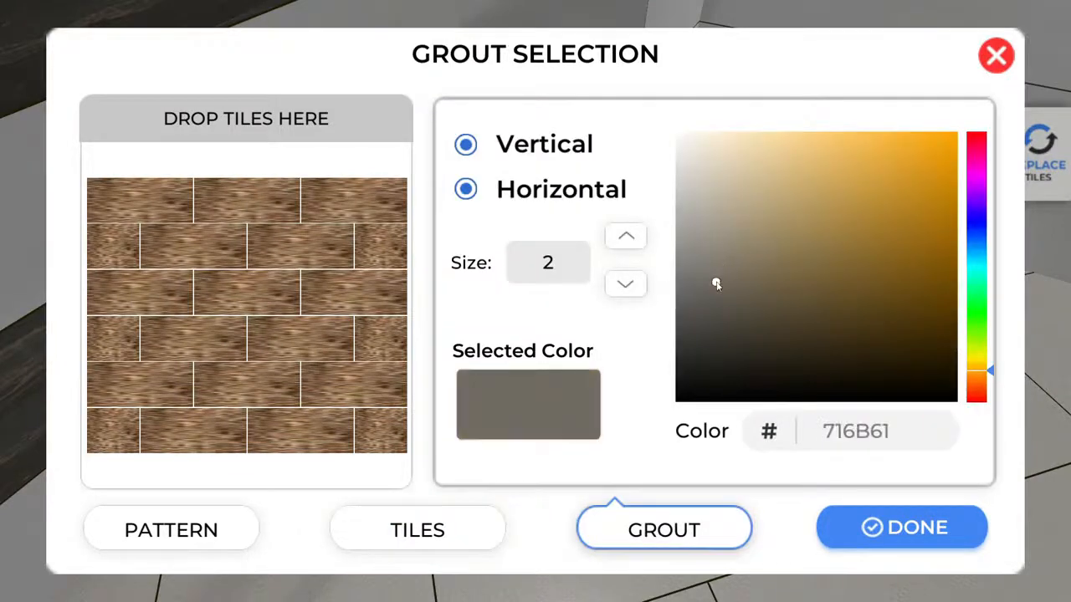
{"action": "left_click", "coordinate": [952, 519]}
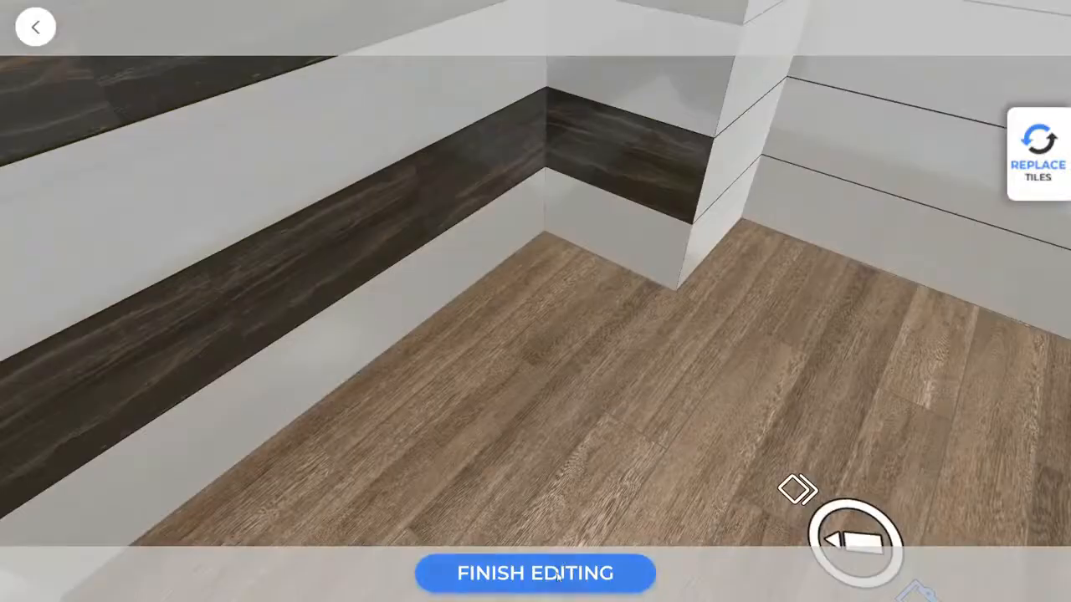
{"action": "left_click", "coordinate": [557, 575]}
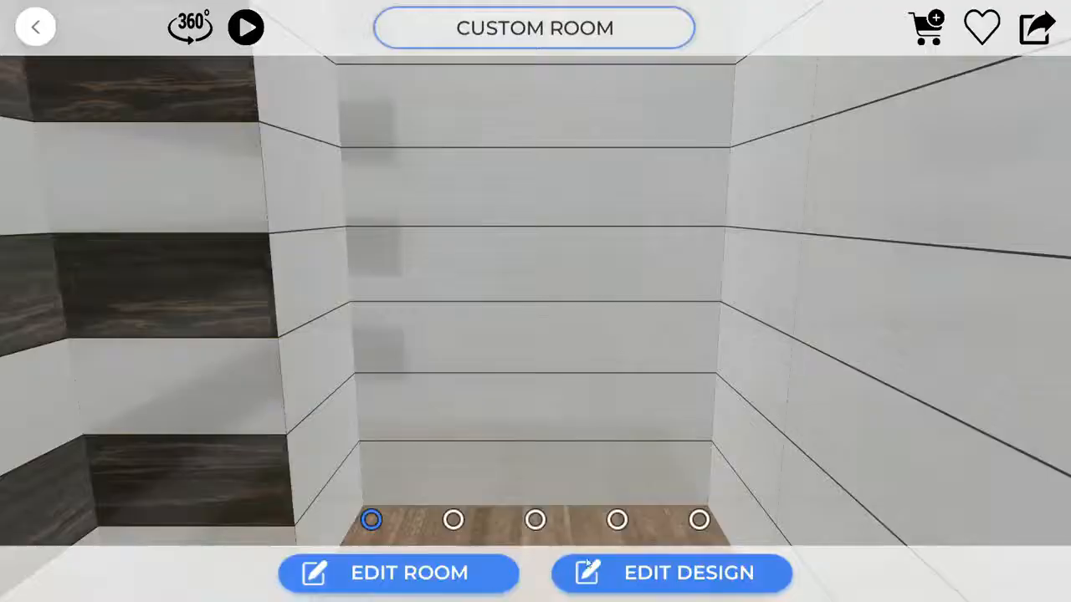
{"action": "left_click", "coordinate": [436, 571]}
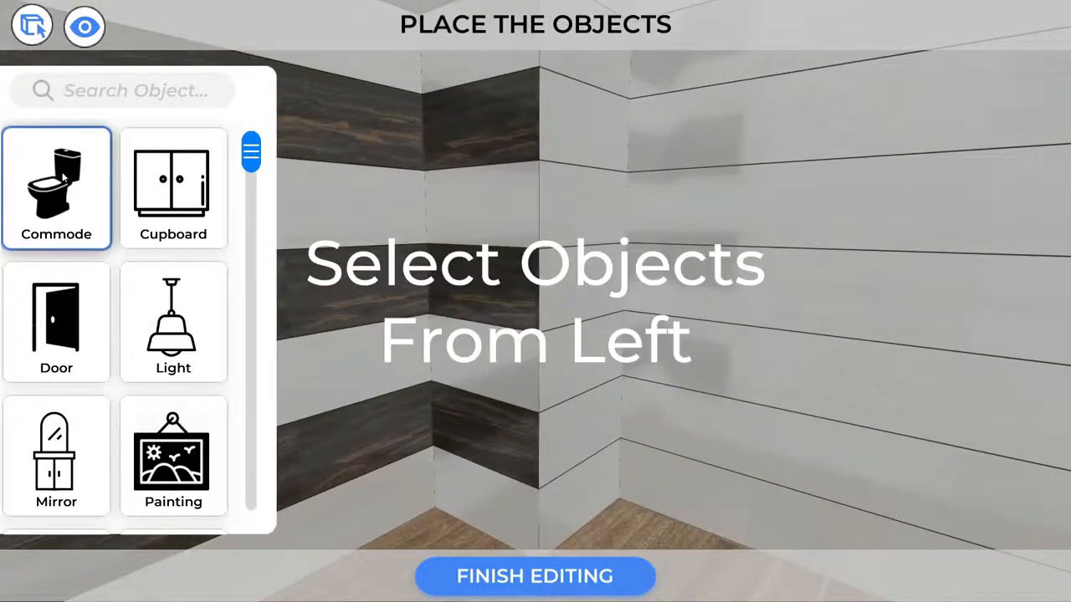
Place the Commode 3 wall-hung toilet on the back wall.
{"action": "left_click", "coordinate": [63, 178]}
{"action": "left_click_drag", "start_coordinate": [334, 452], "coordinate": [583, 448]}
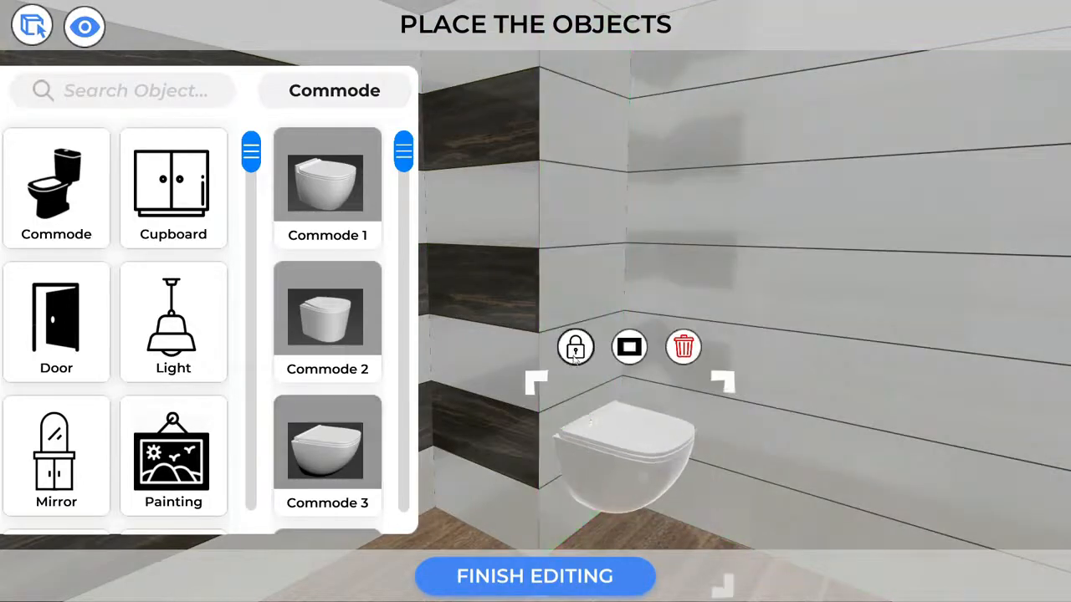
{"action": "right_click_drag", "start_coordinate": [516, 424], "coordinate": [386, 354]}
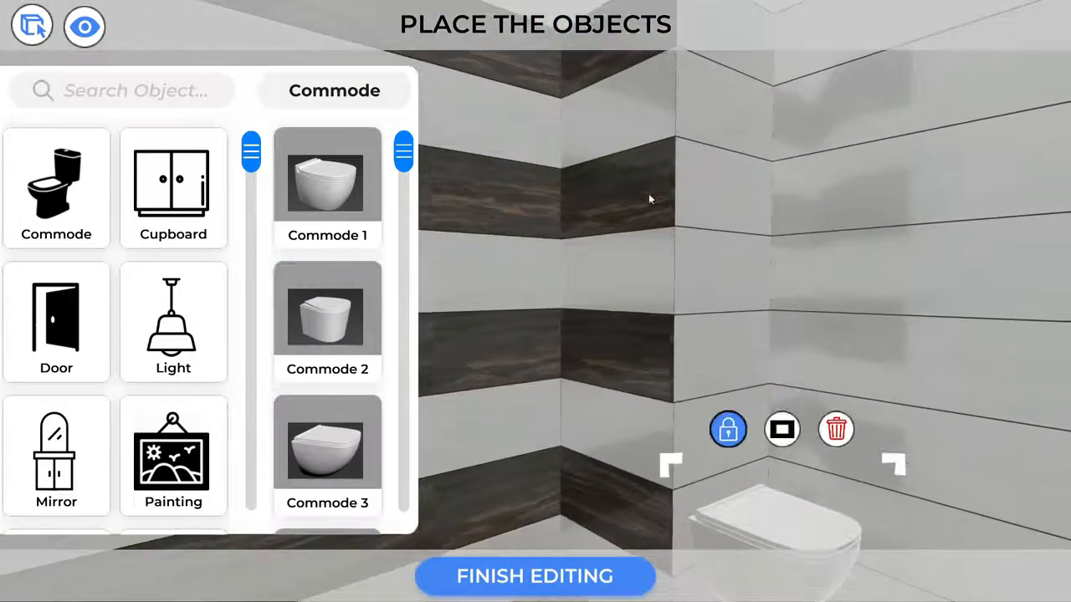
Mount the Shower 2 fittings on the wall.
{"action": "left_click_drag", "start_coordinate": [254, 163], "coordinate": [253, 426]}
{"action": "left_click", "coordinate": [175, 290]}
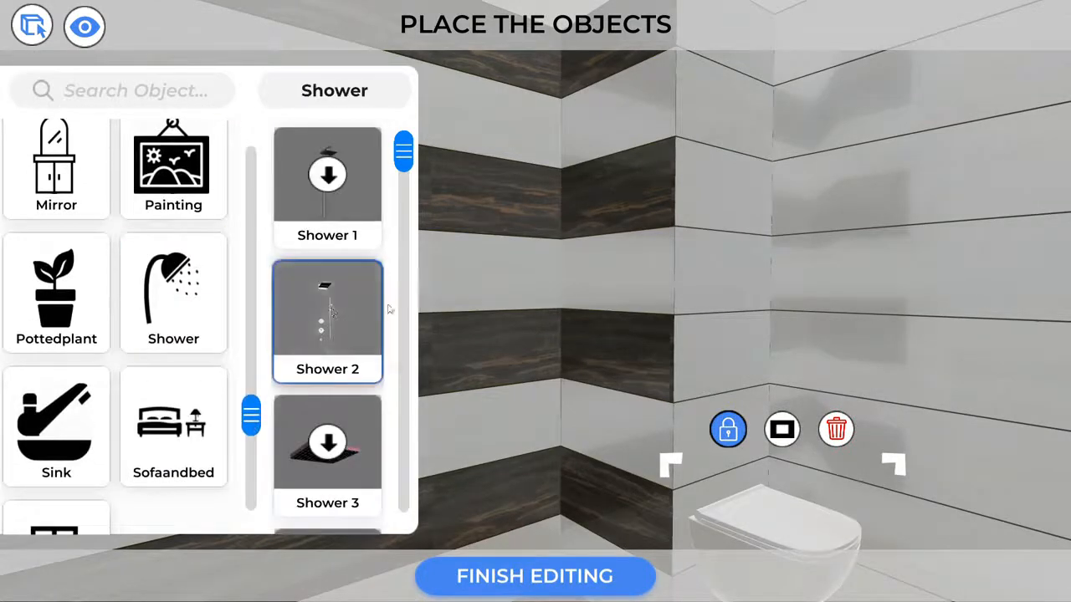
{"action": "left_click", "coordinate": [323, 314]}
{"action": "left_click", "coordinate": [600, 256]}
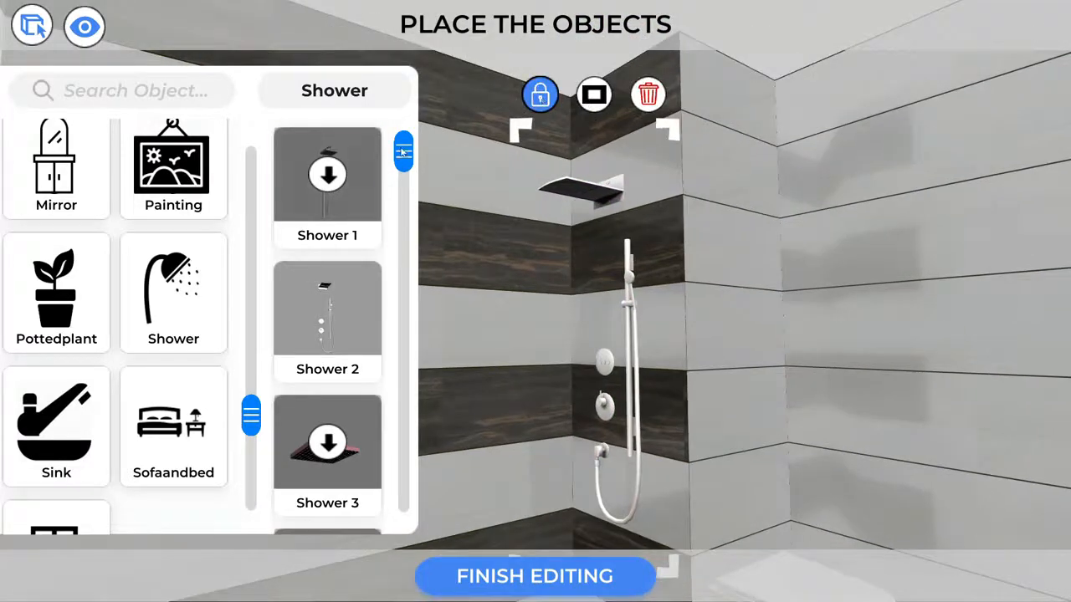
Set the glass partition beside the shower.
{"action": "left_click_drag", "start_coordinate": [406, 161], "coordinate": [403, 514]}
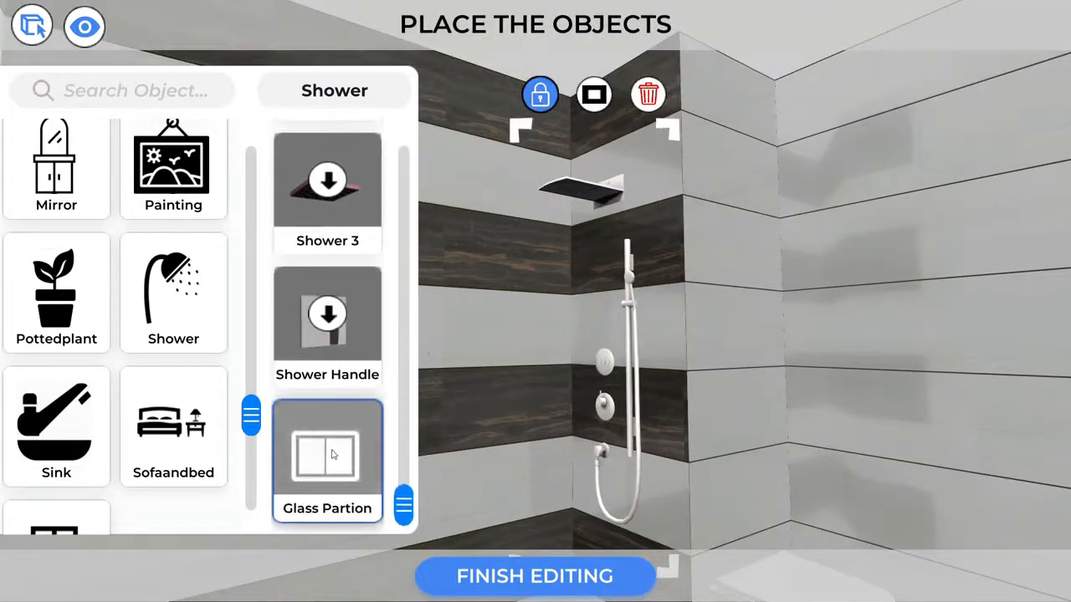
{"action": "left_click", "coordinate": [333, 454]}
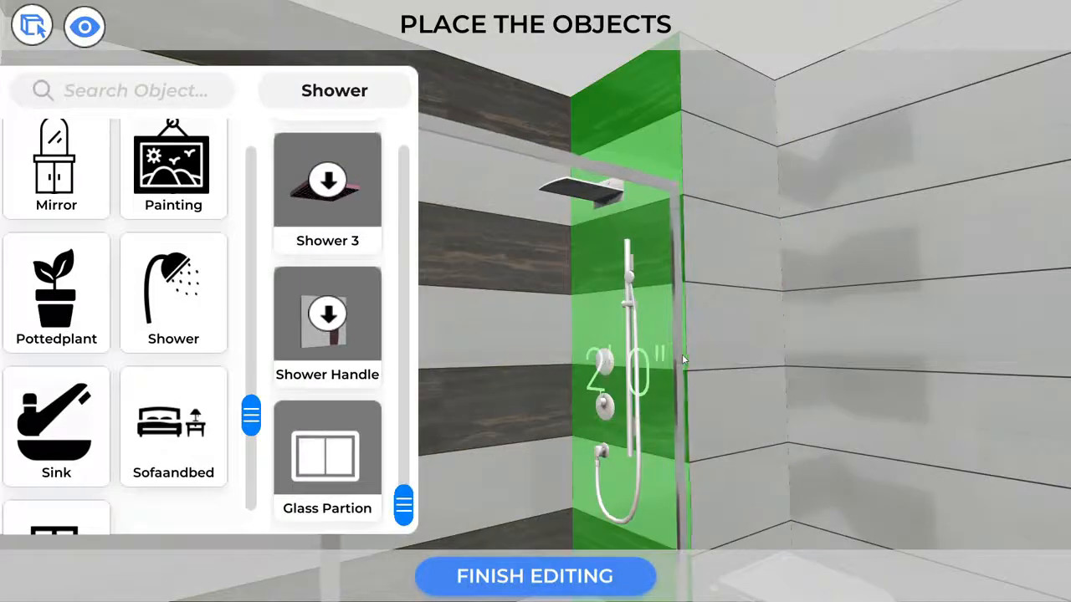
{"action": "left_click", "coordinate": [684, 354]}
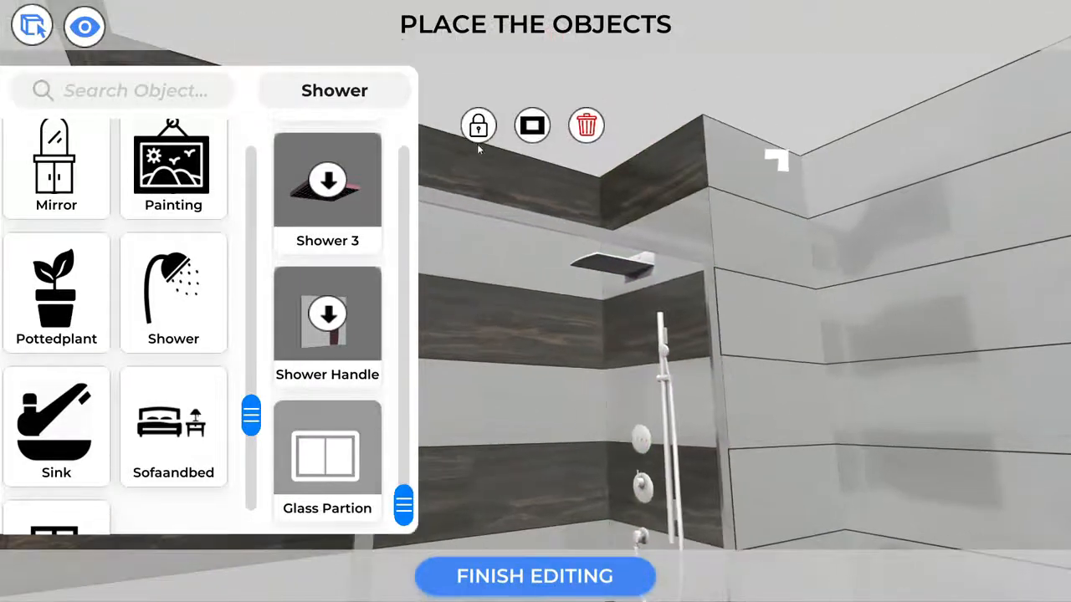
{"action": "right_click_drag", "start_coordinate": [814, 273], "coordinate": [1034, 475]}
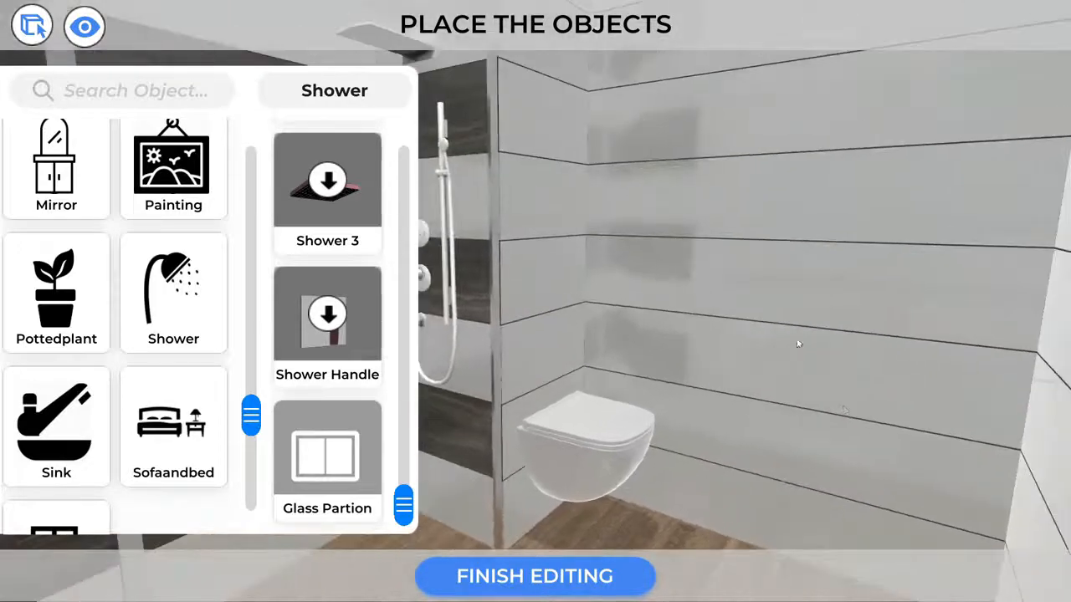
{"action": "right_click_drag", "start_coordinate": [771, 290], "coordinate": [1061, 368]}
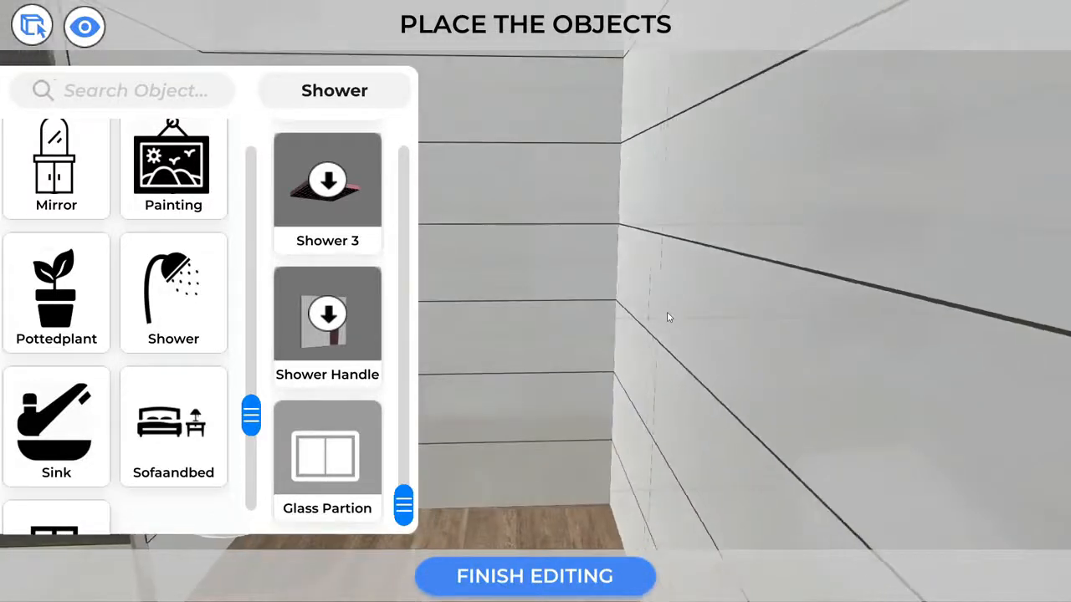
Set a dark wooden door with a brass handle into the wall beside the toilet.
{"action": "scroll", "coordinate": [91, 313], "scroll_direction": "up", "scroll_amount": 5}
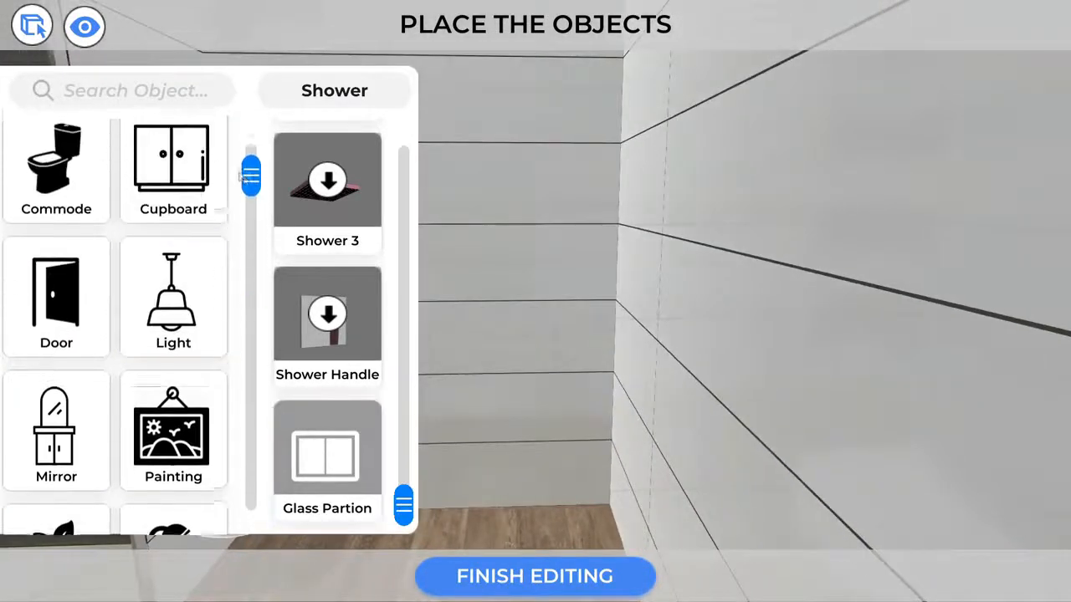
{"action": "left_click", "coordinate": [75, 322]}
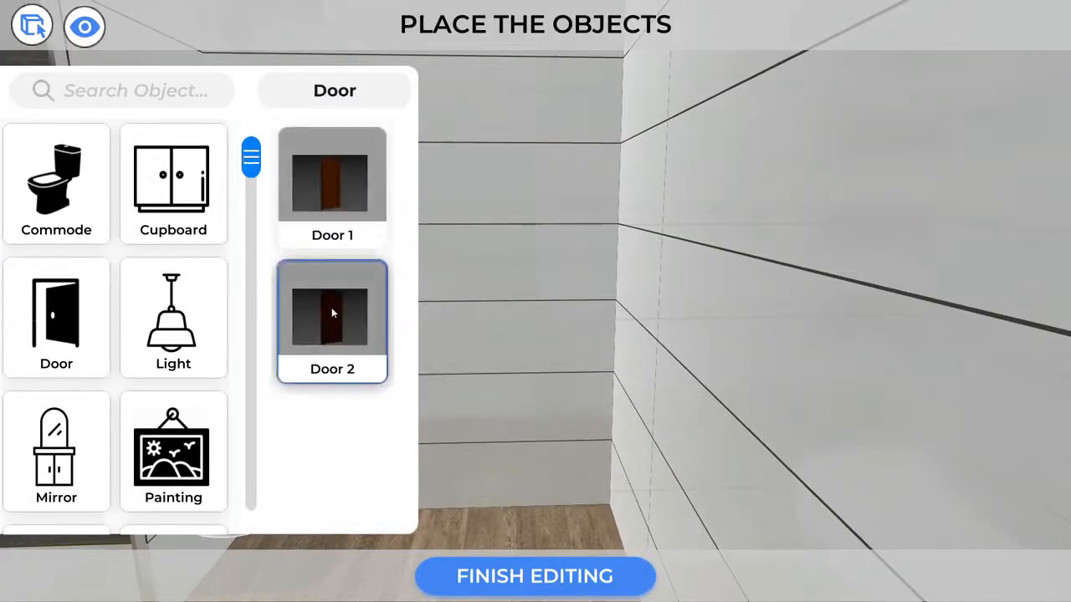
{"action": "left_click", "coordinate": [330, 187]}
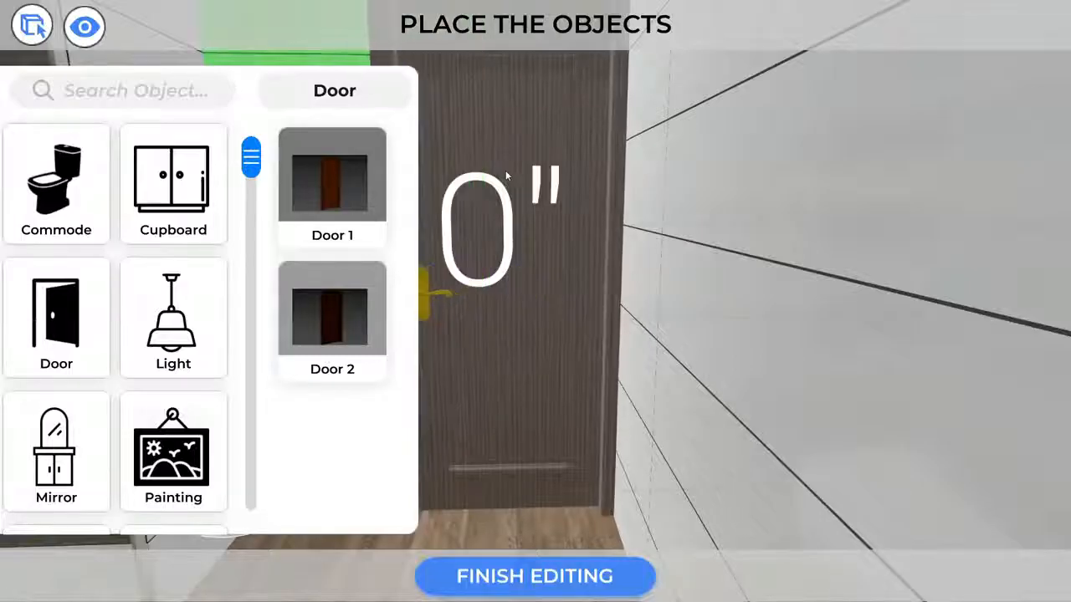
{"action": "left_click", "coordinate": [495, 175]}
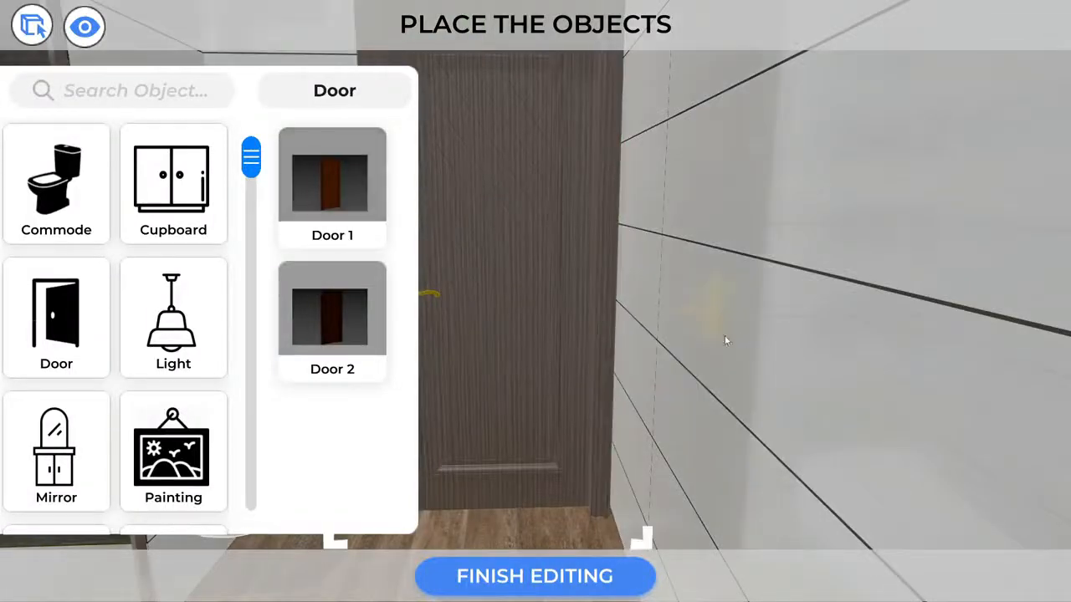
{"action": "right_click_drag", "start_coordinate": [727, 340], "coordinate": [519, 452]}
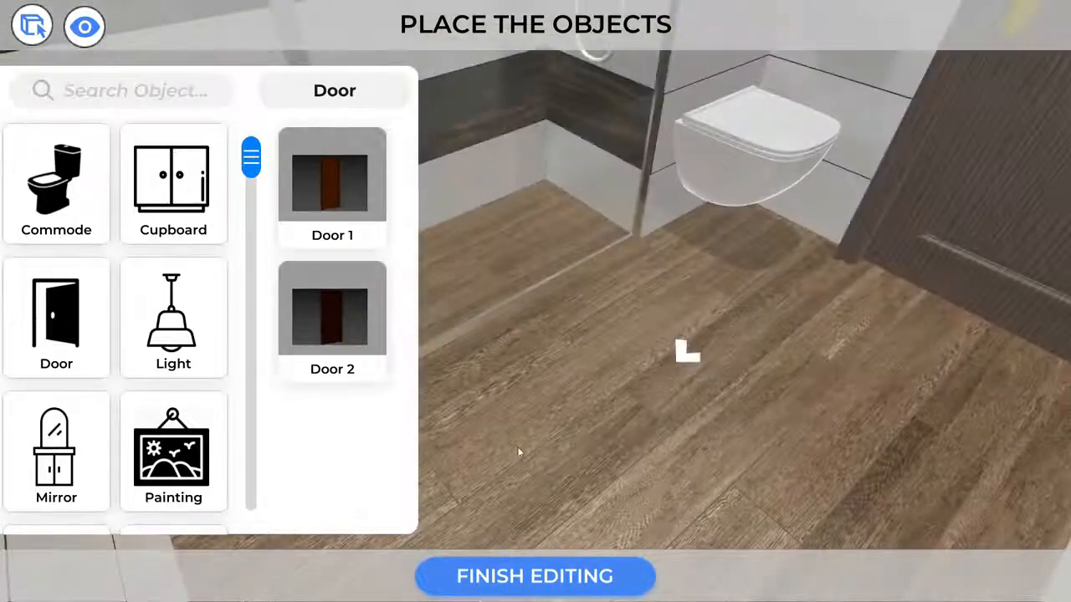
{"action": "right_click_drag", "start_coordinate": [736, 333], "coordinate": [3, 412]}
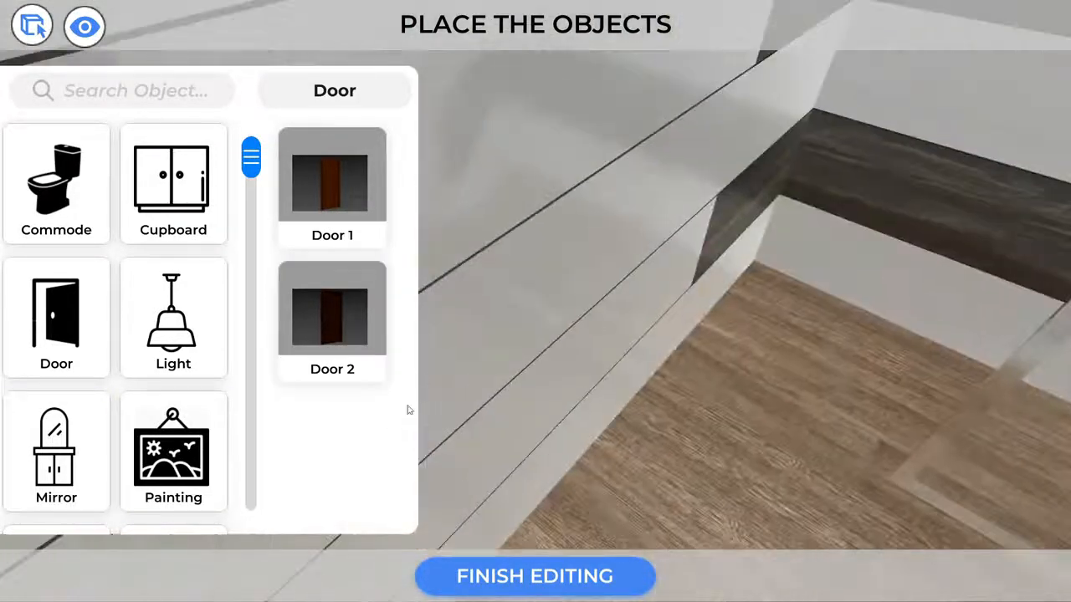
{"action": "right_click_drag", "start_coordinate": [701, 471], "coordinate": [185, 156]}
{"action": "scroll", "coordinate": [621, 161], "scroll_direction": "down", "scroll_amount": 5}
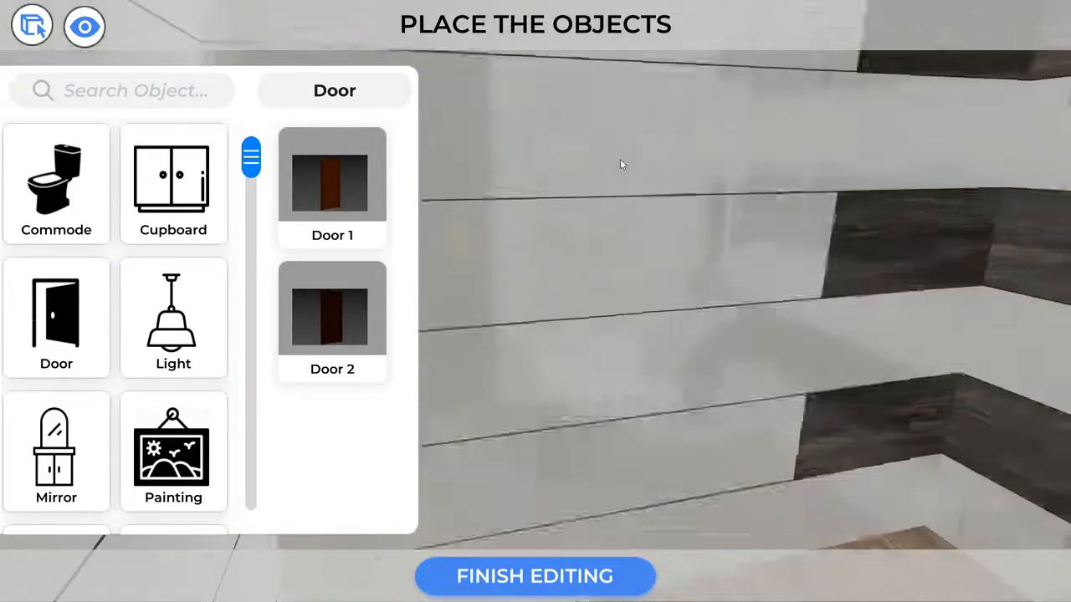
{"action": "right_click_drag", "start_coordinate": [612, 318], "coordinate": [483, 286]}
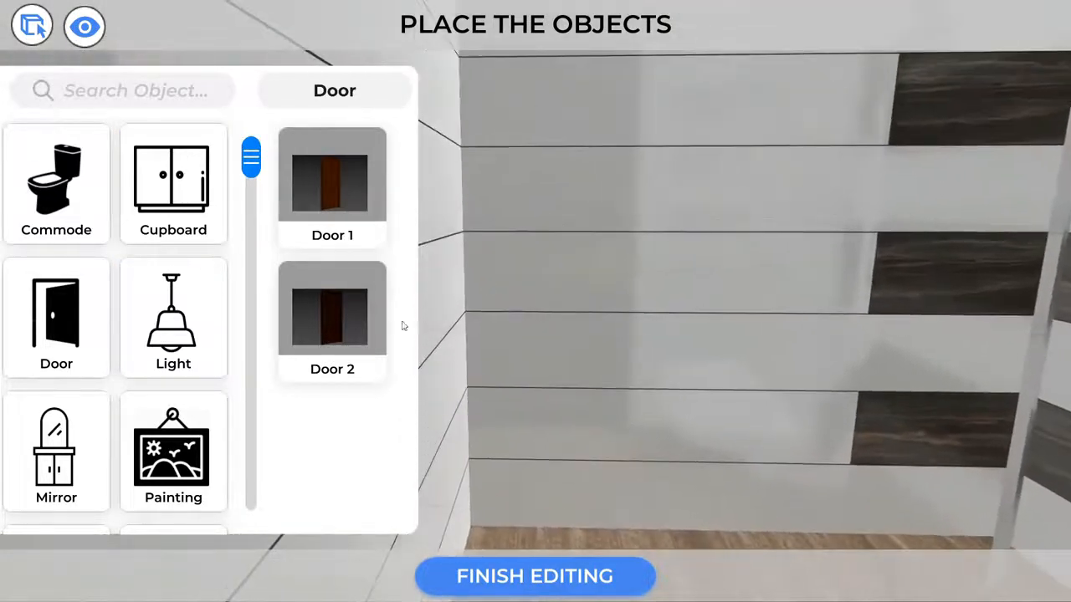
{"action": "left_click_drag", "start_coordinate": [256, 161], "coordinate": [251, 378]}
Place the sink 1 white vanity, slide it left along the wall, then play the walkthrough.
{"action": "left_click", "coordinate": [98, 439]}
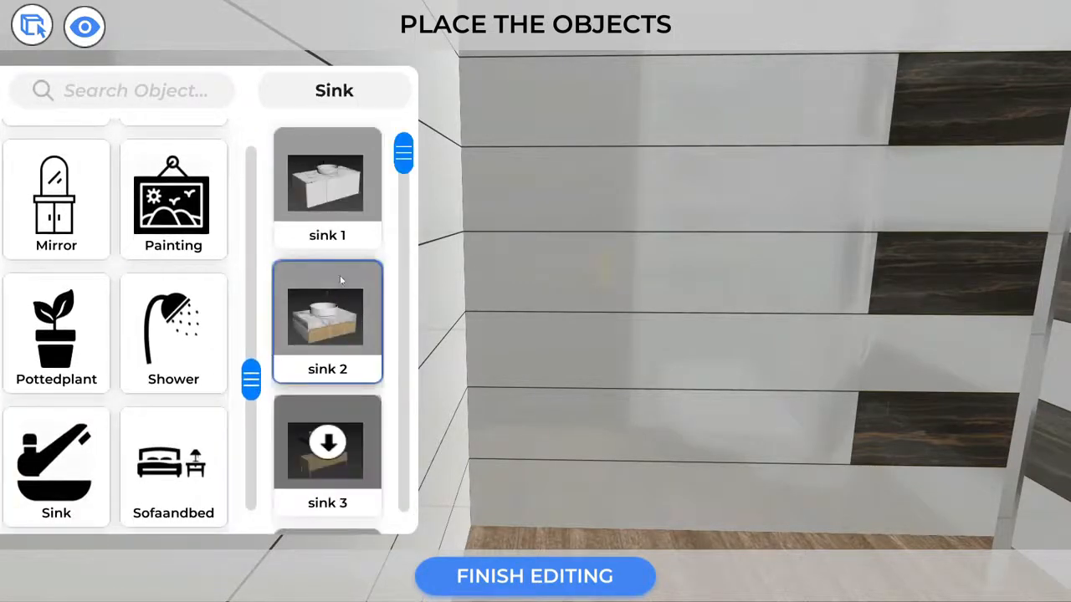
{"action": "left_click", "coordinate": [328, 199]}
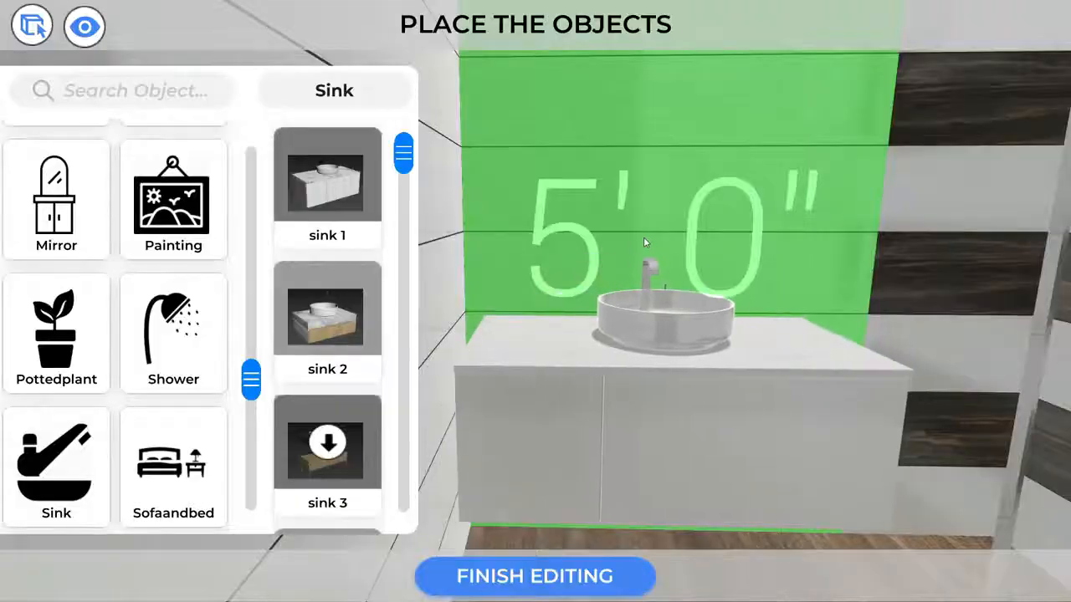
{"action": "left_click", "coordinate": [645, 242]}
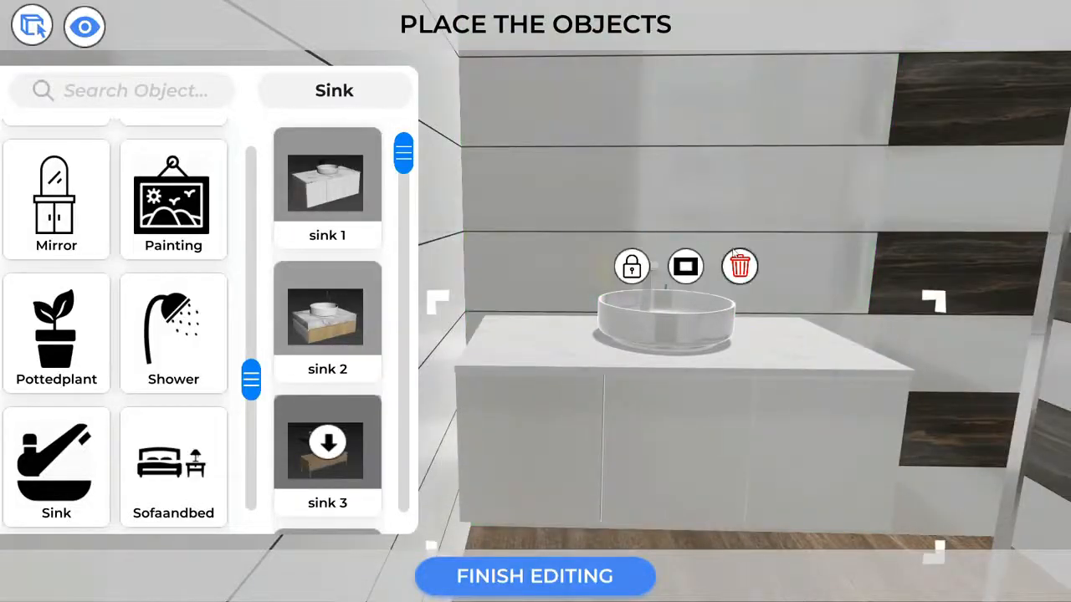
{"action": "left_click_drag", "start_coordinate": [740, 408], "coordinate": [620, 310]}
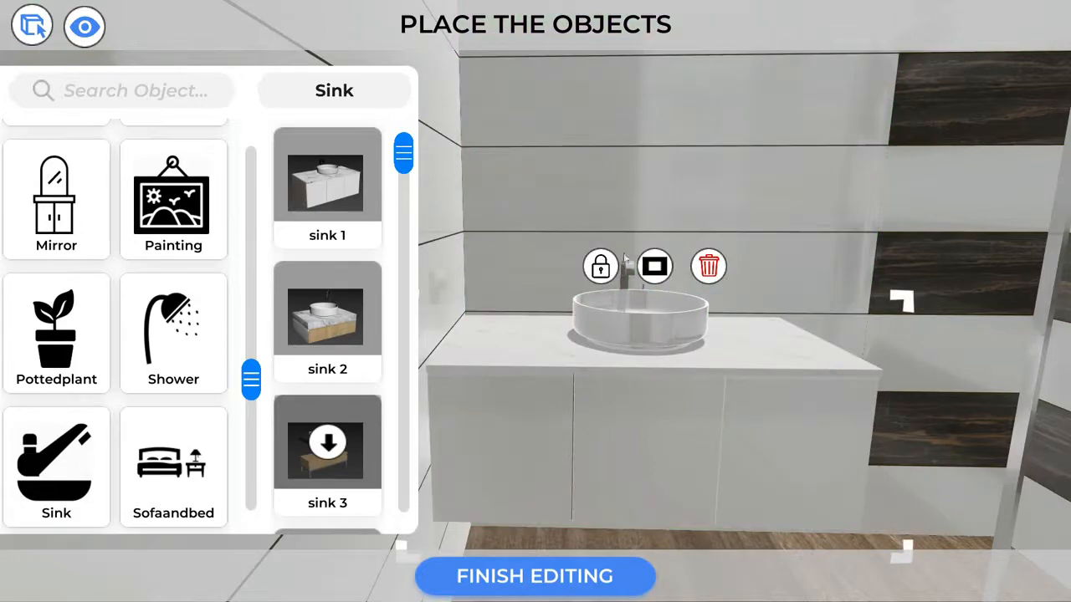
{"action": "left_click", "coordinate": [590, 578]}
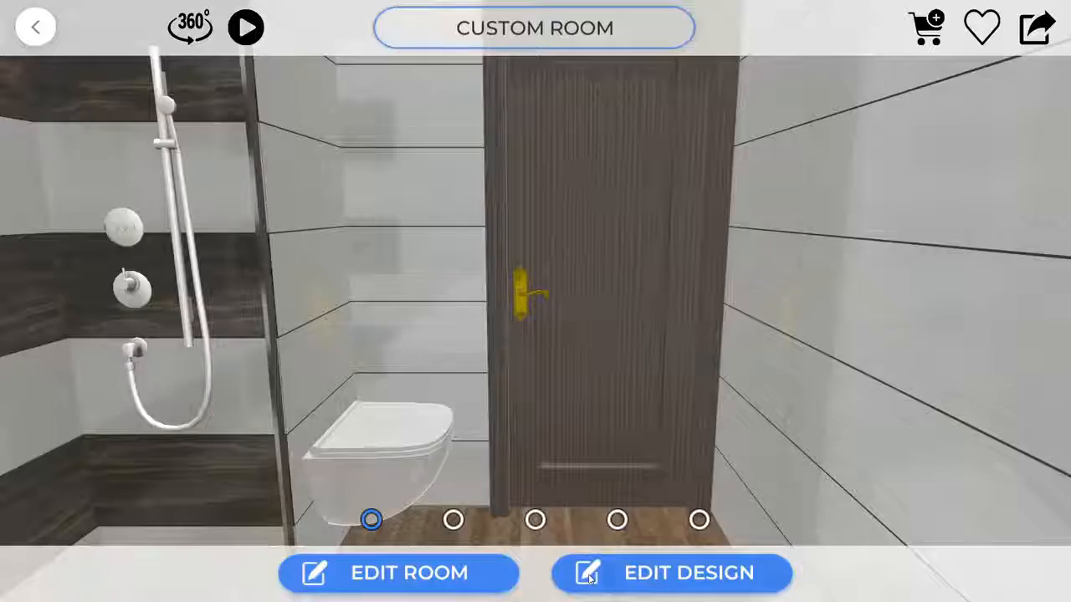
{"action": "left_click", "coordinate": [247, 26]}
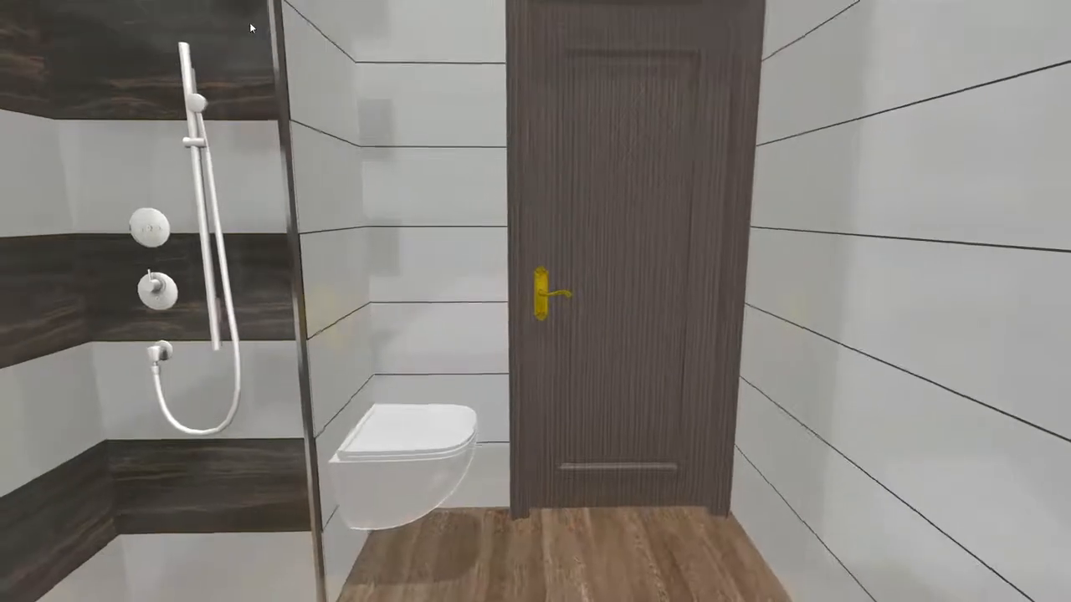
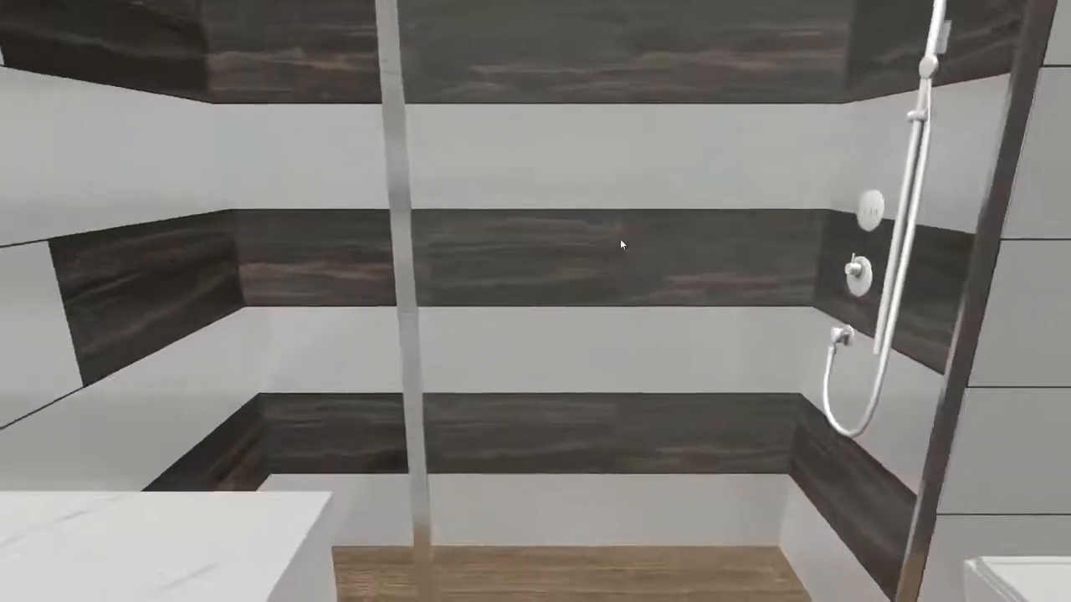
Stop the walkthrough, return to design editing, and turn the view toward the dark-tiled shower corner.
{"action": "left_click", "coordinate": [619, 238]}
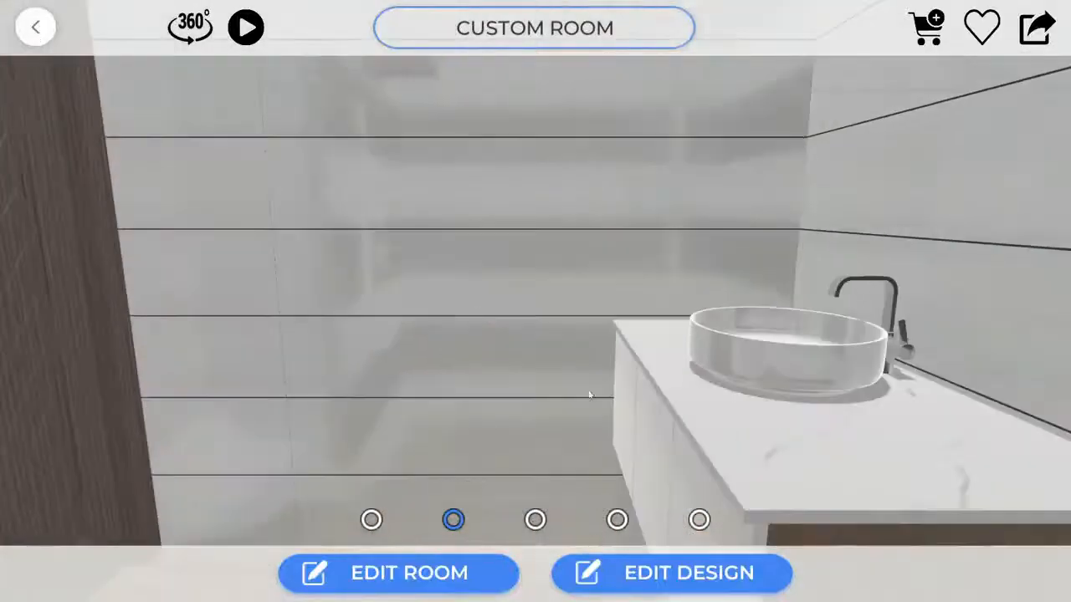
{"action": "left_click", "coordinate": [666, 574]}
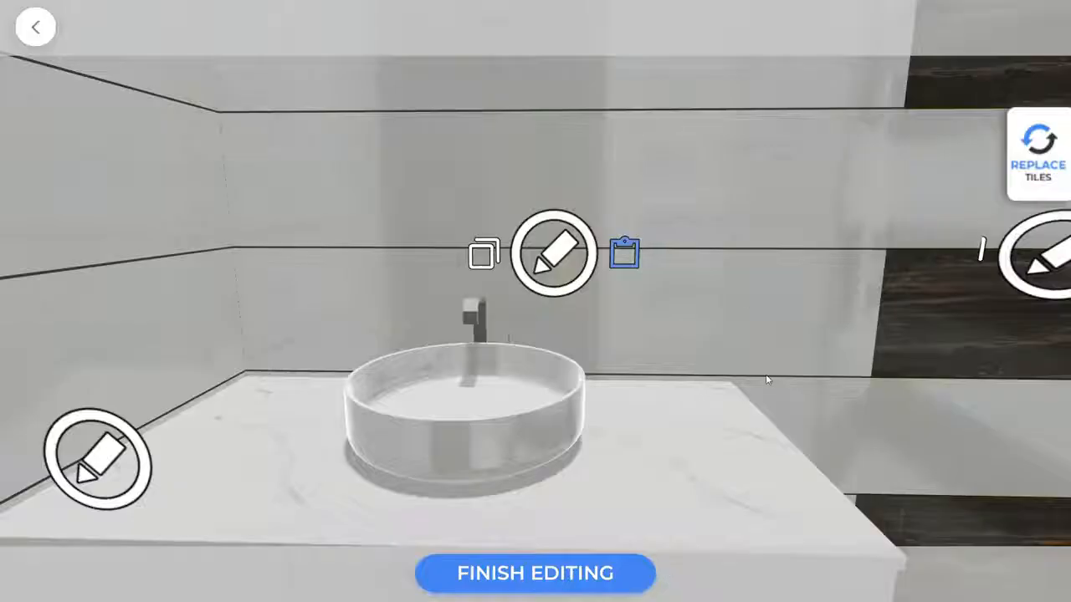
{"action": "left_click_drag", "start_coordinate": [765, 374], "coordinate": [1024, 256]}
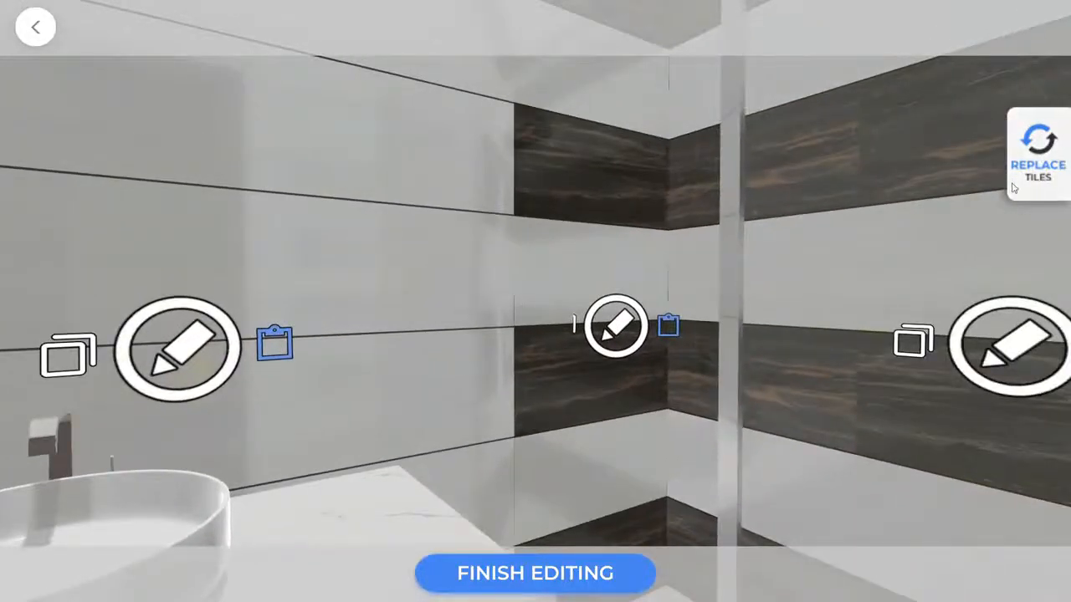
Replace the Alacia Black Lt R1 wall tiles with Albert Beige Dk R1 marble, finish editing, and play the walkthrough.
{"action": "left_click", "coordinate": [1046, 179]}
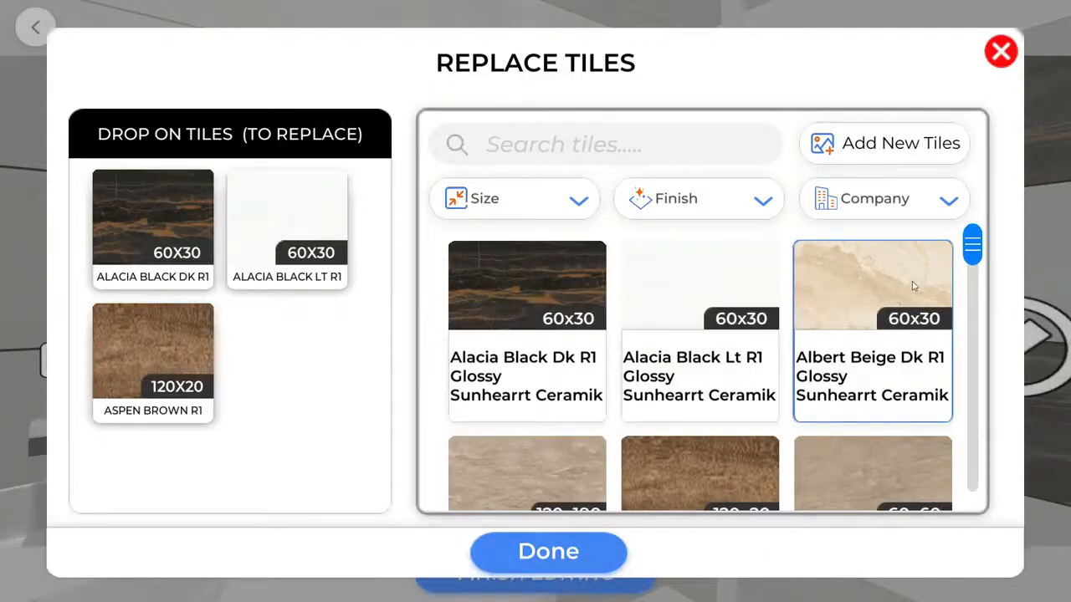
{"action": "left_click_drag", "start_coordinate": [914, 287], "coordinate": [281, 224]}
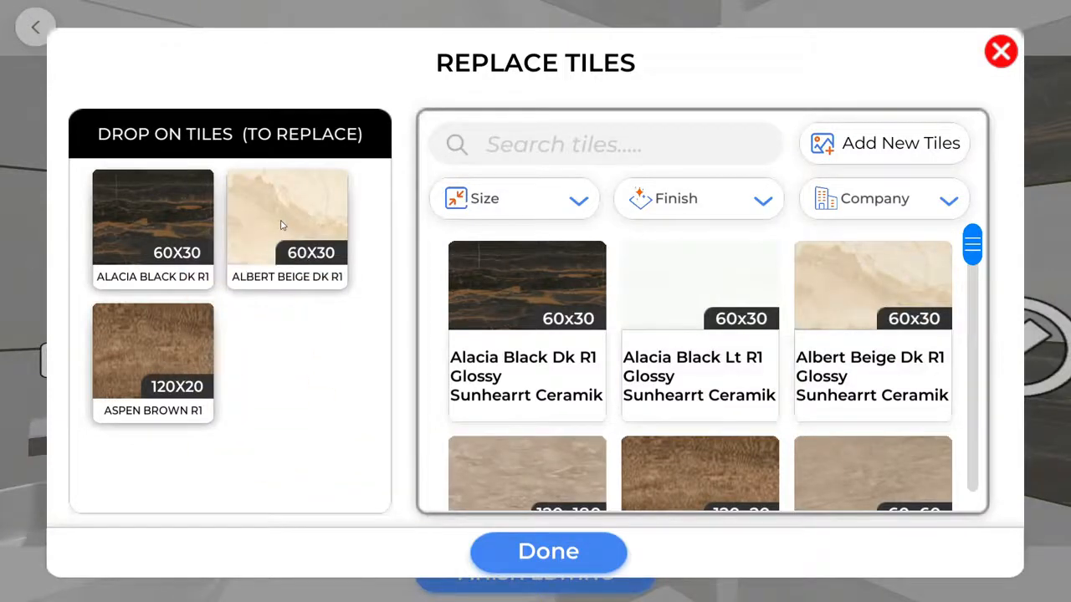
{"action": "left_click", "coordinate": [581, 549]}
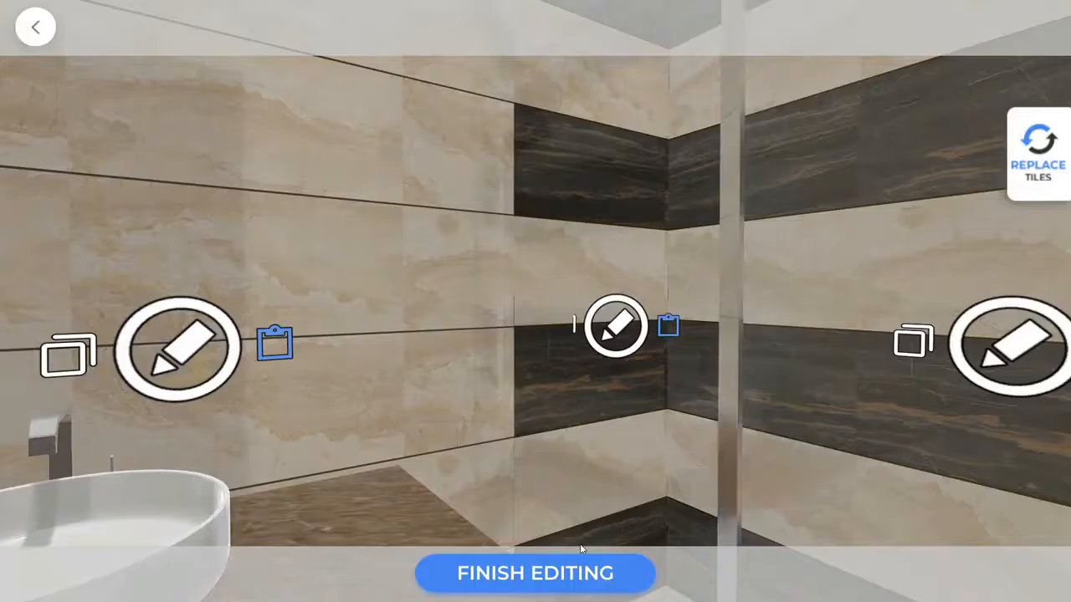
{"action": "left_click", "coordinate": [561, 572]}
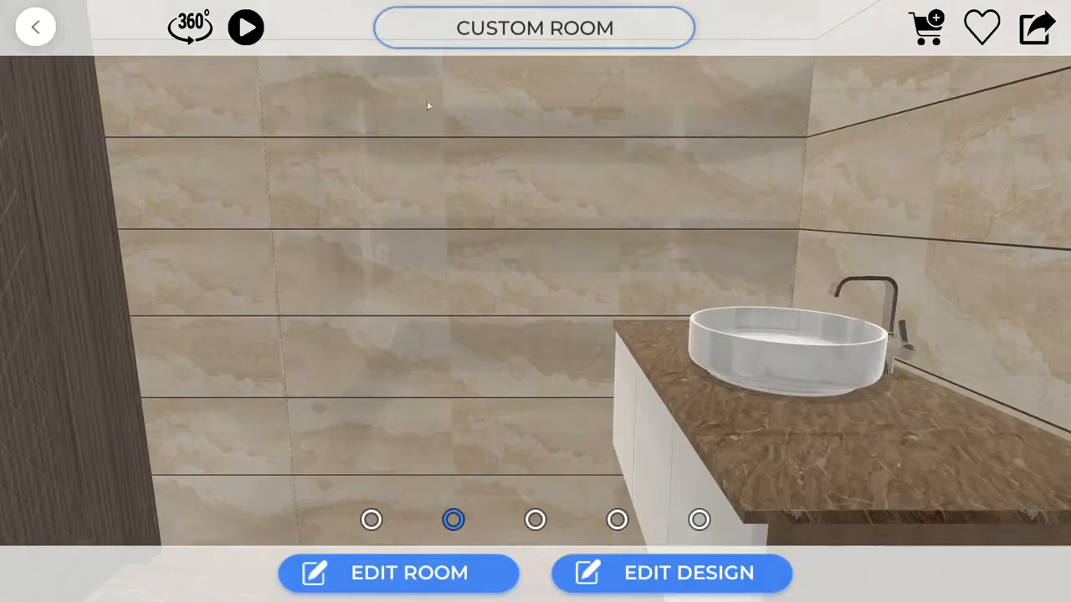
{"action": "left_click", "coordinate": [246, 28]}
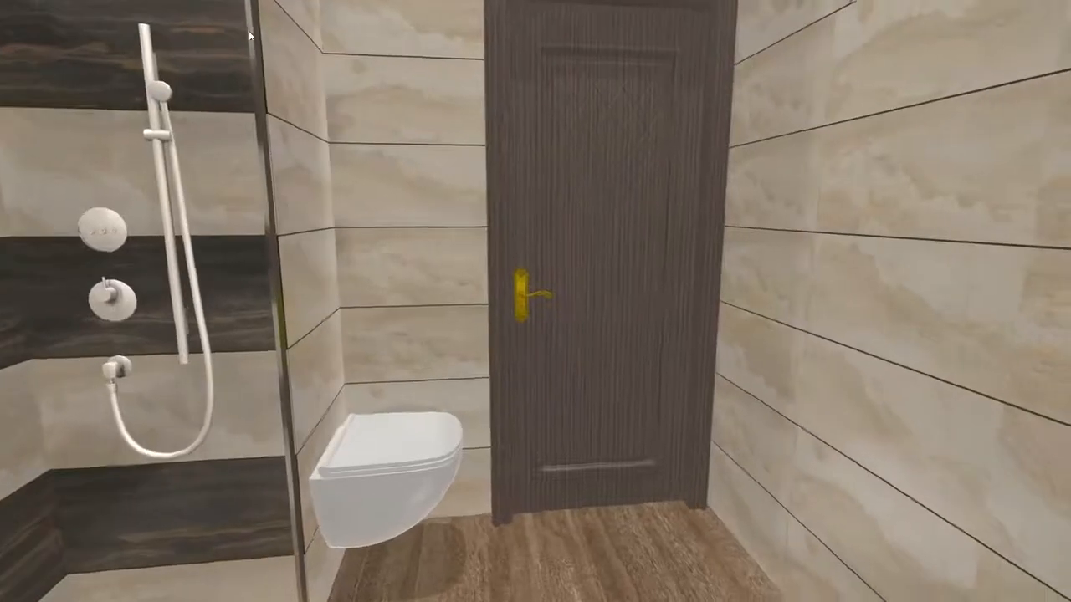